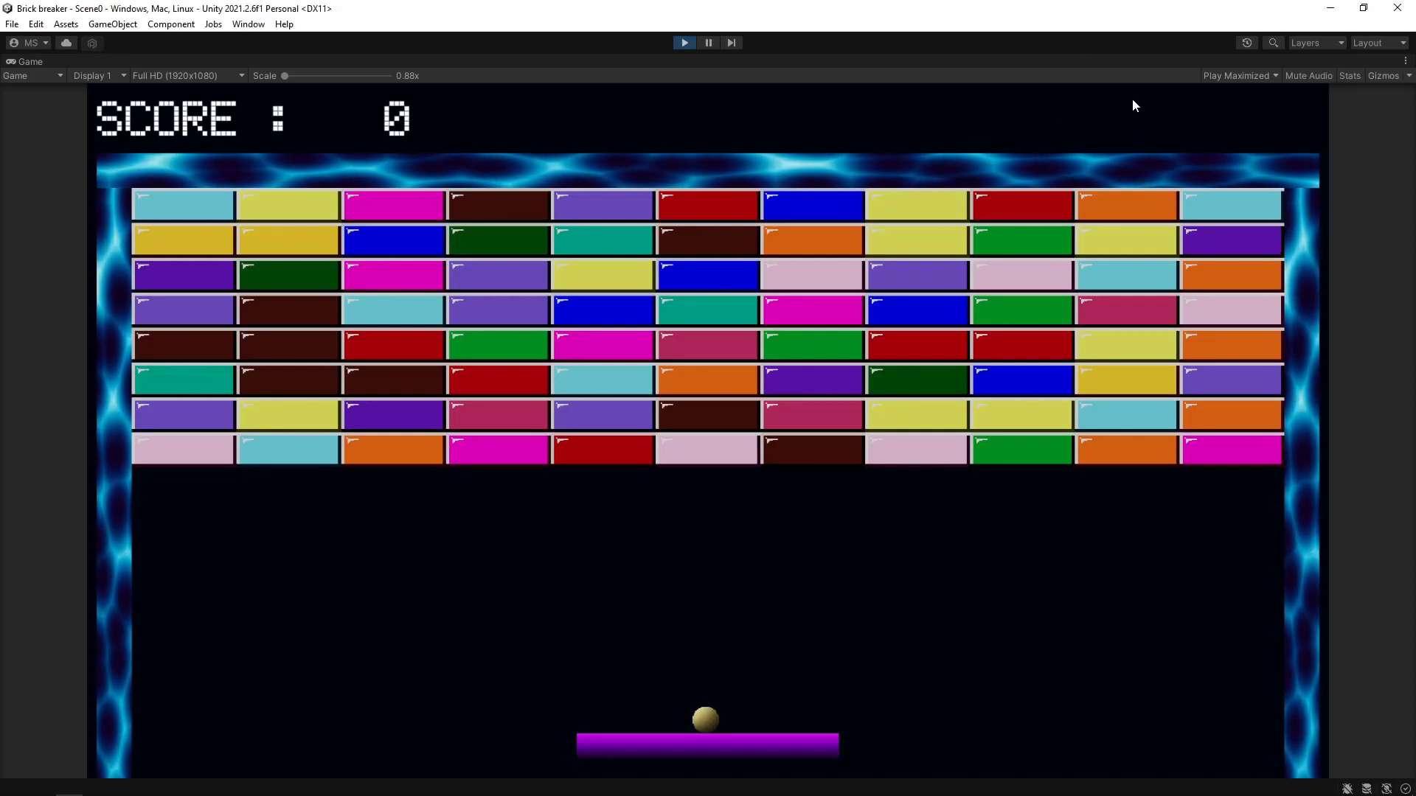
Steer the paddle with the Left/Right arrows to keep bouncing the ball into the bricks until the score hits 800
key("Left")
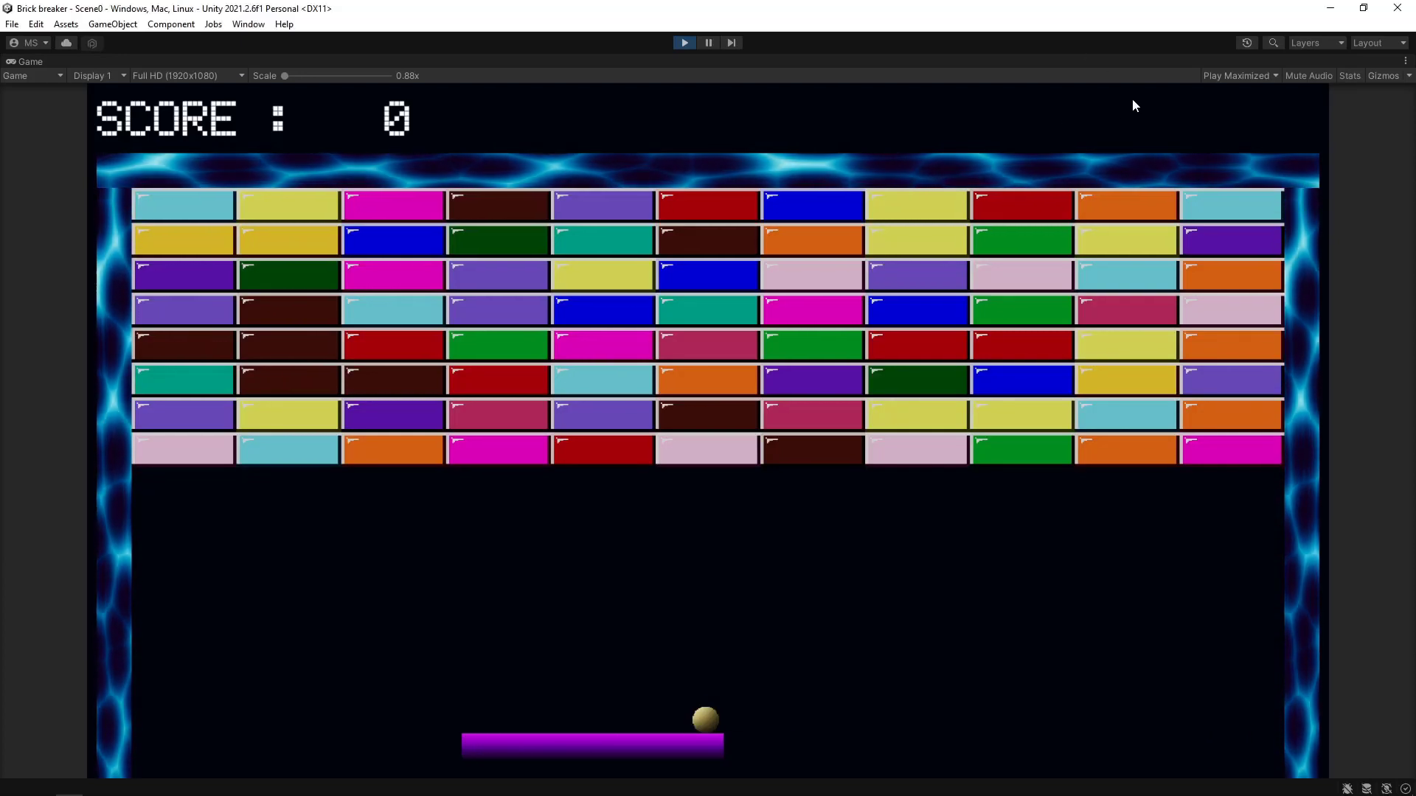
key("Right")
key("Right")
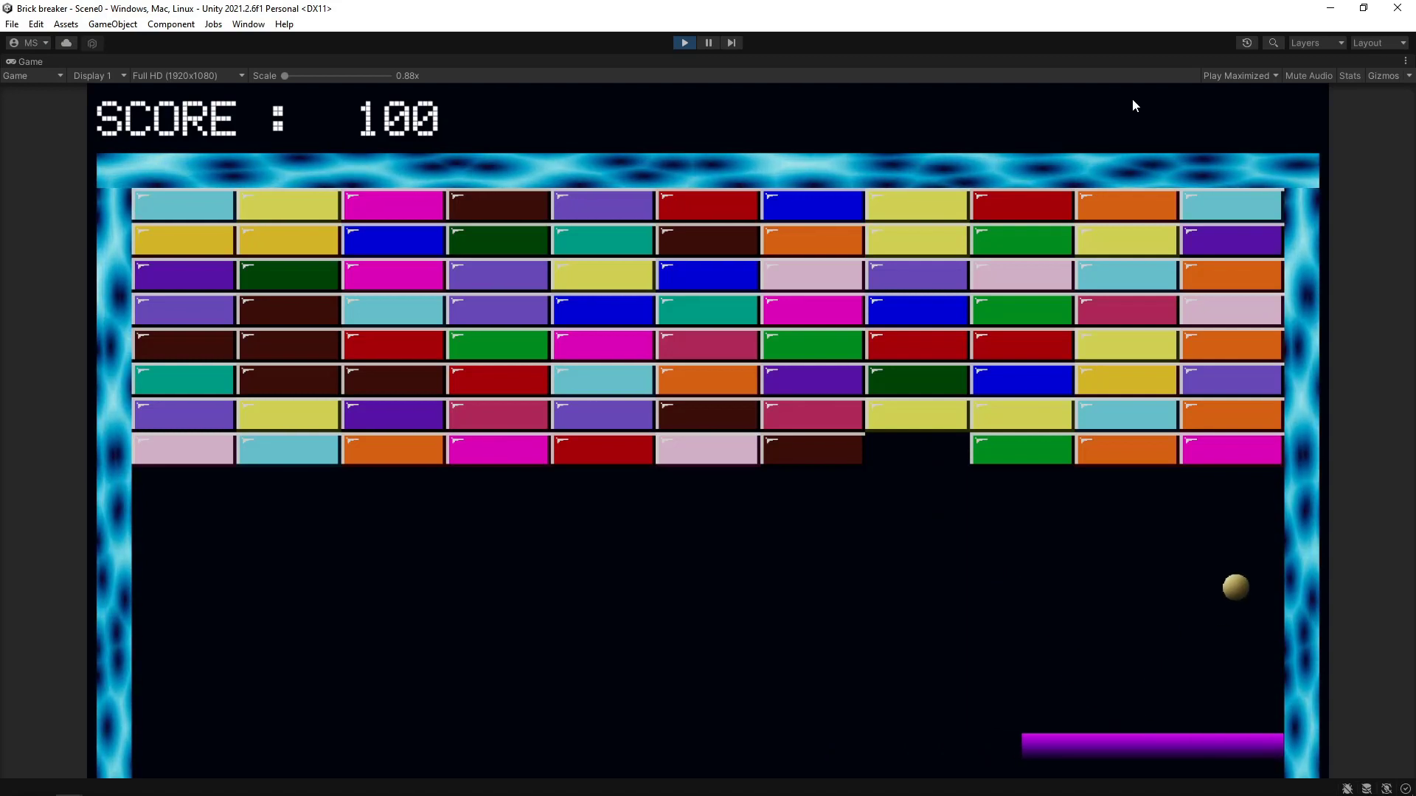
key("Left")
key("Left")
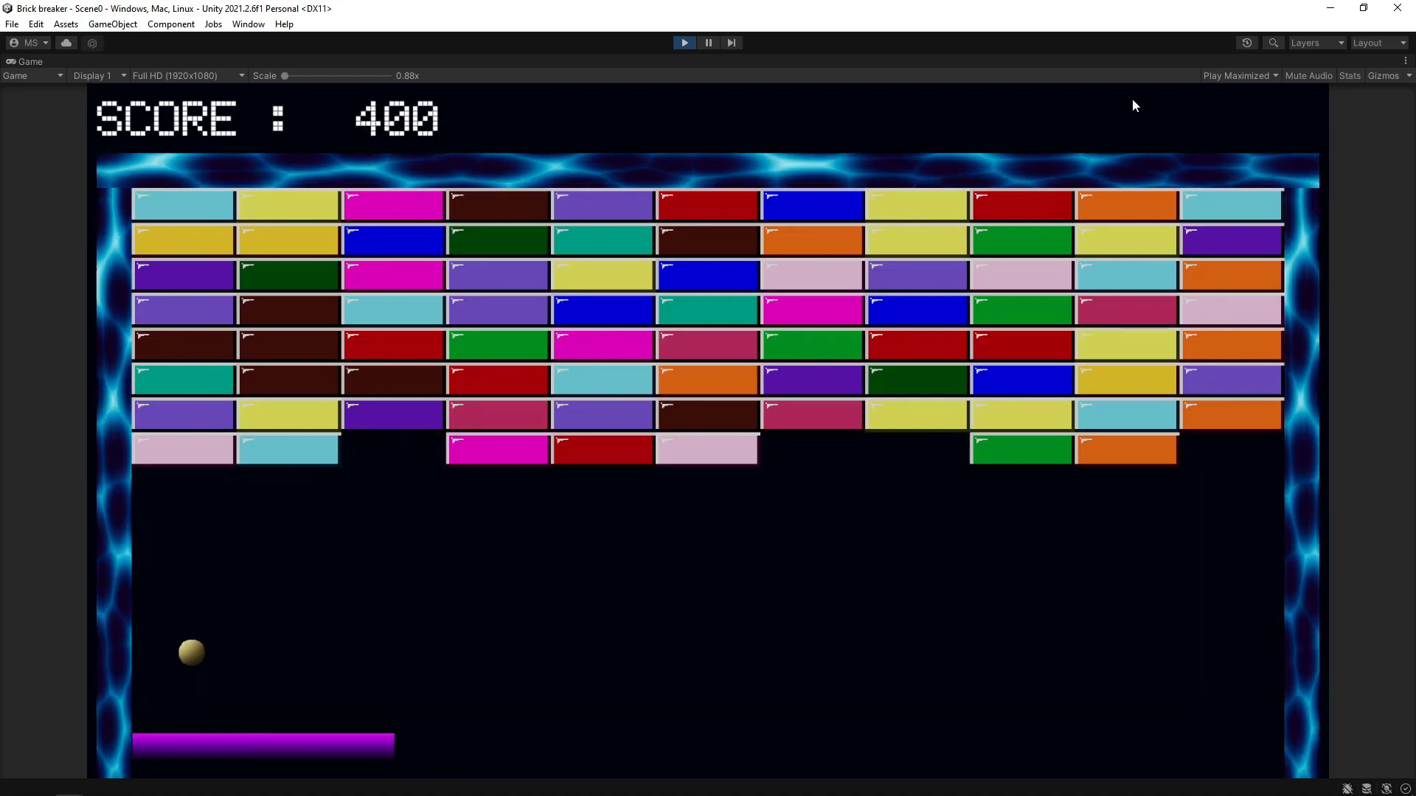
key("Right")
key("Left")
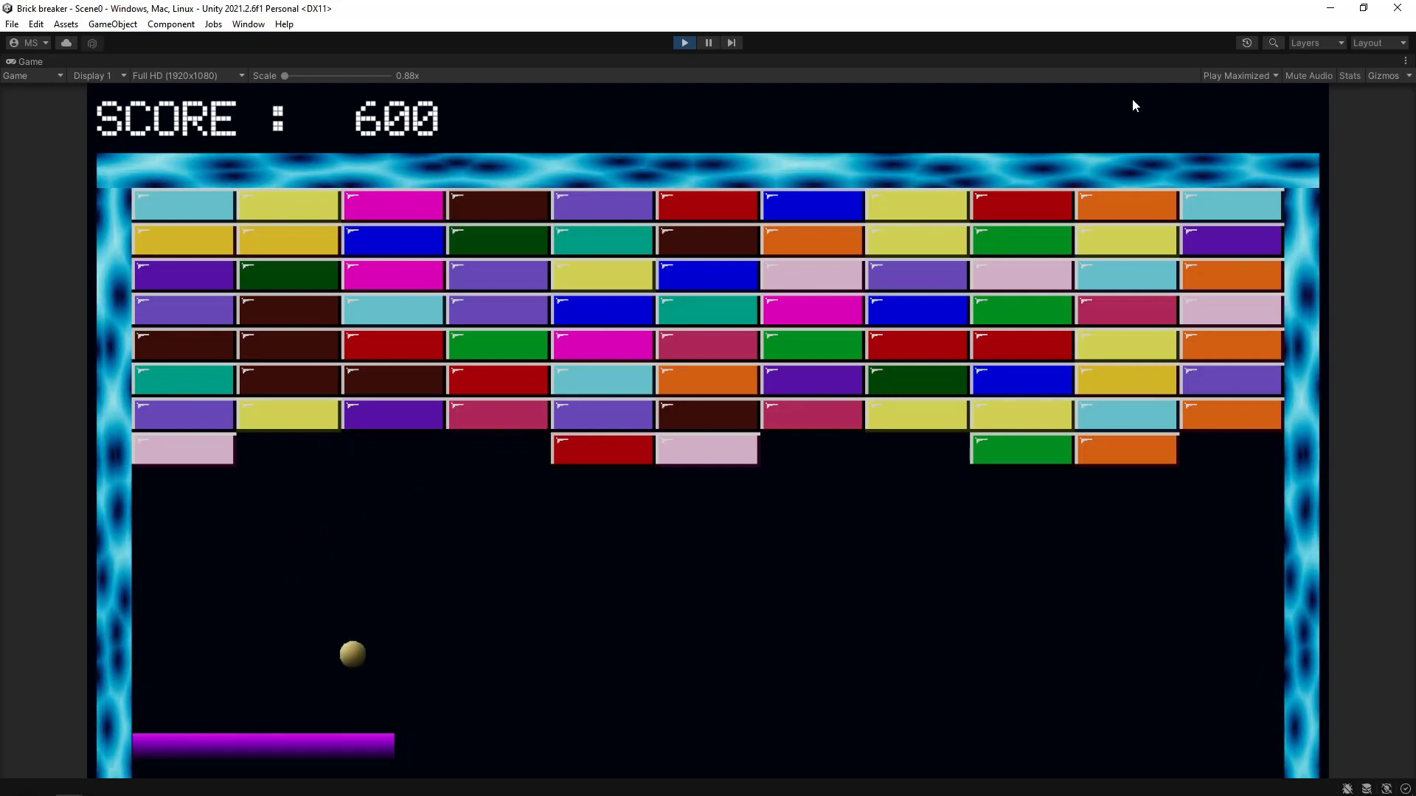
key("Right")
key("Right")
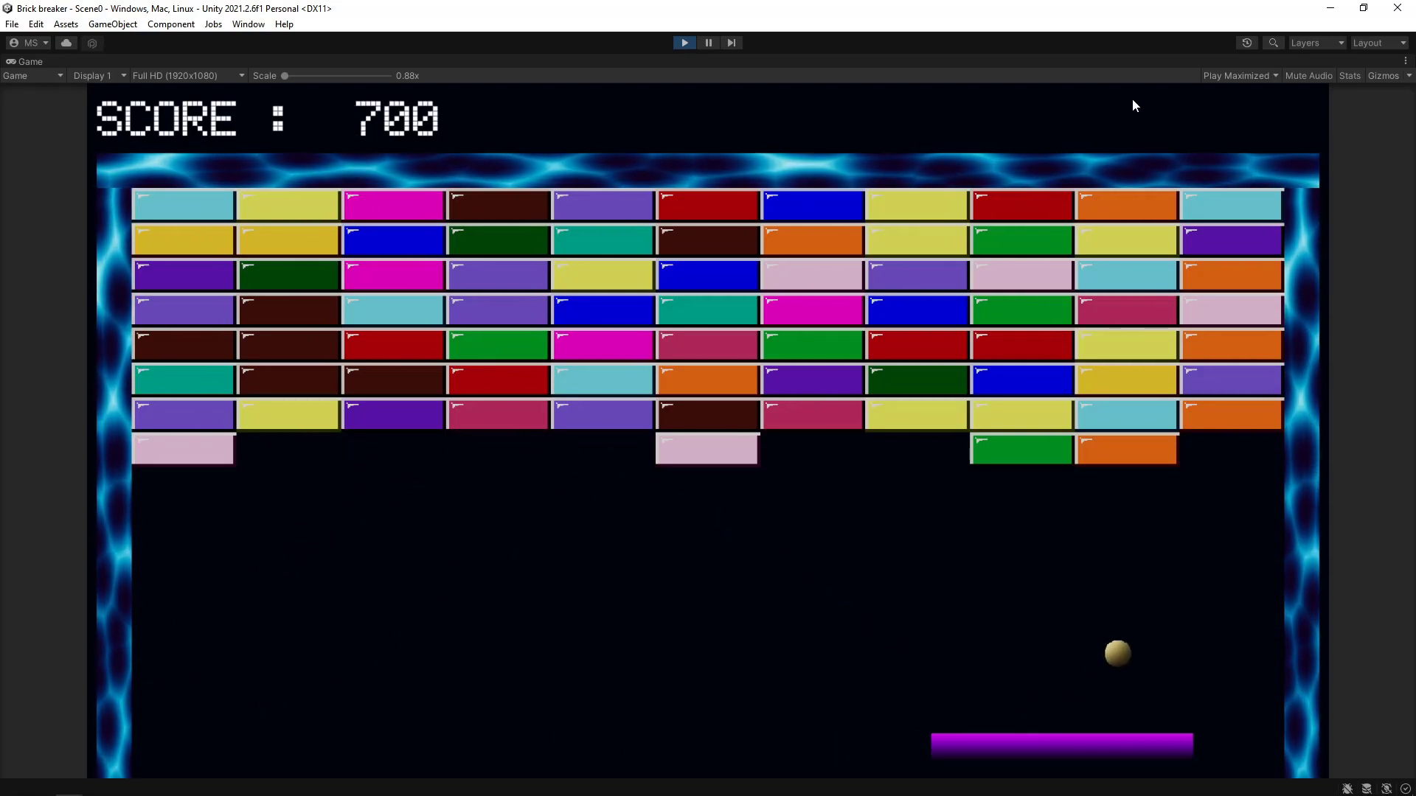
key("Left")
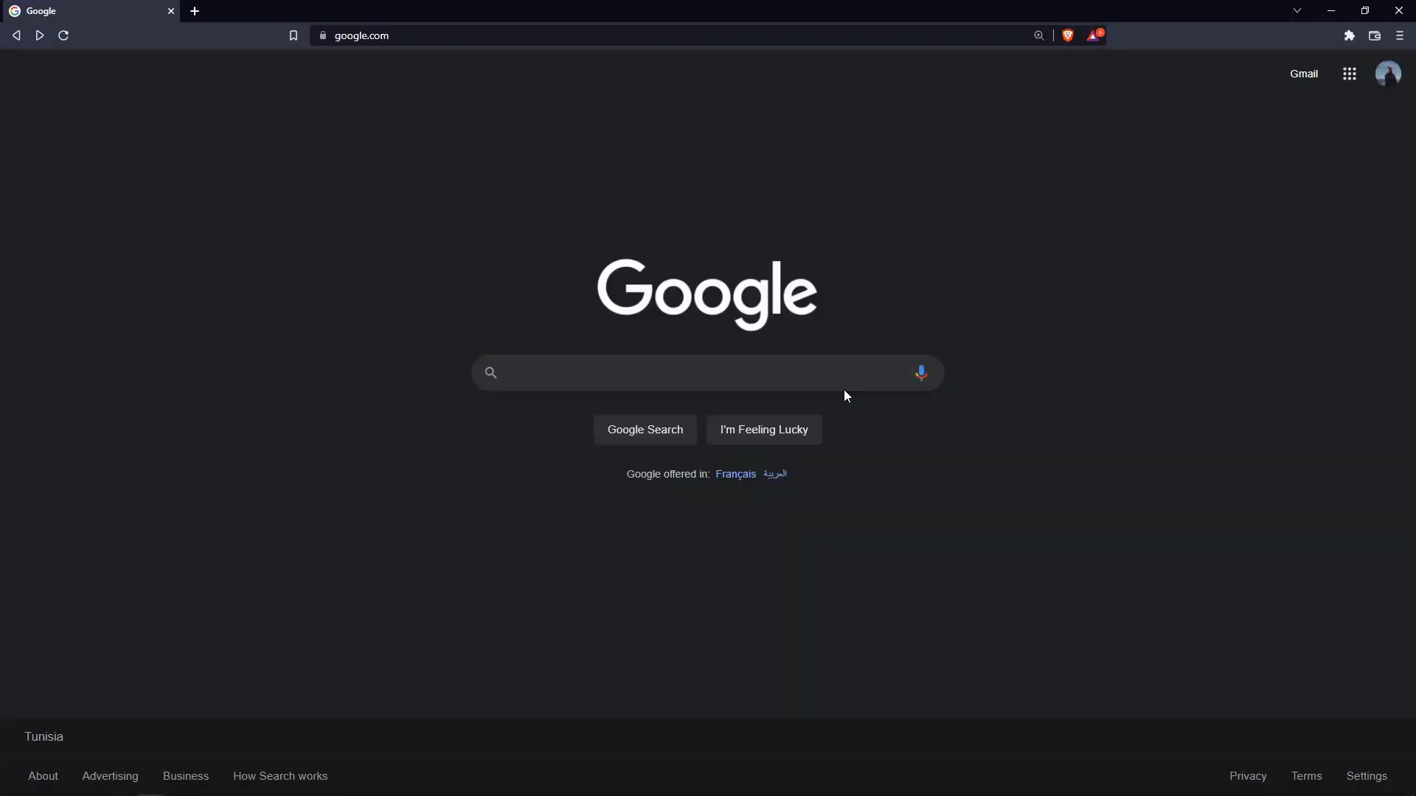
Search Google for 'unity' and go to the Download Unity Hub page
type("unity")
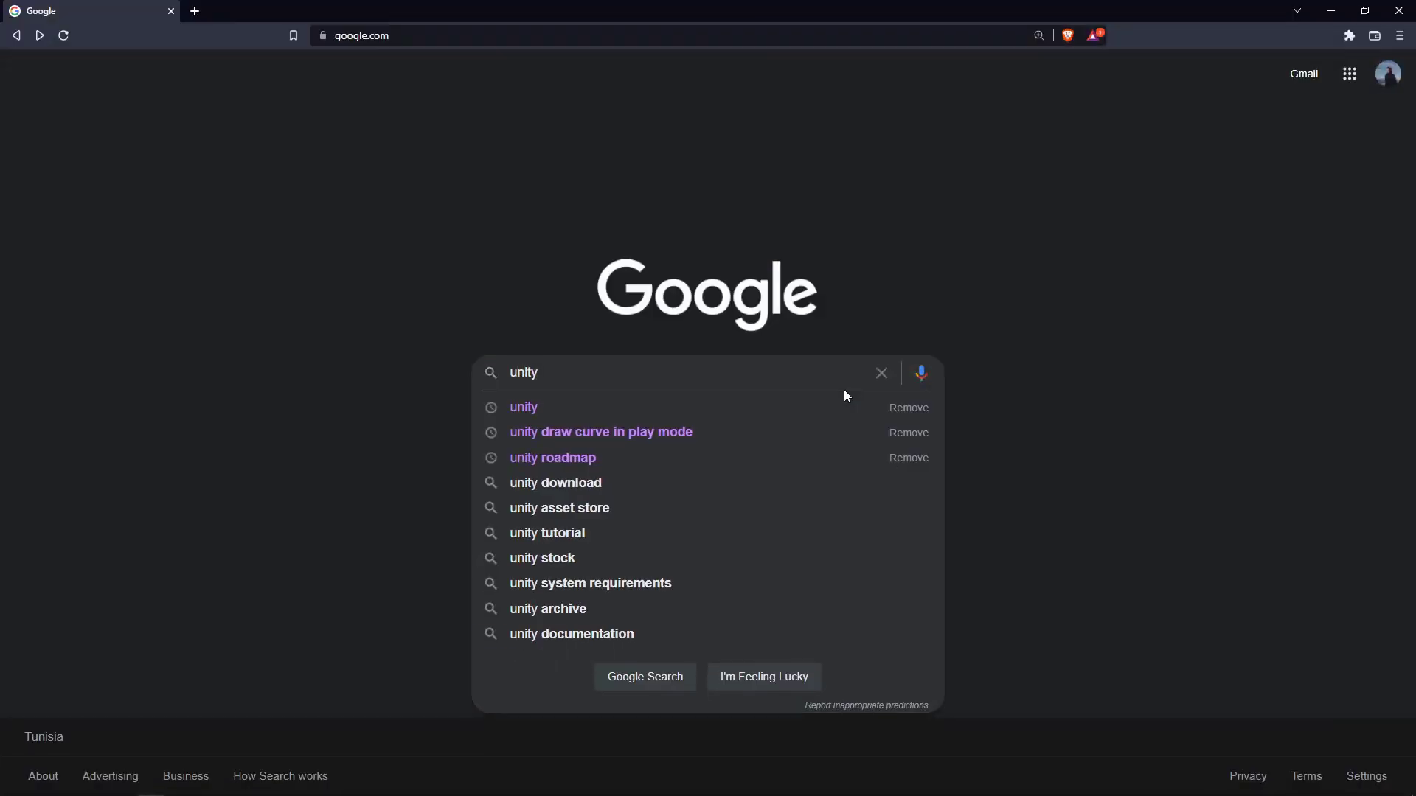
key("Return")
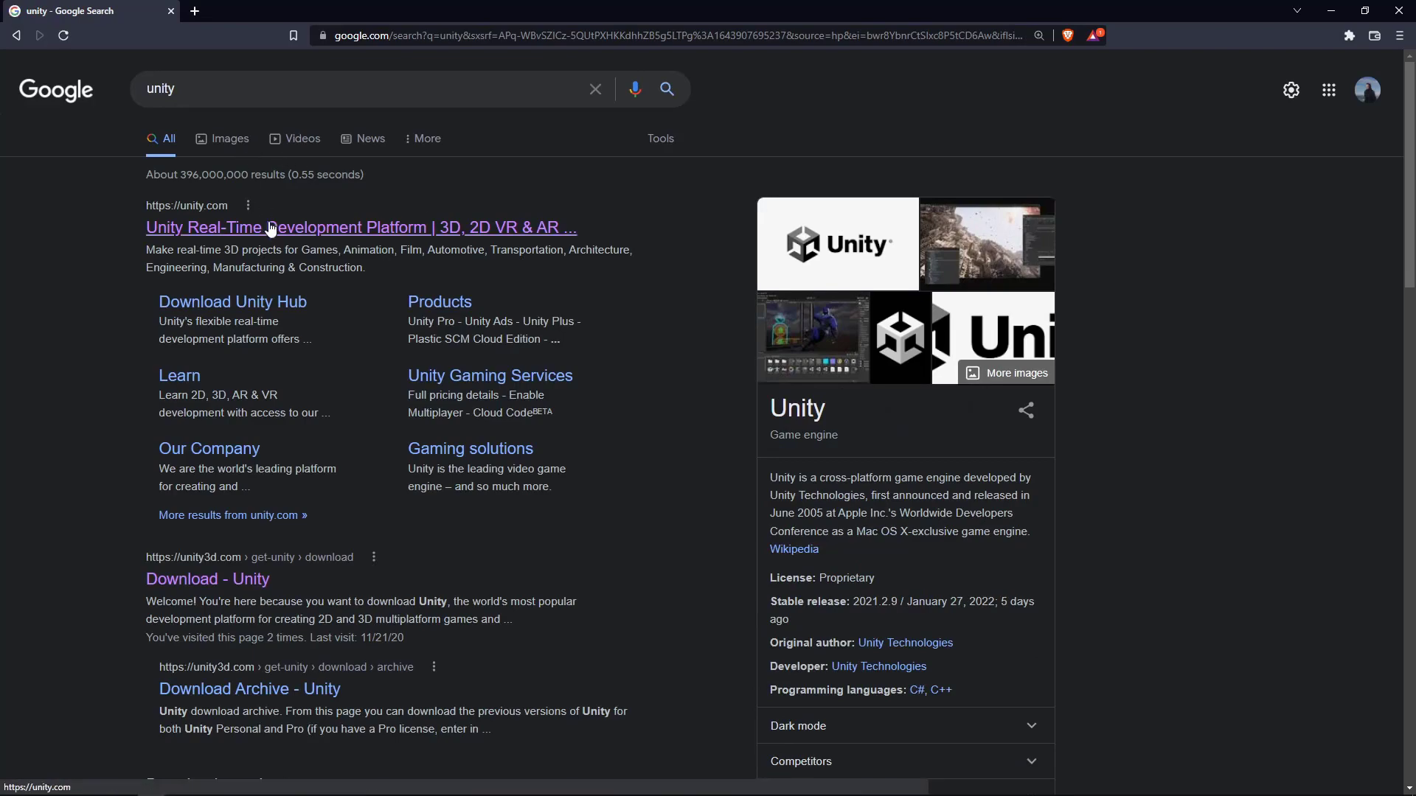
left_click(259, 304)
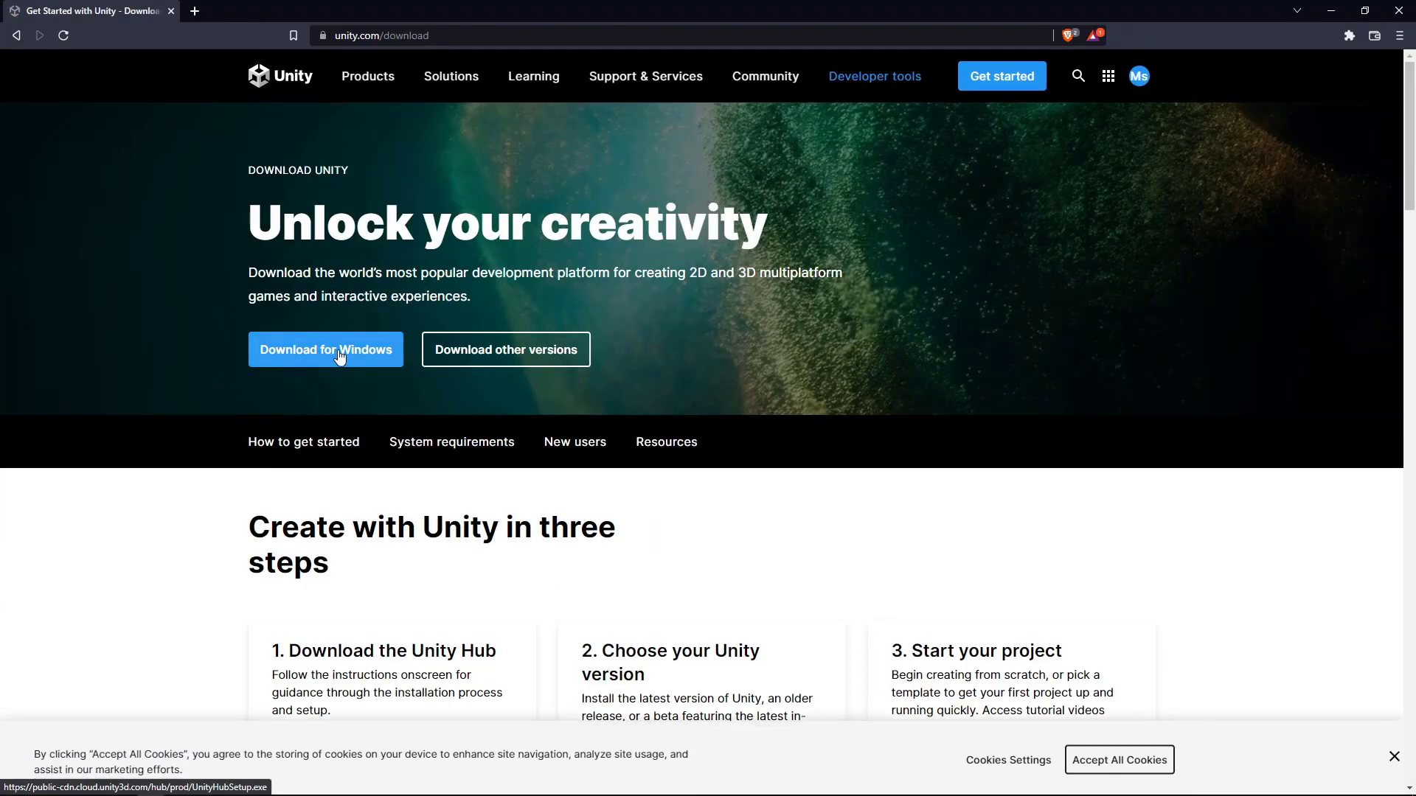
Start the Windows Unity Hub download, cancel saving it, and close the browser
left_click(326, 349)
left_click(653, 374)
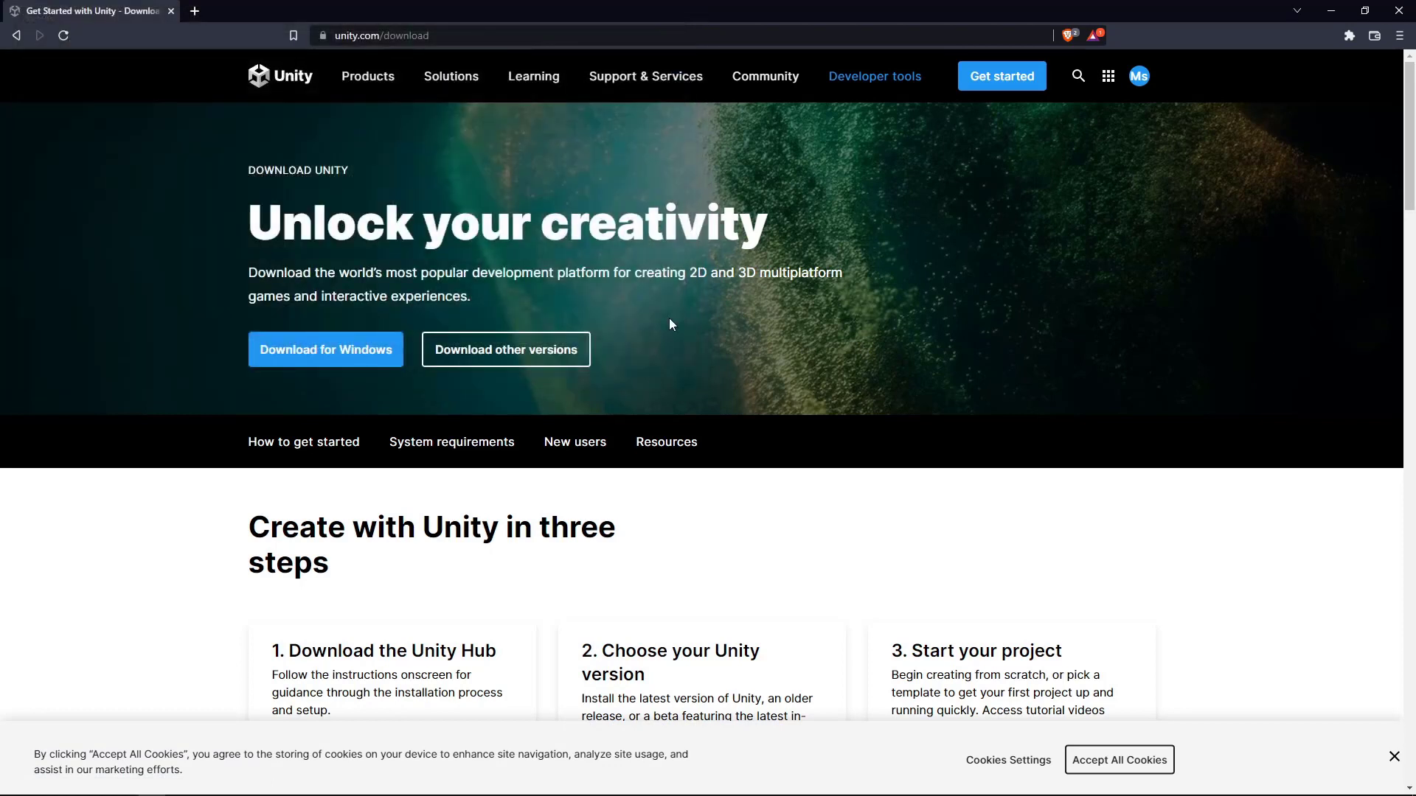
left_click(1401, 18)
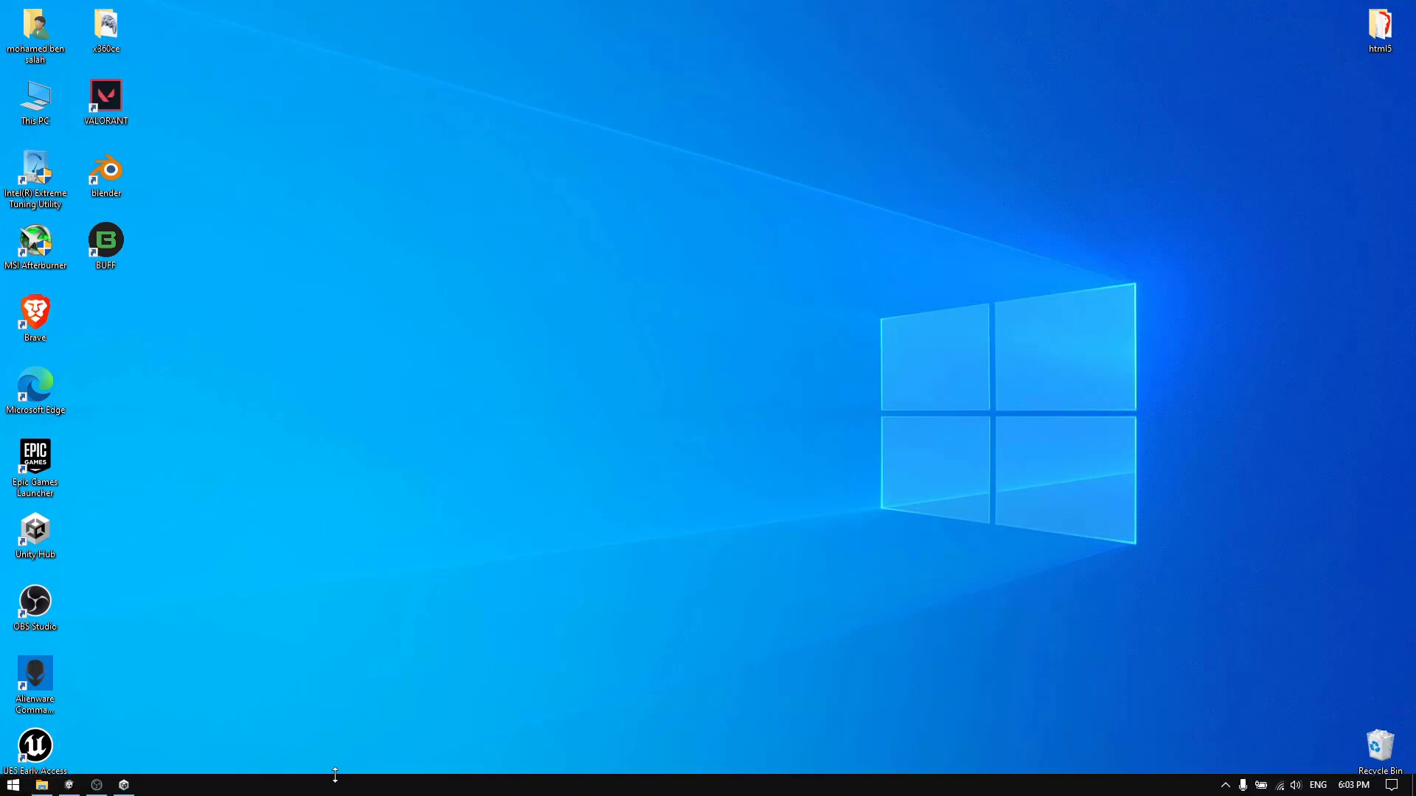
In Unity Hub, check the installed 2021.2.6f1 editor, browse available releases, then return to Projects
left_click(124, 785)
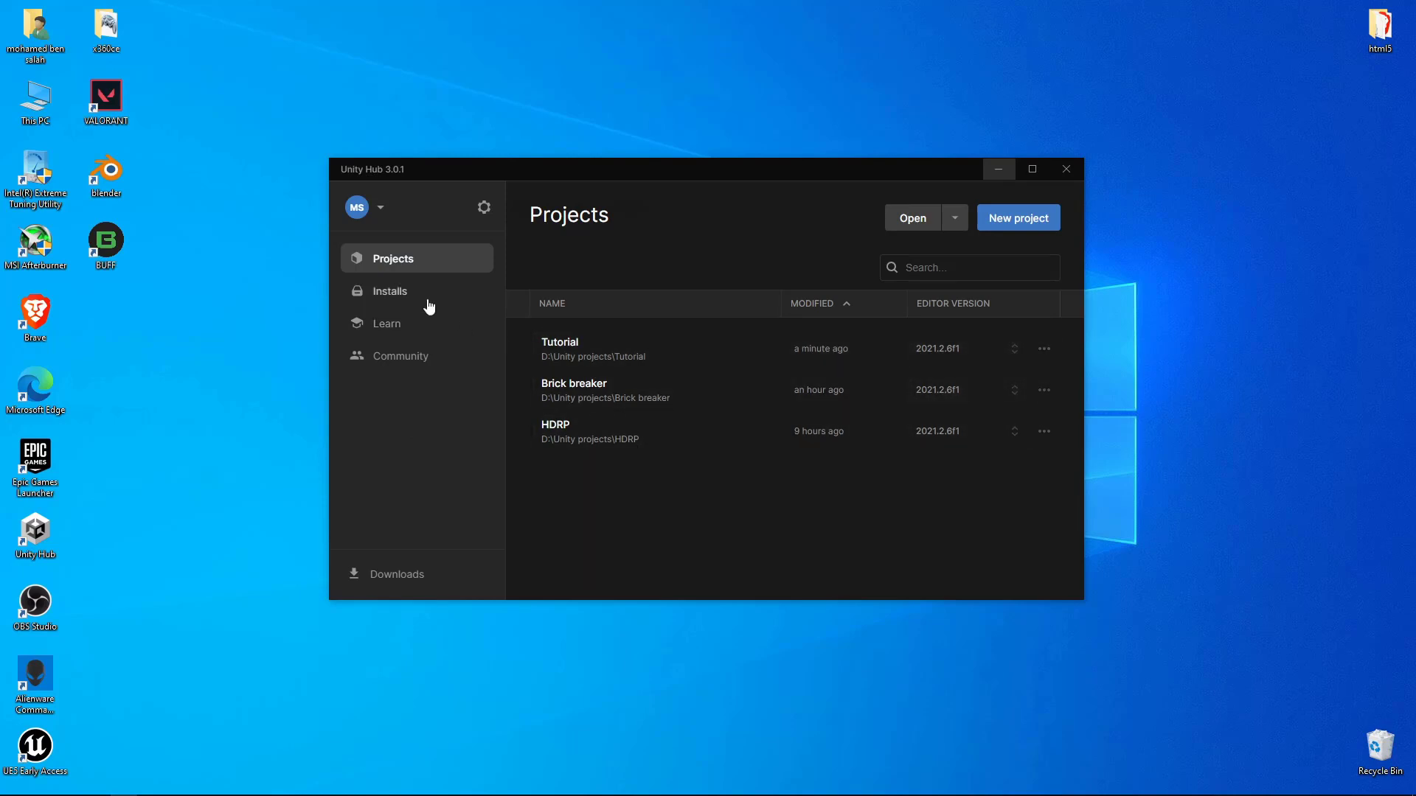
left_click(400, 299)
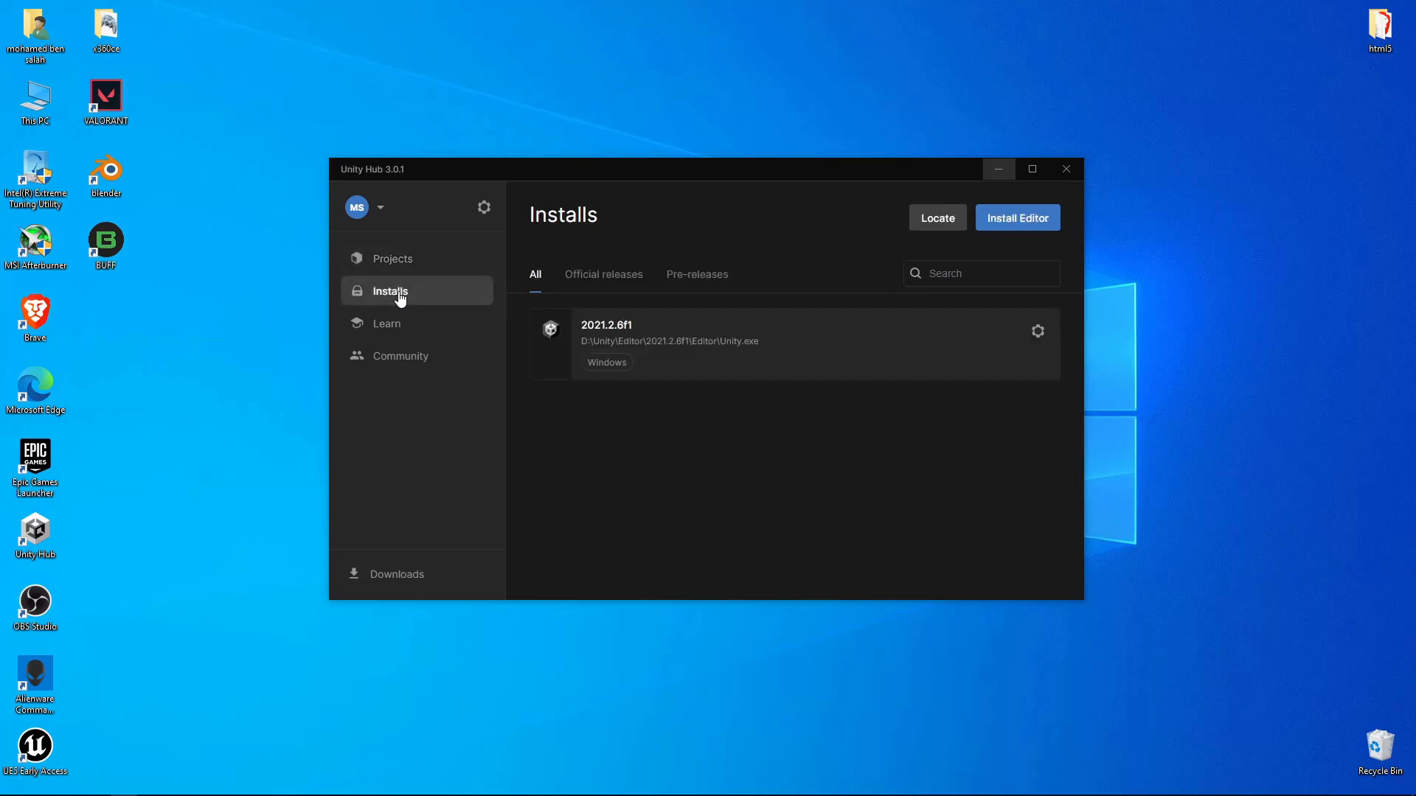
left_click(1033, 229)
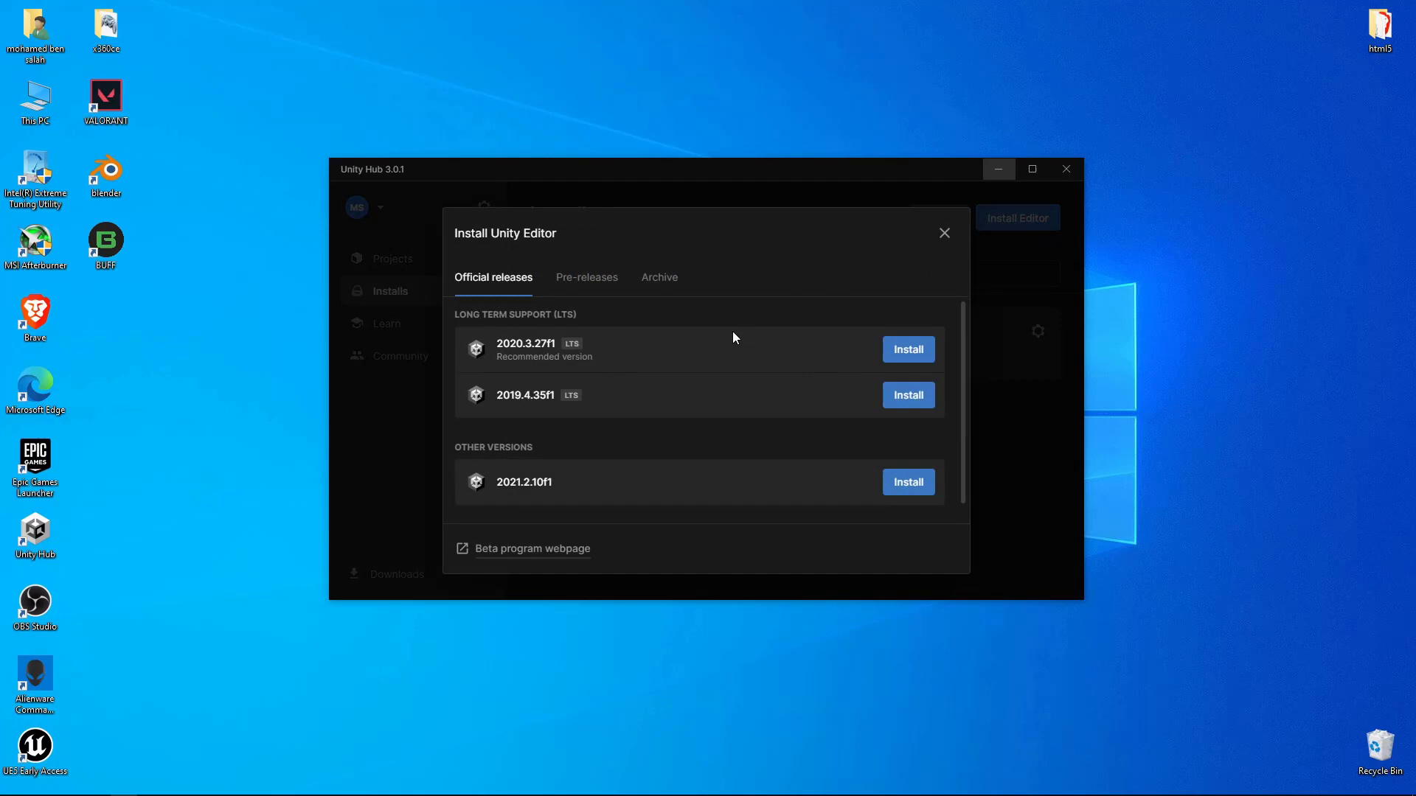
scroll(736, 346, "down", 1)
scroll(741, 361, "up", 1)
scroll(774, 387, "down", 1)
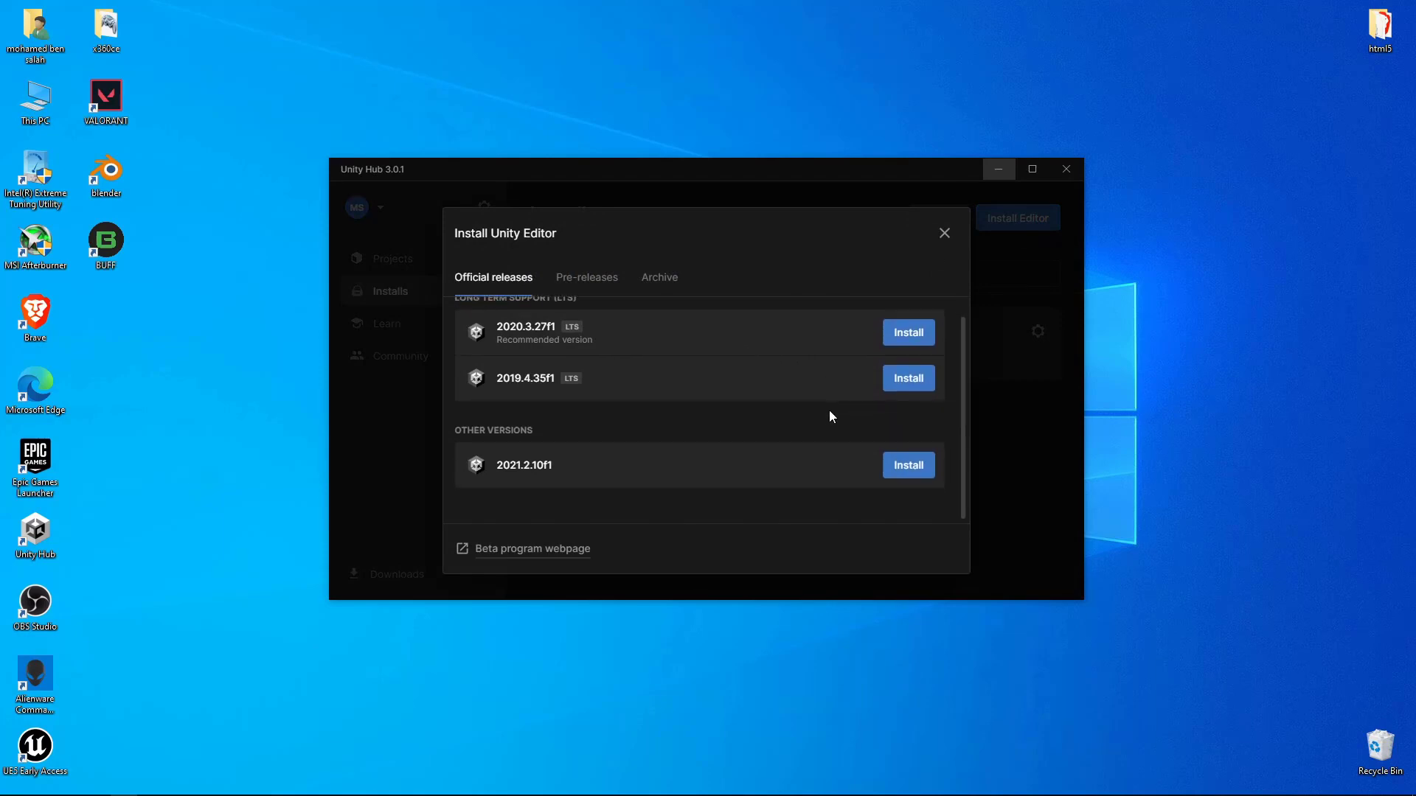
scroll(829, 416, "up", 1)
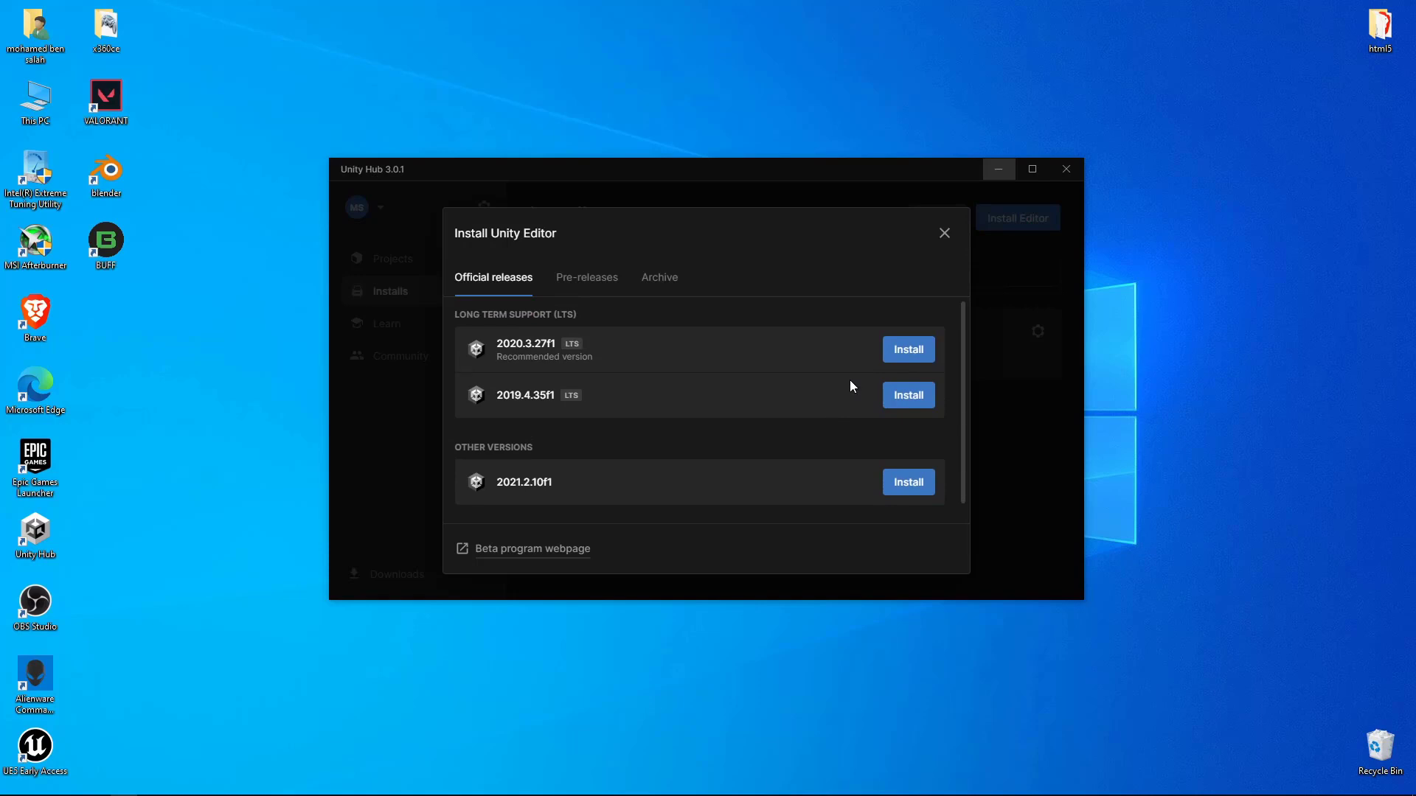
left_click(944, 233)
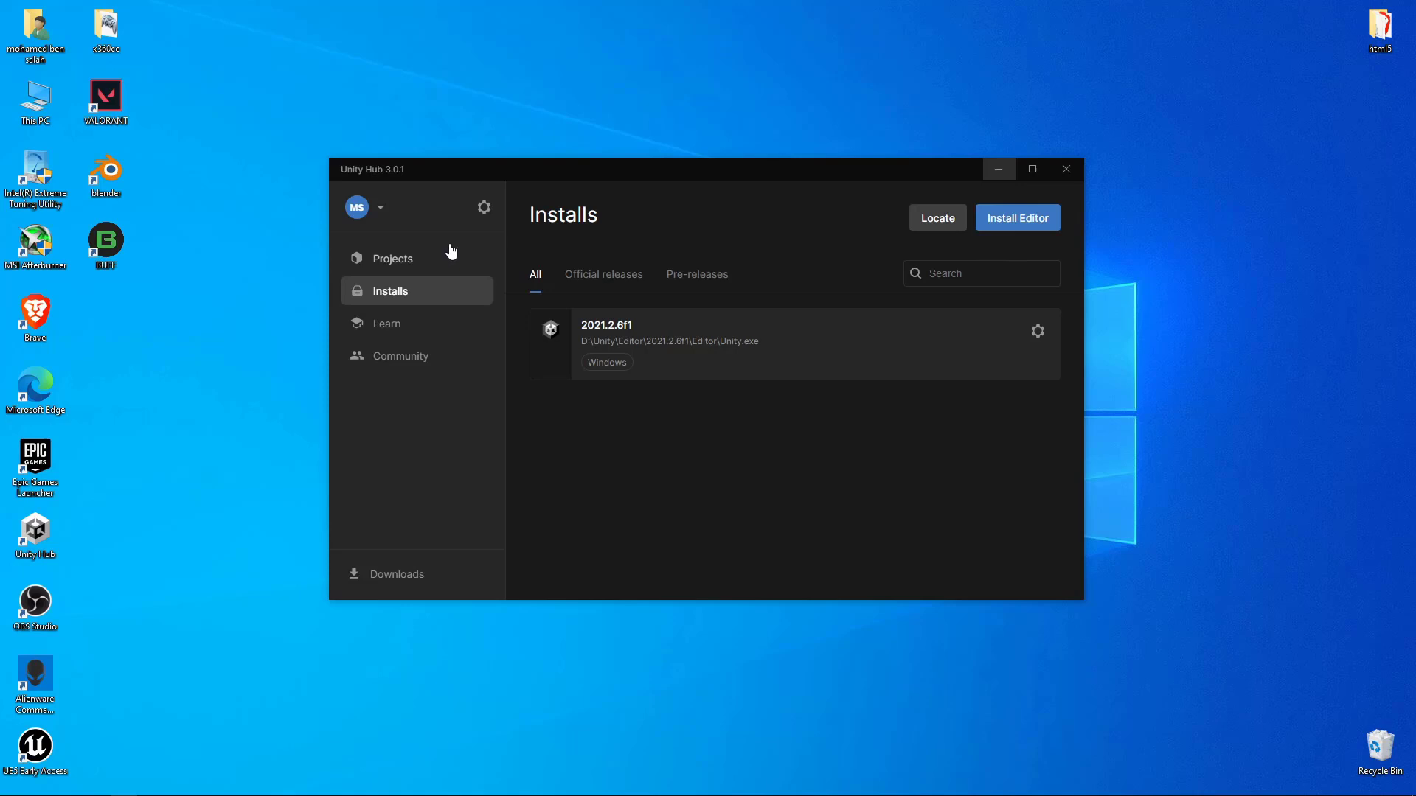
left_click(413, 259)
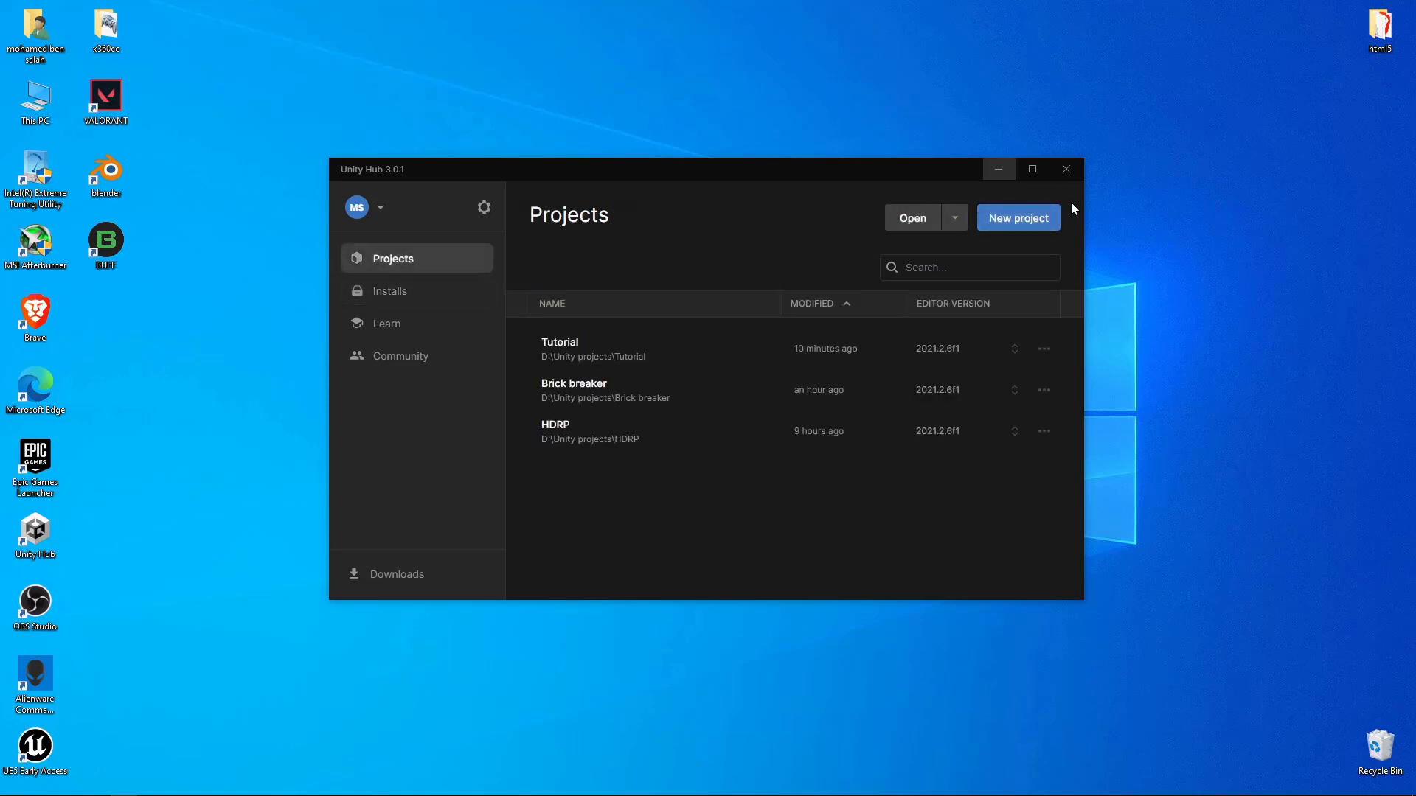
Open the New project window and scroll through the available templates
left_click(1024, 217)
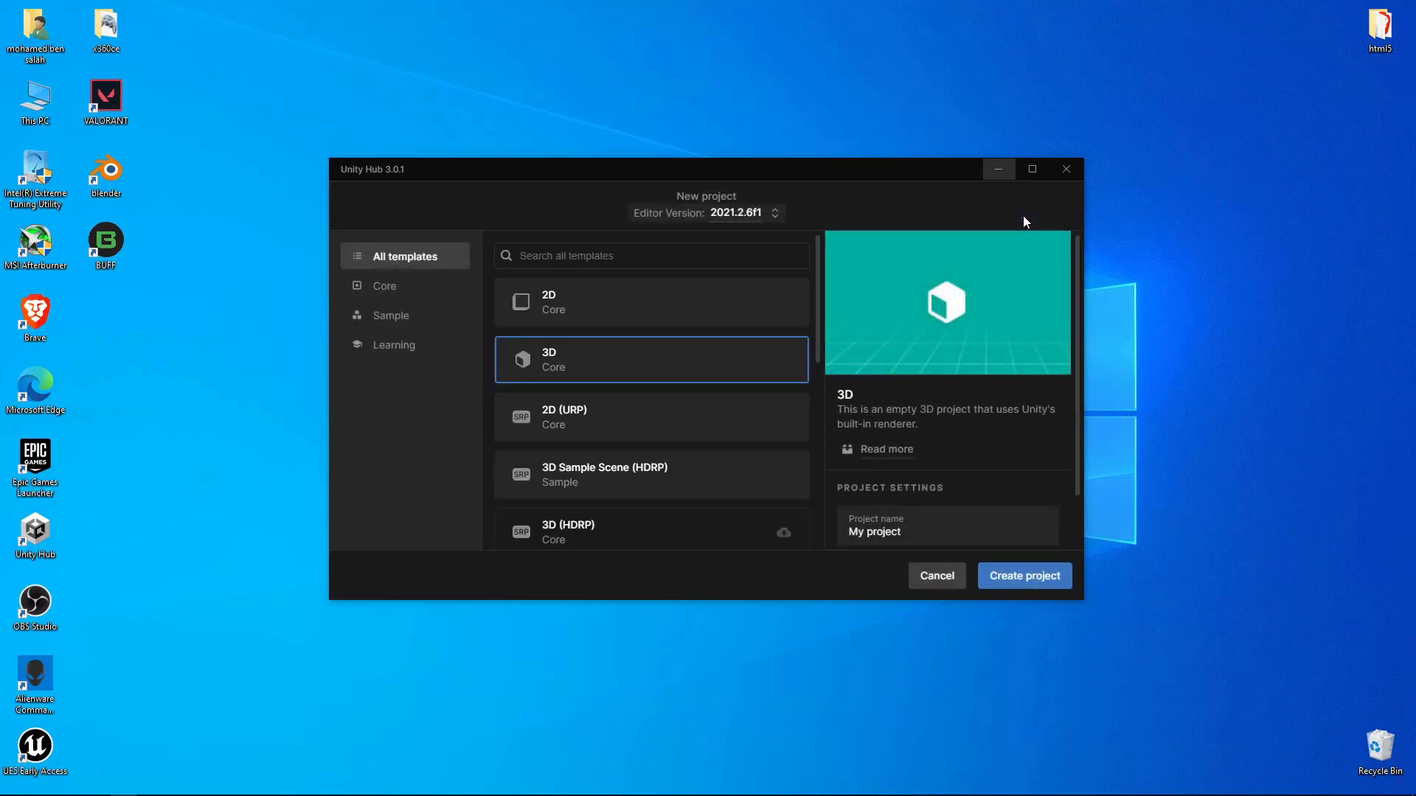
scroll(623, 373, "down", 5)
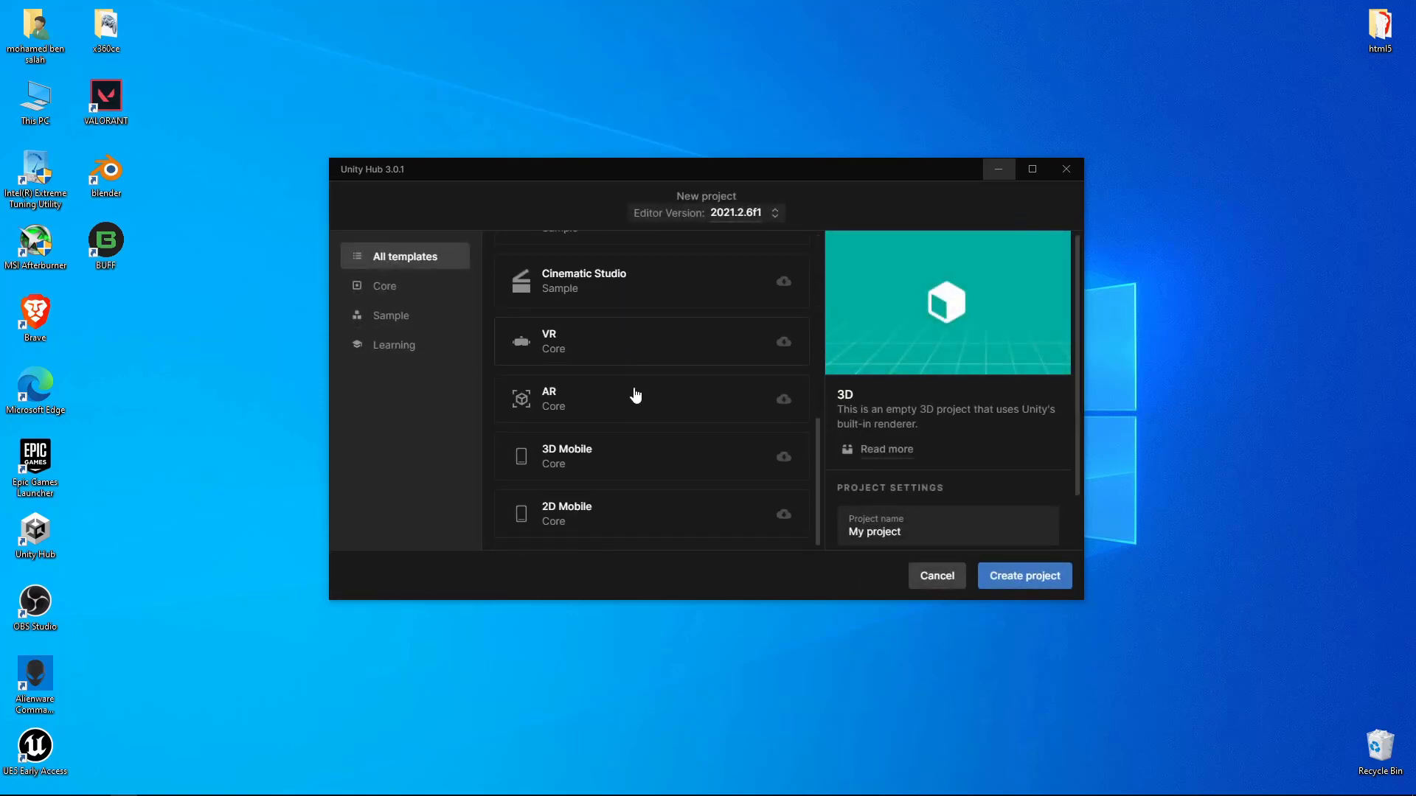
scroll(638, 399, "up", 5)
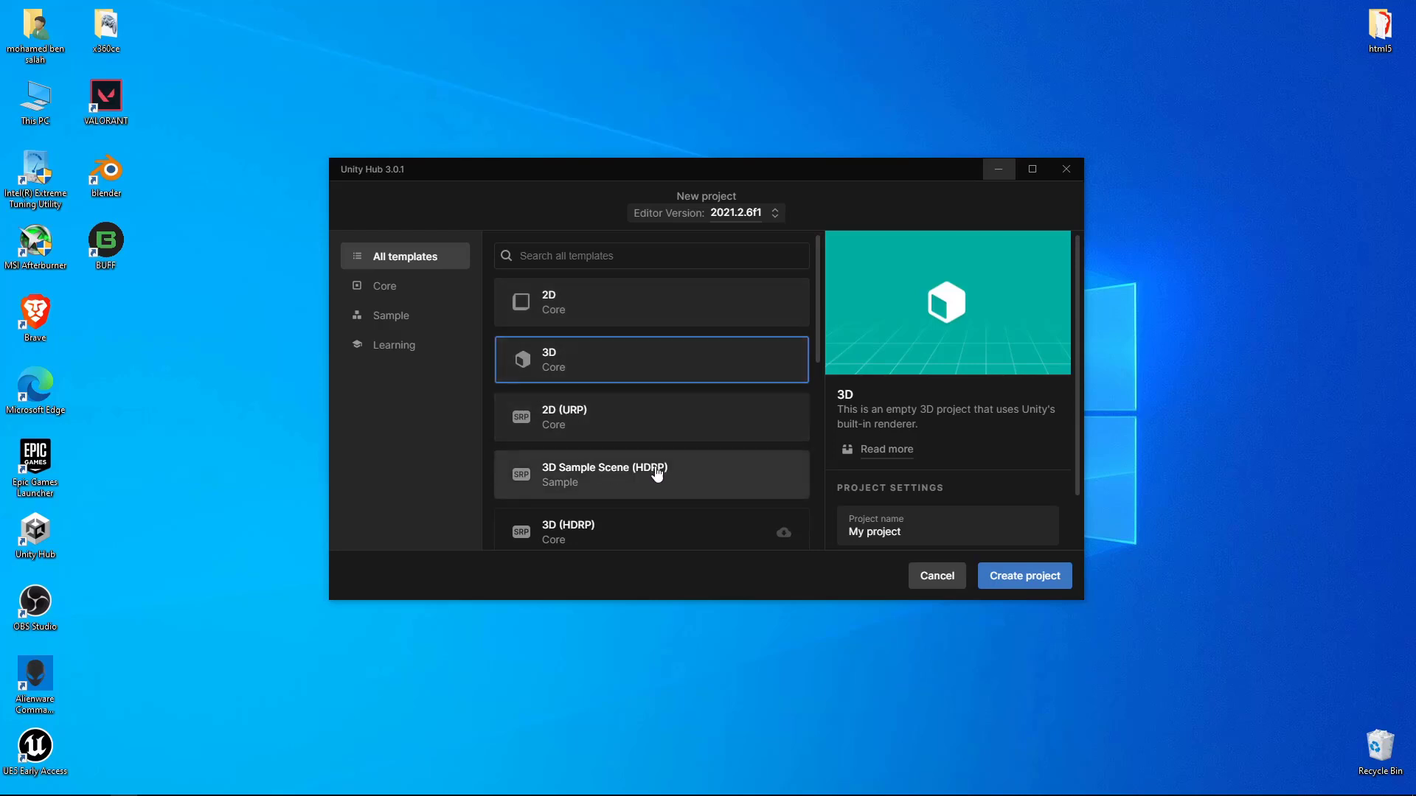
scroll(575, 501, "down", 1)
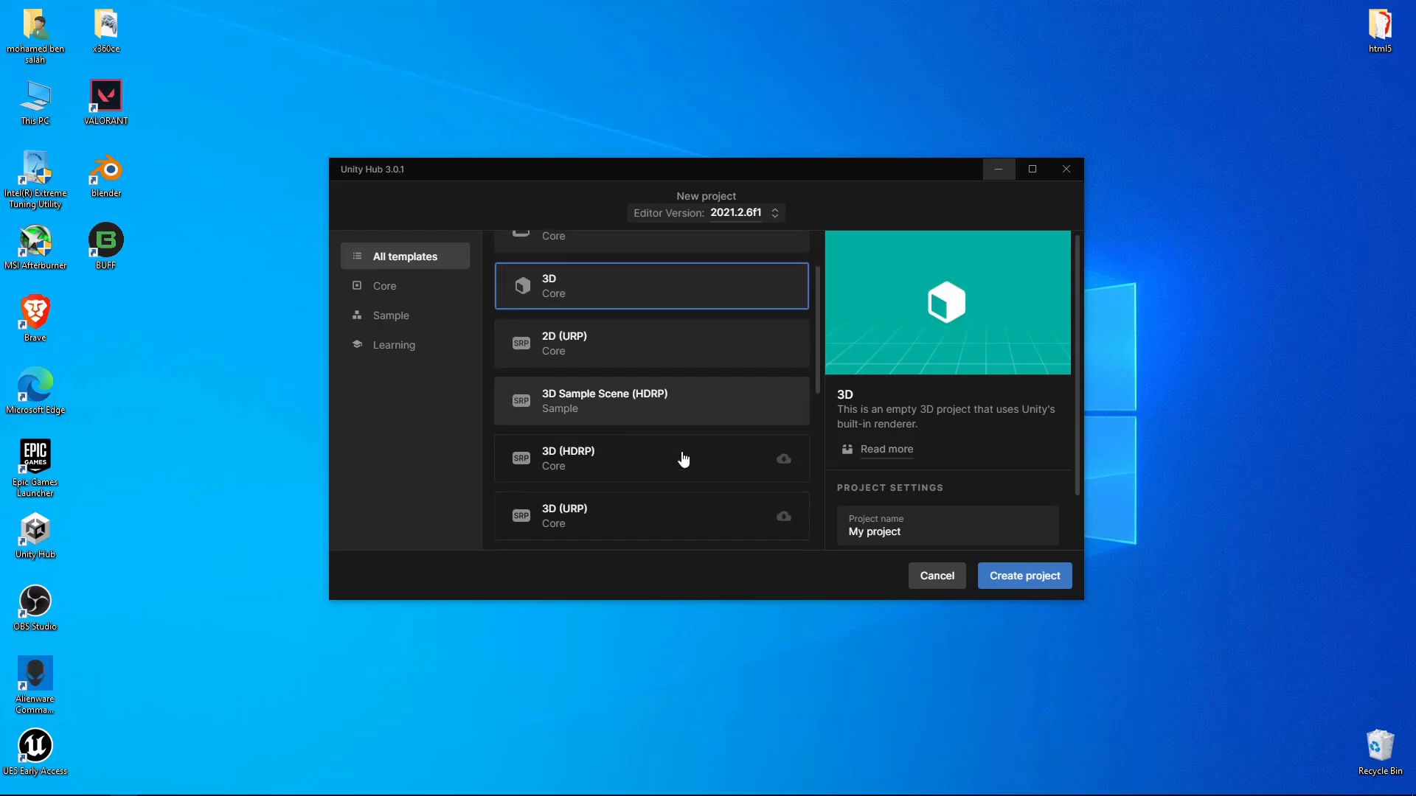
scroll(501, 413, "down", 3)
scroll(632, 370, "up", 5)
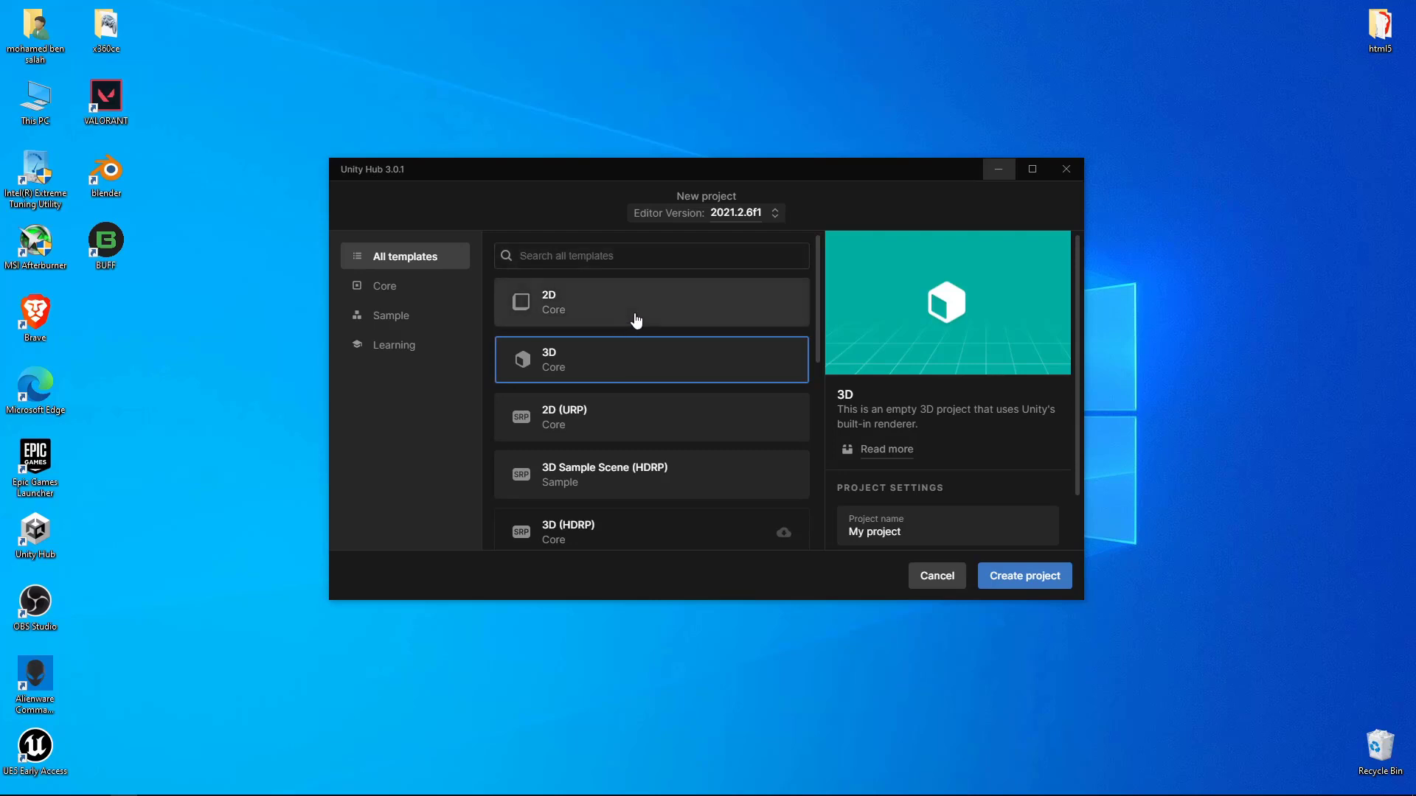
Compare the 2D, 3D and HDRP templates, settling on 2D (URP) with Project Settings in view
left_click(662, 313)
left_click(617, 353)
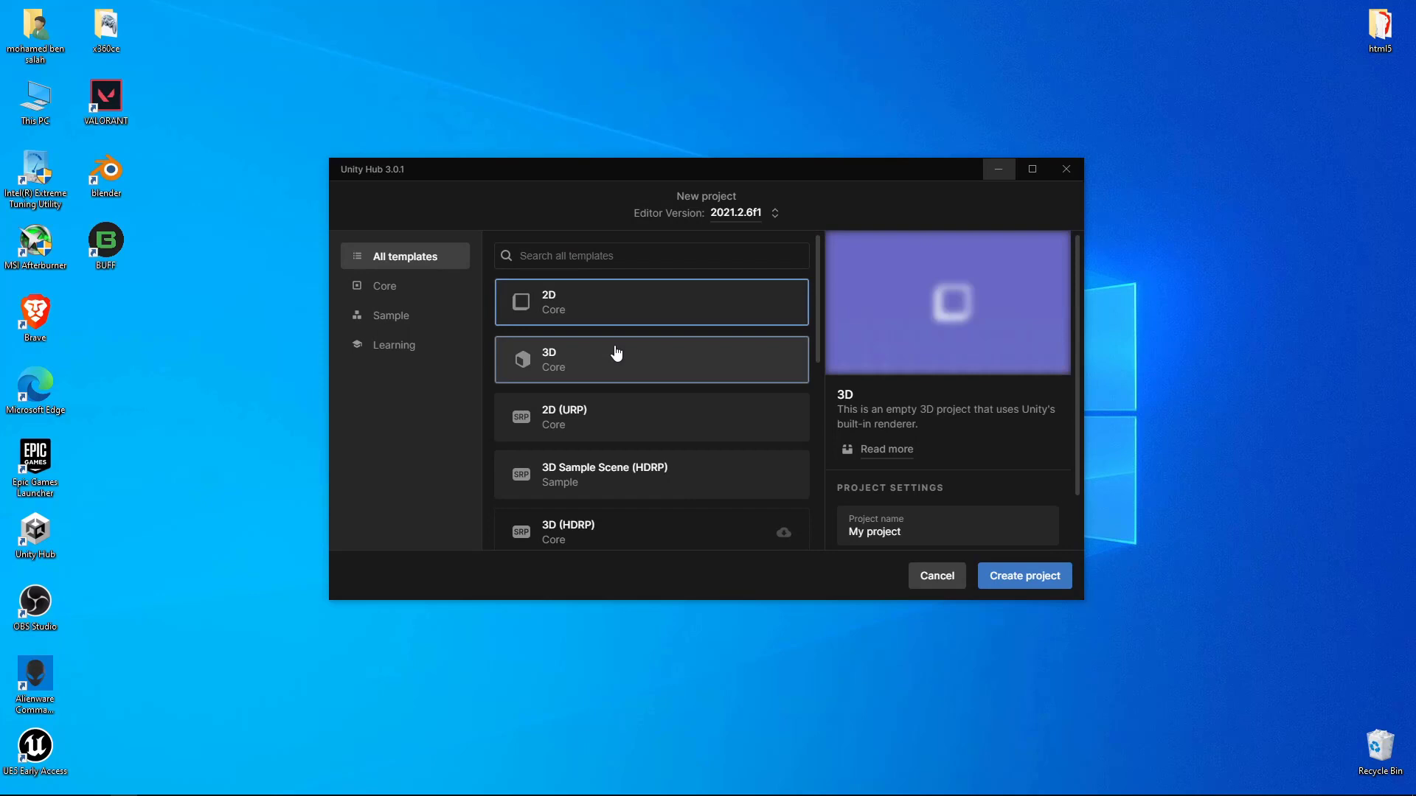
left_click(632, 316)
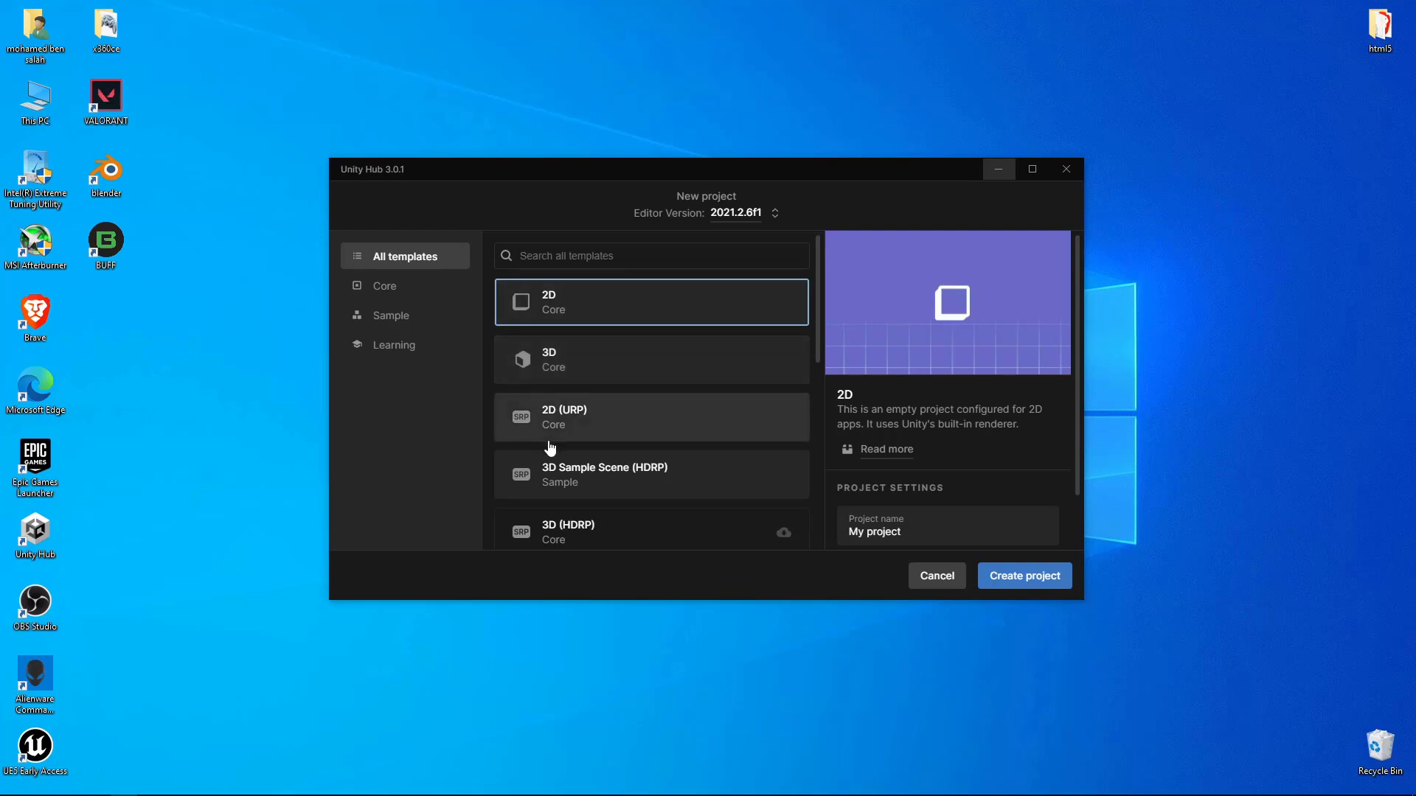
scroll(636, 410, "down", 1)
left_click(658, 341)
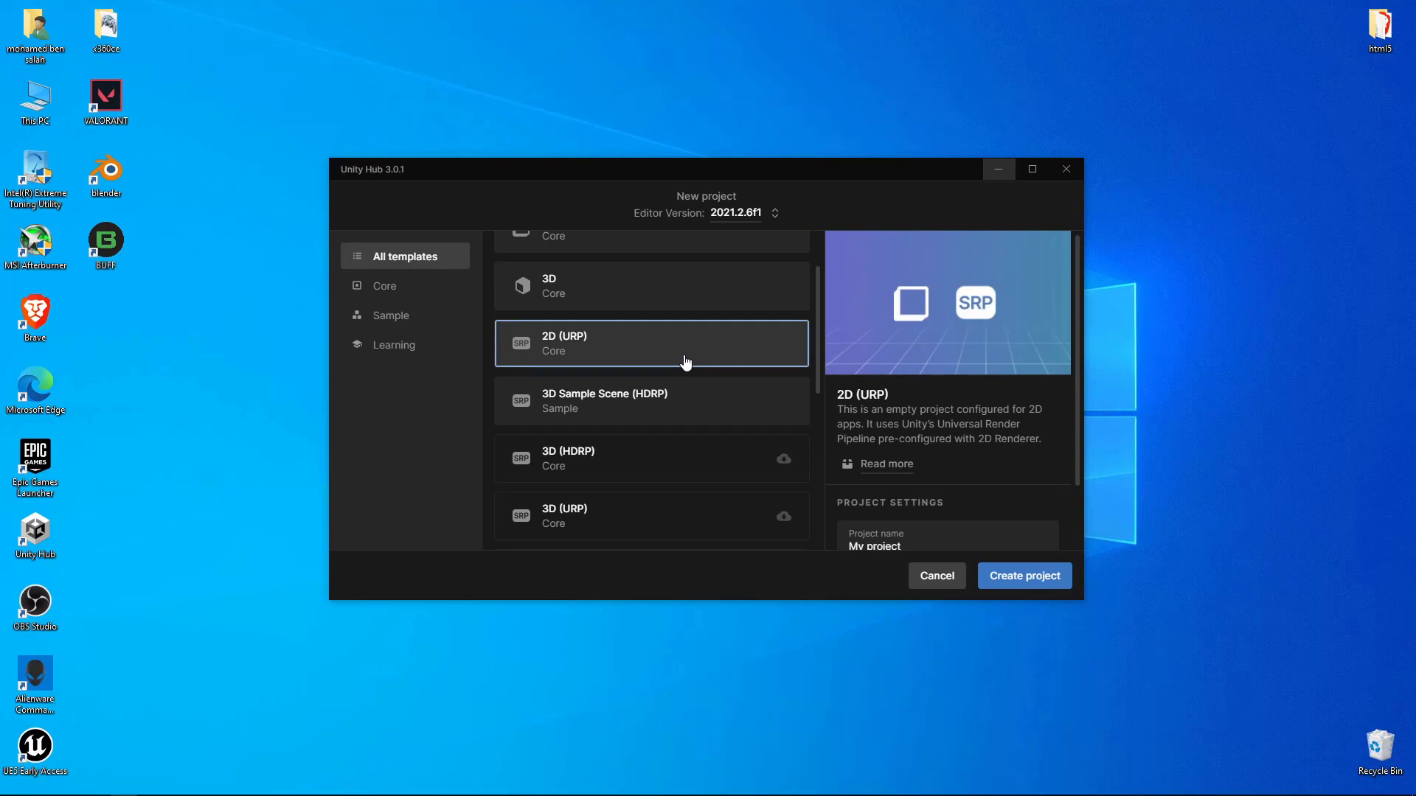
left_click(677, 396)
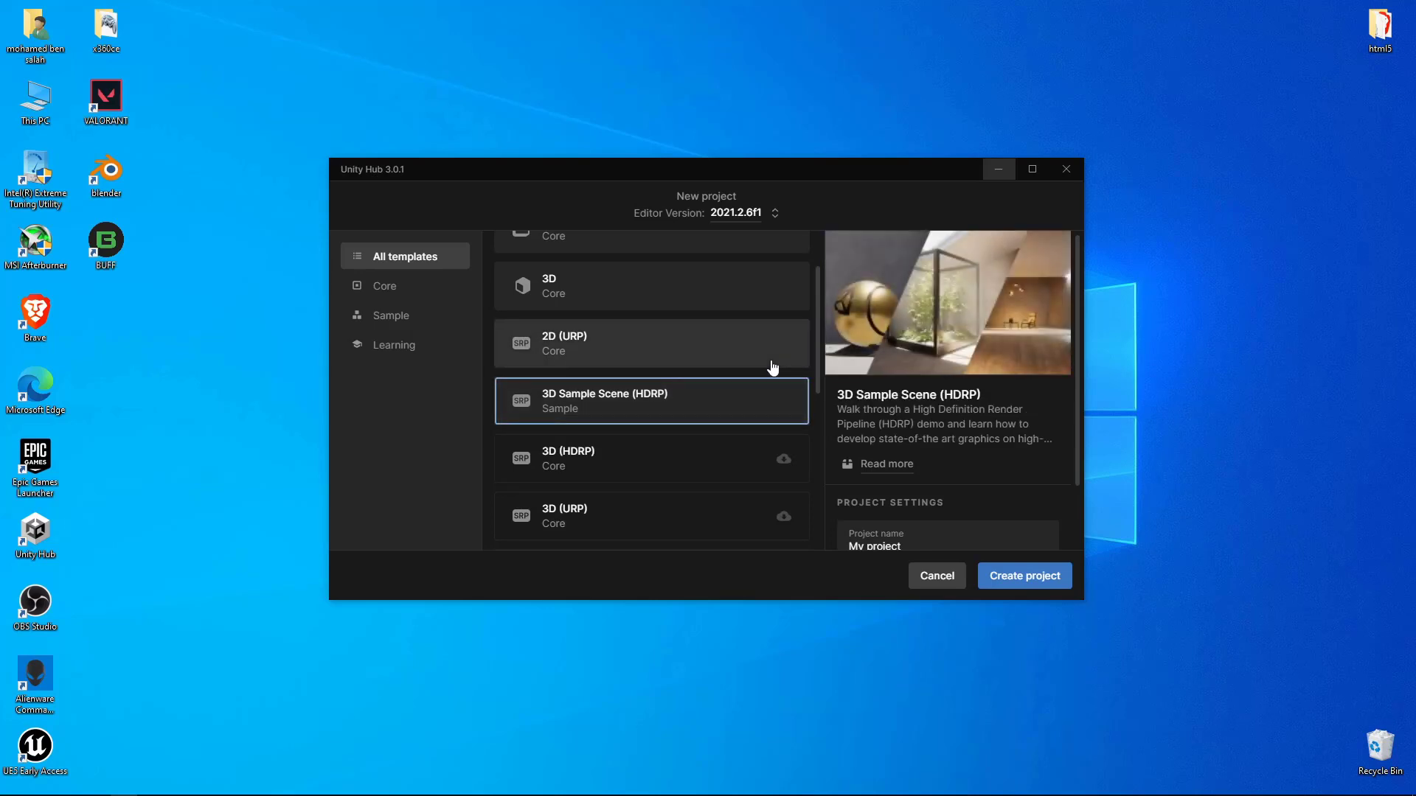
left_click(721, 355)
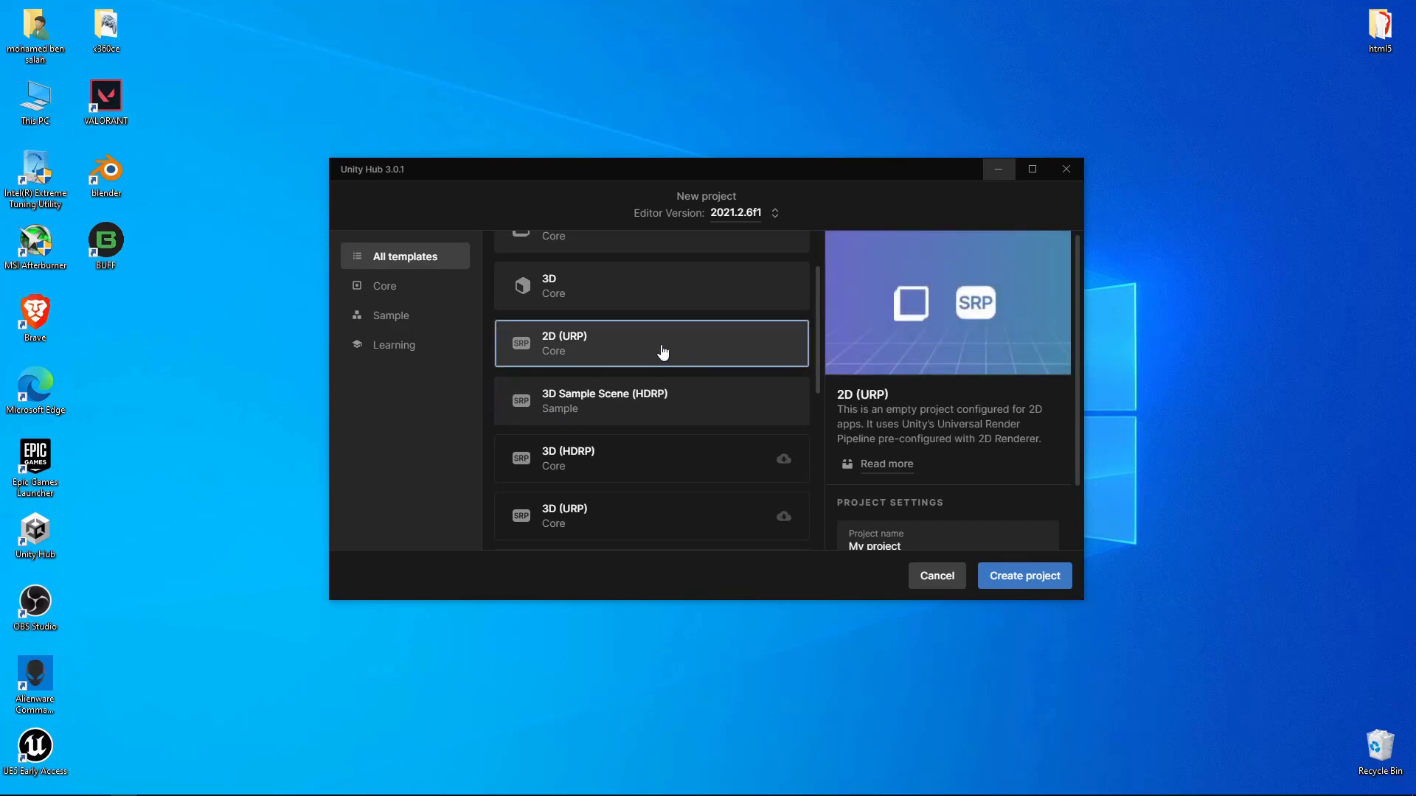
scroll(944, 441, "down", 2)
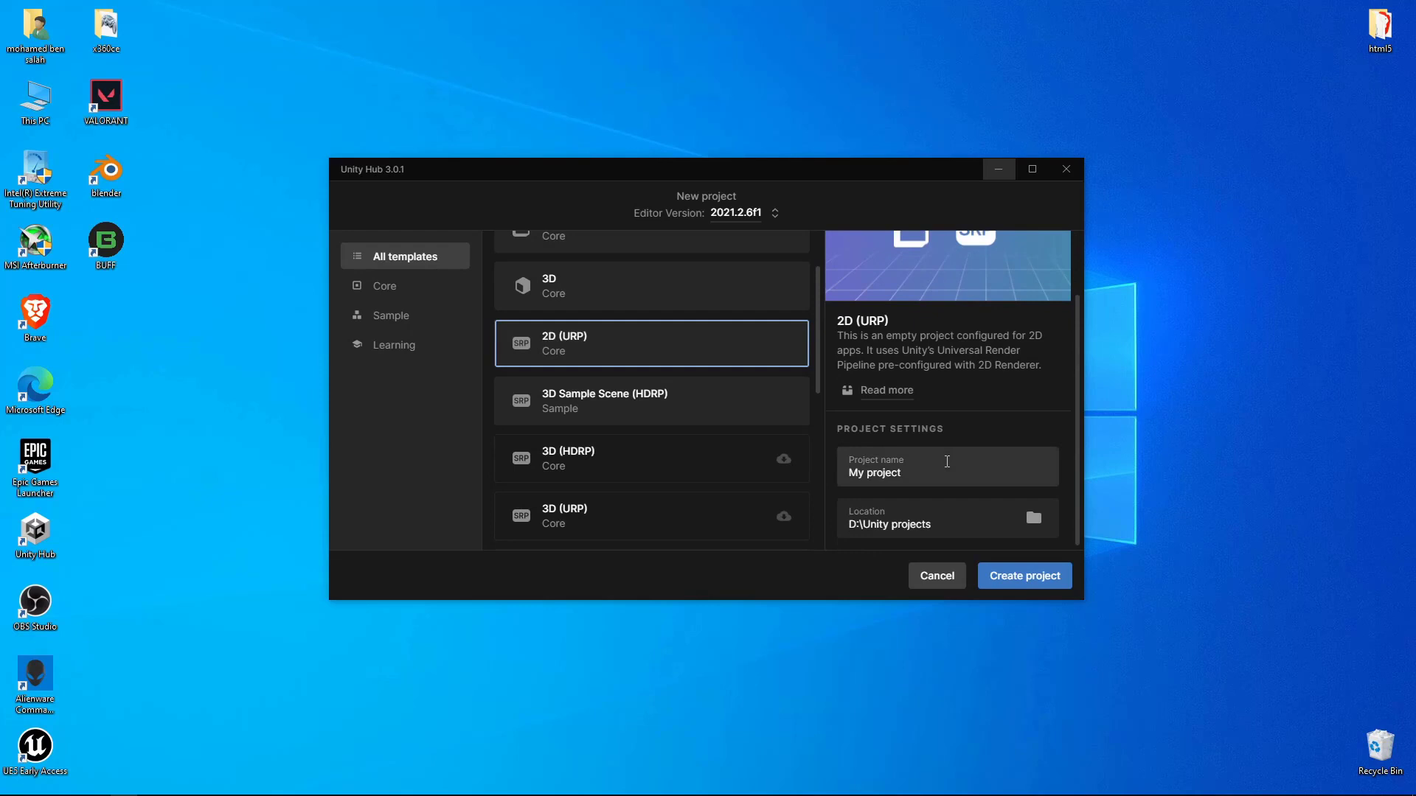
Rename the new project to Tutorial
left_click_drag(951, 473, 848, 473)
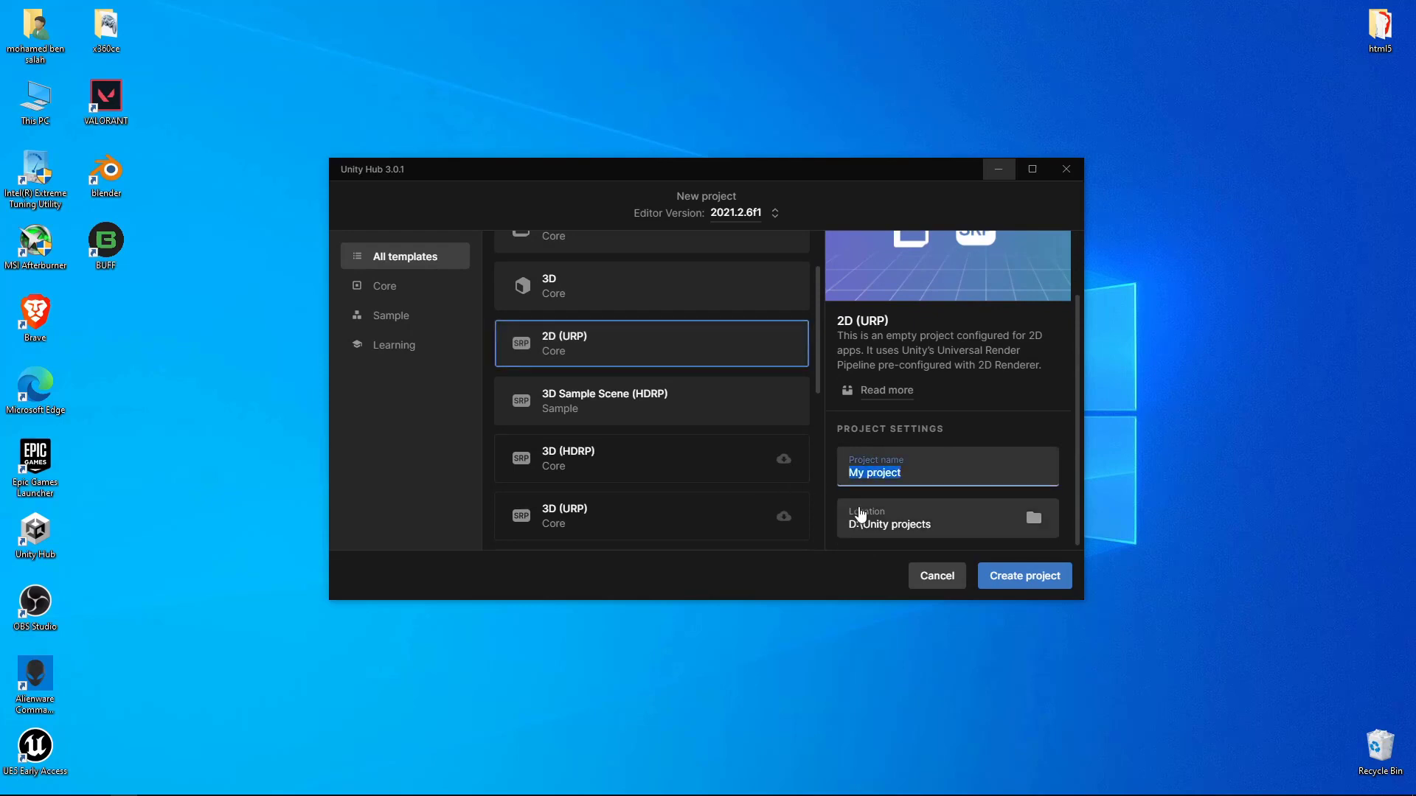
type("Tutorial")
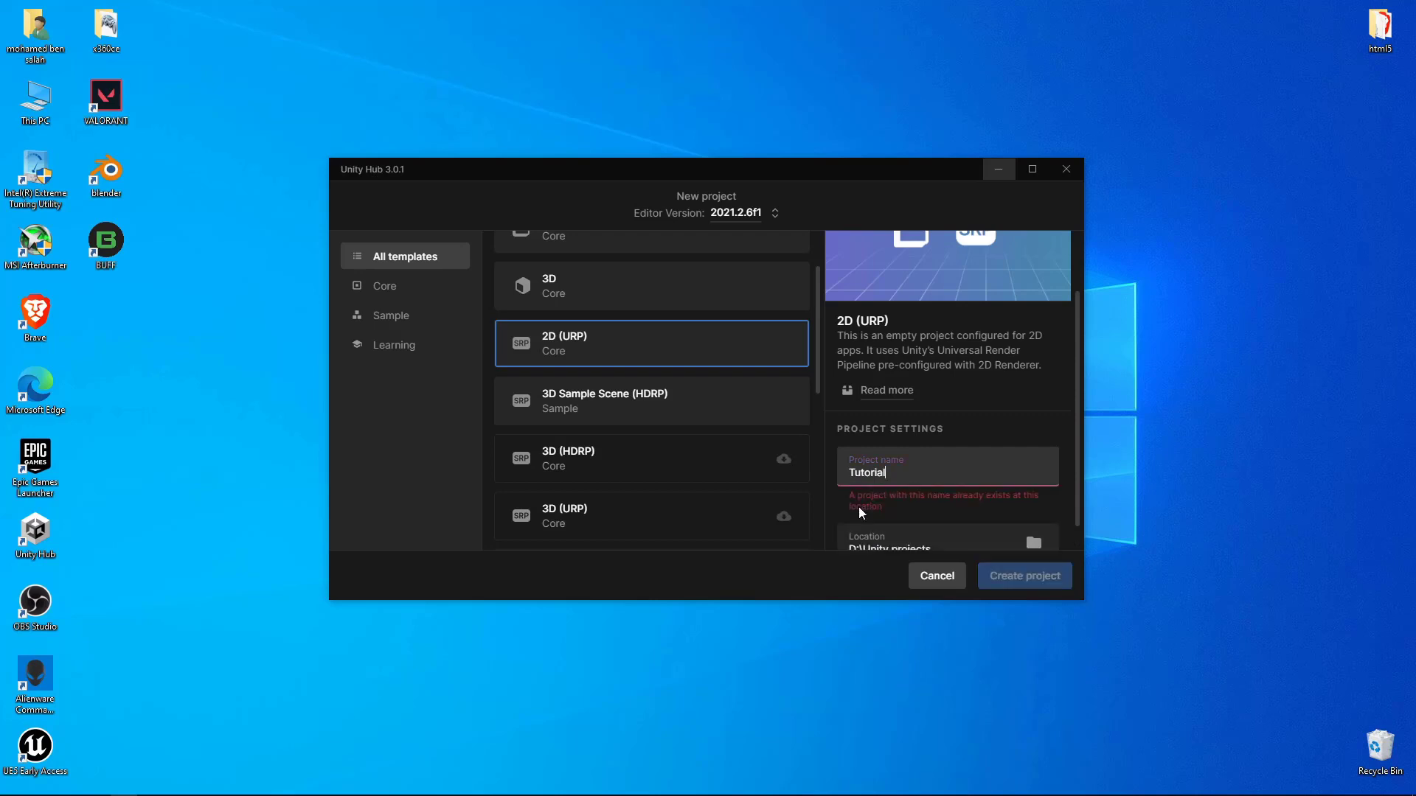
scroll(826, 541, "down", 1)
left_click_drag(923, 456, 719, 453)
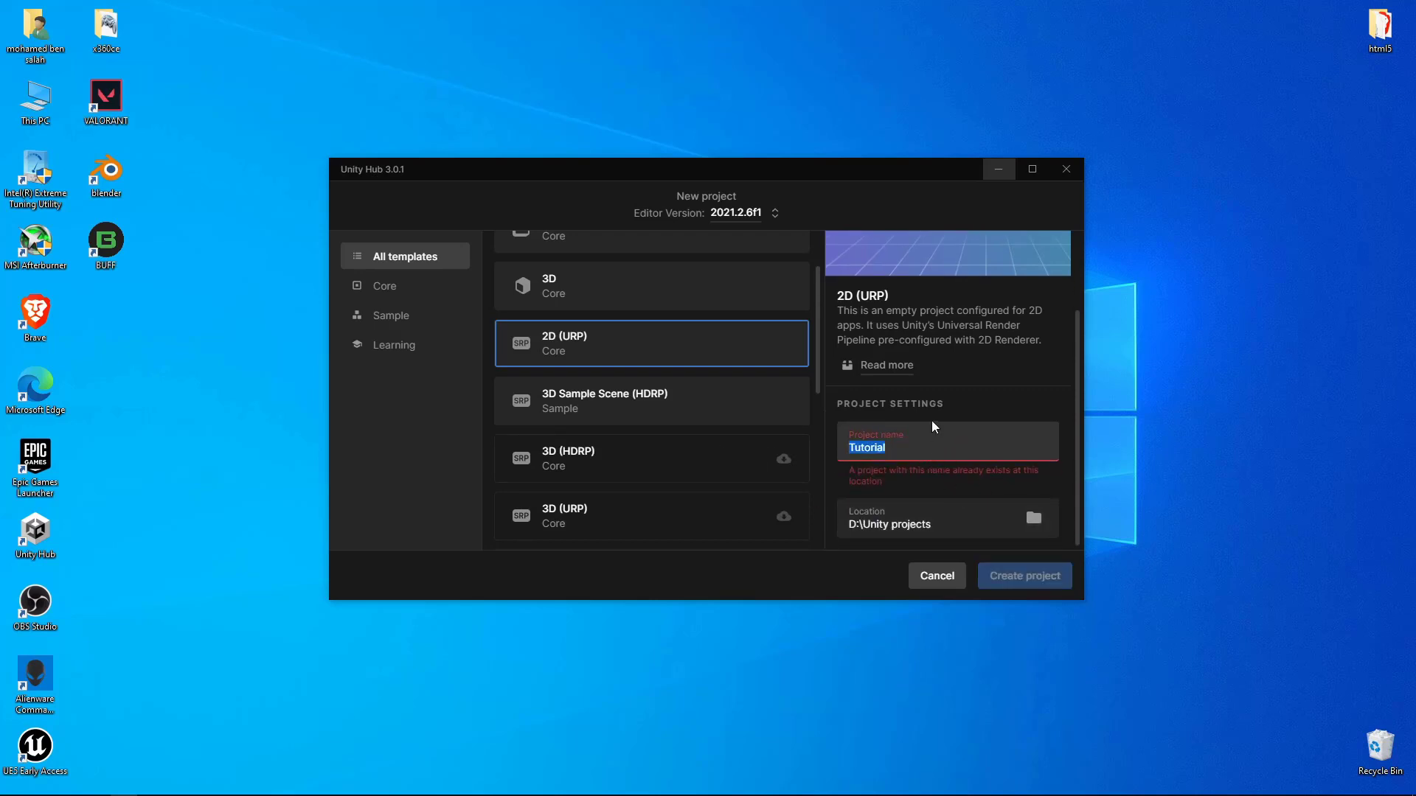
Leave the location unchanged, cancel the new project, and switch to the Unity editor
left_click(964, 514)
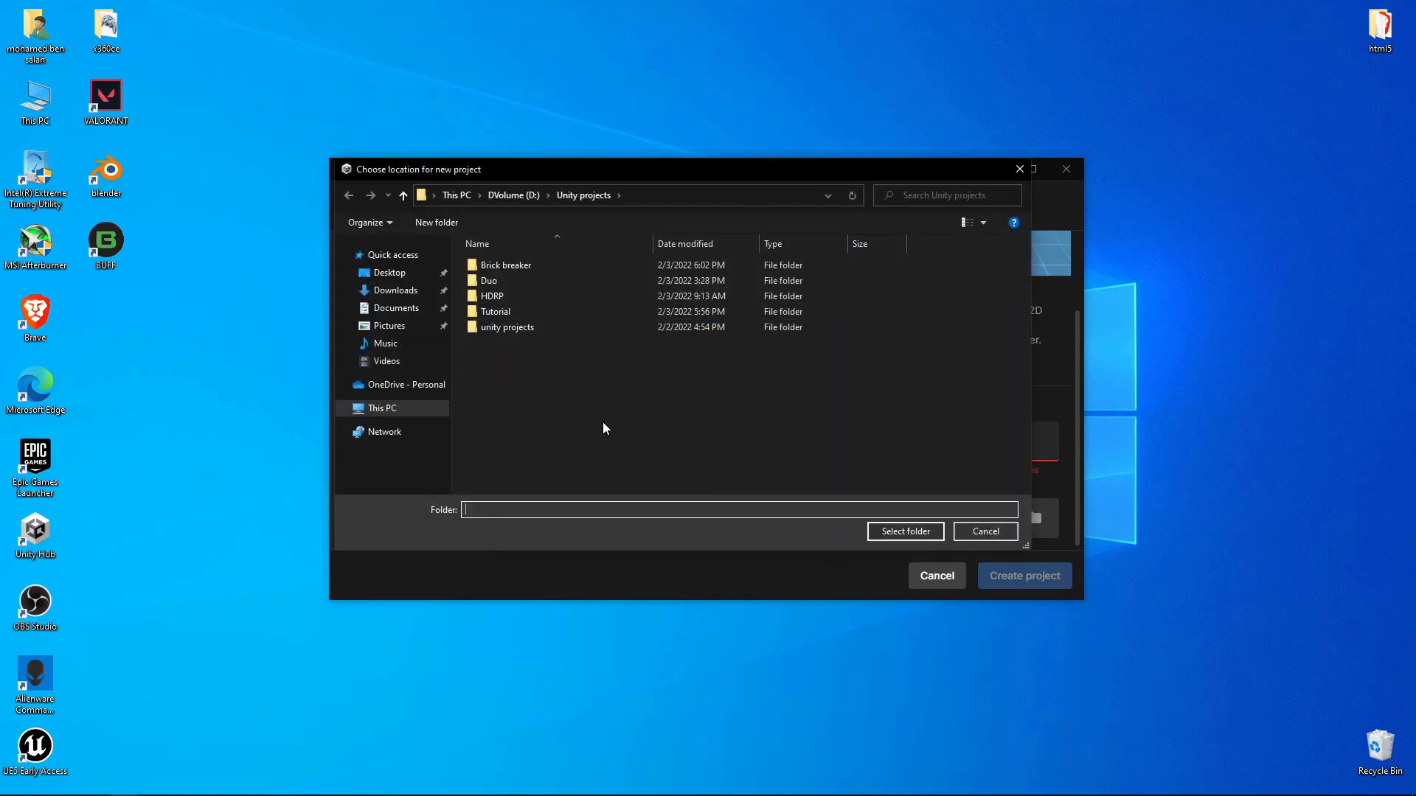
left_click(986, 531)
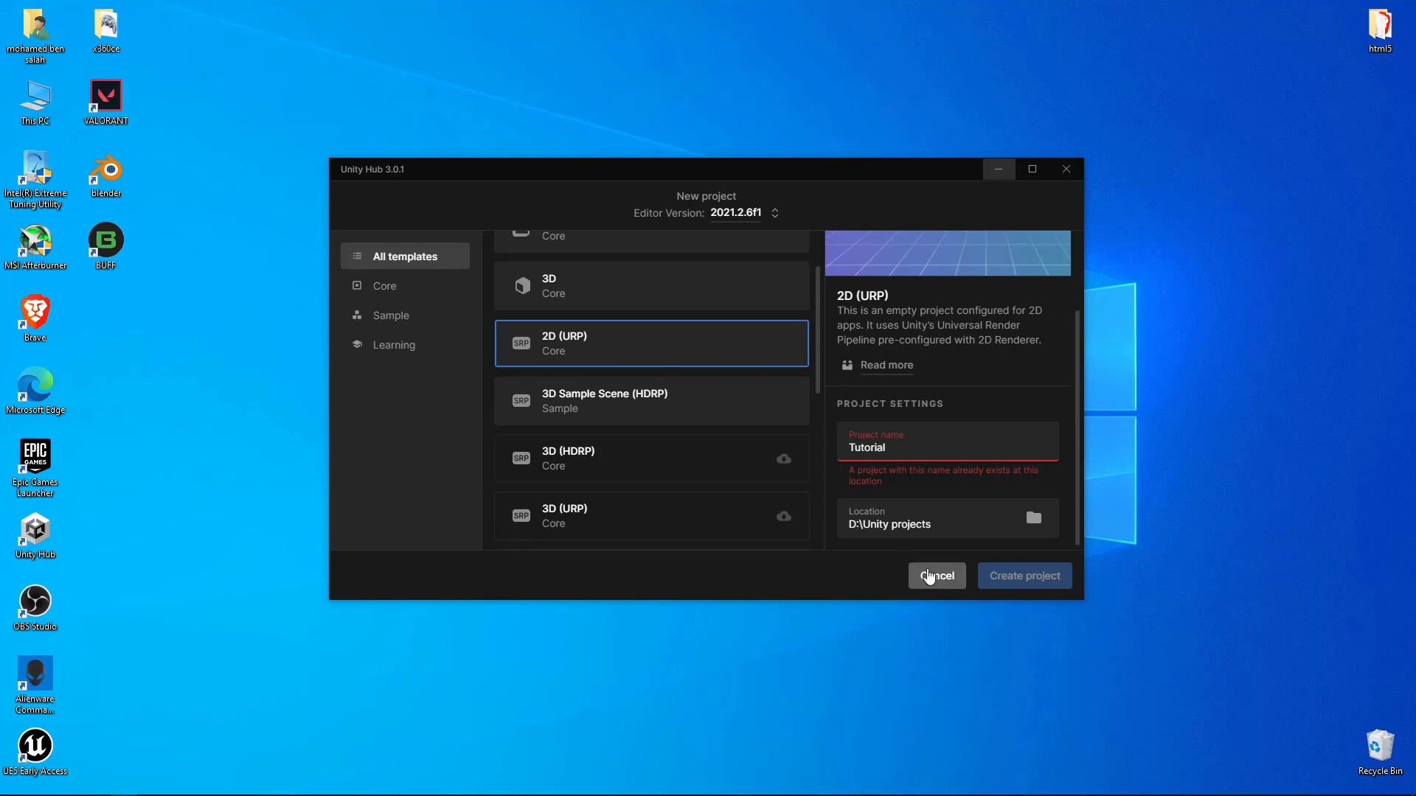
left_click(937, 575)
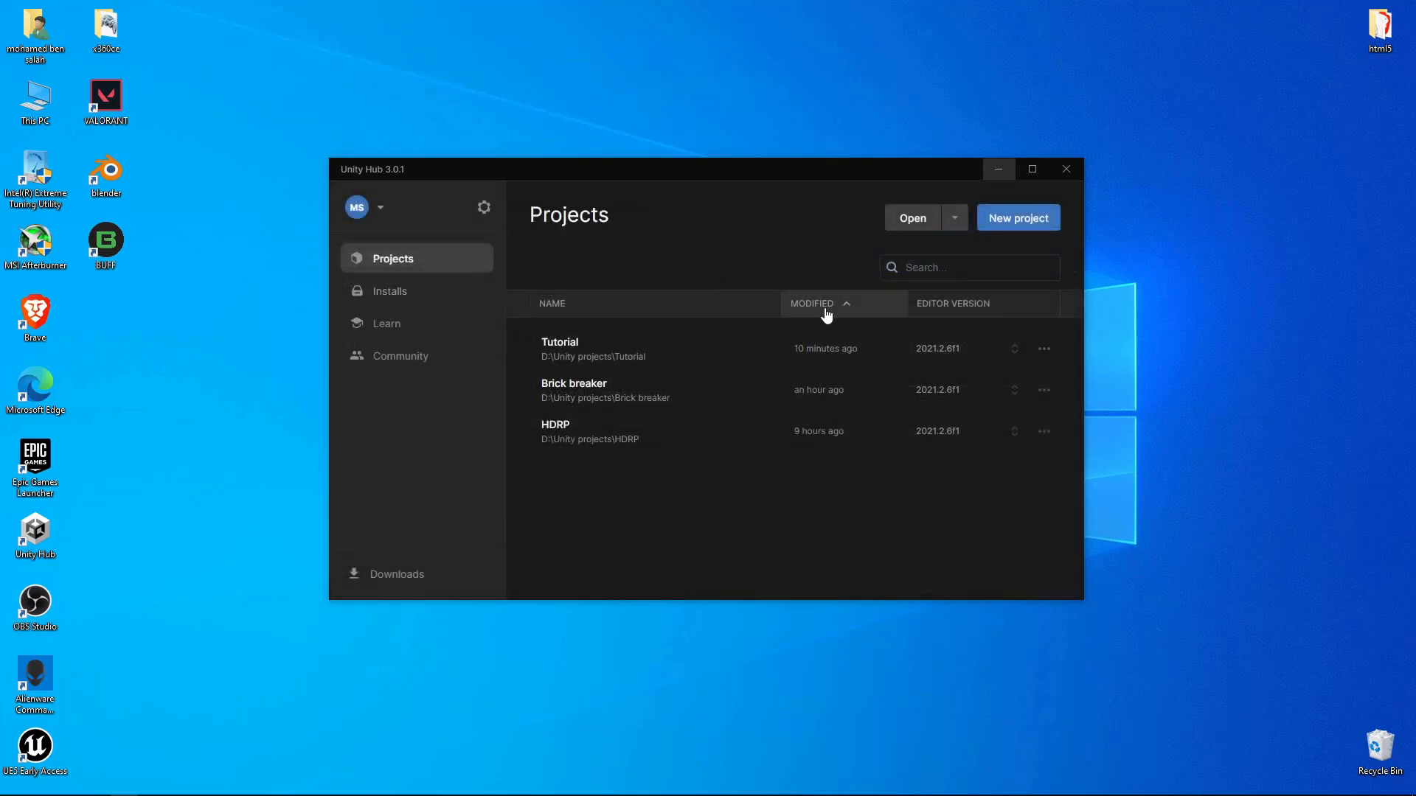
key("alt+Tab")
In the Tutorial editor, glance at the Console, pan the scene, and switch to the Game view
left_click(1114, 367)
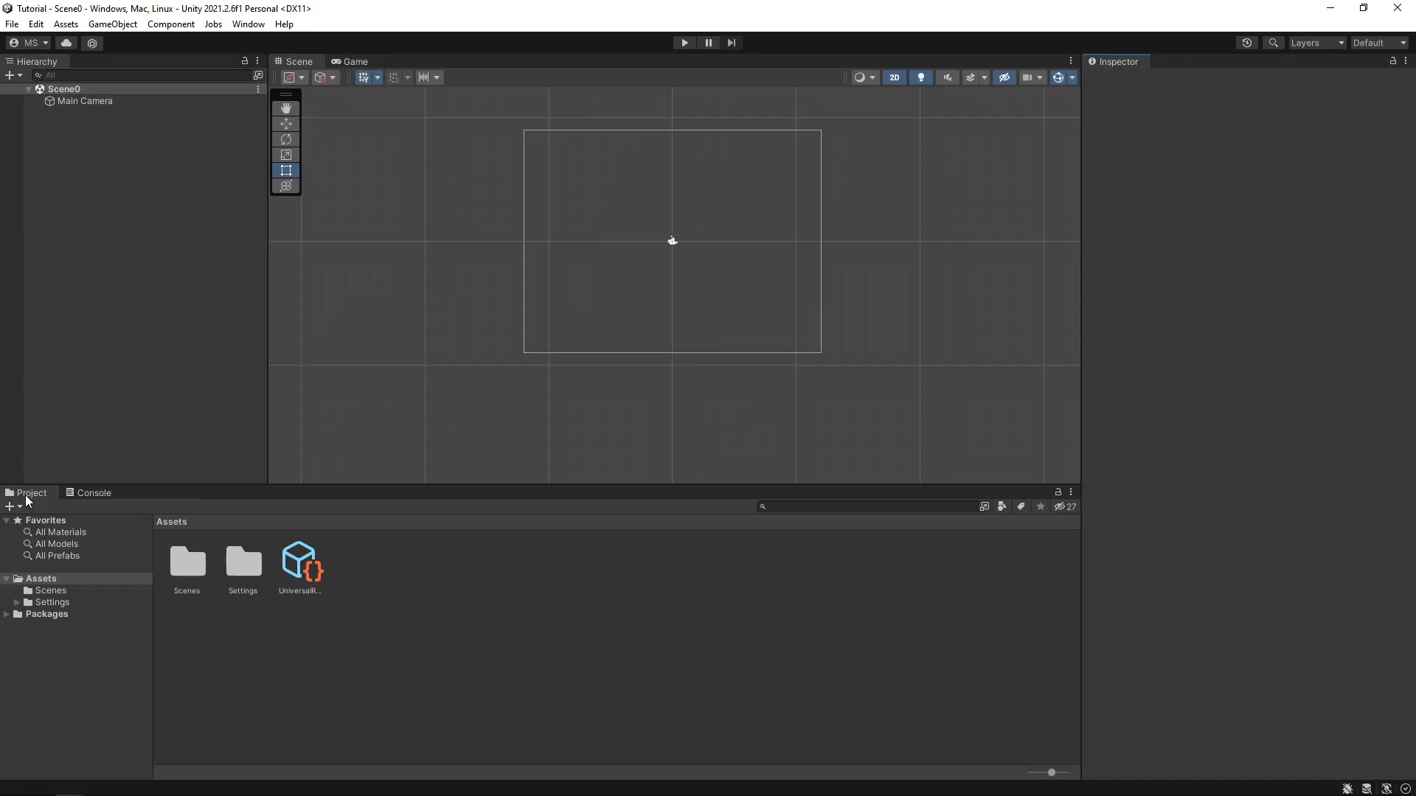
left_click(79, 491)
left_click(38, 494)
scroll(653, 242, "up", 2)
mouse_move(675, 218)
middle_mouse_down()
mouse_move(646, 263)
mouse_move(637, 254)
mouse_move(676, 241)
mouse_move(659, 236)
middle_mouse_up()
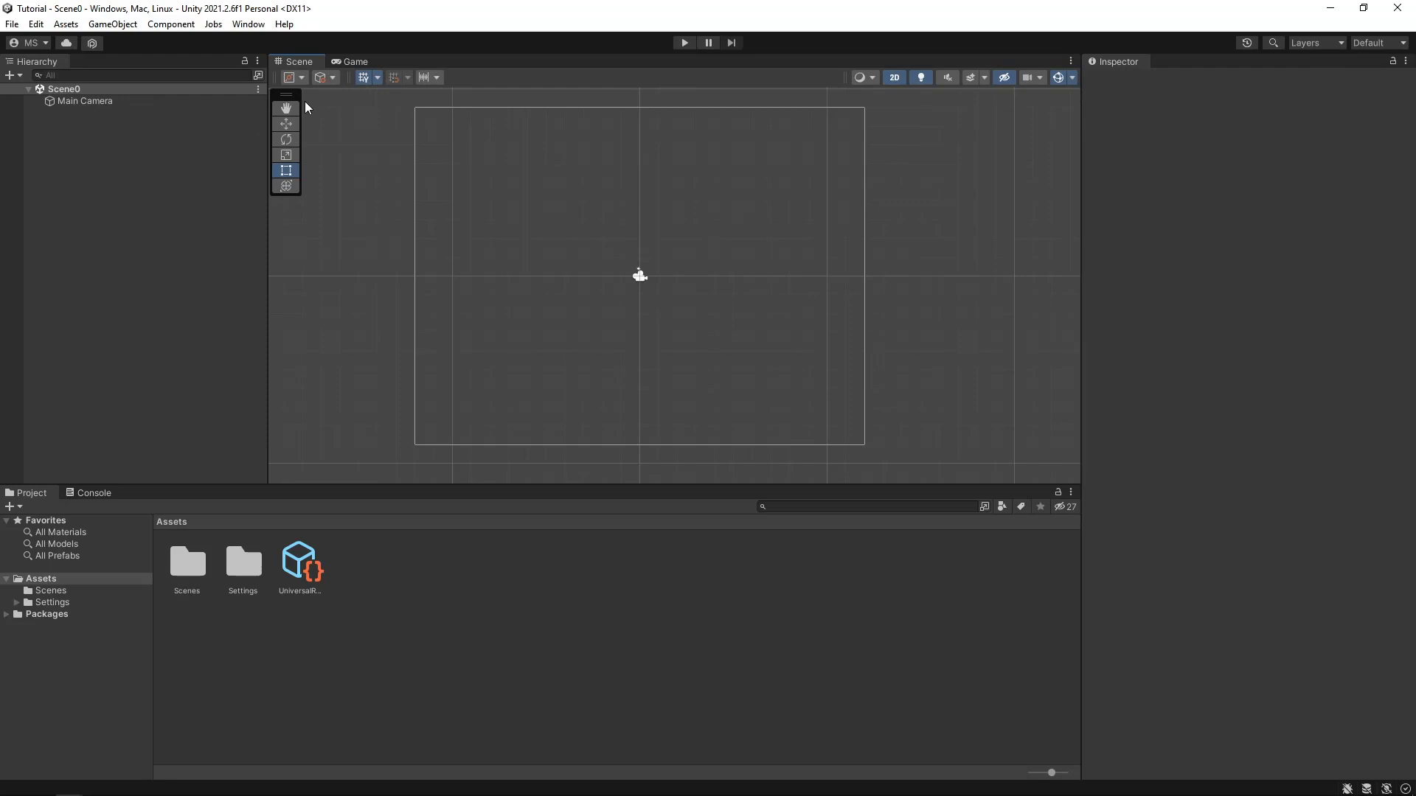
left_click(348, 60)
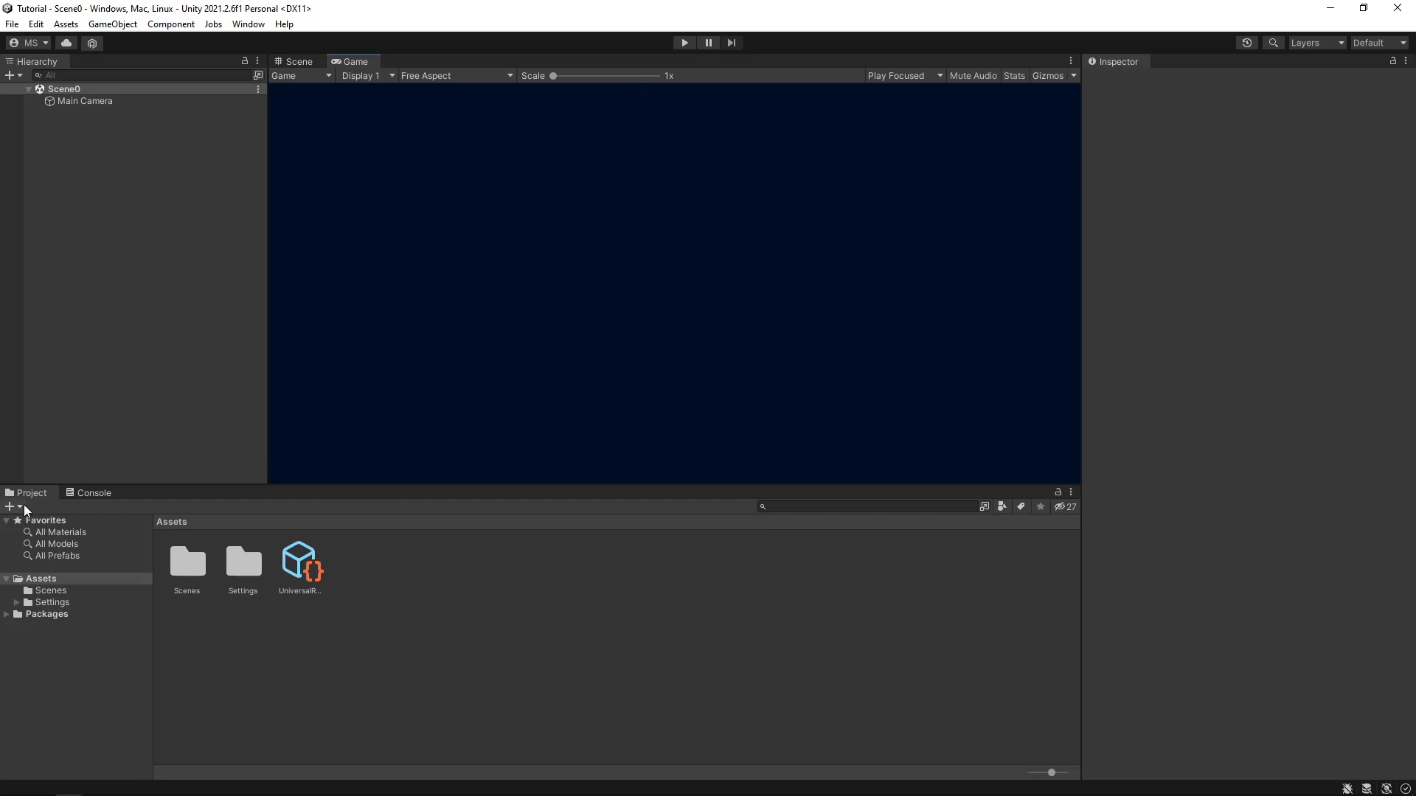
Browse the Packages folders in the Project panel, then return to Assets
left_click(60, 580)
left_click(68, 615)
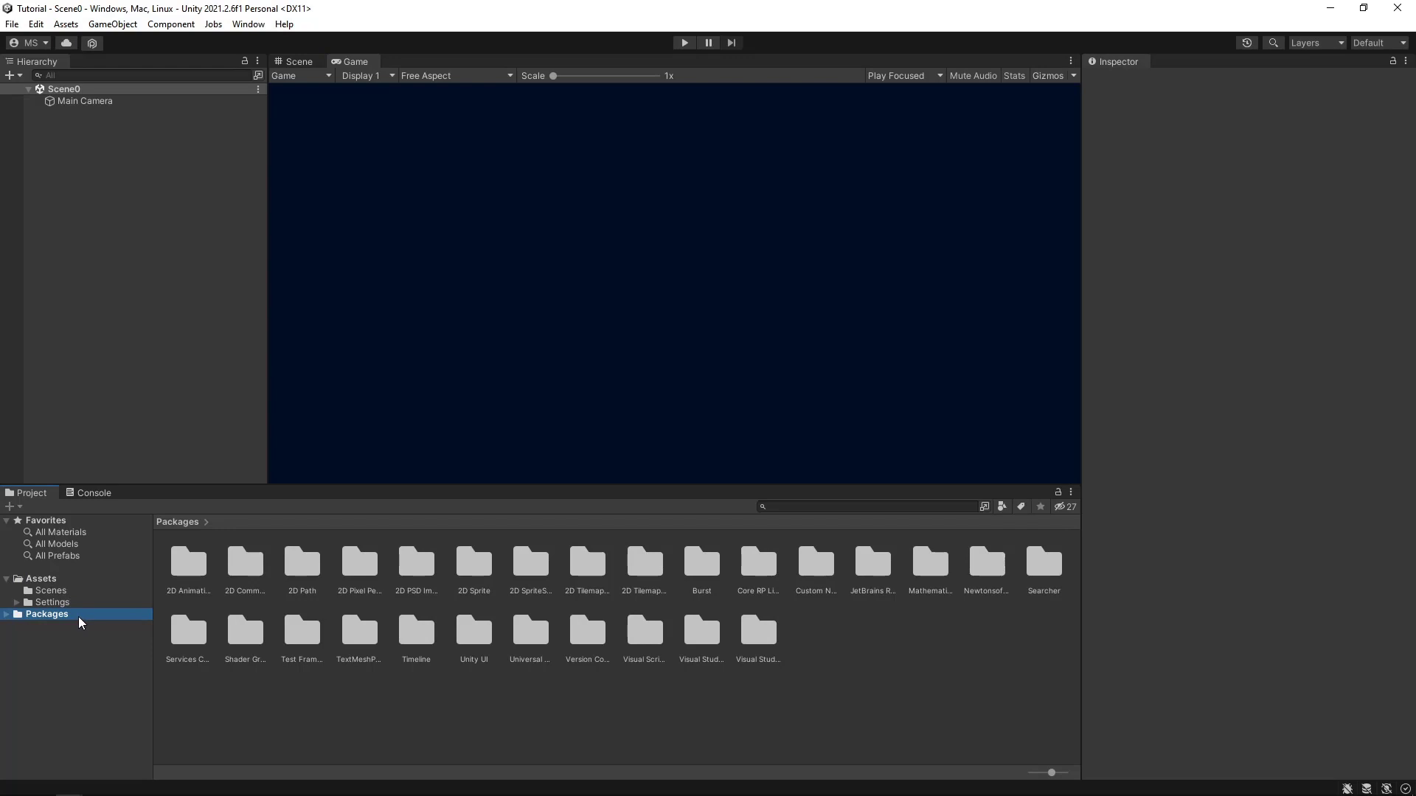
left_click(54, 579)
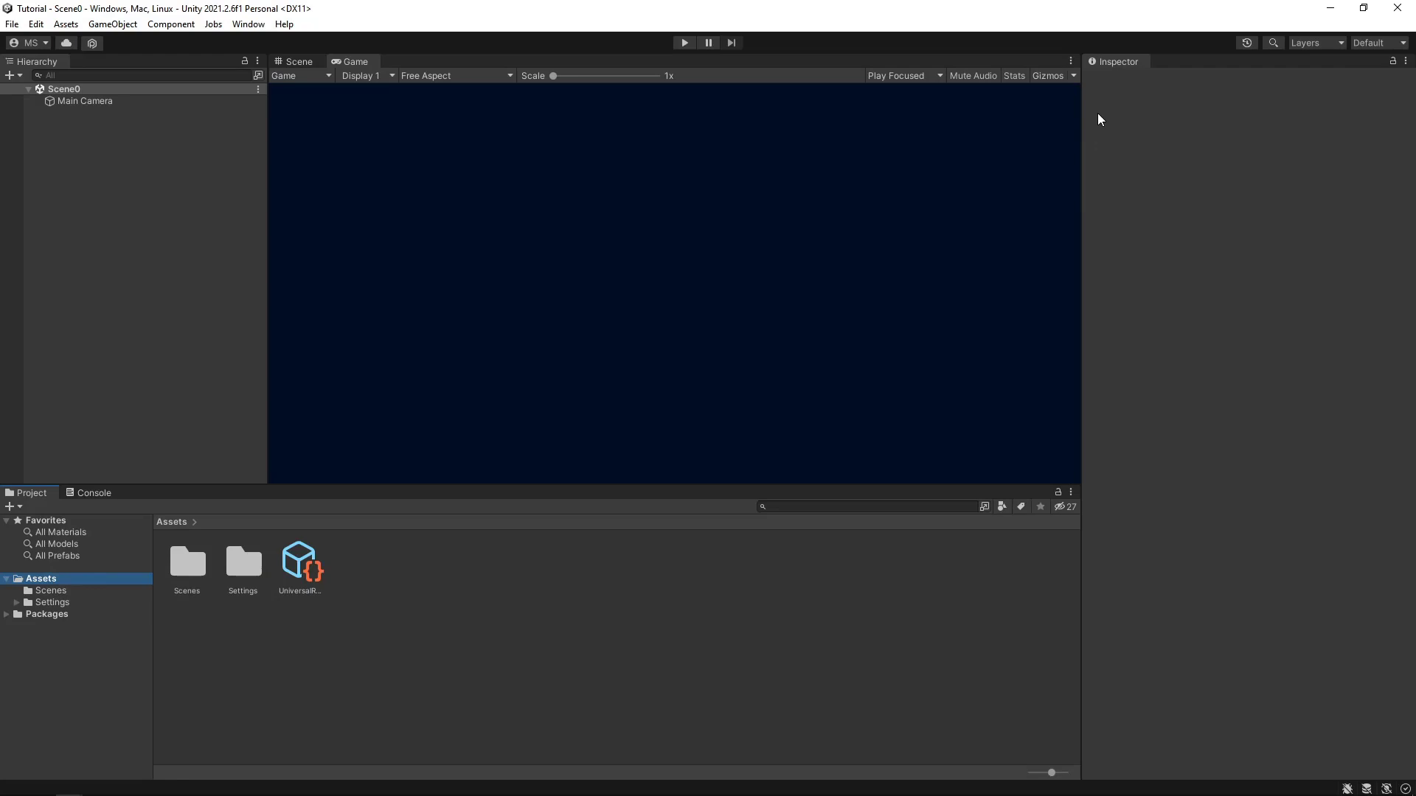
Select Main Camera and collapse its Transform, Camera and Universal Additional Camera Data sections
left_click(133, 103)
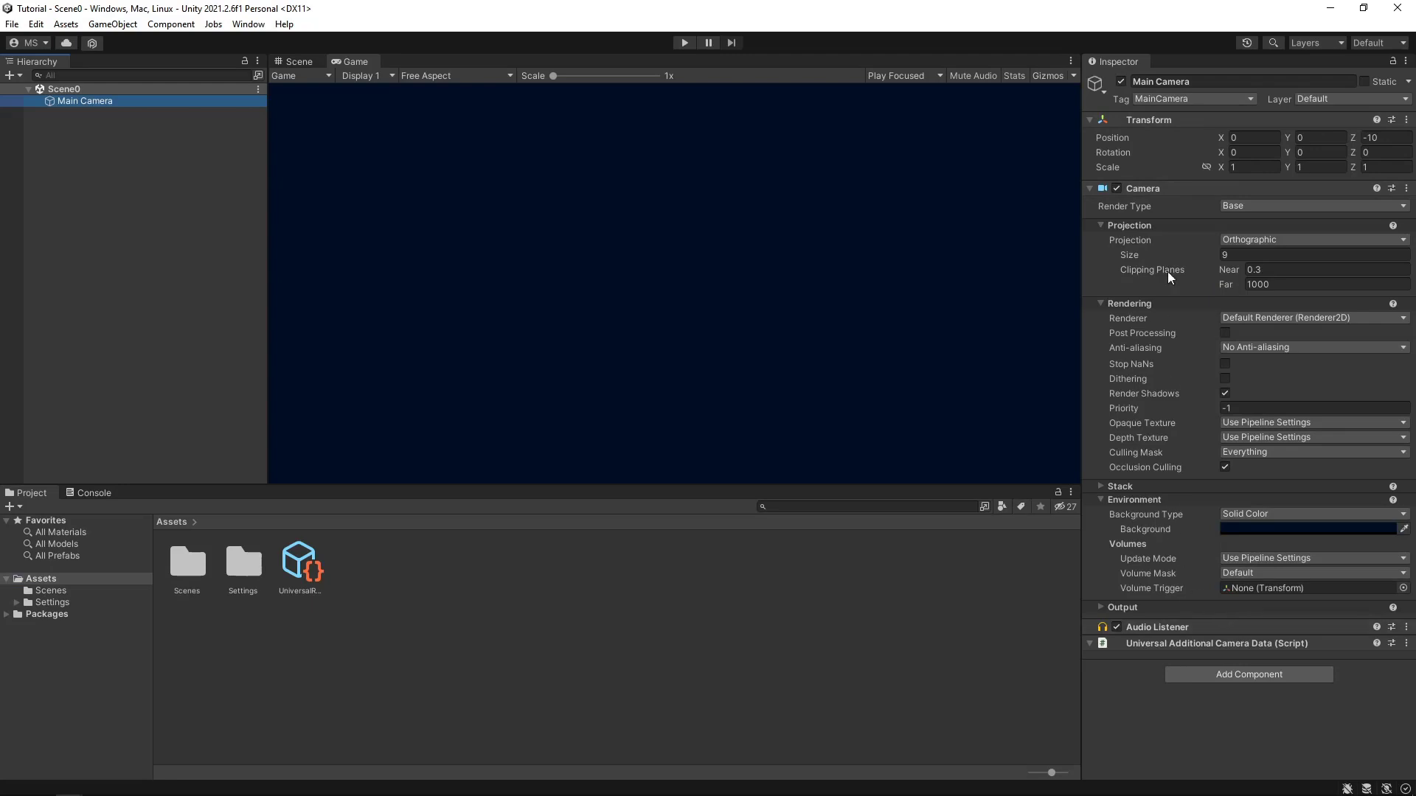
left_click(1179, 118)
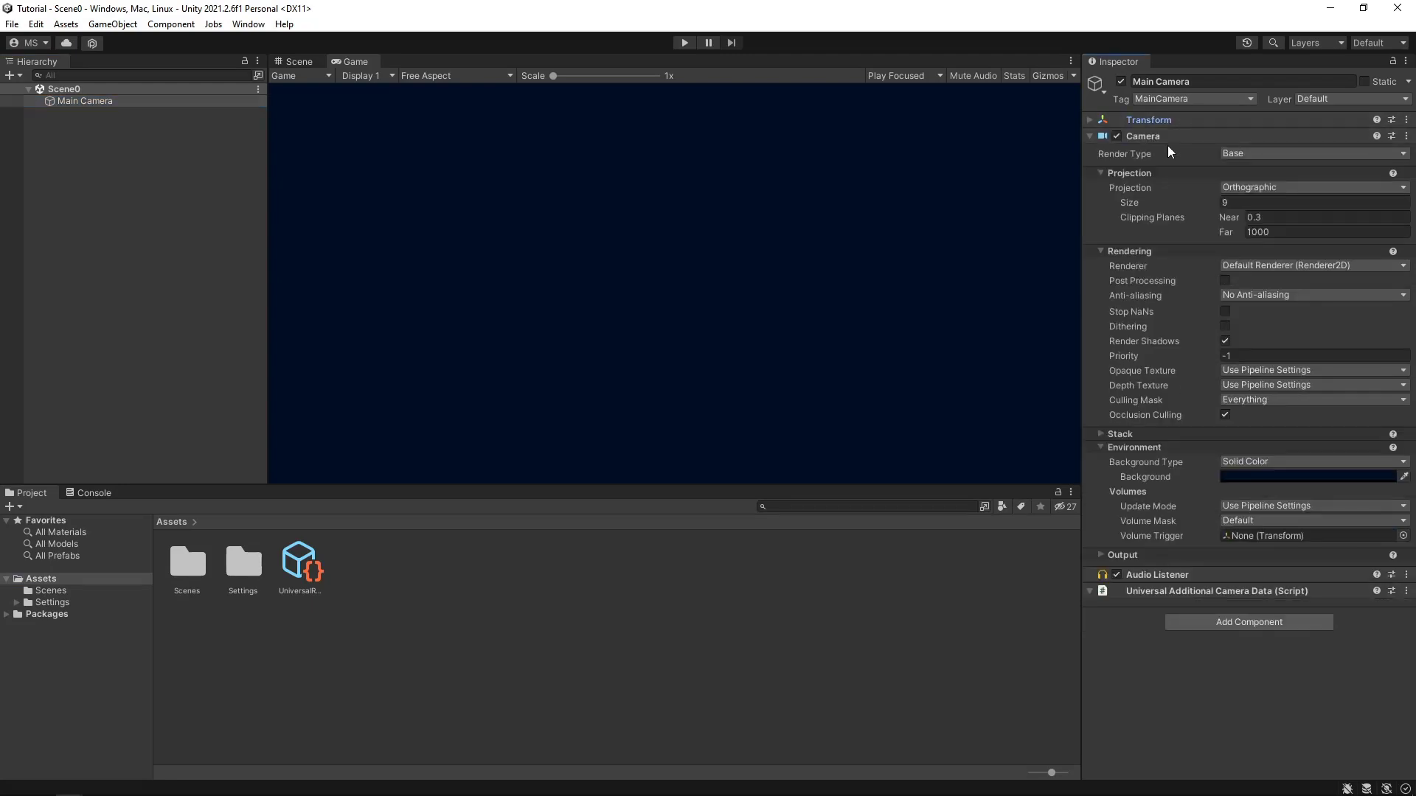
left_click(1167, 136)
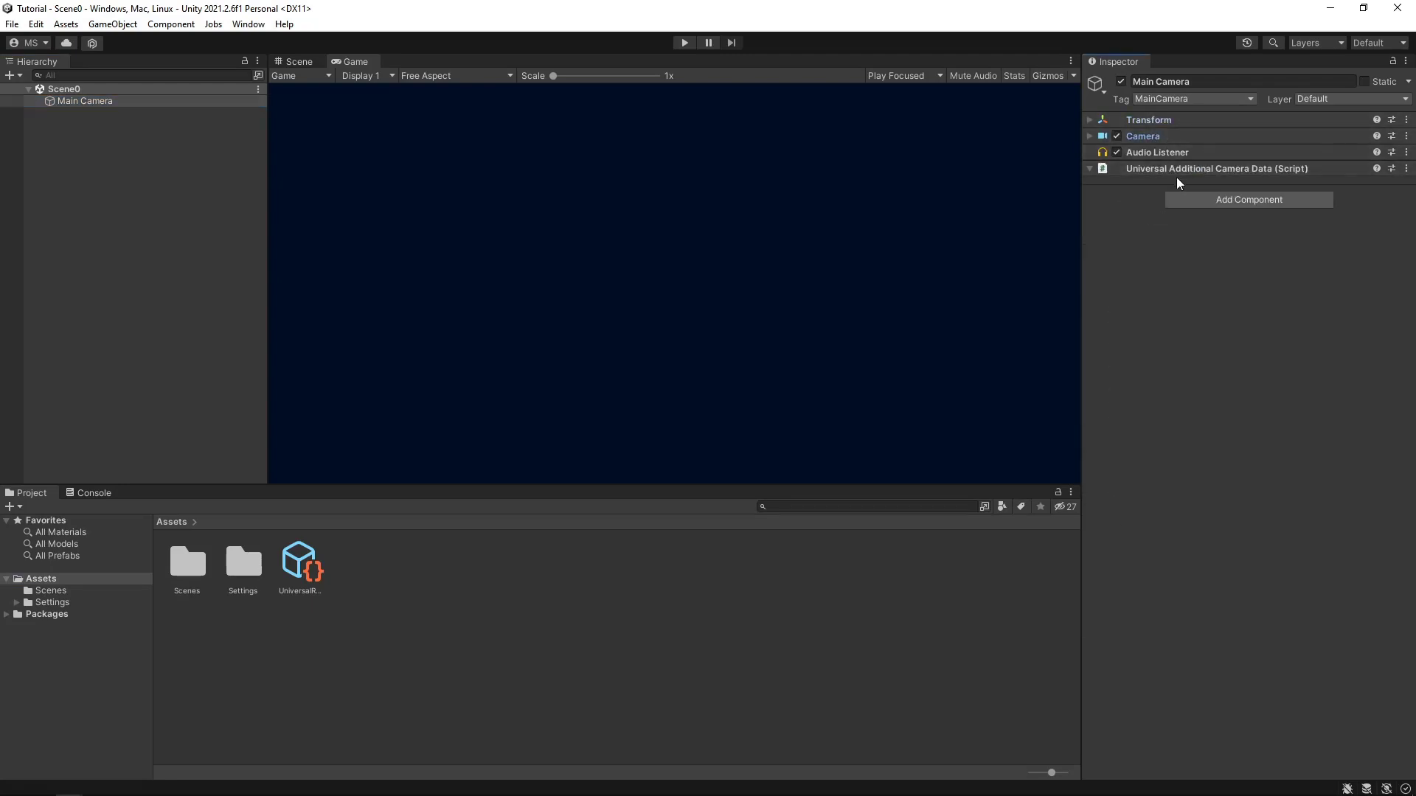
left_click(1169, 172)
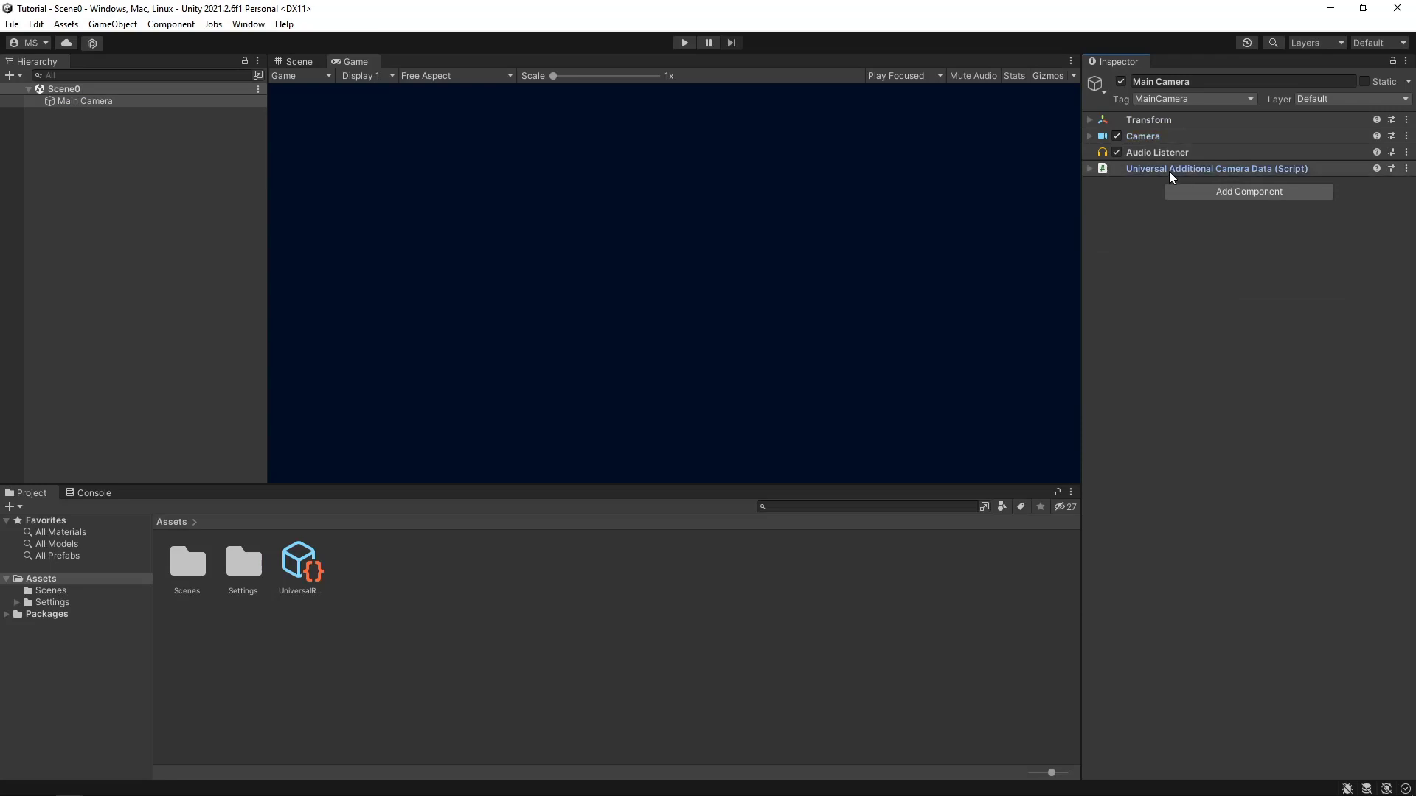
Expand Main Camera's Transform and add an empty GameObject with its default name
left_click(1162, 122)
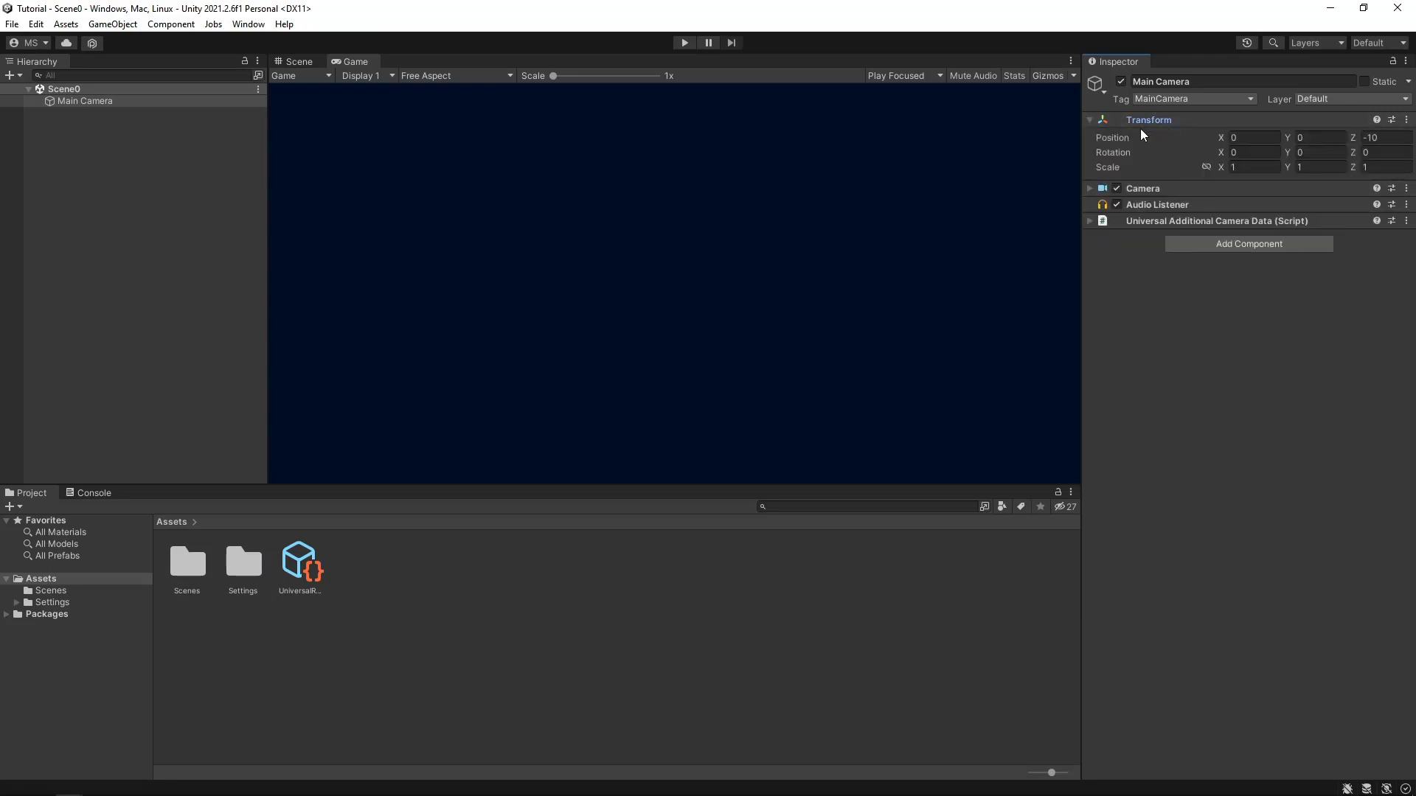
right_click(108, 140)
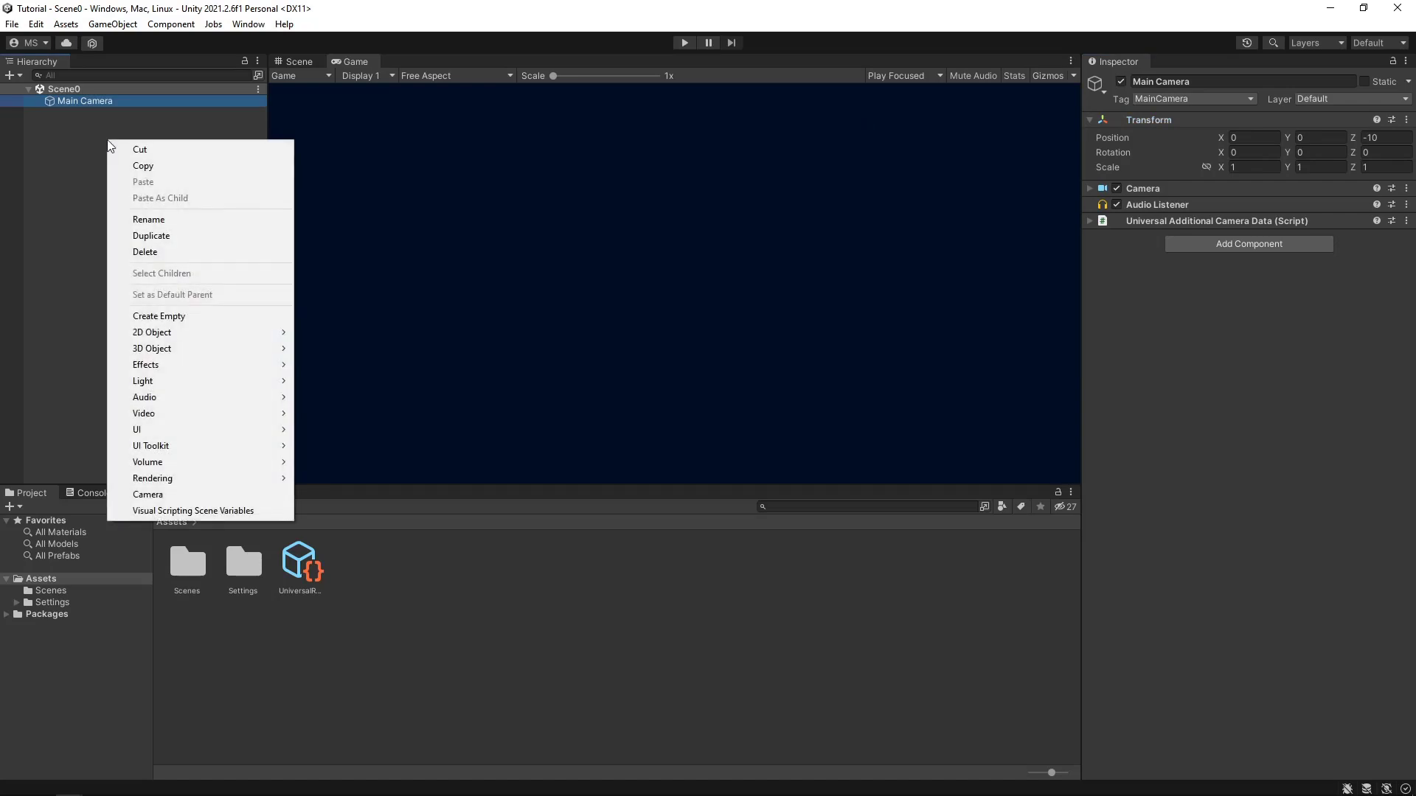
left_click(154, 314)
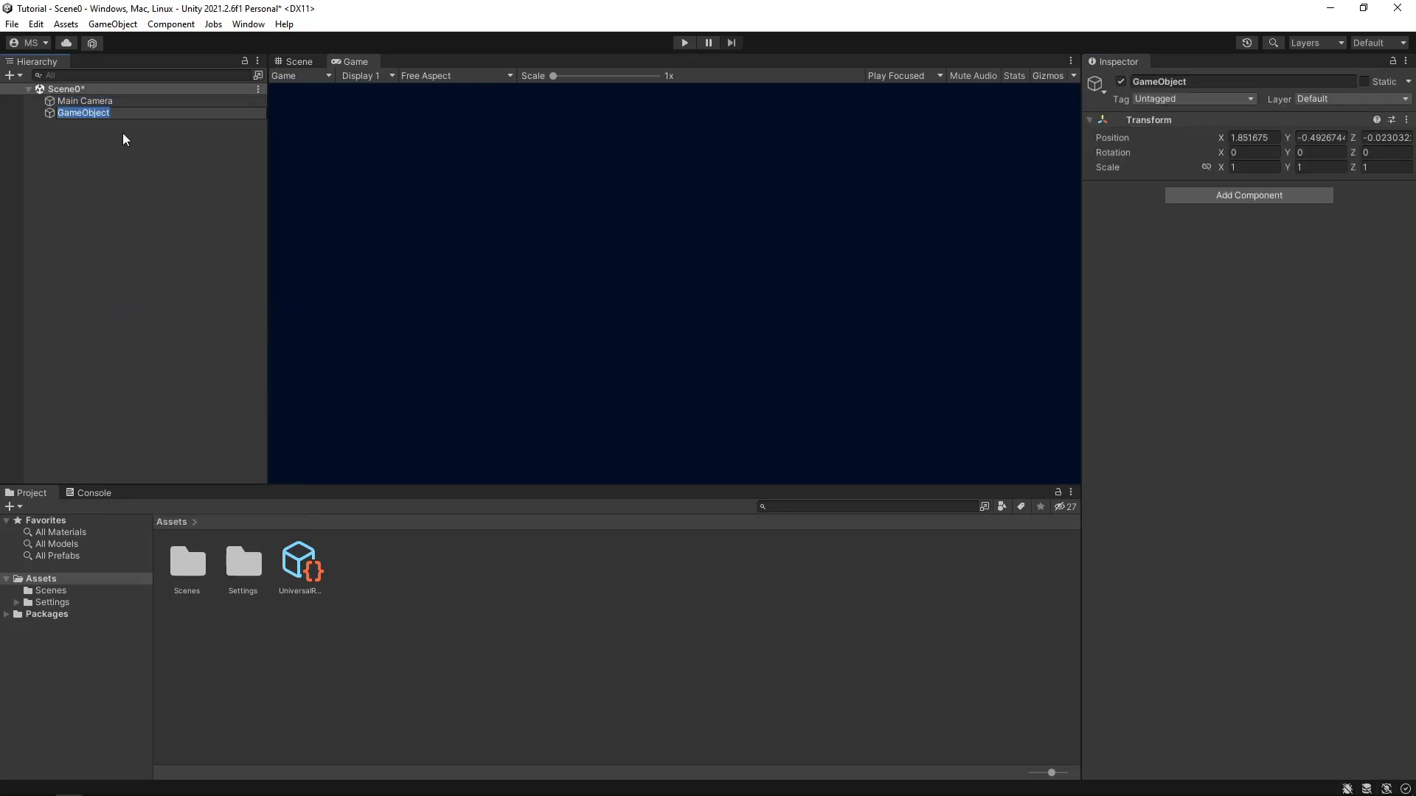
key("Return")
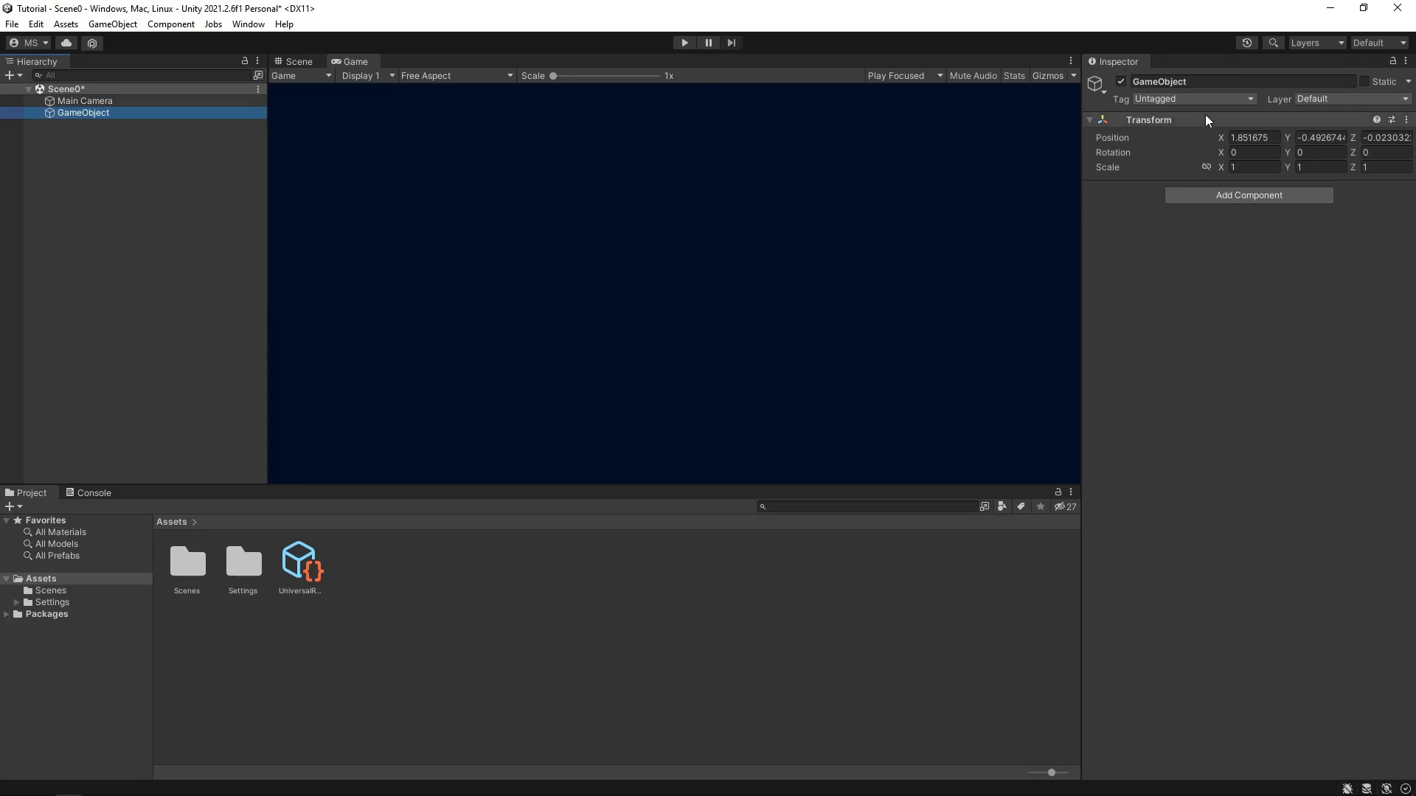
Back in the Scene view, delete the empty GameObject
left_click(295, 61)
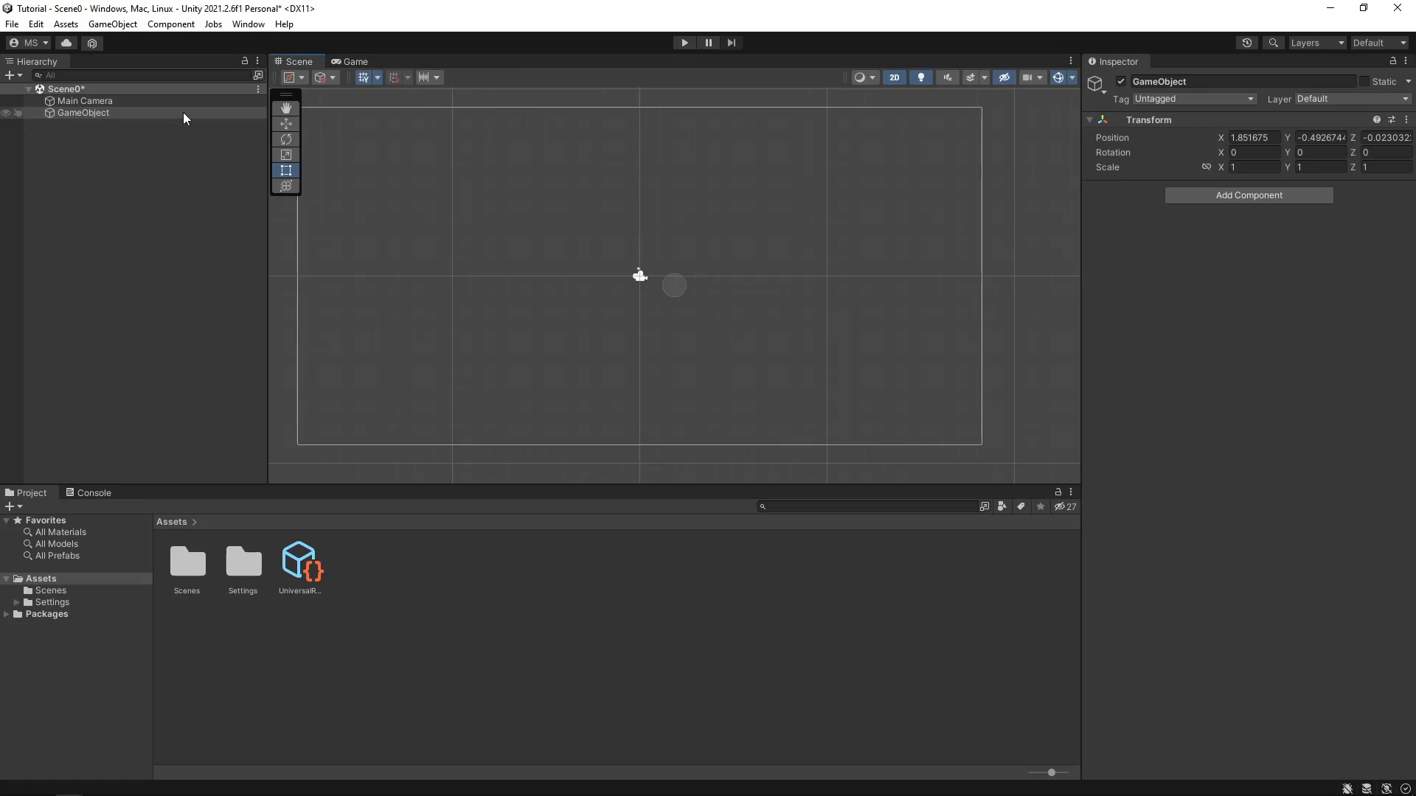
left_click(129, 114)
key("Delete")
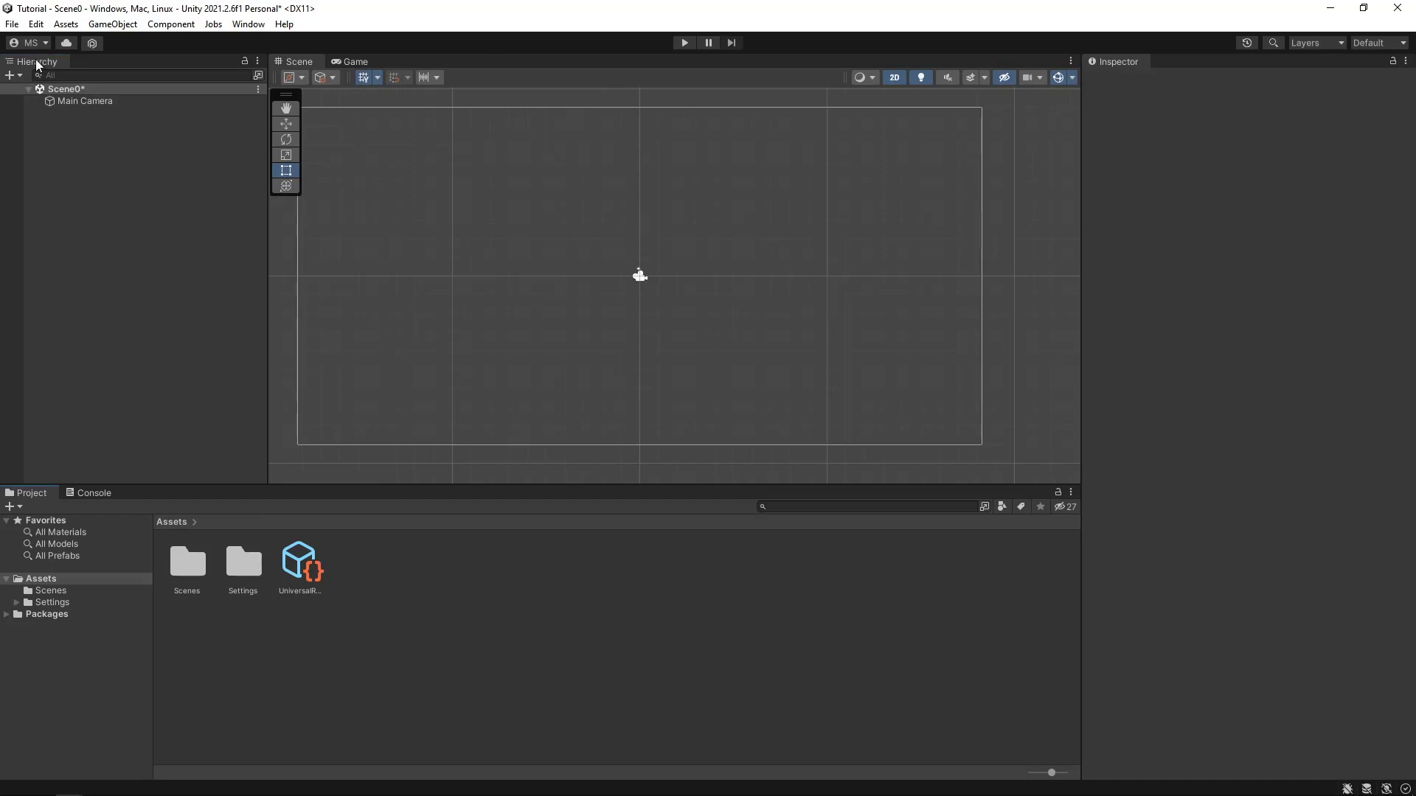
Dock the Hierarchy beside the Inspector and the Project panel beneath it, closing the Console
left_click_drag(40, 62, 1012, 248)
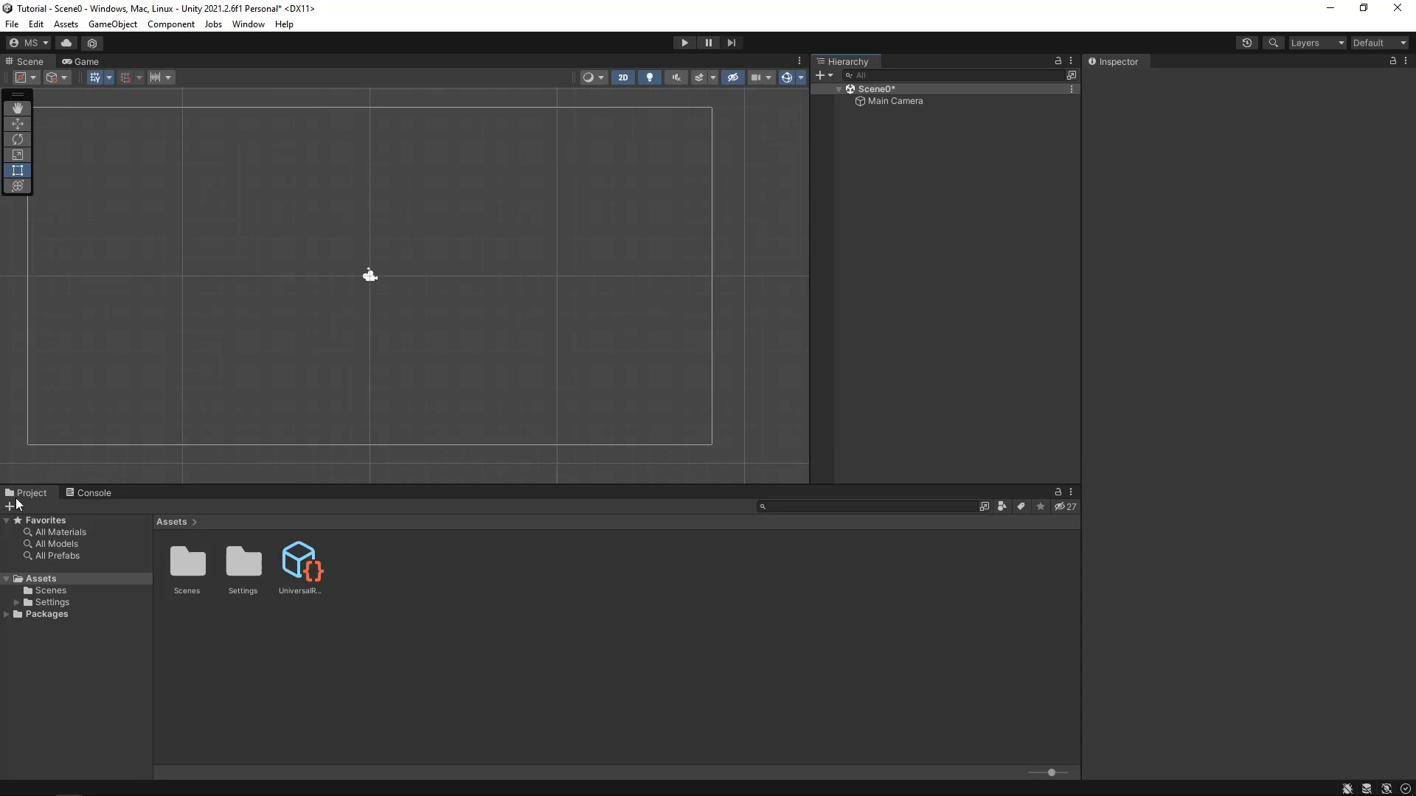
left_click_drag(20, 494, 945, 435)
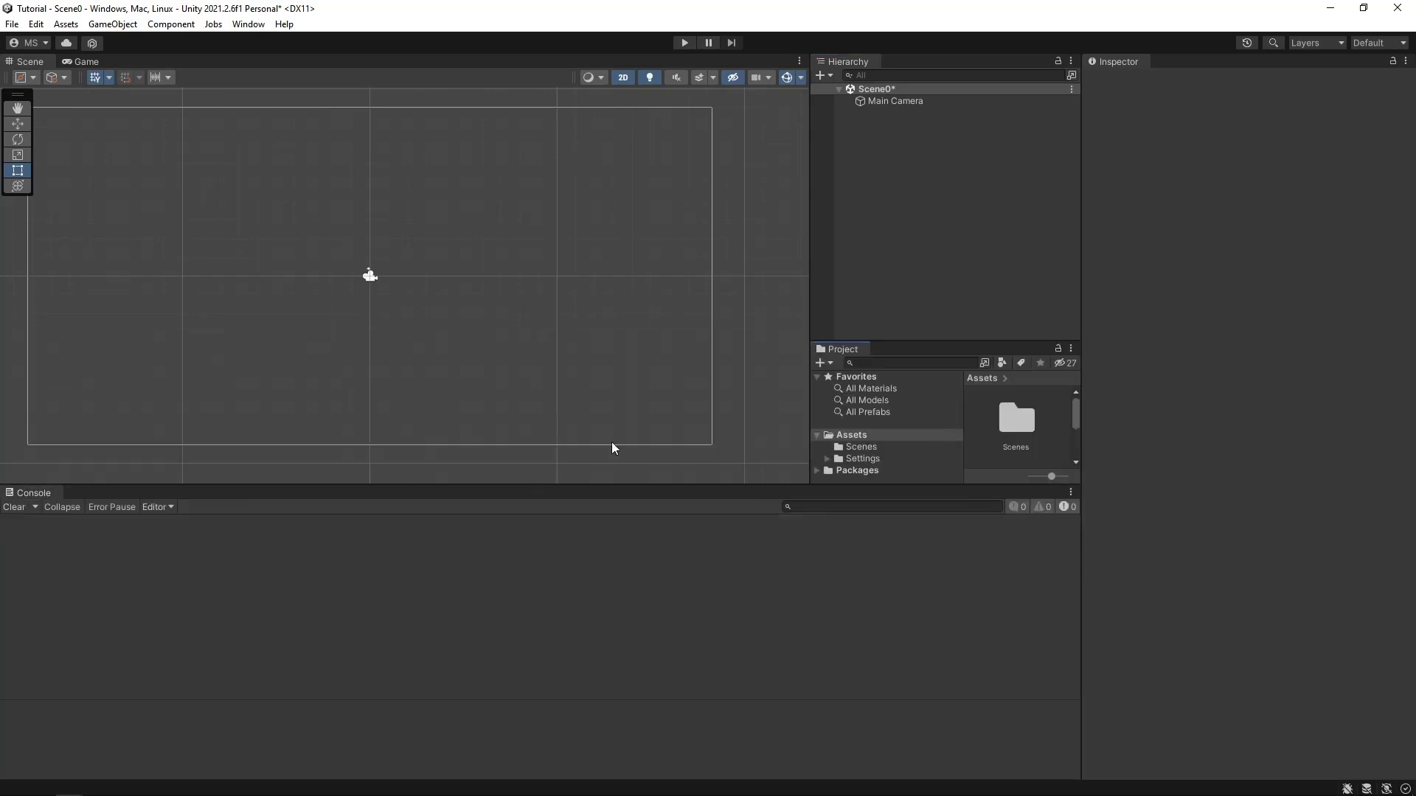
right_click(46, 494)
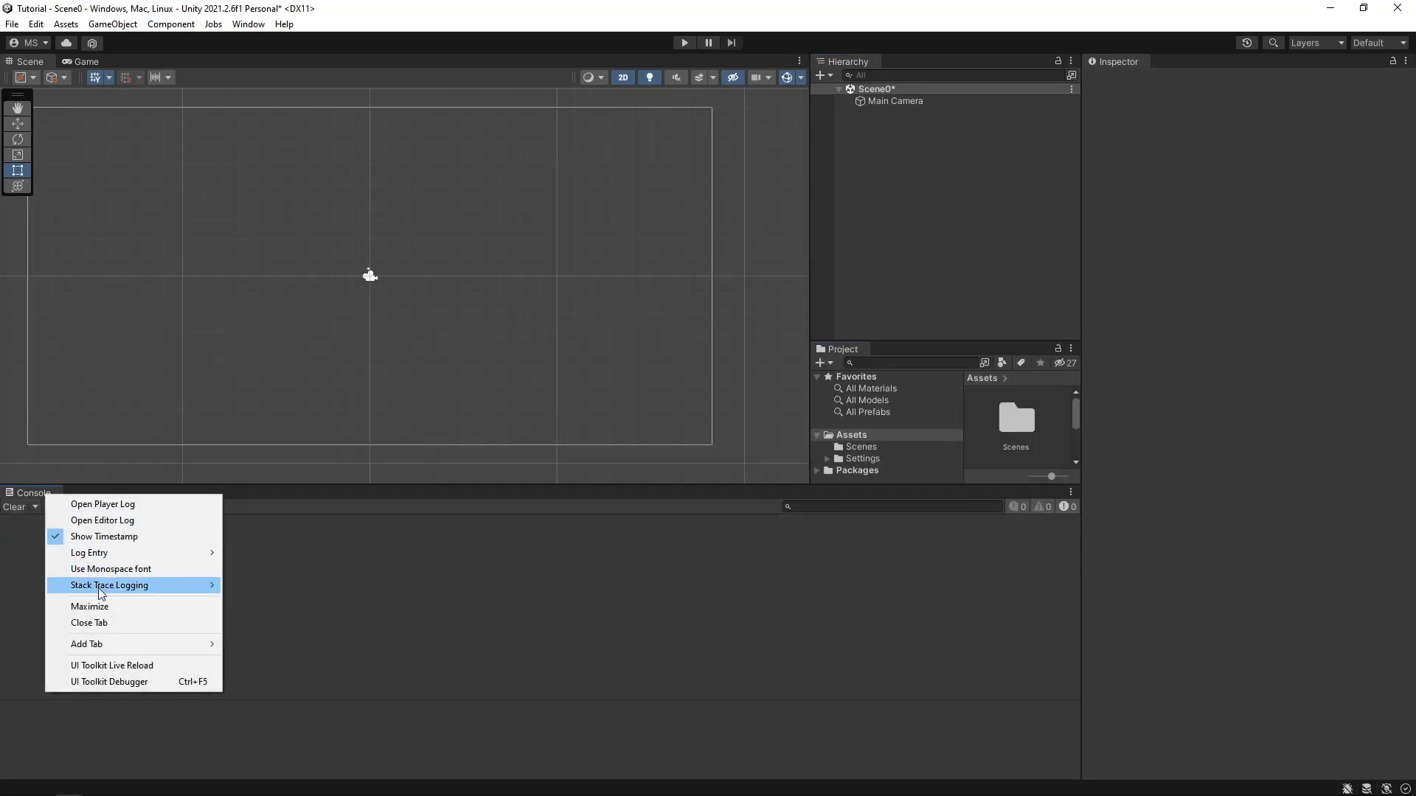
left_click(89, 623)
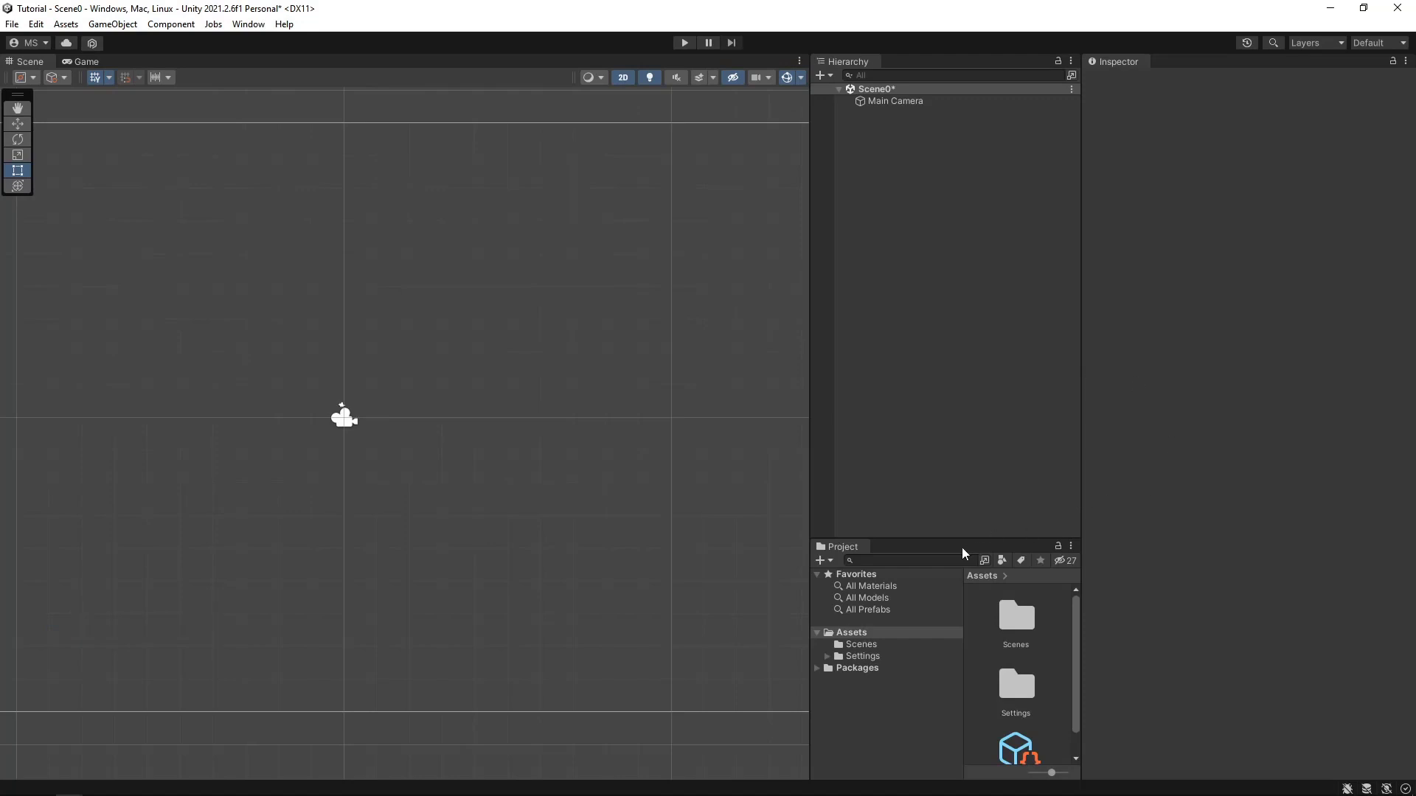
left_click_drag(960, 540, 951, 416)
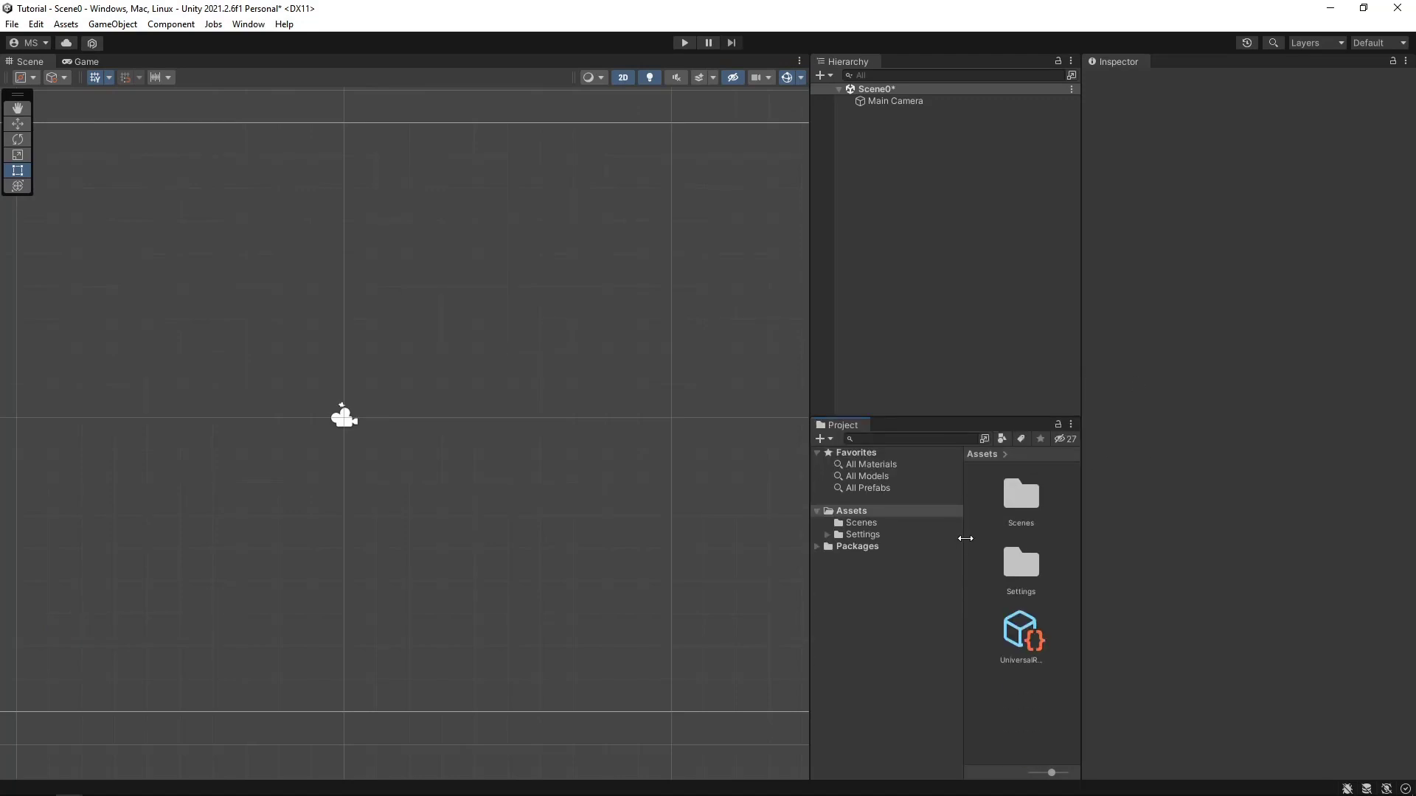
left_click_drag(966, 539, 898, 556)
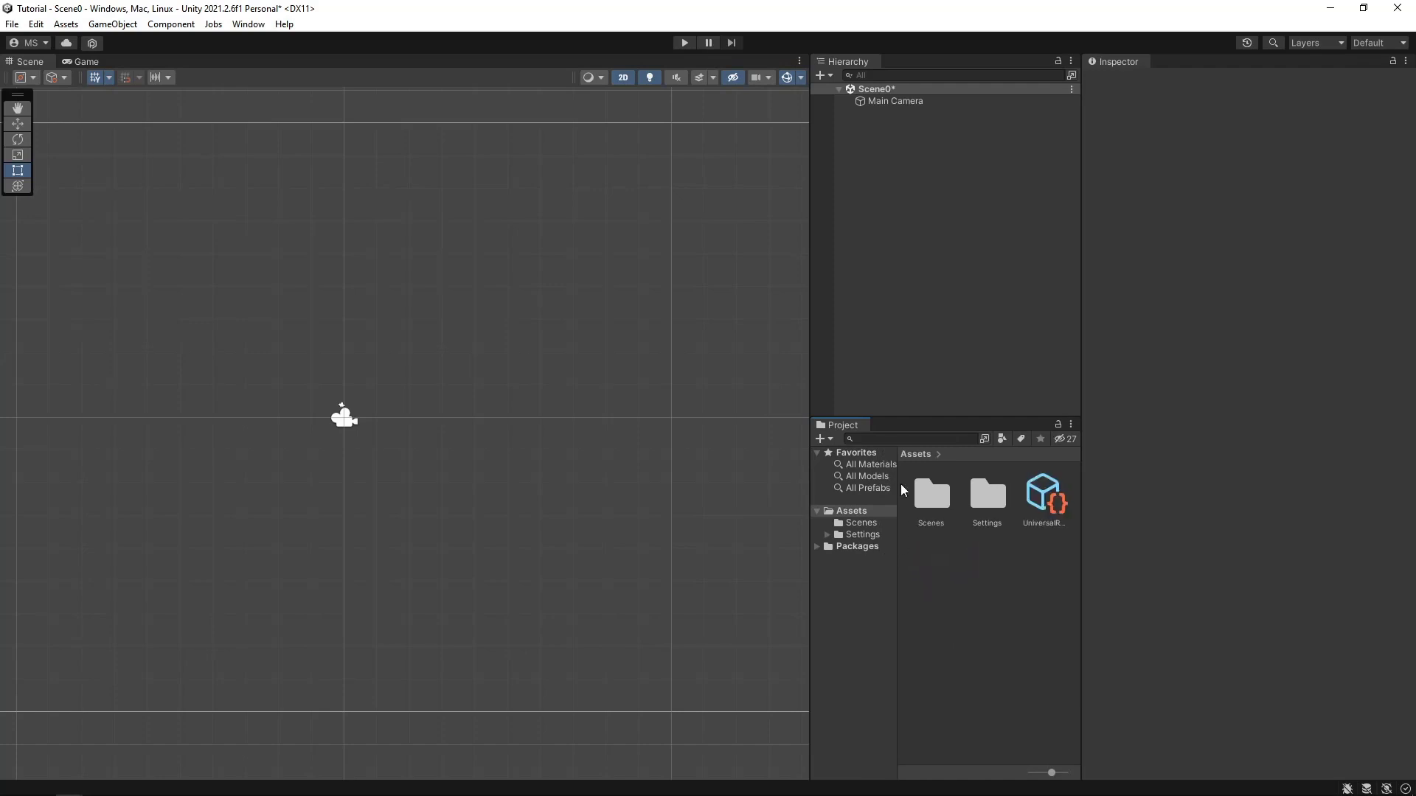
Widen the Scene view and pan and zoom until the camera frame is centred
left_click_drag(1083, 309, 1203, 309)
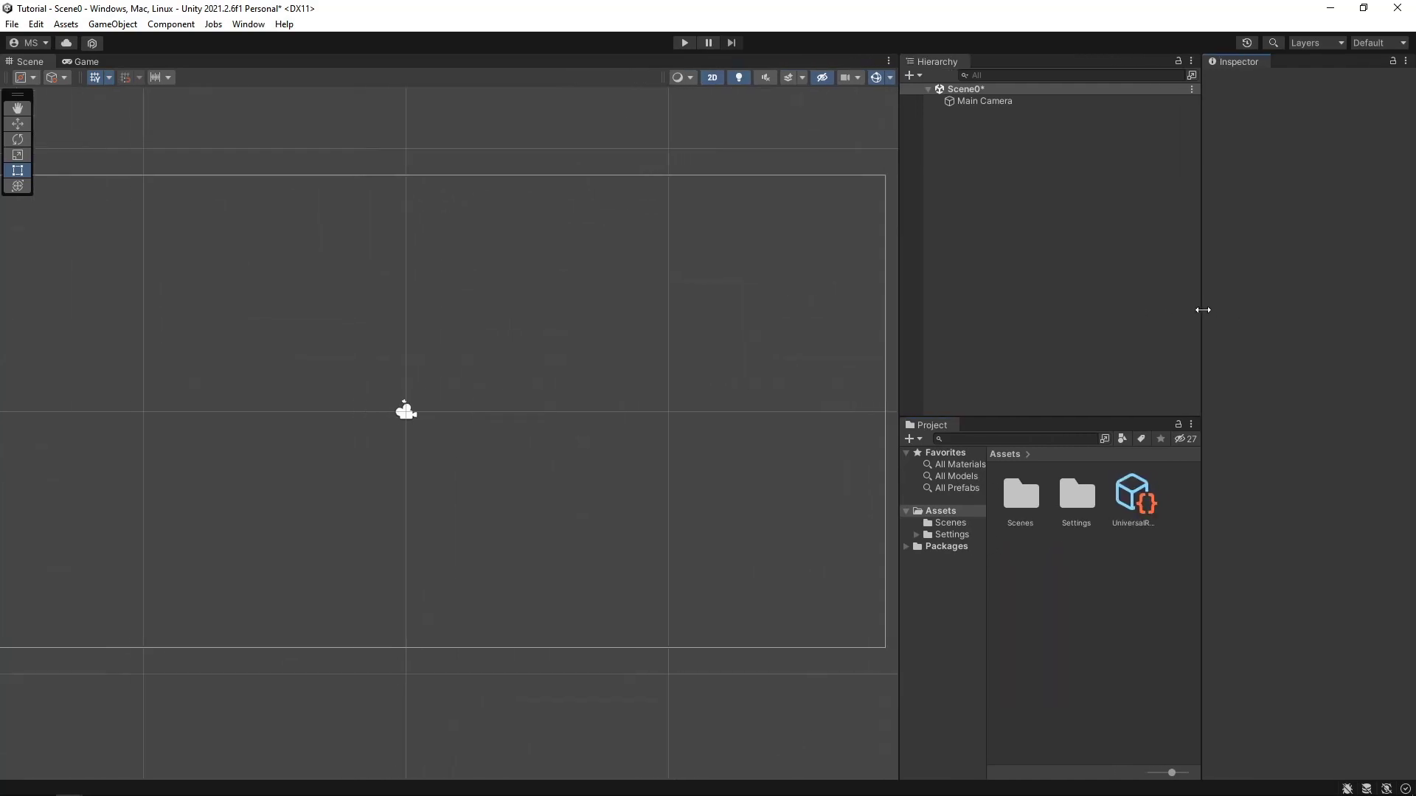
middle_click_drag(237, 206, 216, 171)
scroll(216, 171, "down", 1)
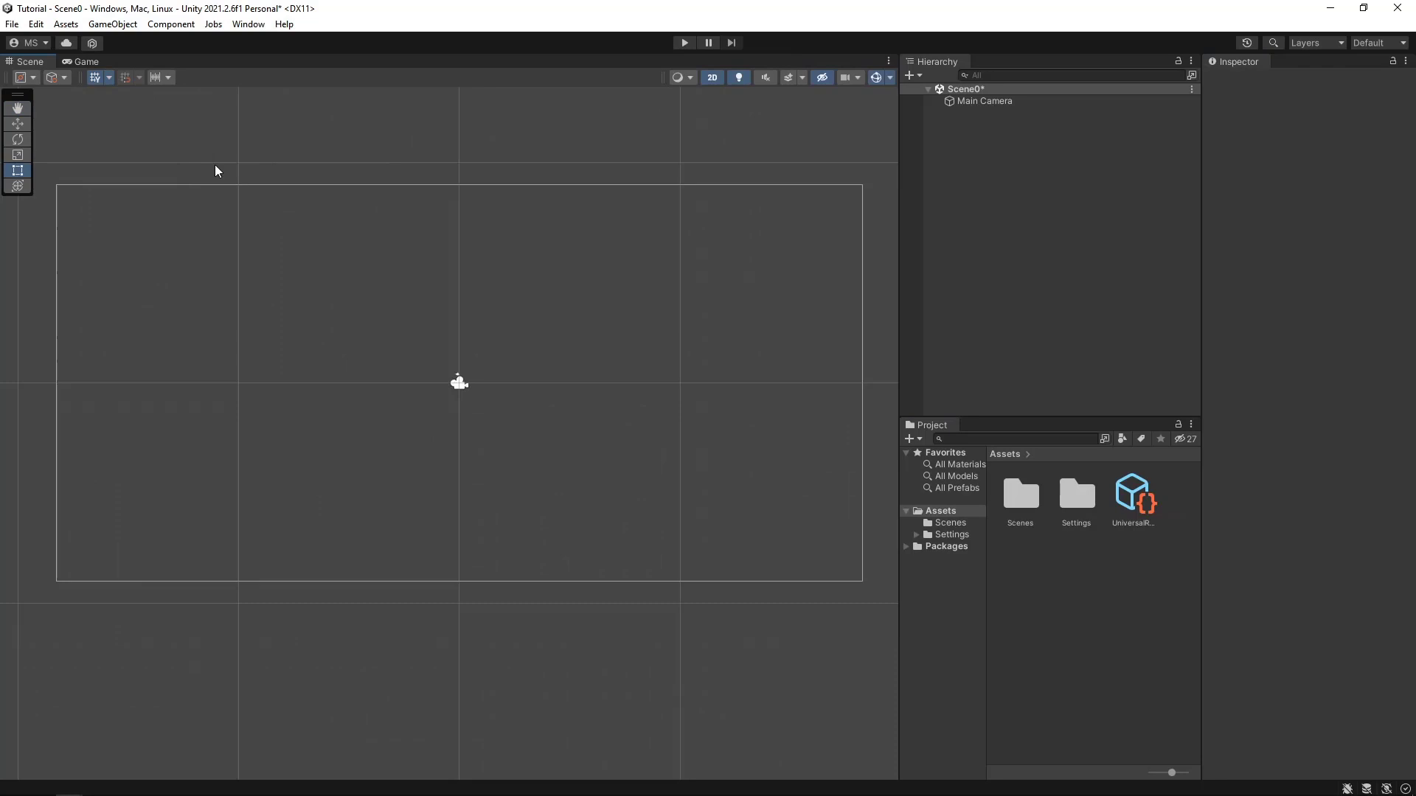
scroll(477, 250, "down", 1)
middle_click_drag(477, 250, 515, 221)
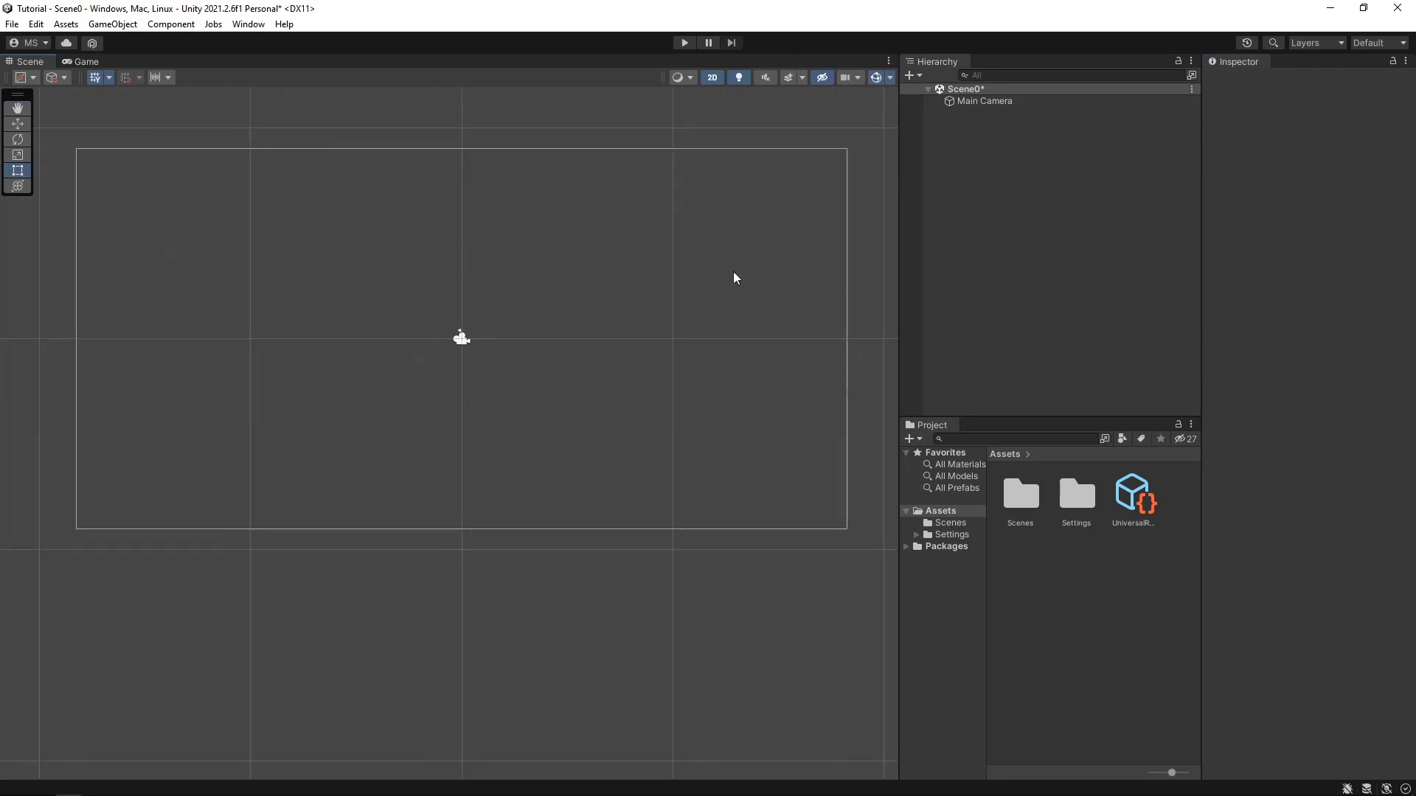
Set the Game view resolution to Full HD (1920x1080)
left_click(86, 62)
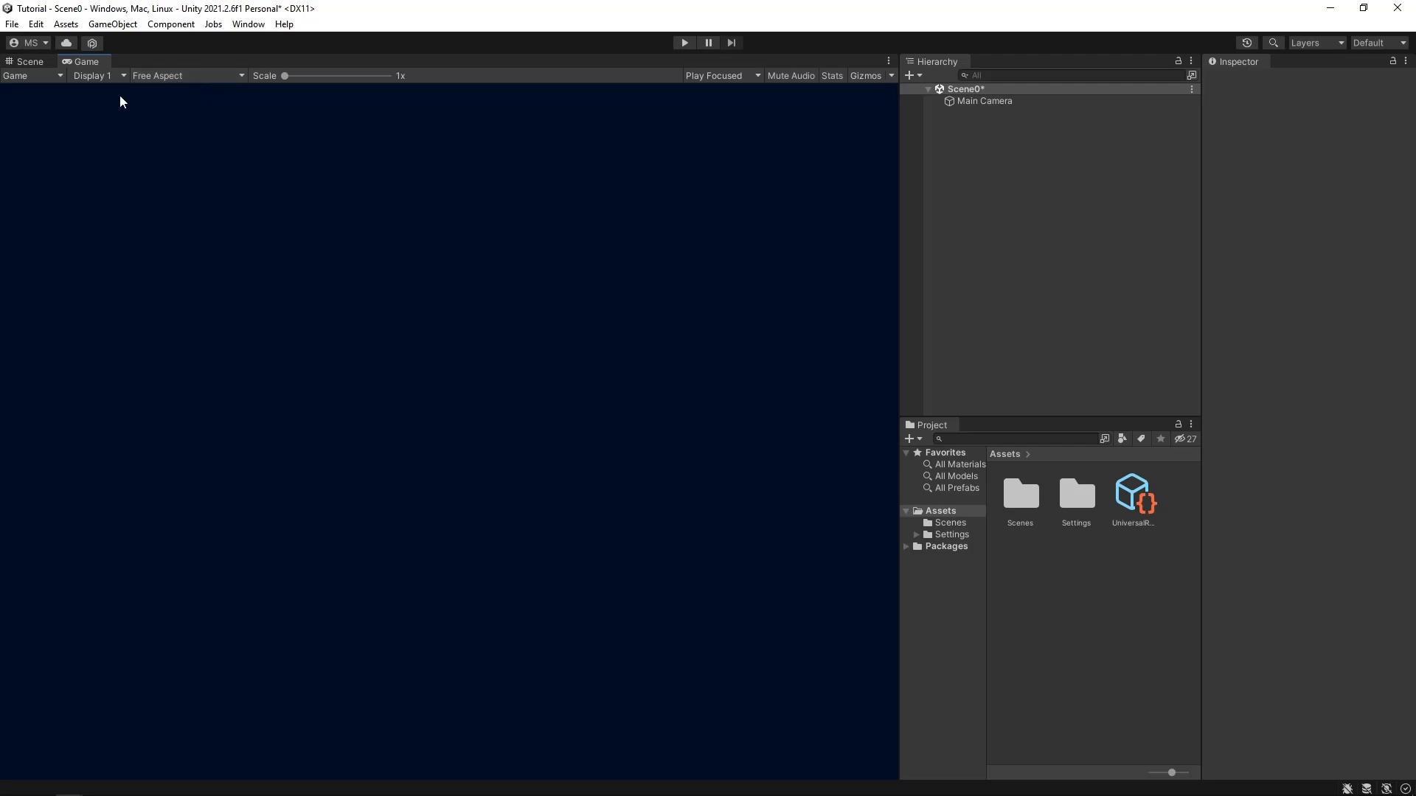
left_click(213, 81)
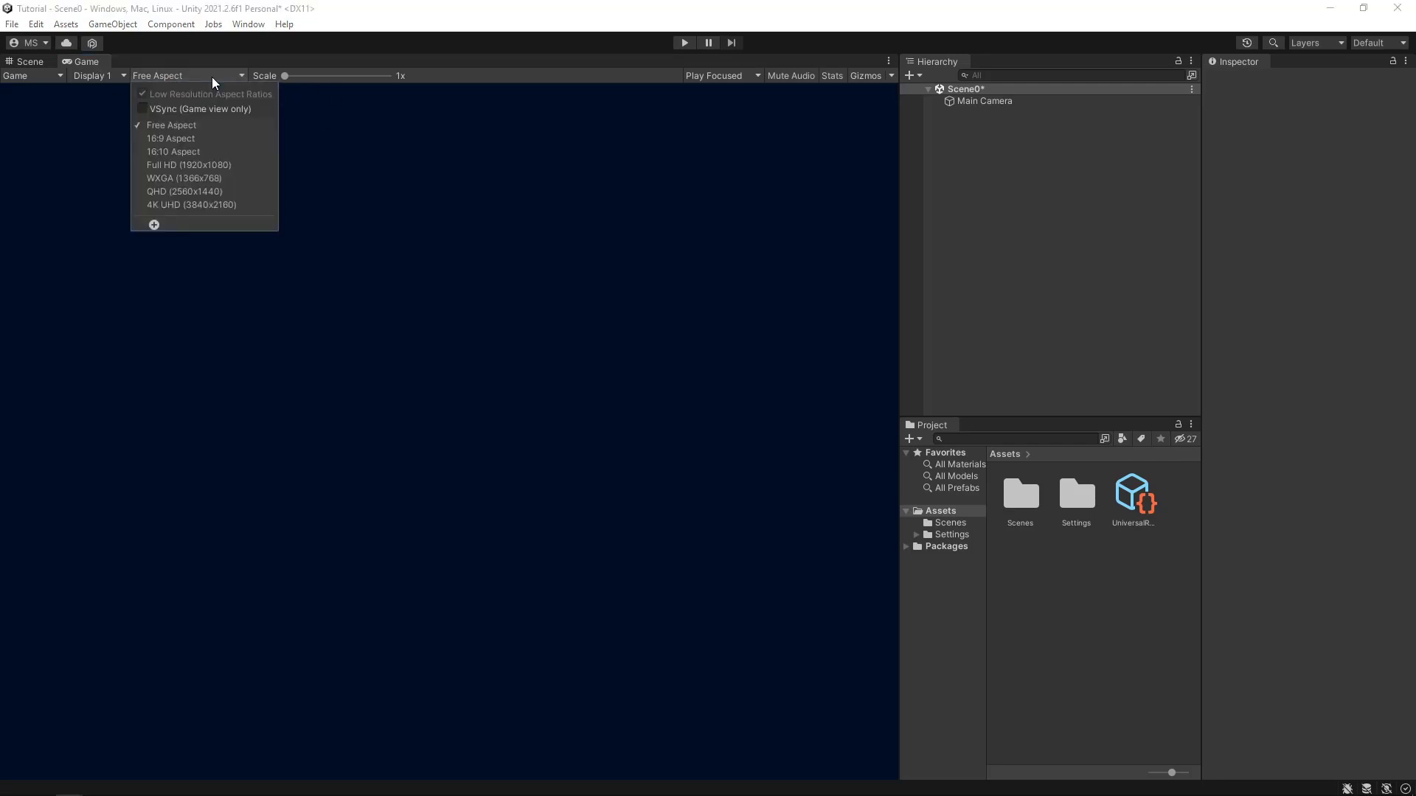
left_click(214, 165)
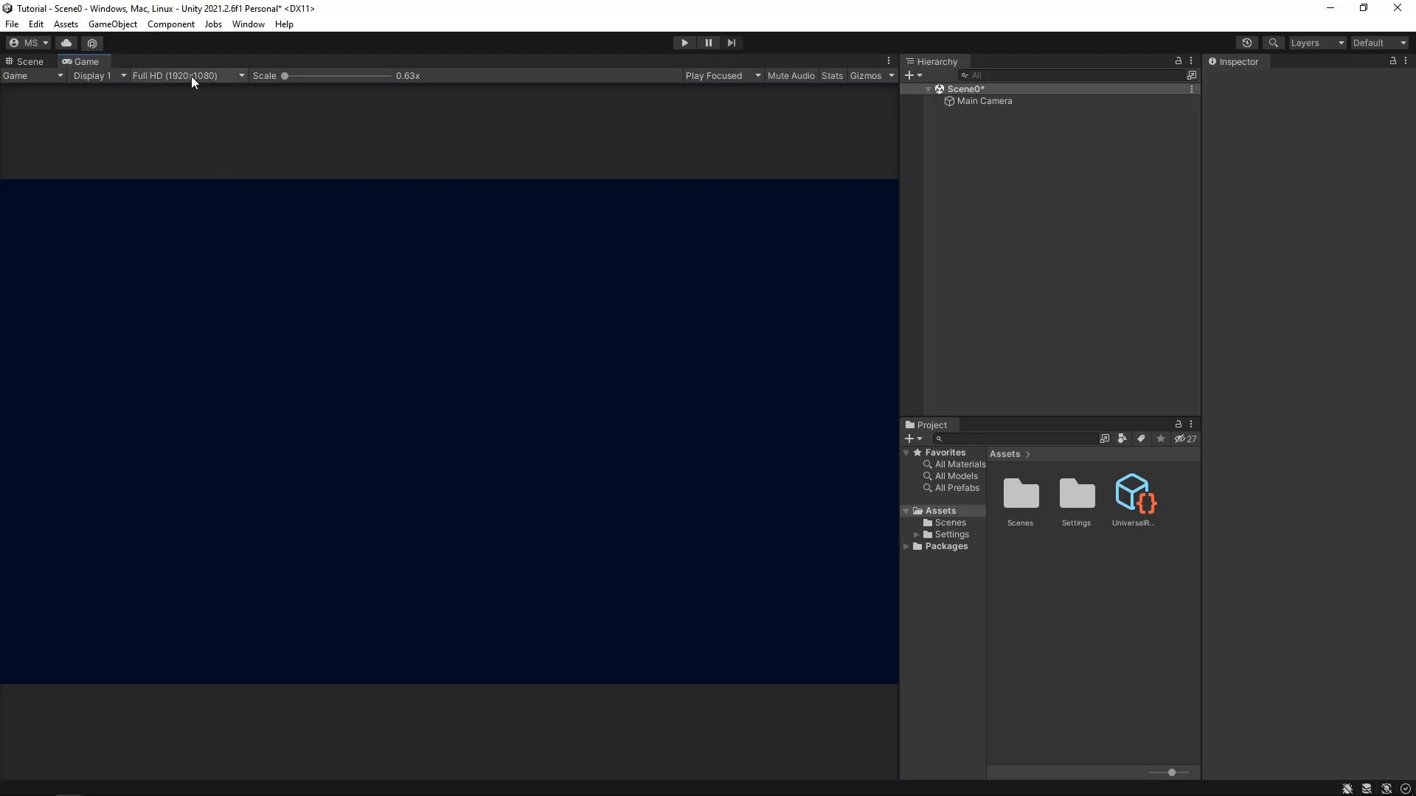
Abandon a custom aspect-ratio size, enable VSync (Game view only), and return to the Scene view
left_click(193, 80)
left_click(155, 223)
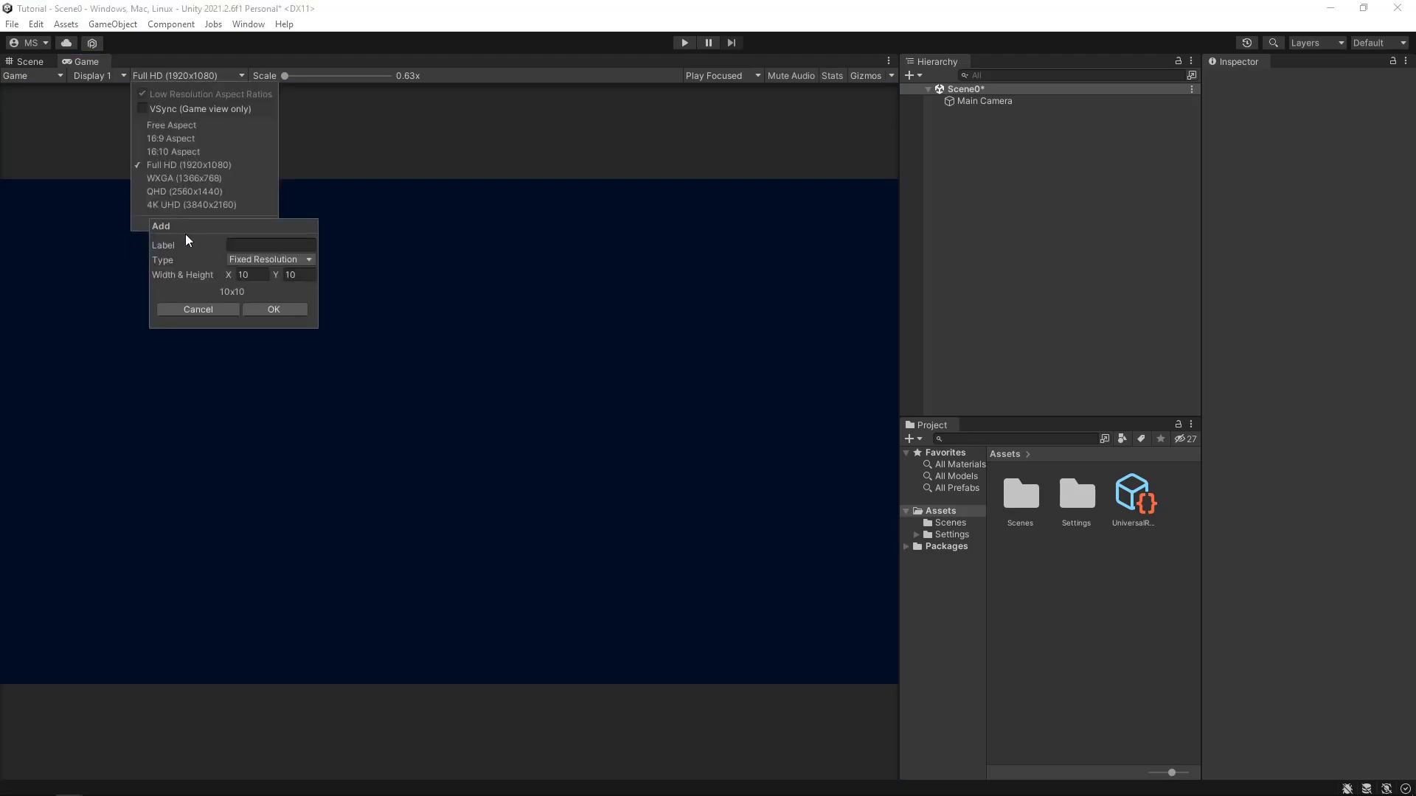
left_click(304, 262)
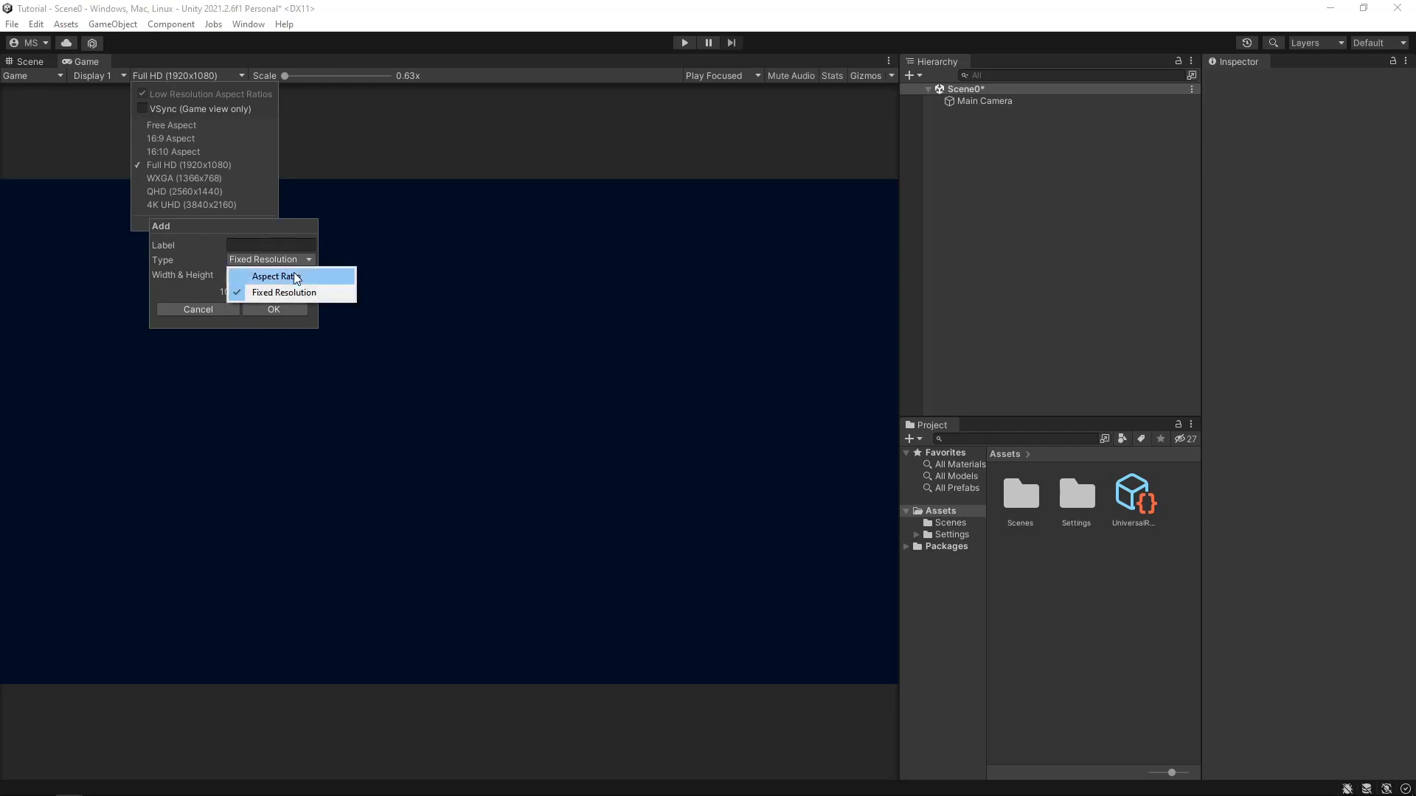
left_click(295, 277)
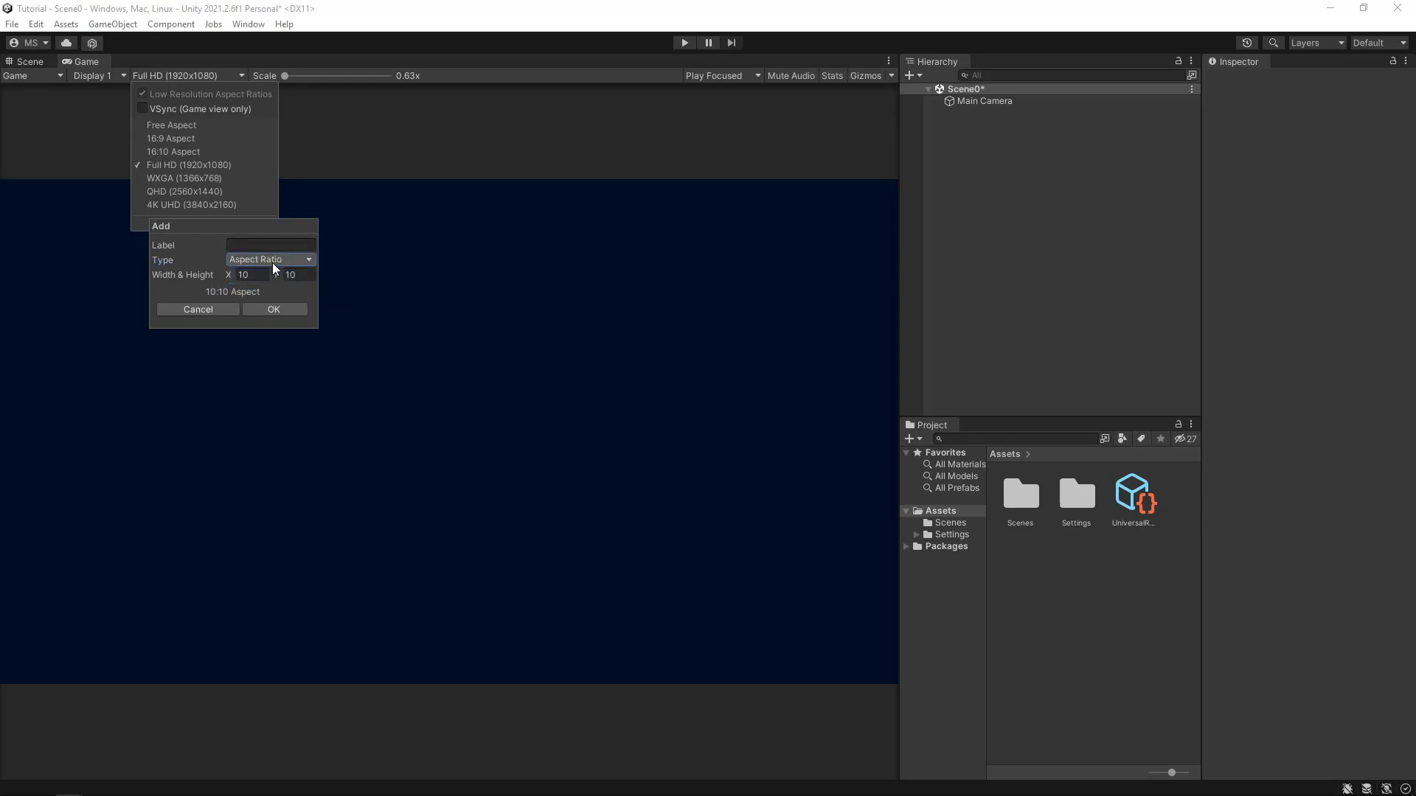
left_click(198, 310)
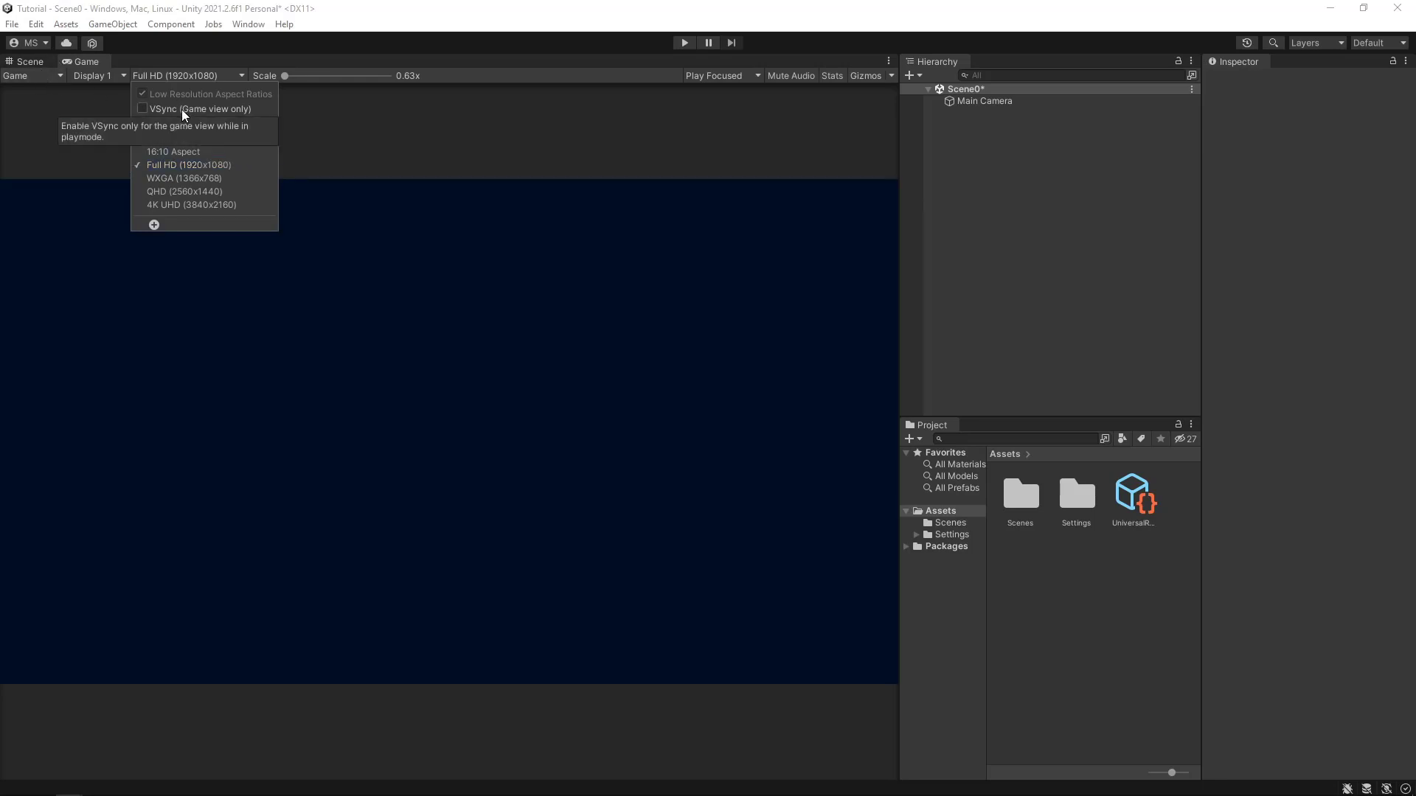
left_click(182, 109)
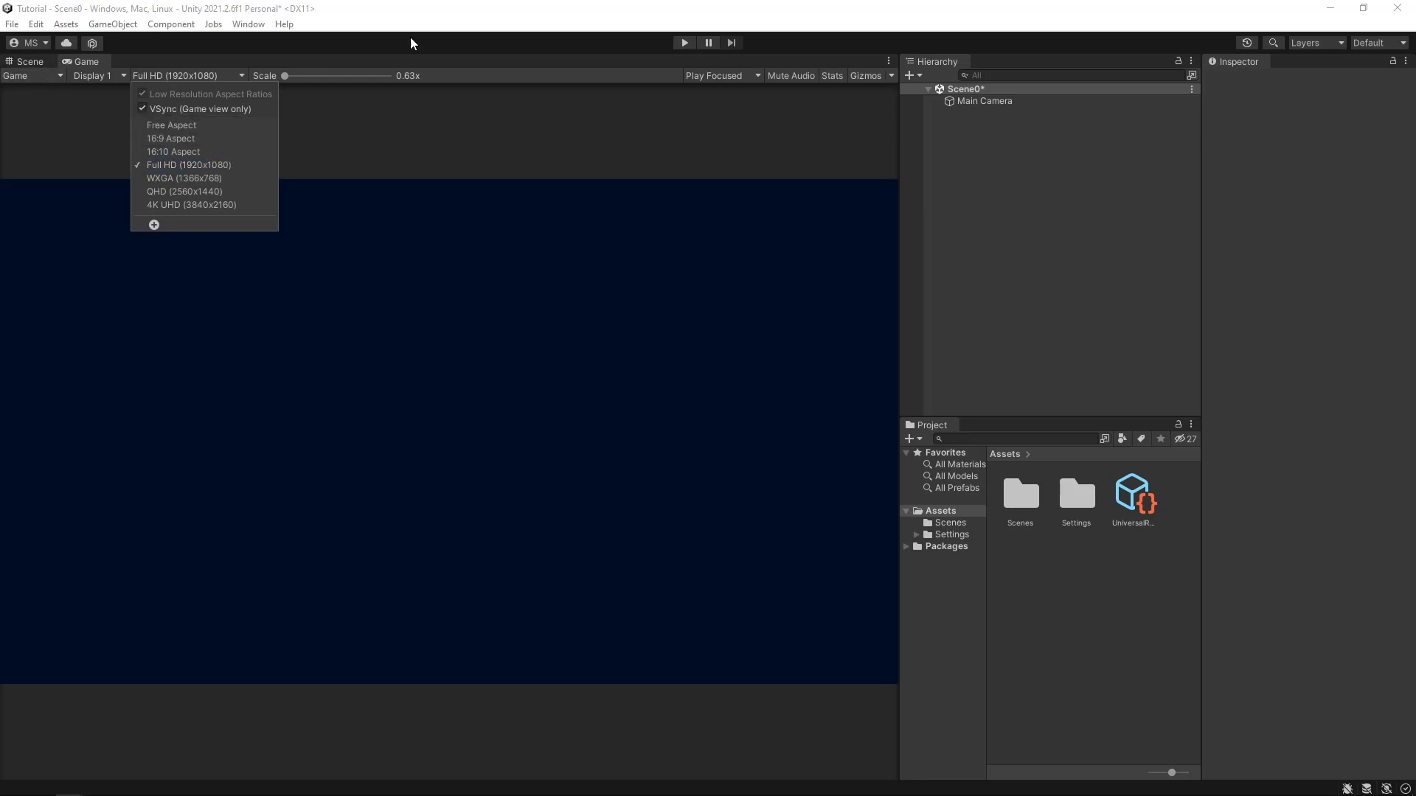
left_click(31, 62)
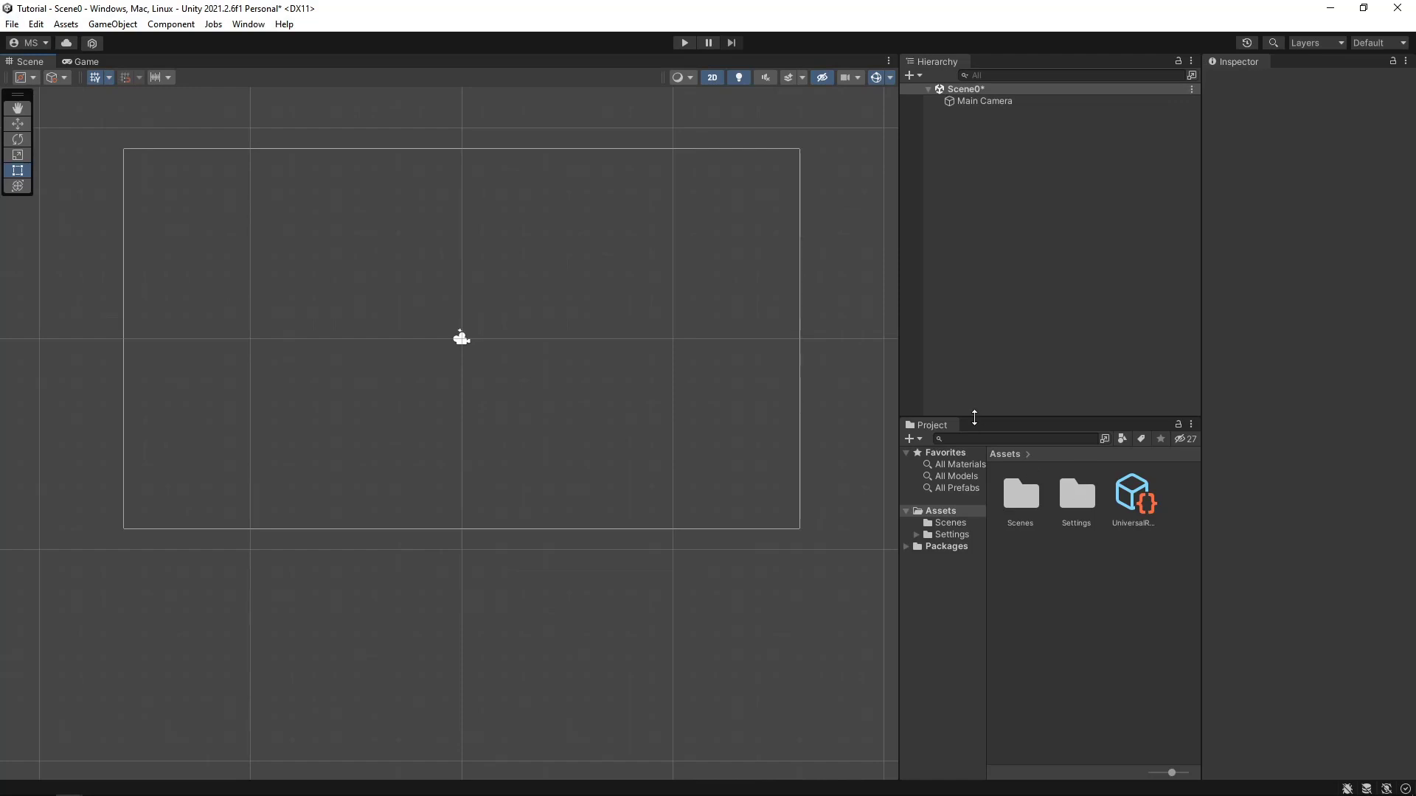
Create Sprites and Scripts folders in Assets
right_click(1062, 578)
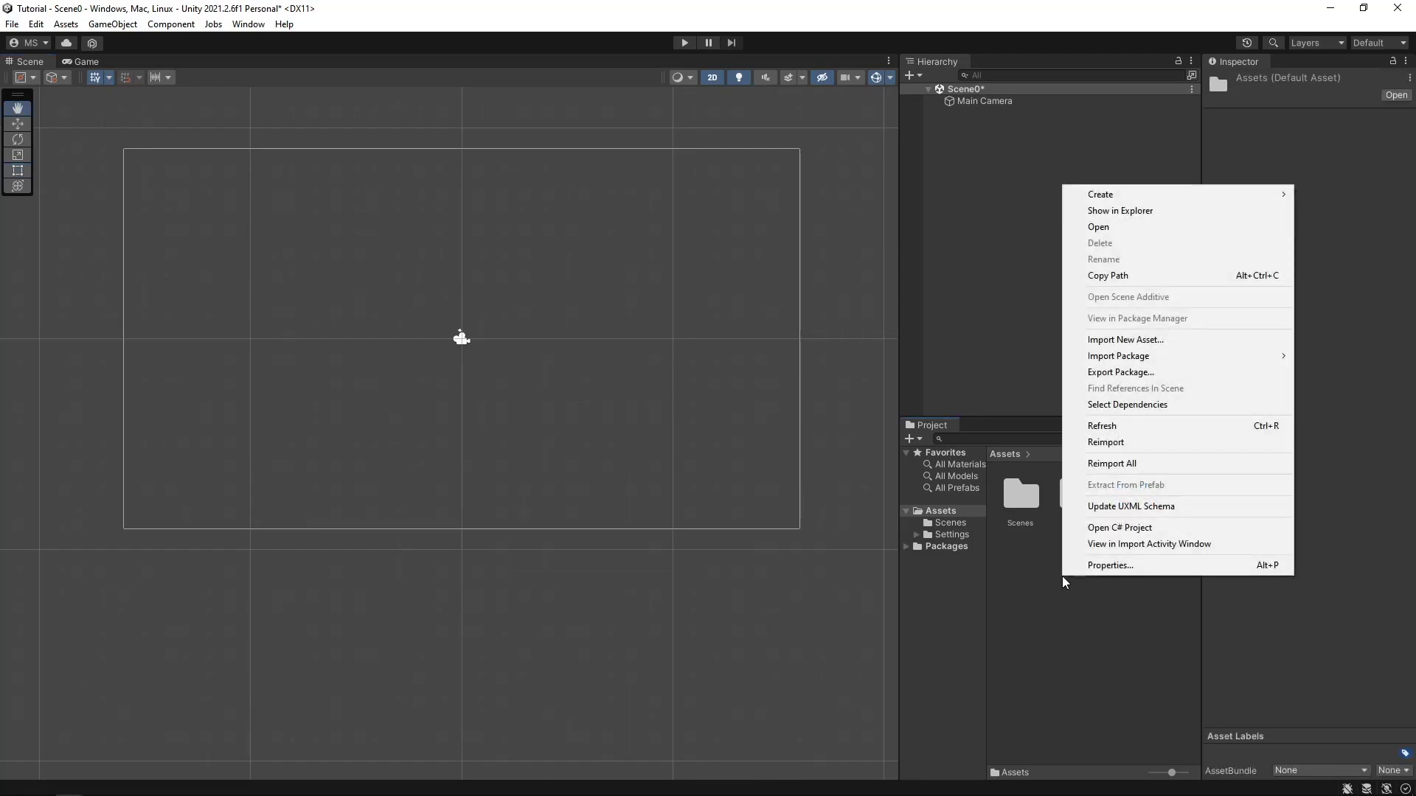
mouse_move(1148, 199)
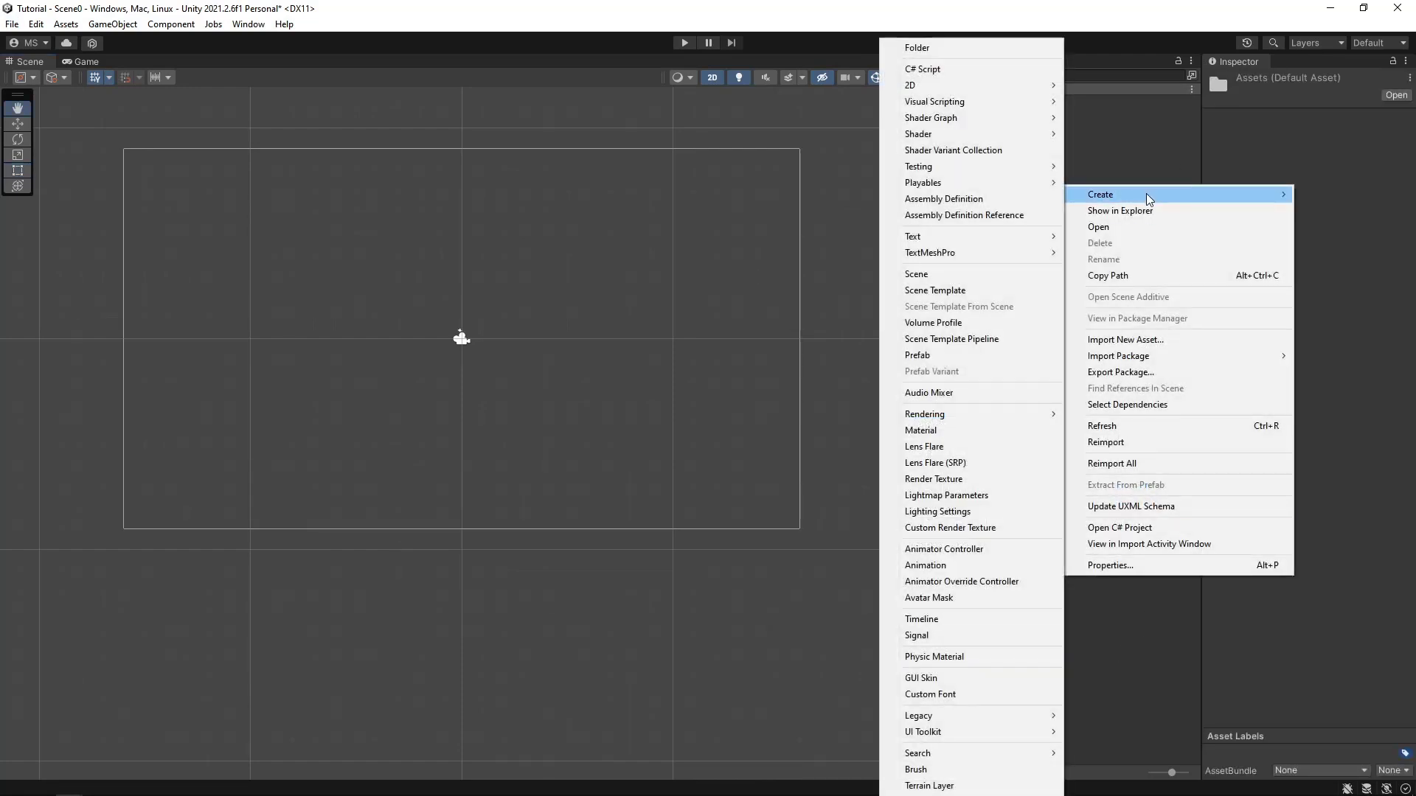
left_click(989, 49)
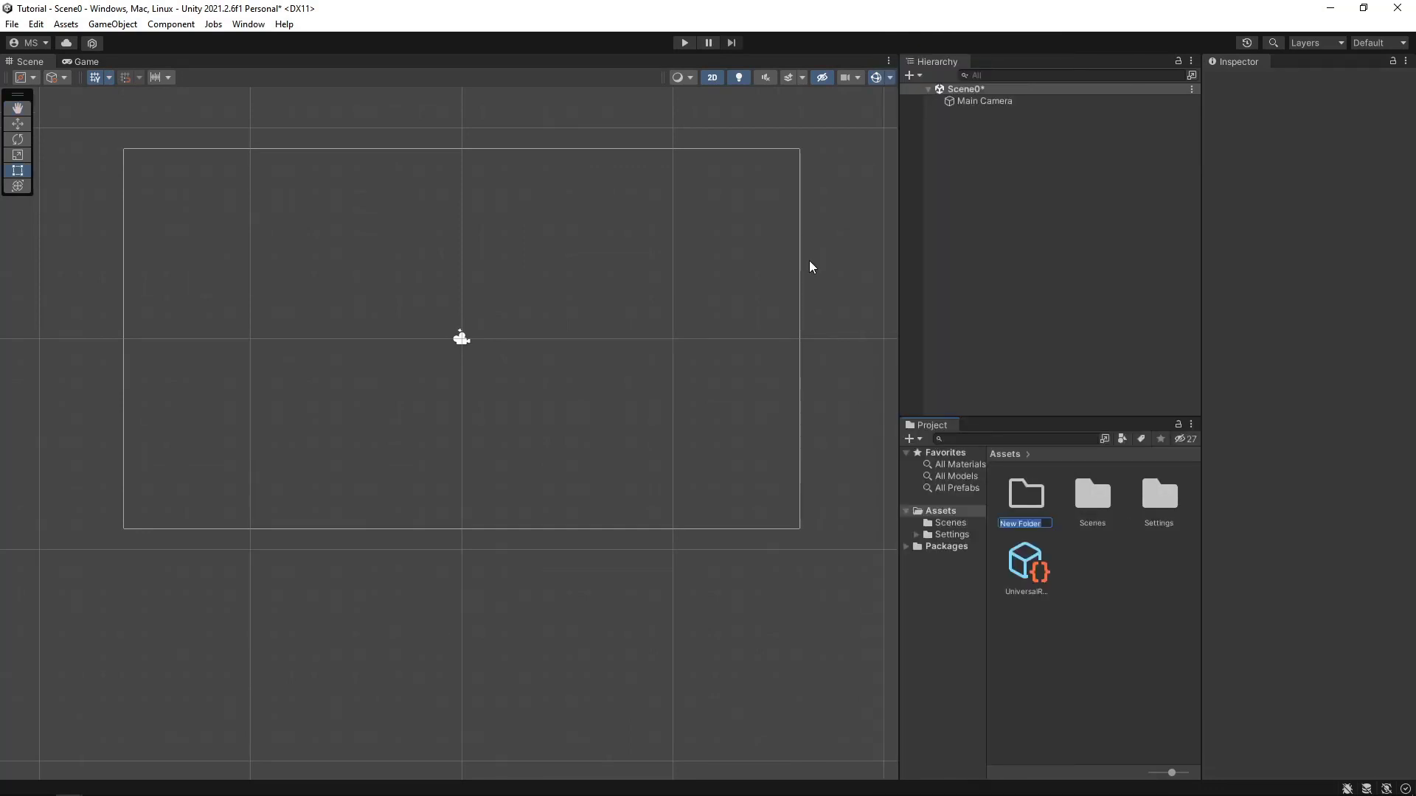
type("Sprites")
key("Return")
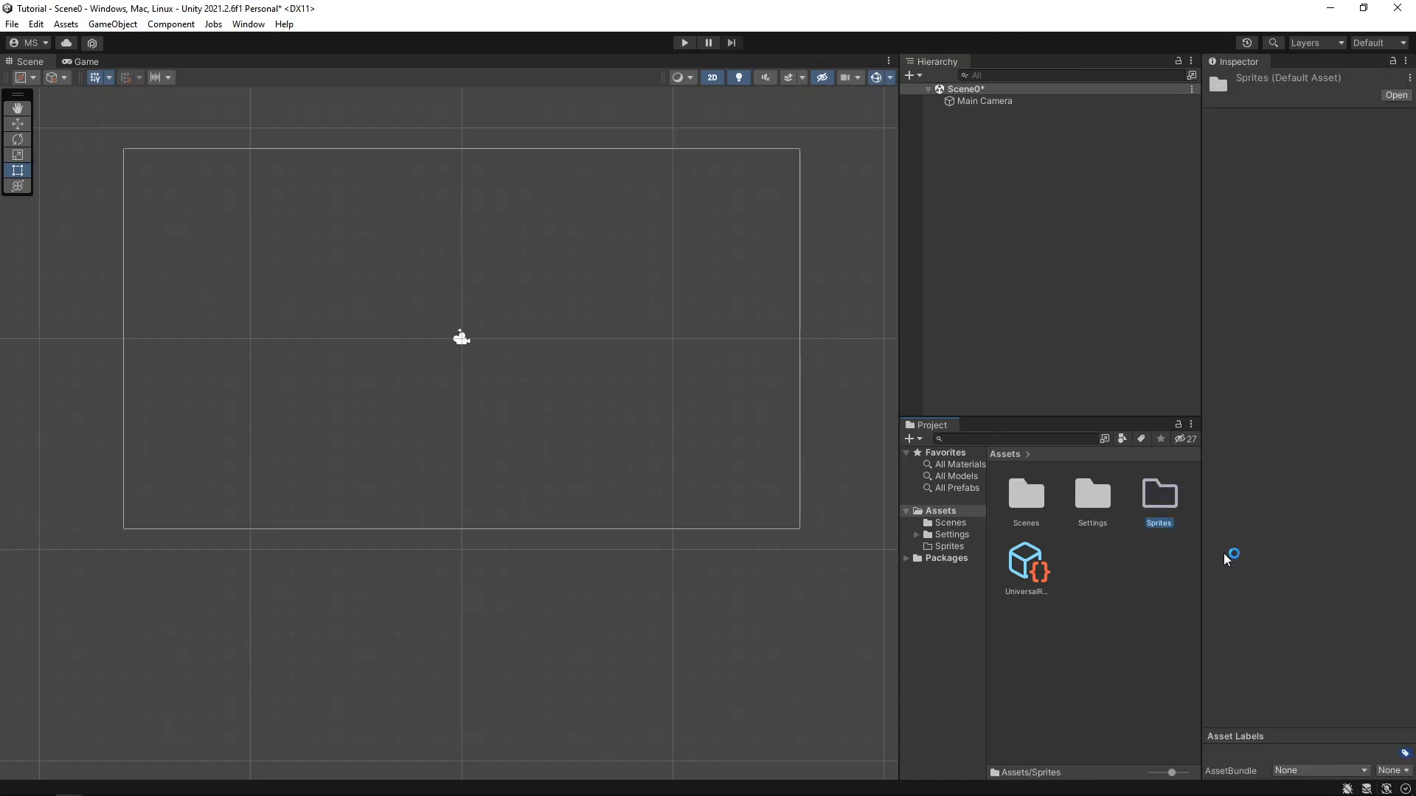
right_click(1133, 630)
mouse_move(1199, 233)
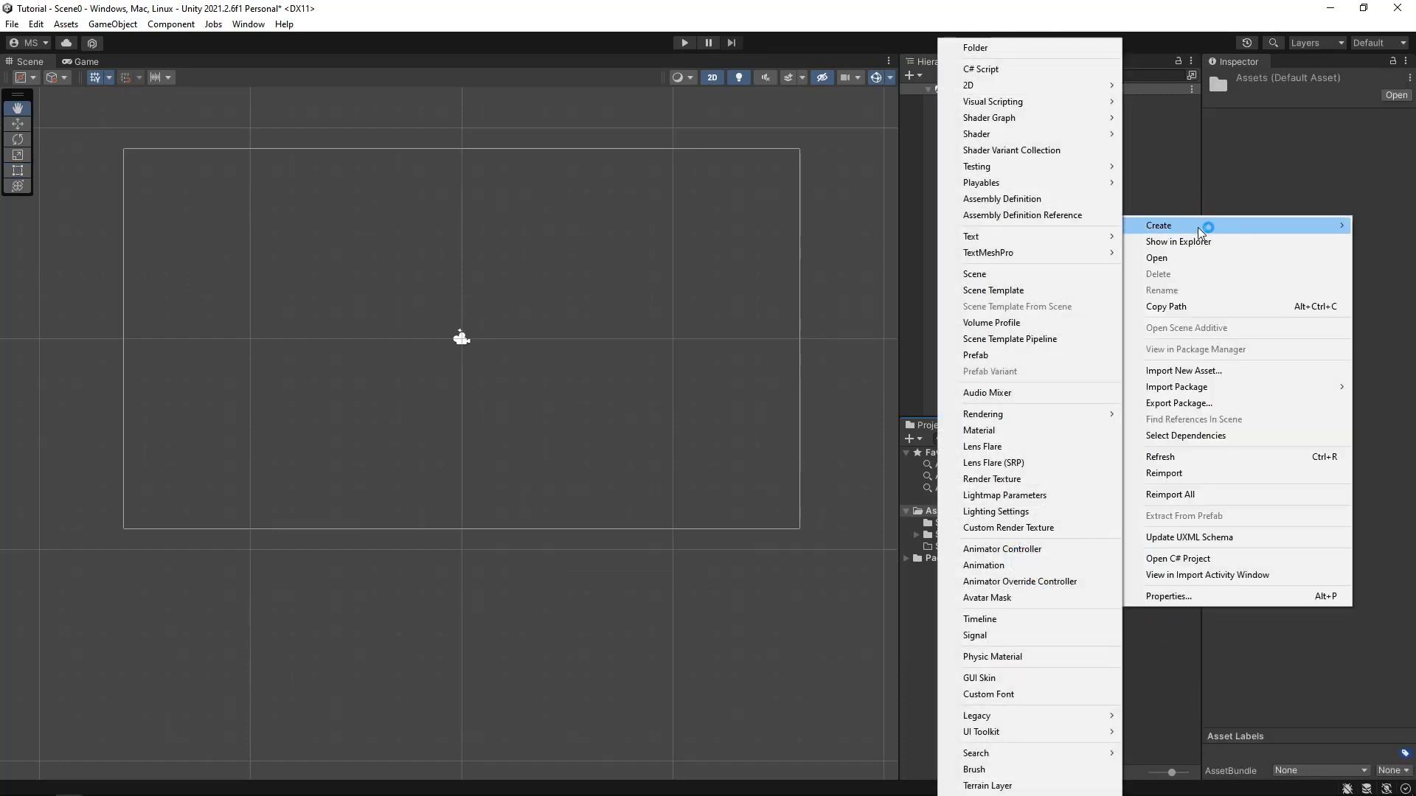
left_click(1057, 49)
type("Sc")
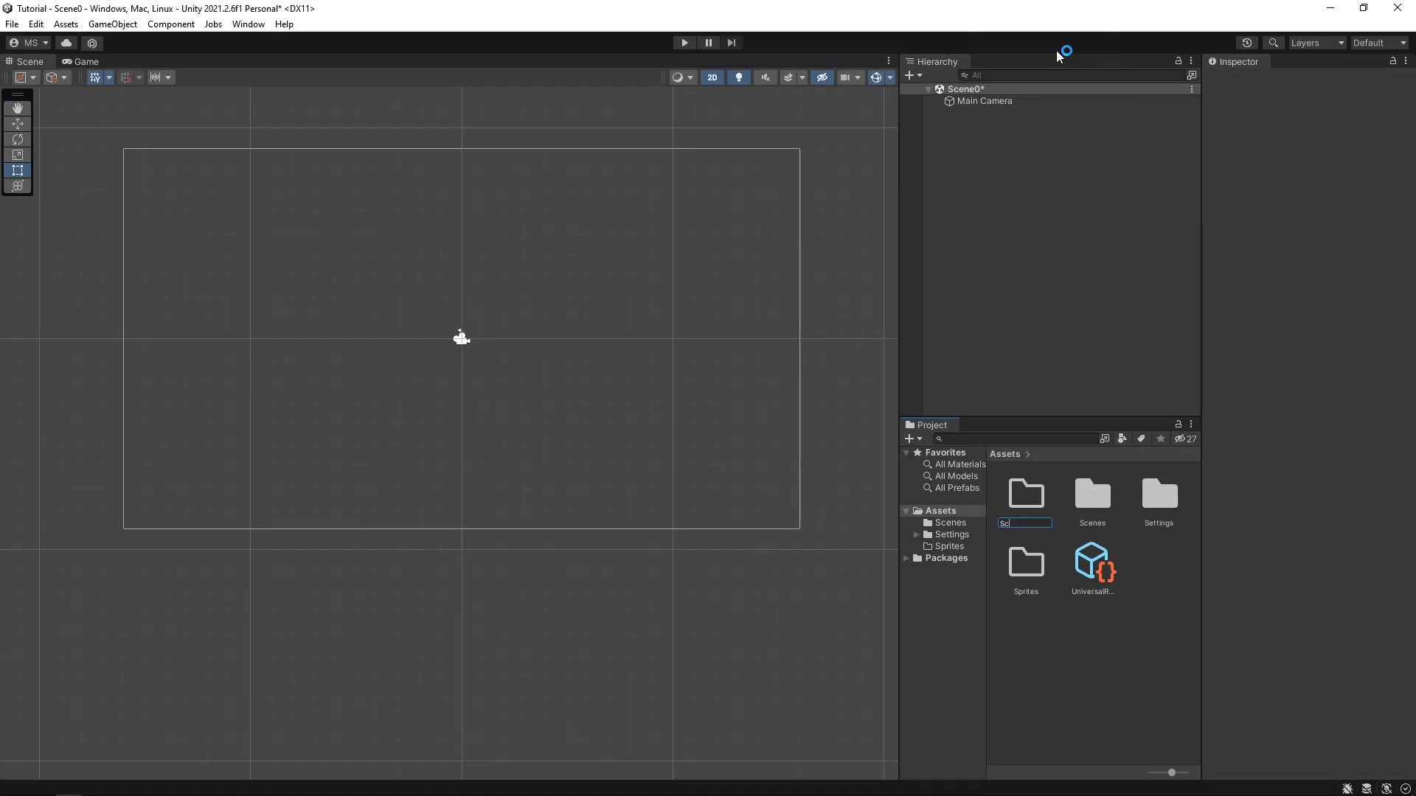
type("ripts")
key("Return")
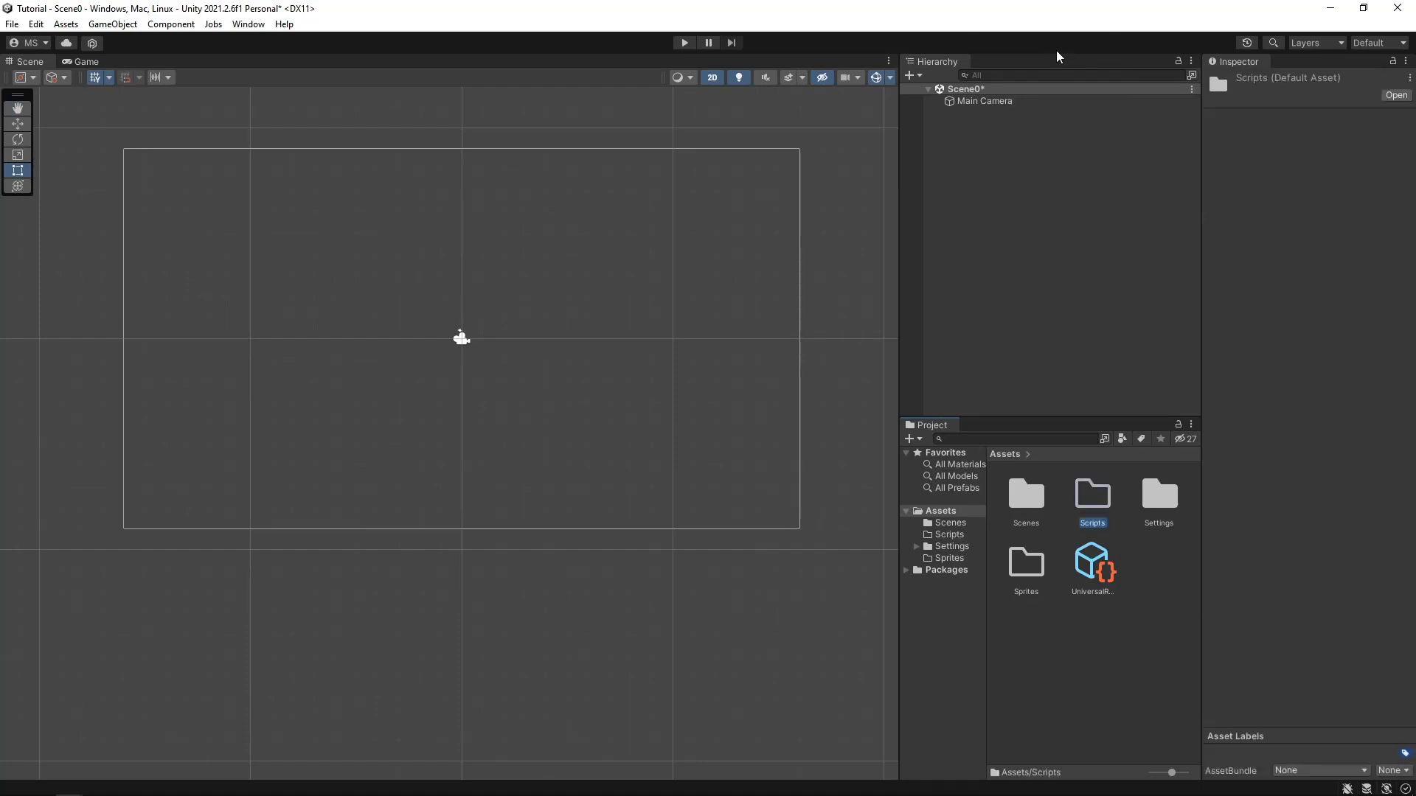
Create Prefabs and Materials folders, then open the empty Sprites folder
right_click(1087, 612)
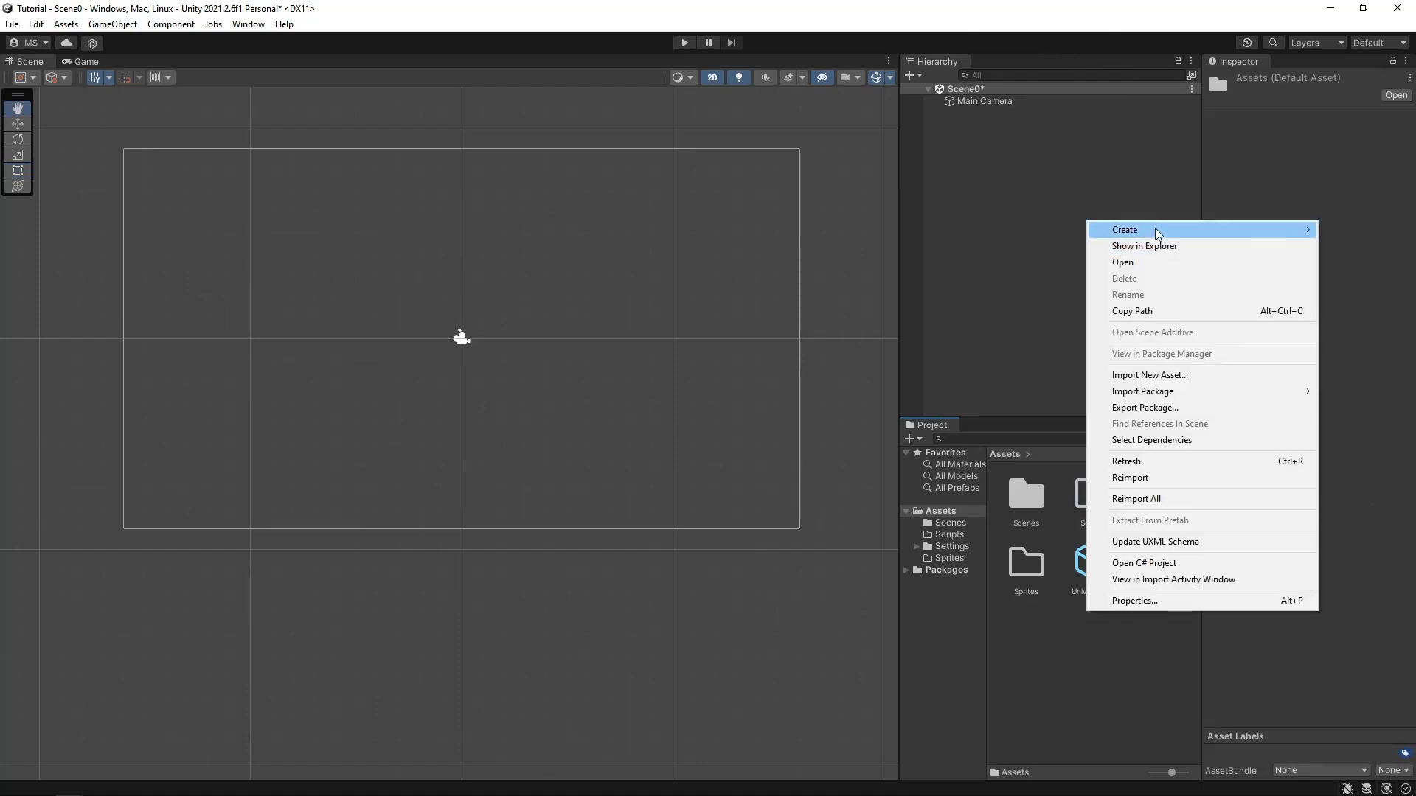
mouse_move(1158, 230)
left_click(1006, 47)
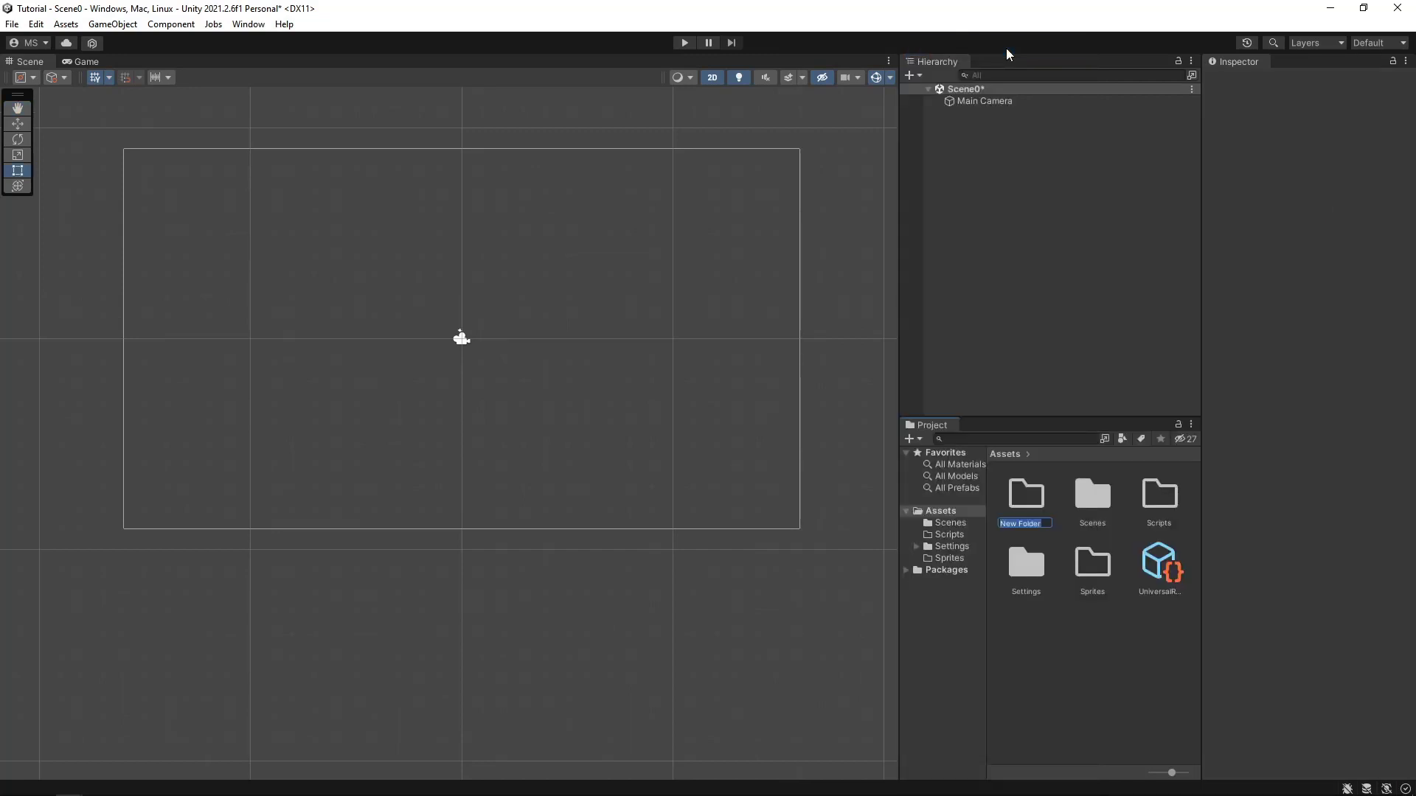
type("Prefabs")
key("Return")
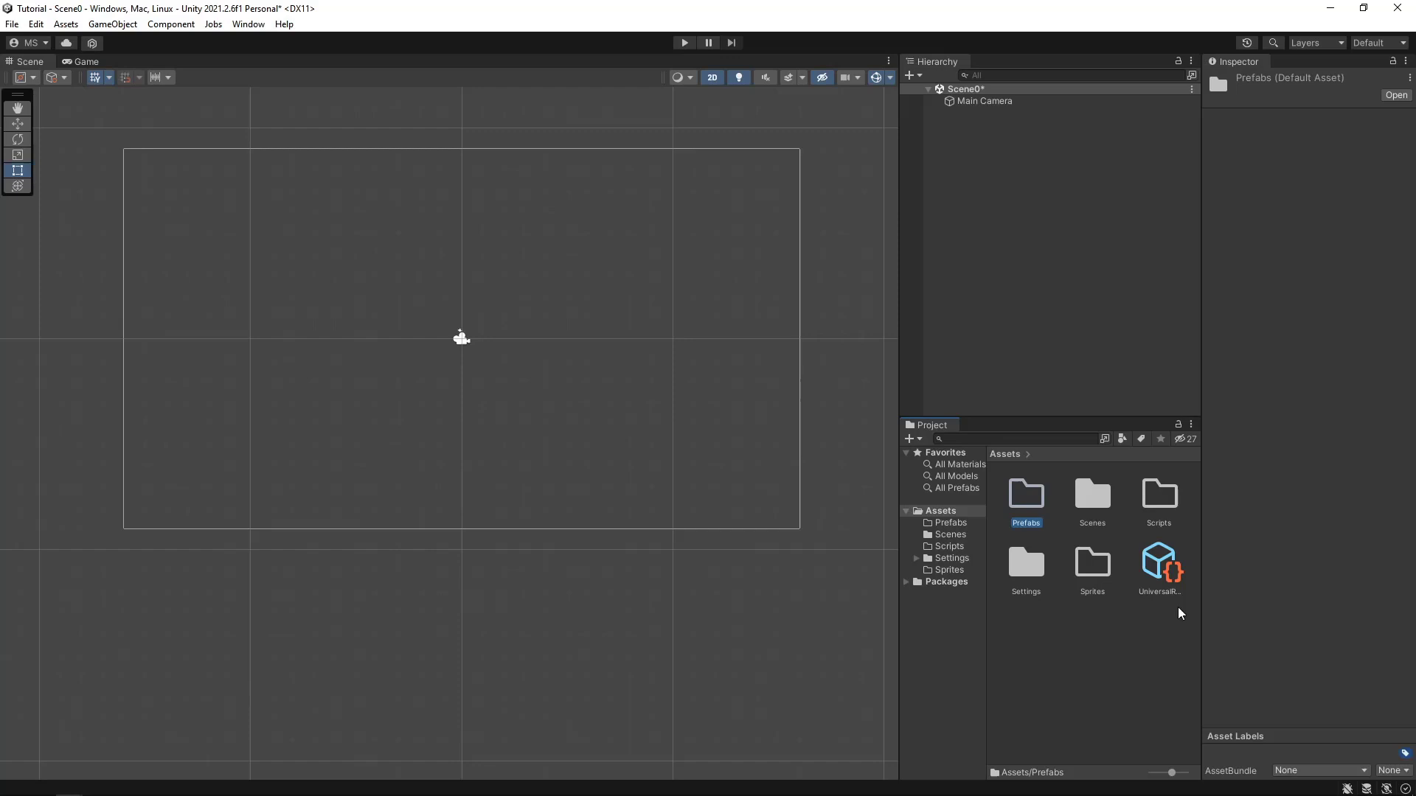
right_click(1063, 661)
mouse_move(1089, 272)
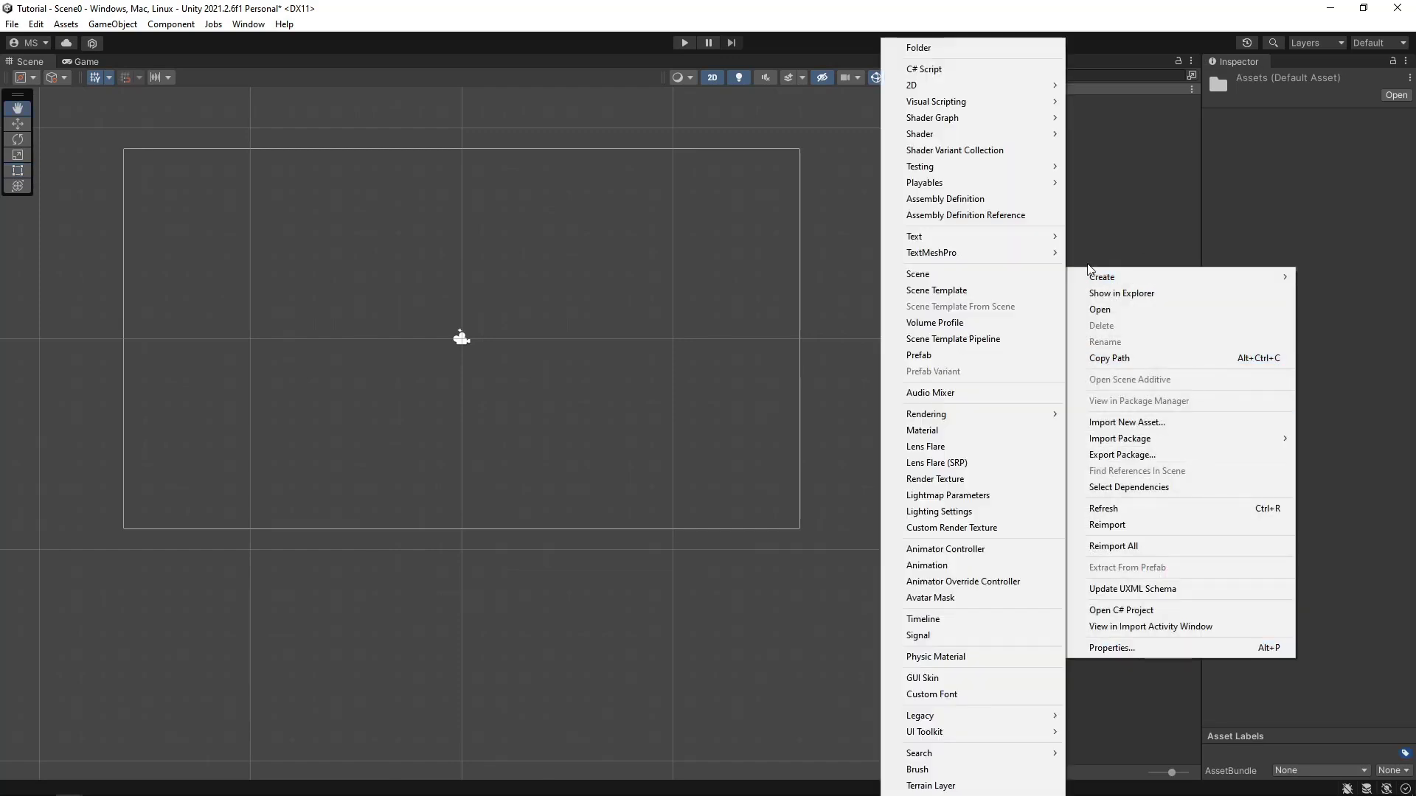
left_click(978, 46)
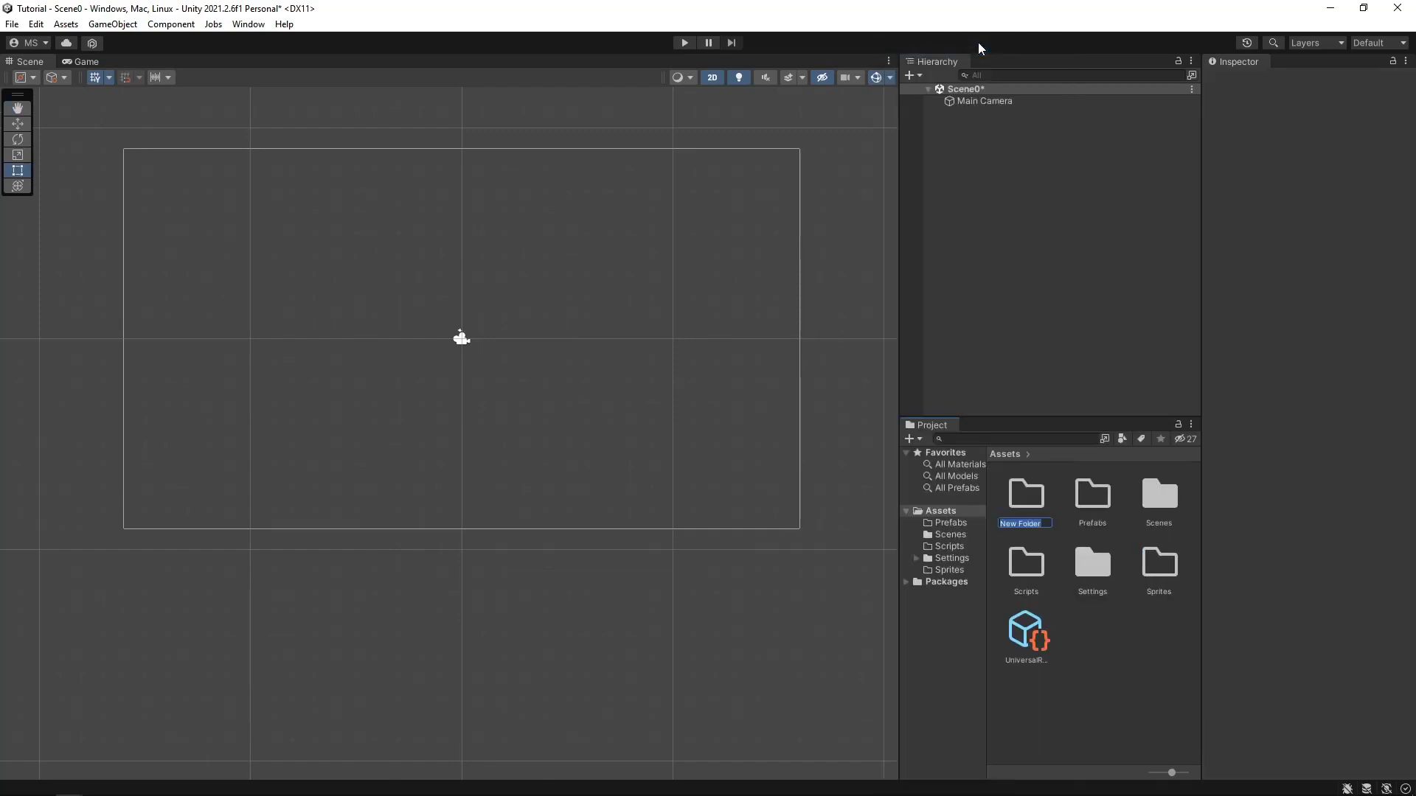
type("Materials")
key("Return")
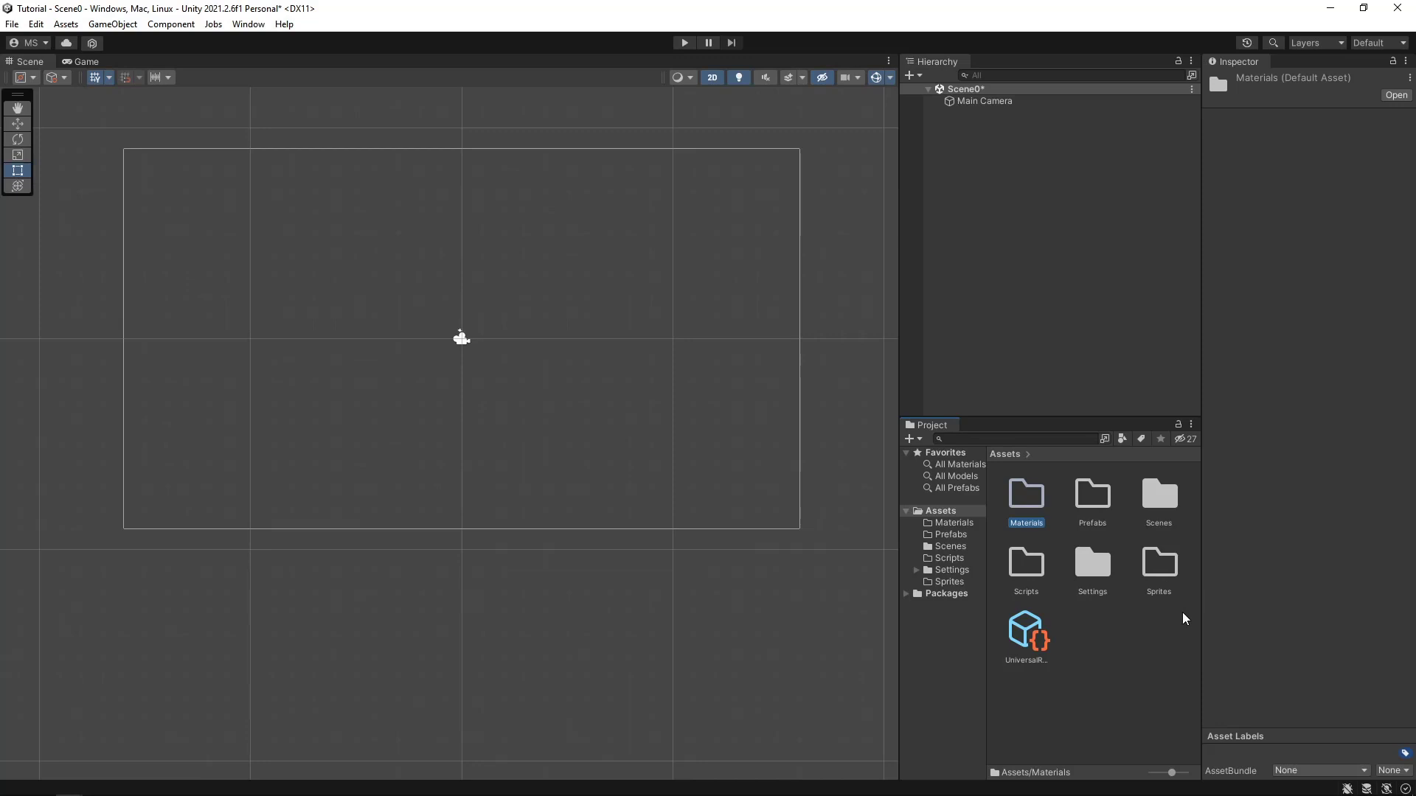
double_click(1144, 590)
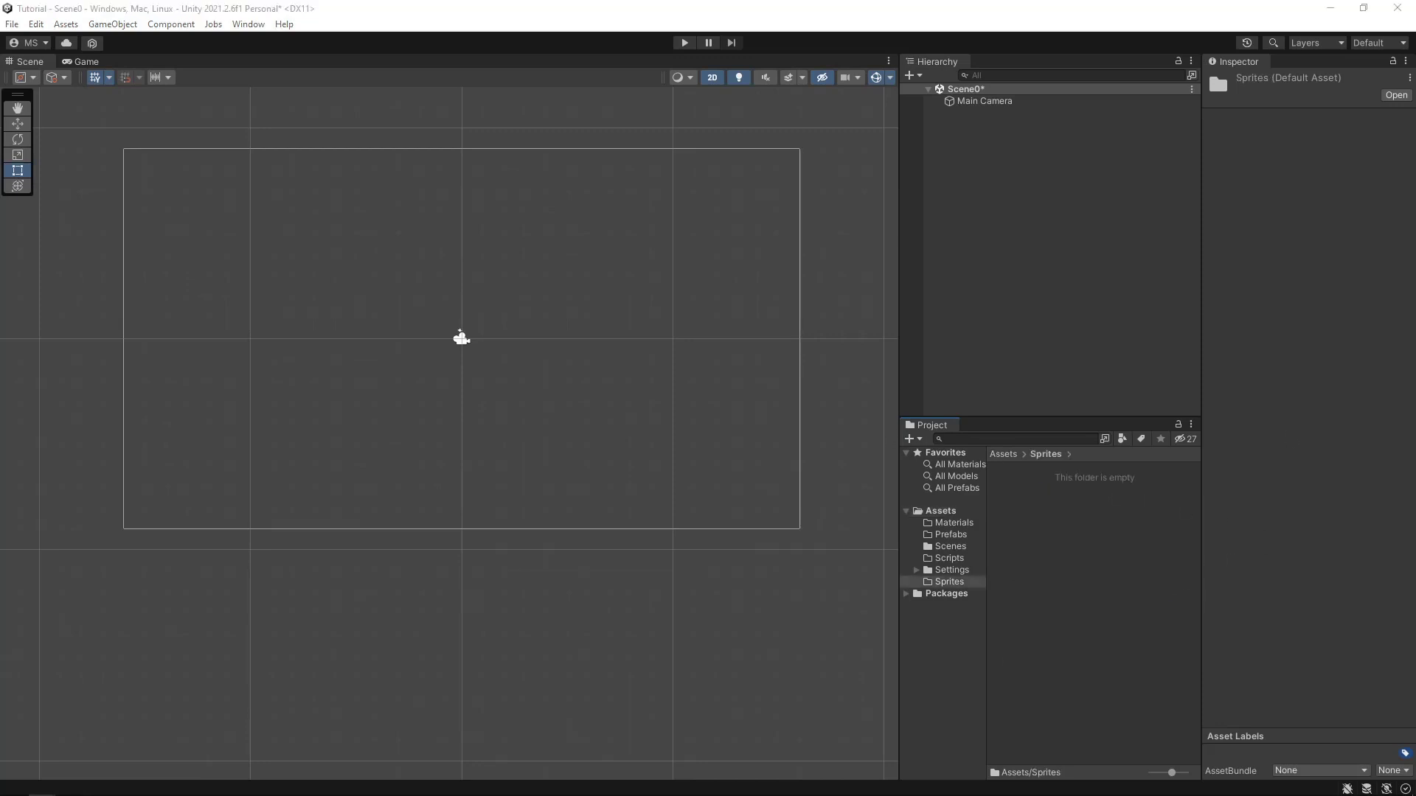
key("alt+Tab")
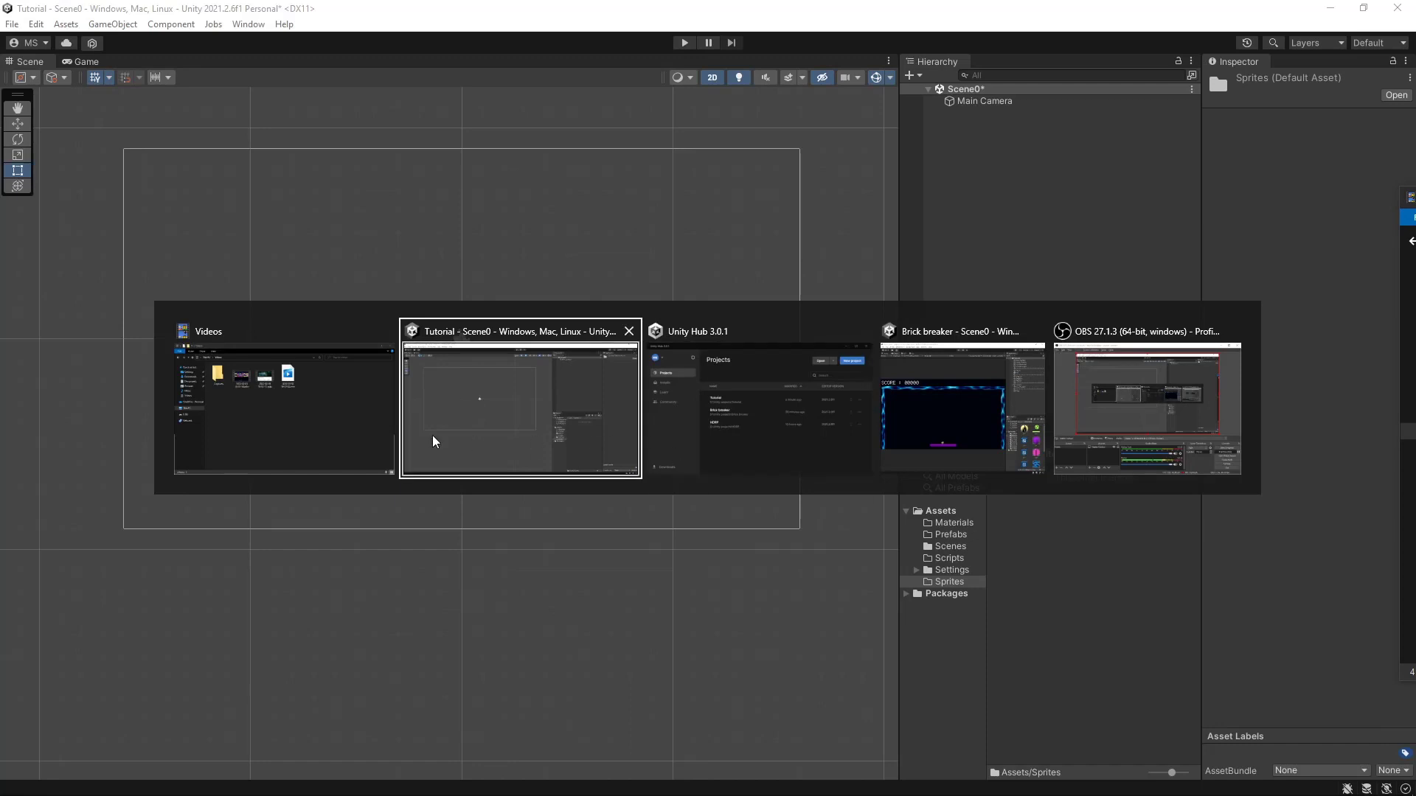
Import the Ball sprite into the Sprites folder of the Tutorial project
left_click(506, 420)
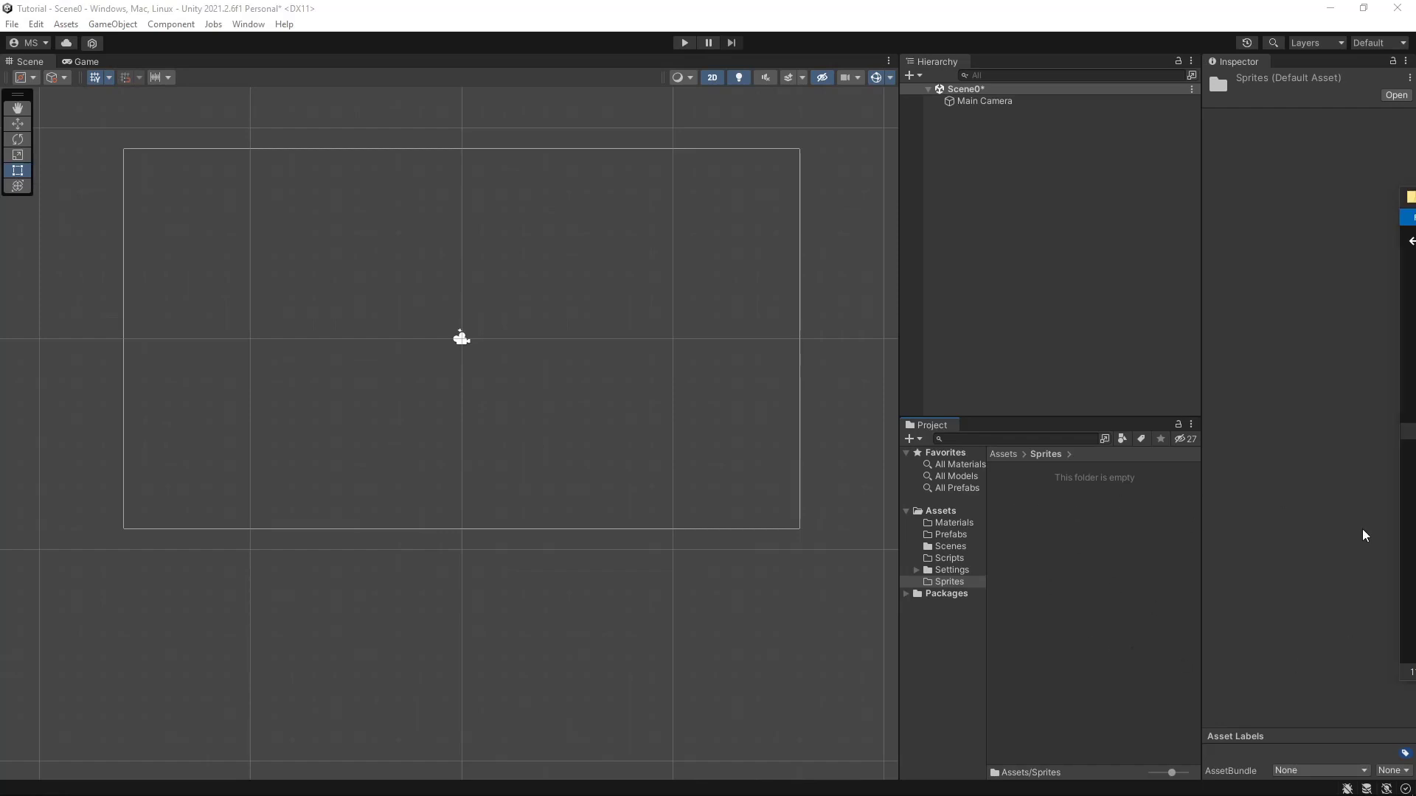
left_click_drag(1415, 516, 1041, 516)
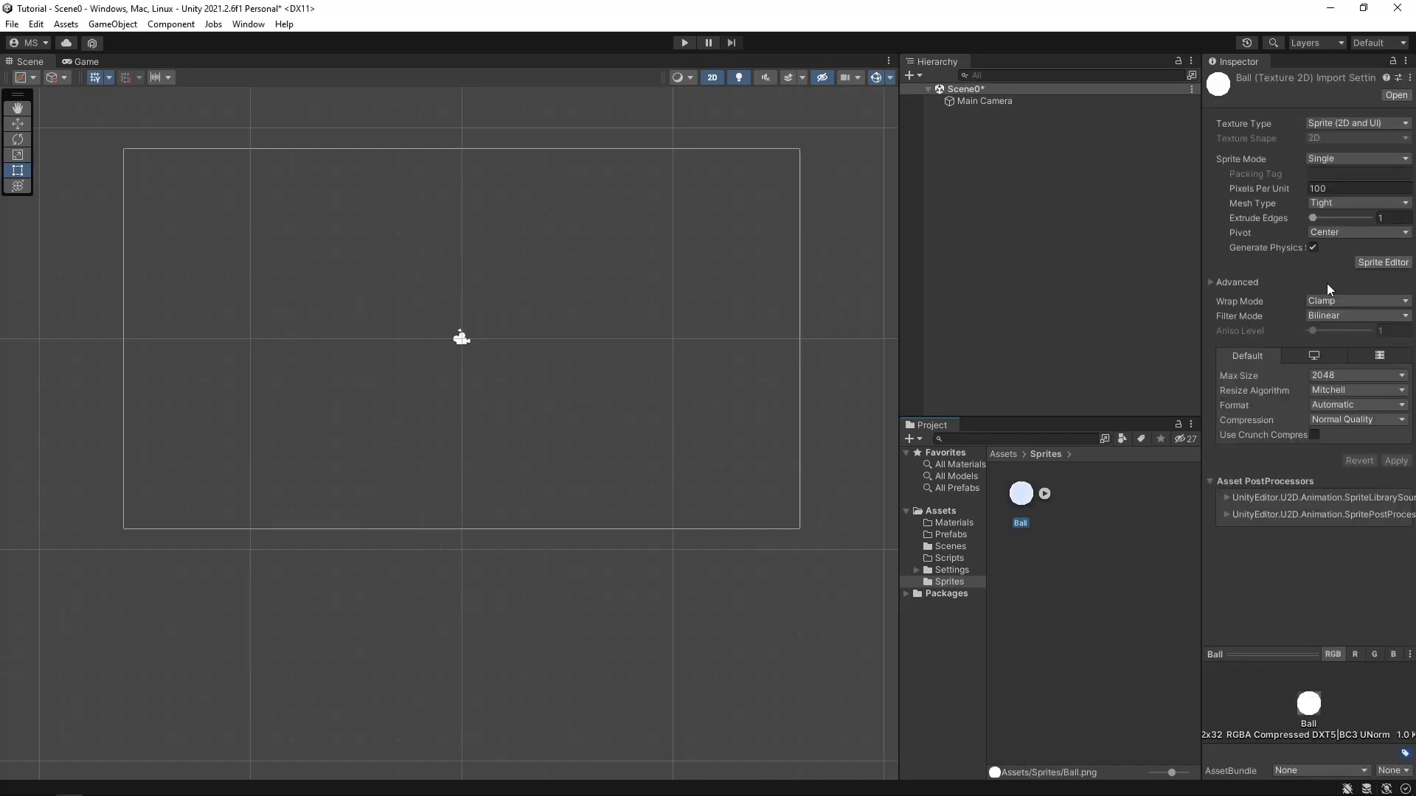
left_click_drag(1196, 218, 1148, 218)
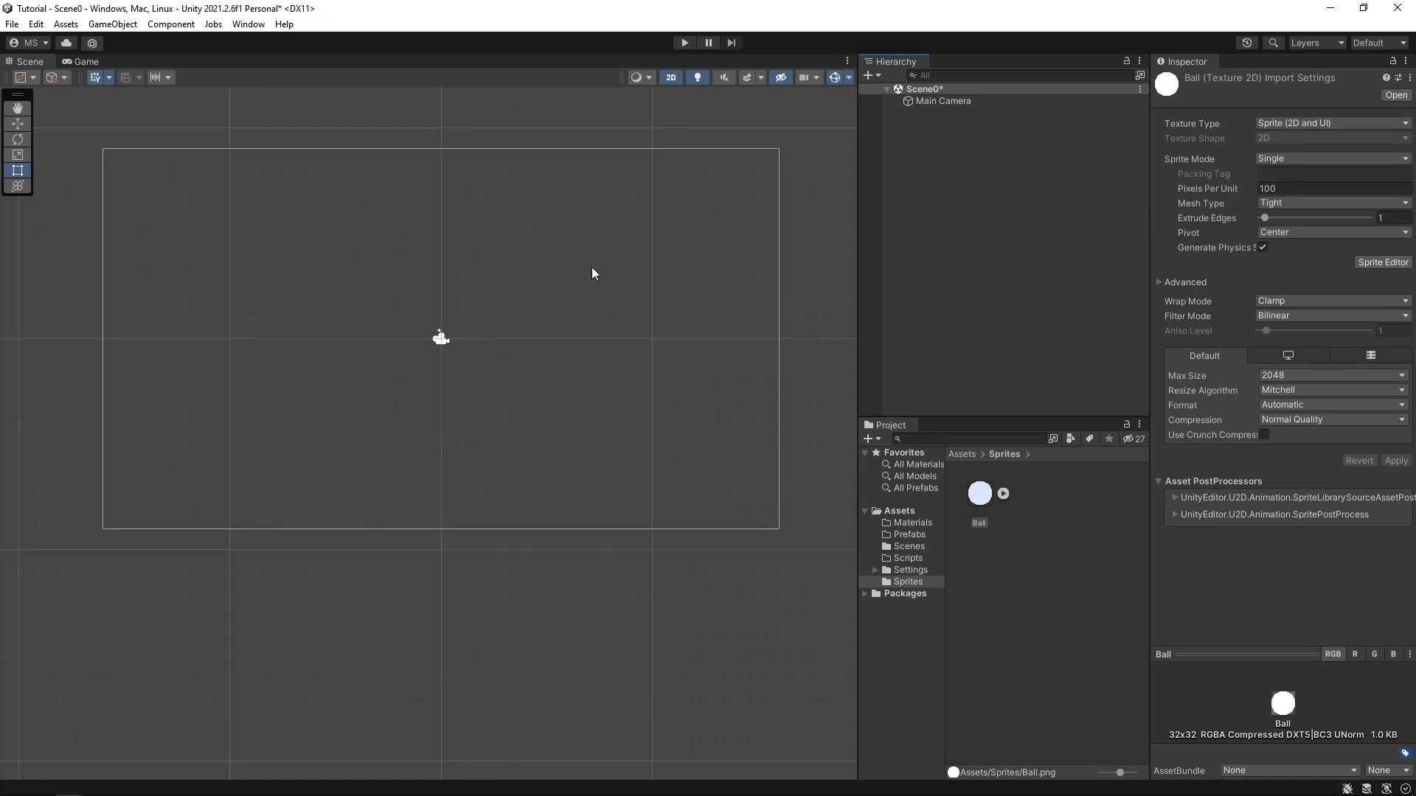
scroll(592, 281, "up", 4)
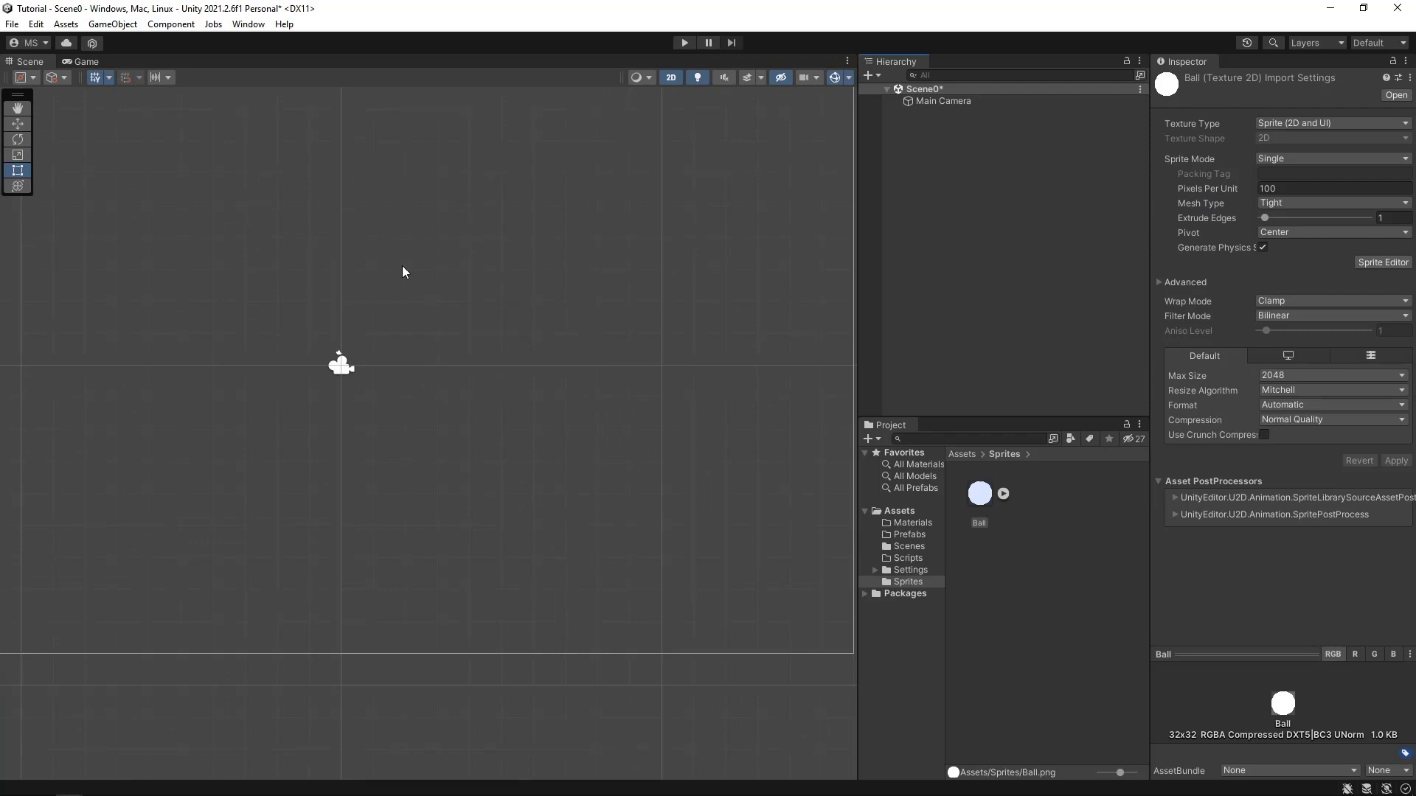
scroll(475, 325, "down", 2)
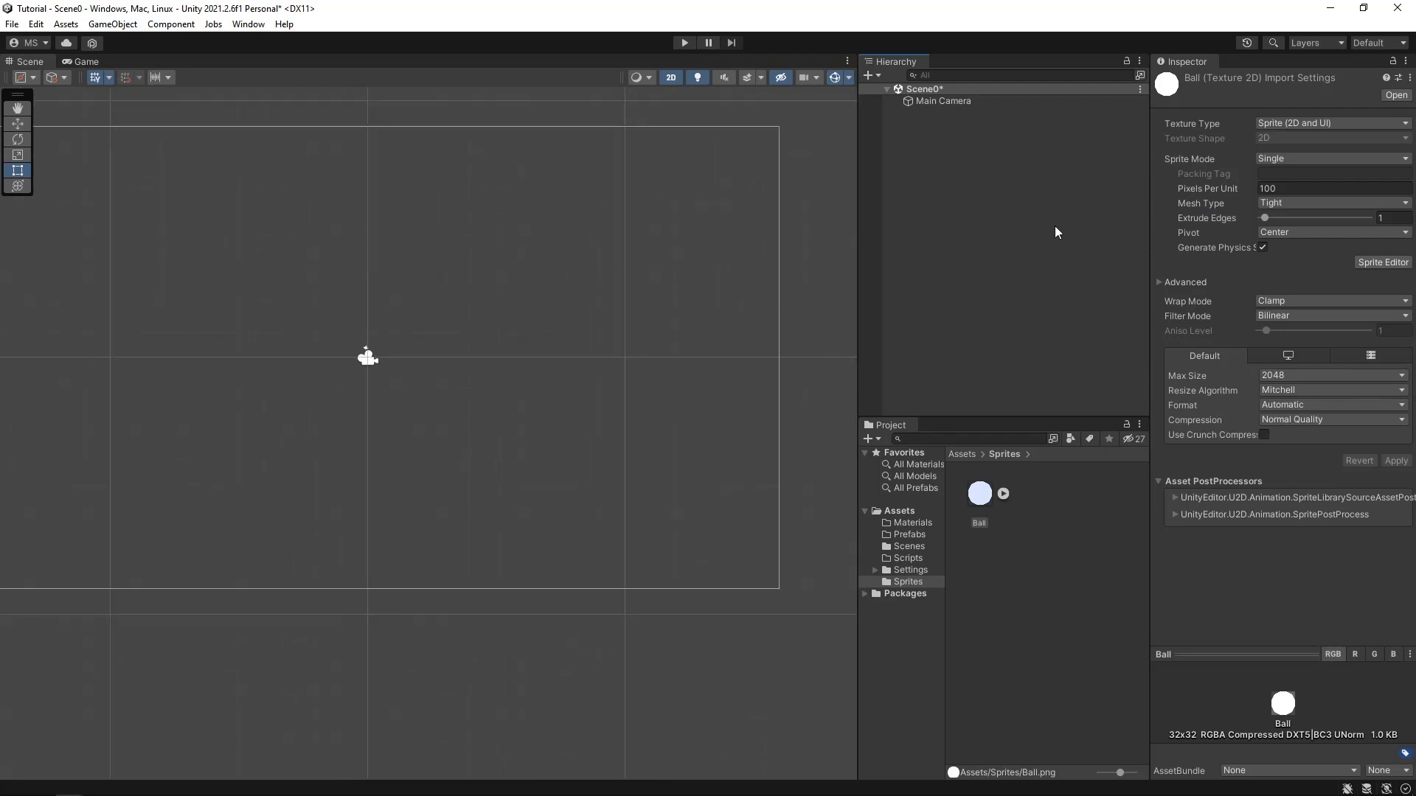
Set the Ball sprite to 32 pixels per unit, apply it, and place Ball in Scene0
left_click(1284, 190)
type("32")
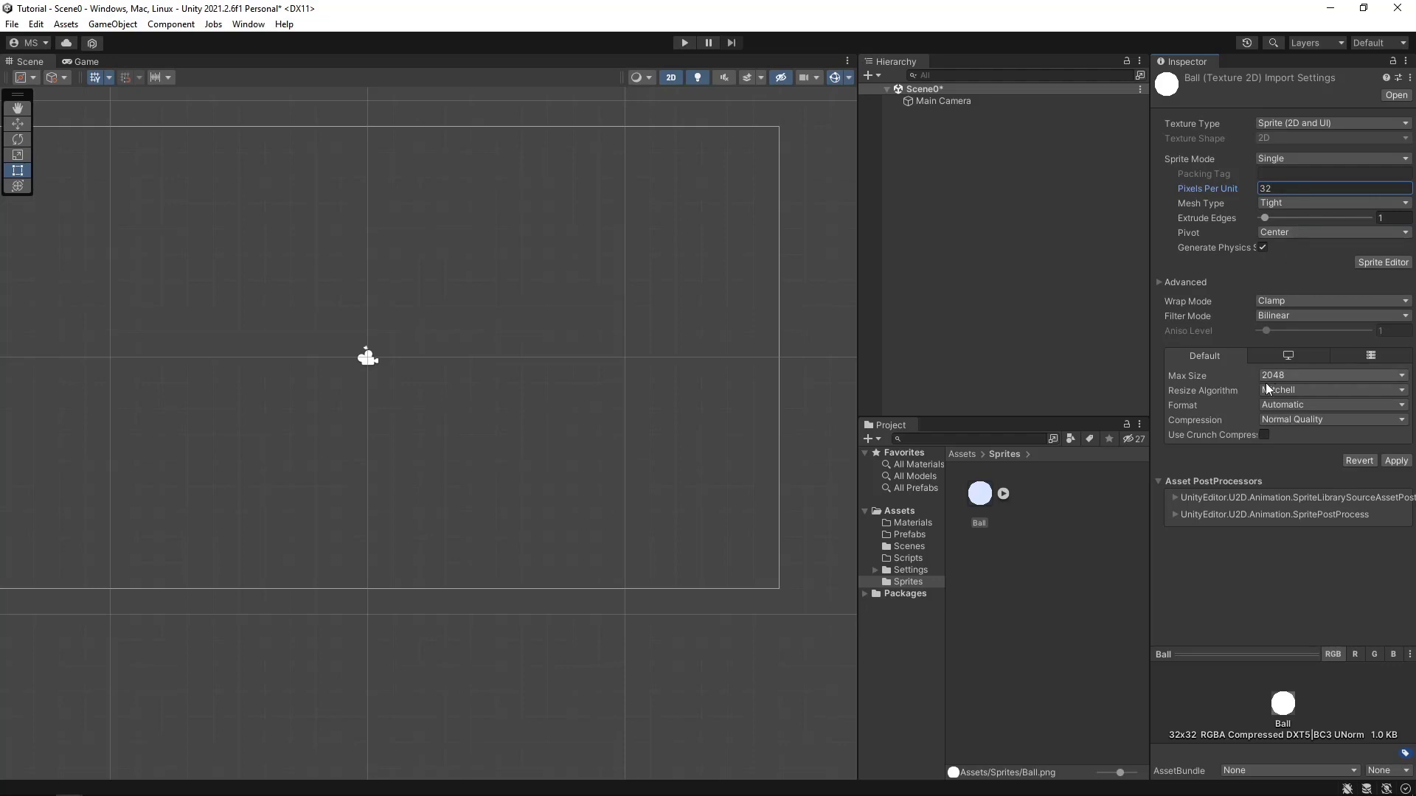
left_click(617, 446)
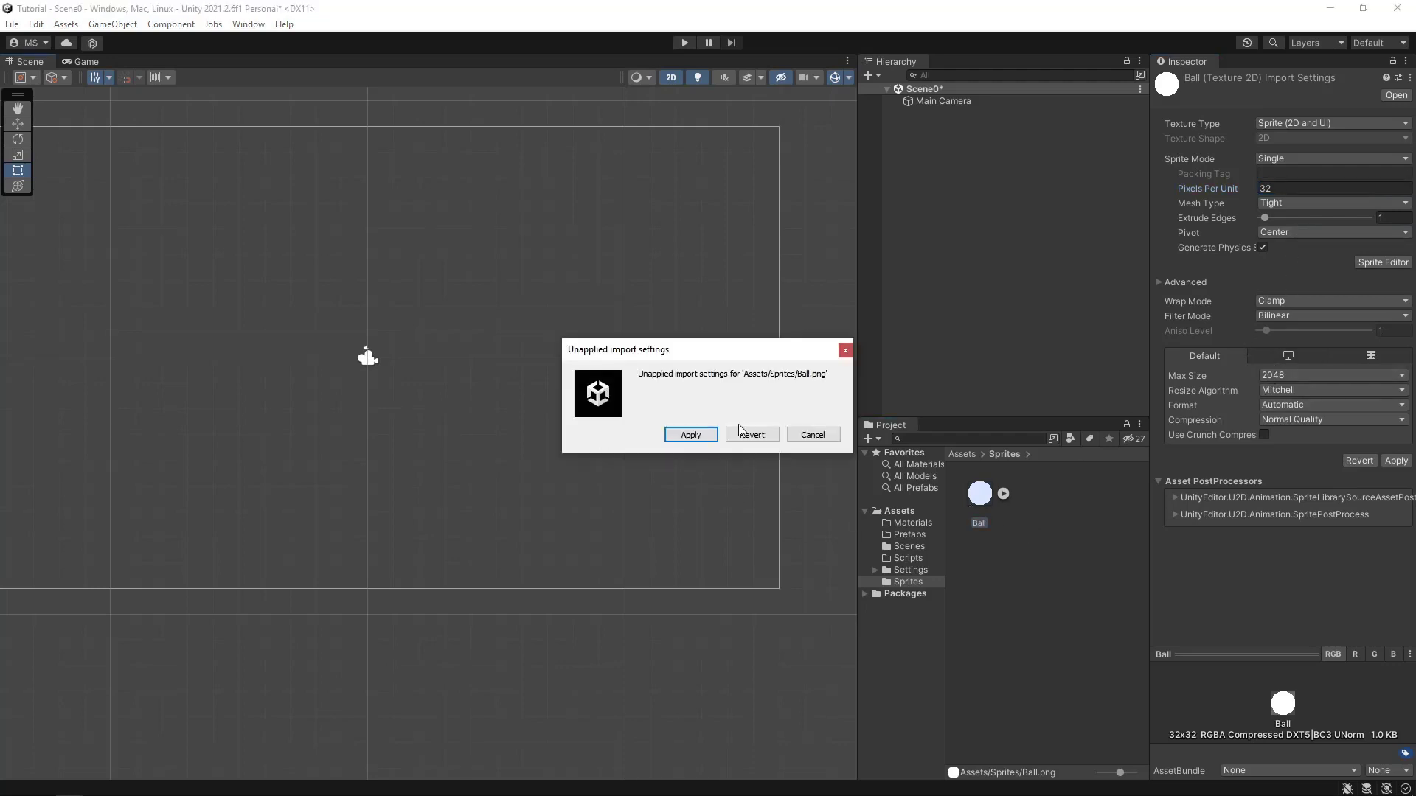
left_click(690, 434)
scroll(594, 422, "up", 1)
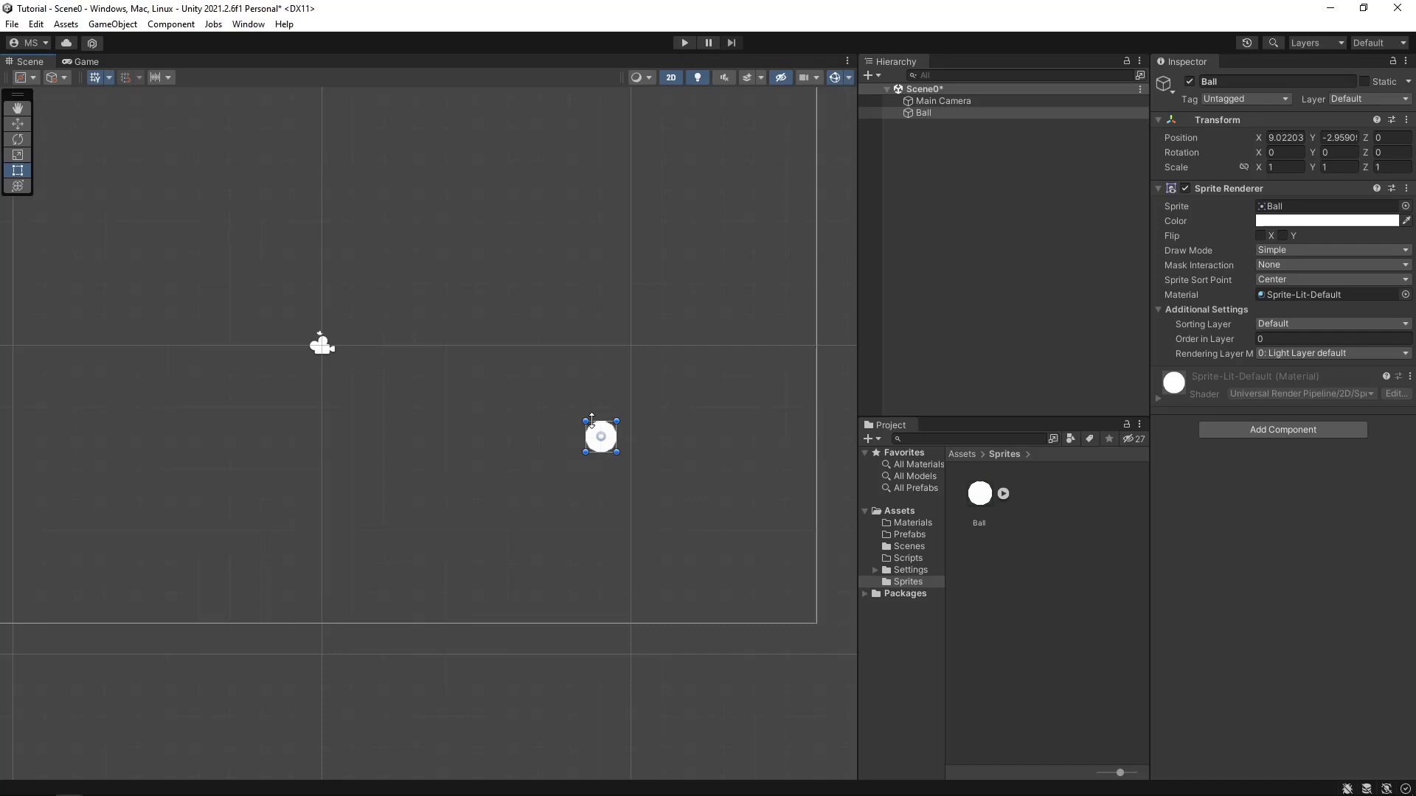
key("f")
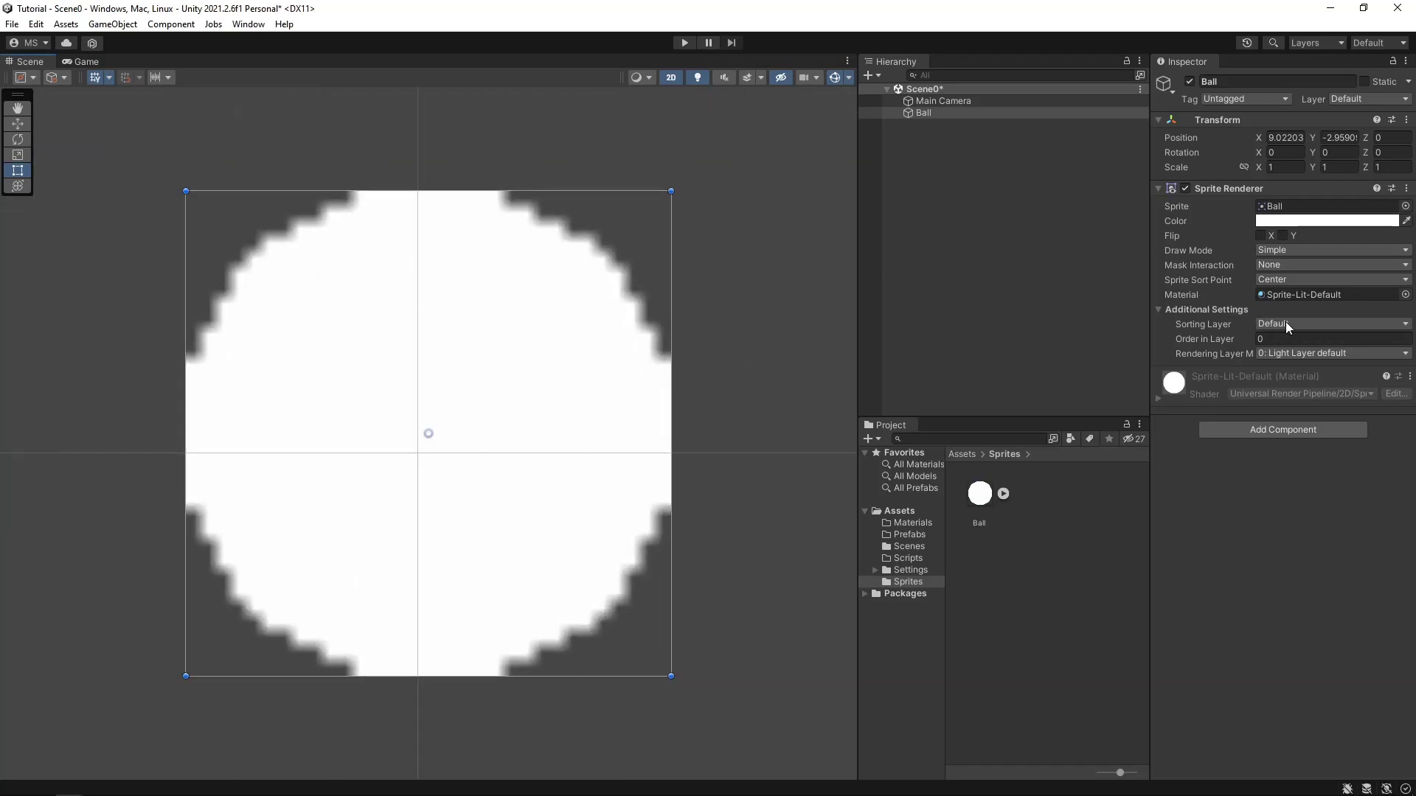
Switch the Ball sprite's filtering to Point (no filter) and apply it
left_click(1368, 328)
left_click(972, 499)
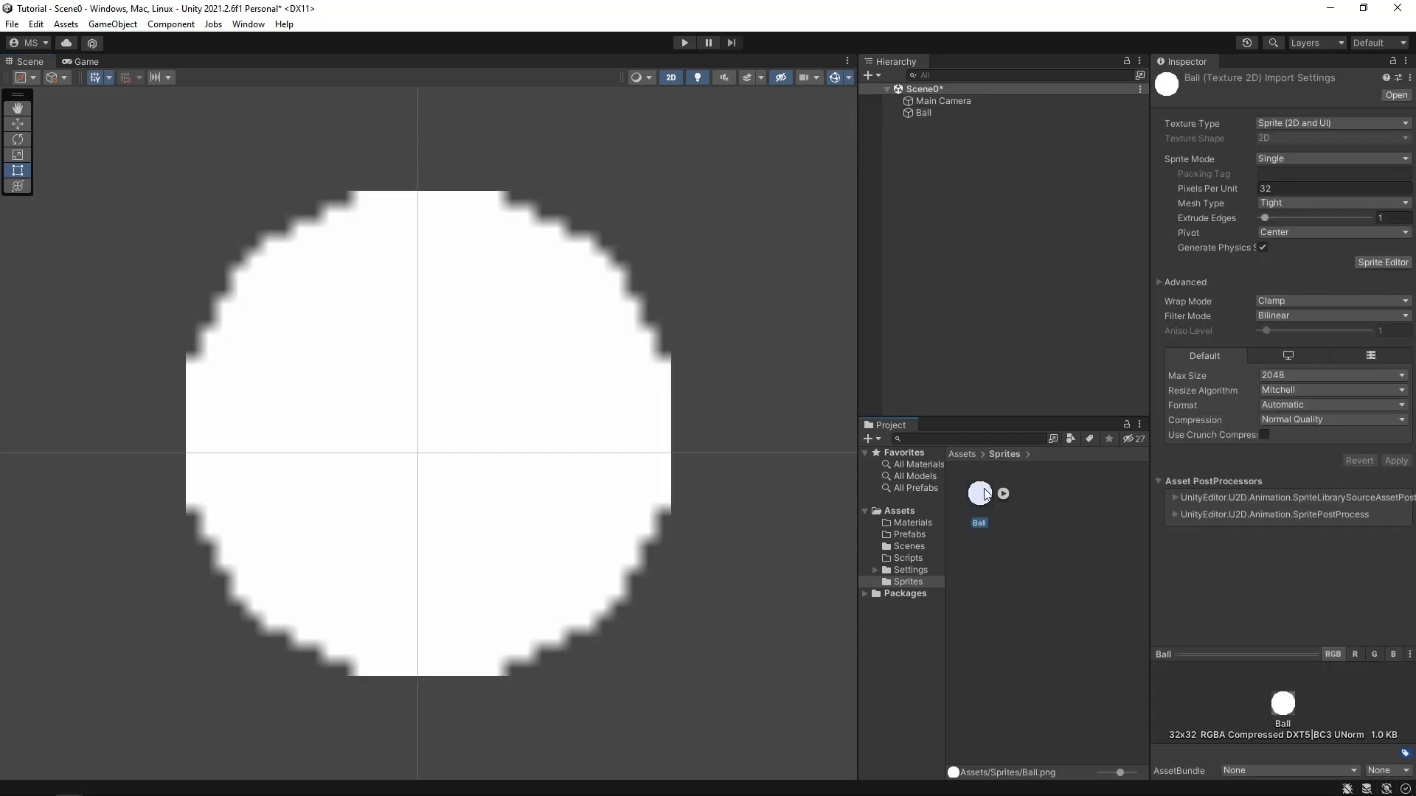
left_click(1283, 318)
left_click(1289, 329)
left_click(1395, 461)
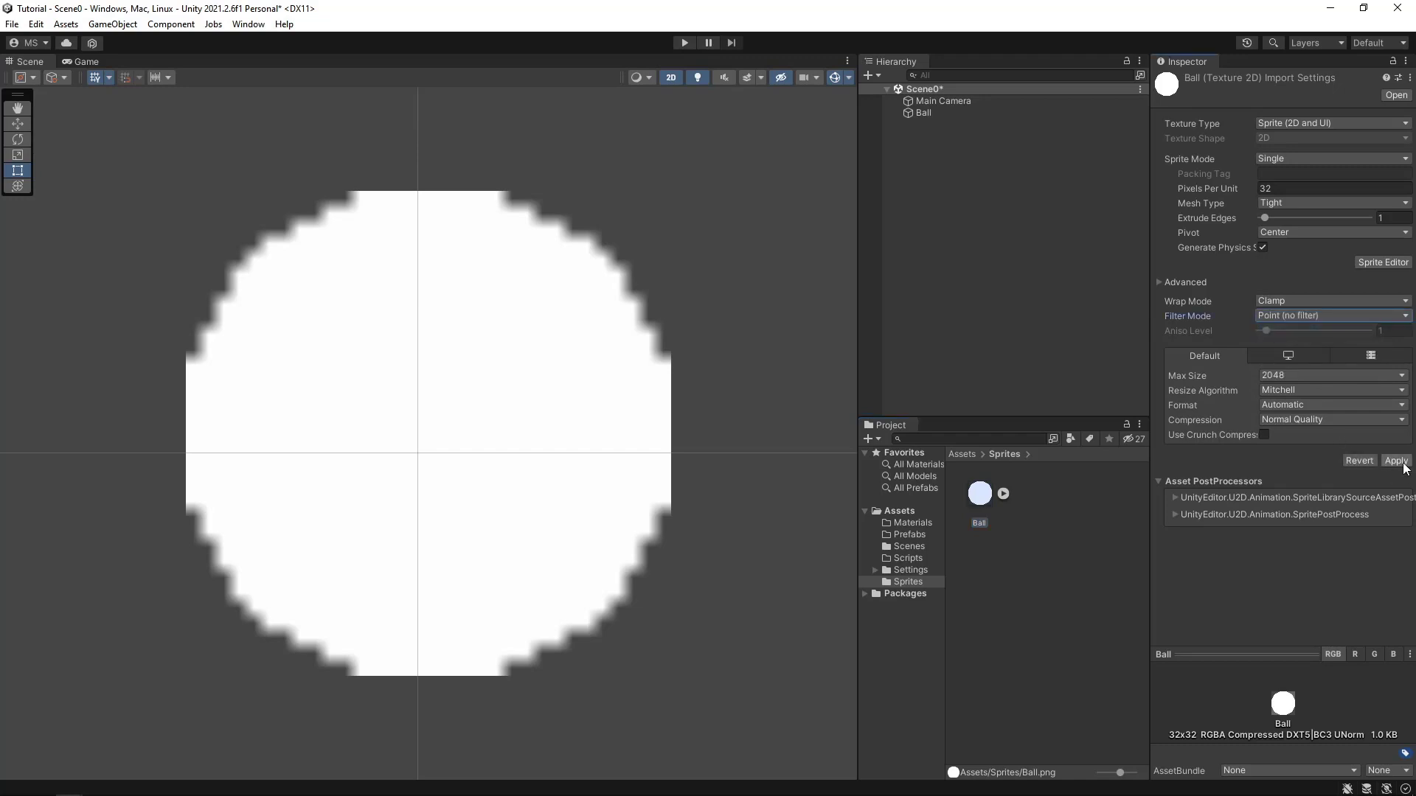
scroll(542, 538, "down", 3)
scroll(506, 517, "down", 6)
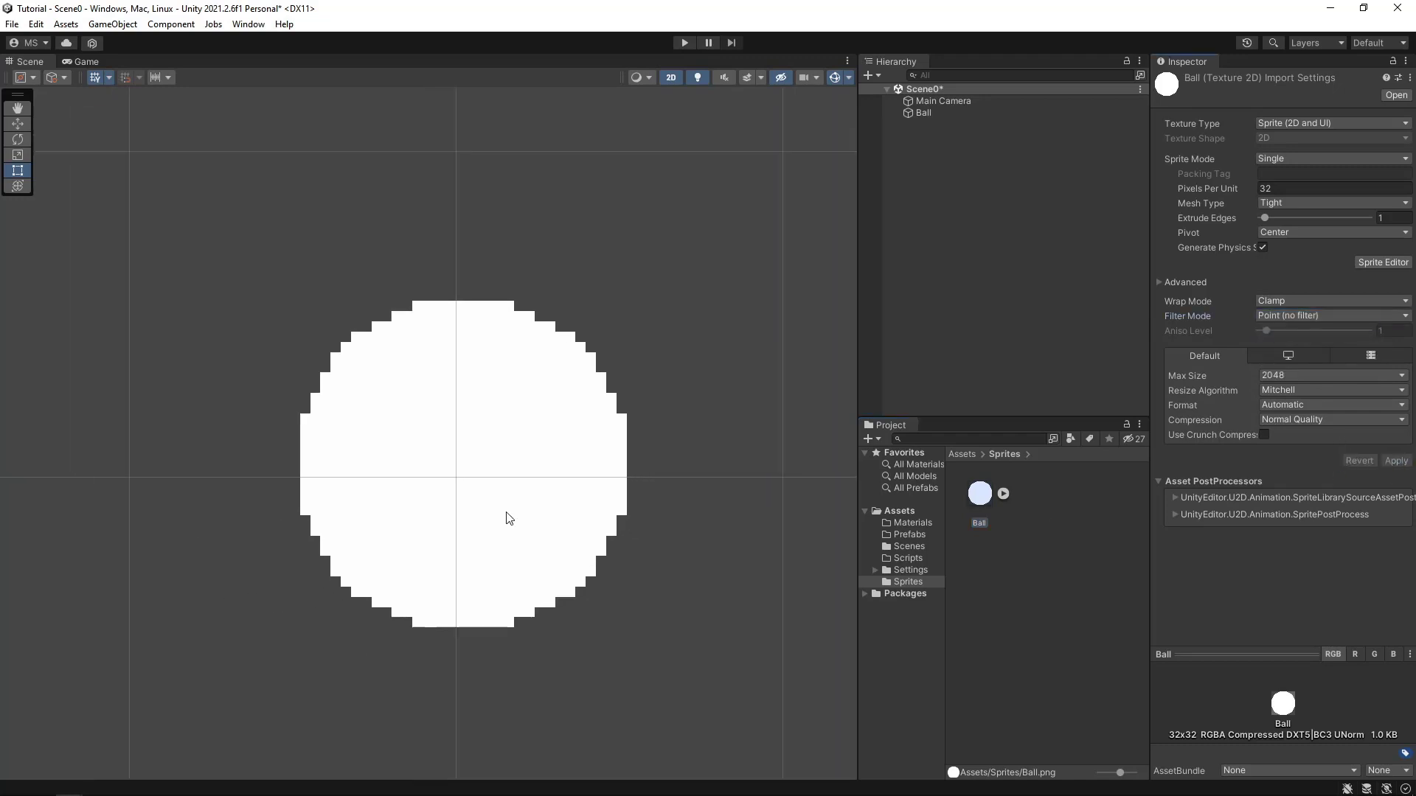
scroll(506, 519, "down", 8)
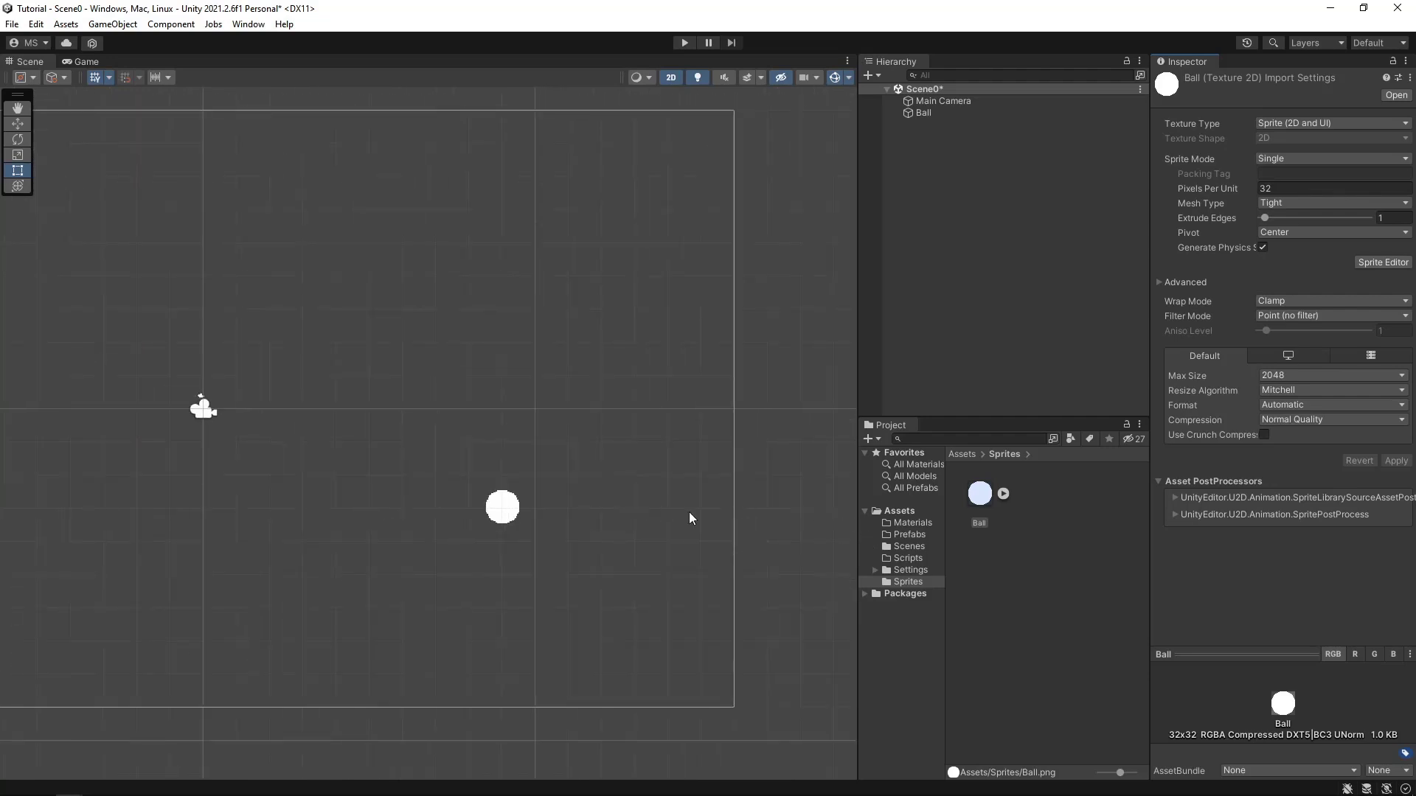
scroll(361, 435, "down", 1)
middle_click_drag(242, 408, 458, 356)
scroll(458, 356, "down", 1)
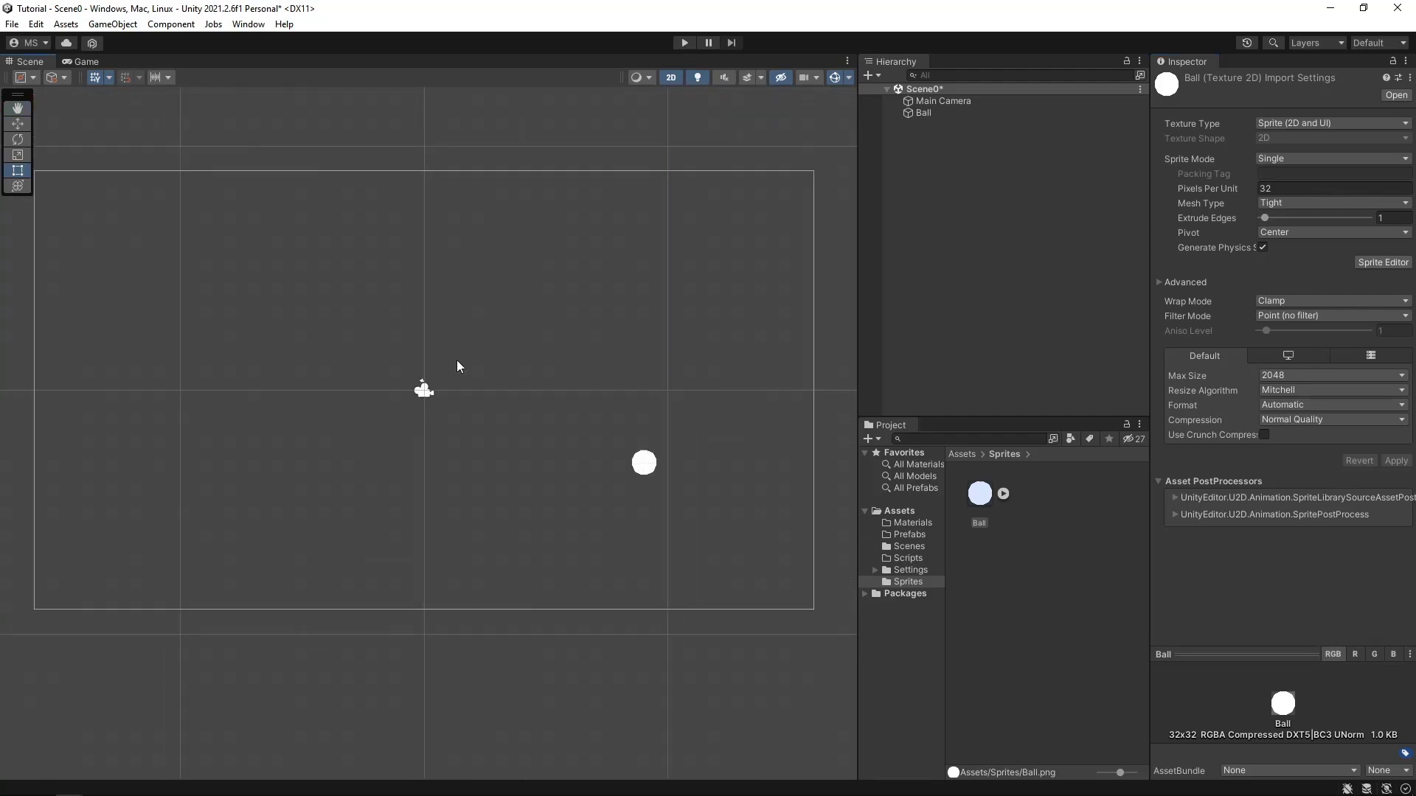
middle_click_drag(373, 398, 405, 427)
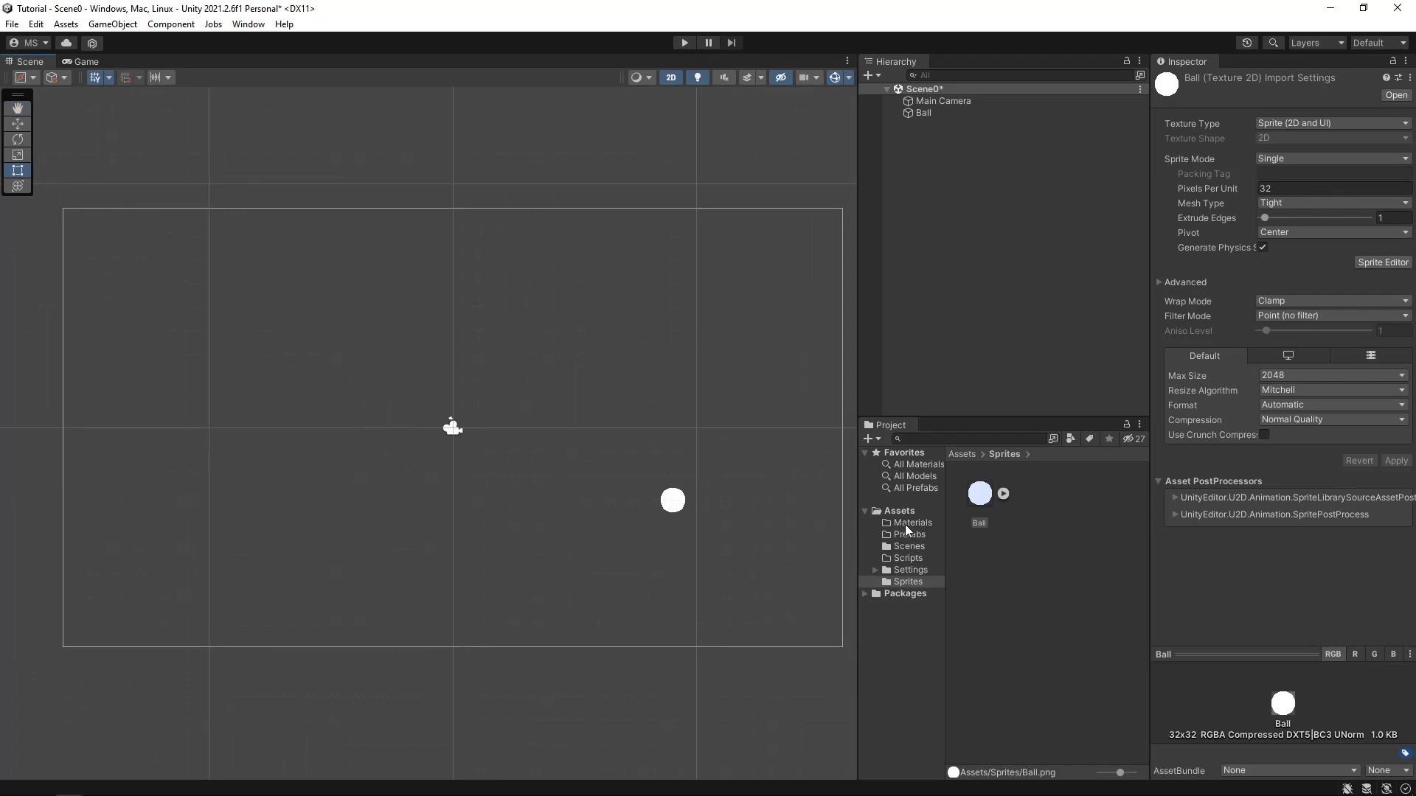
Create a URP Sprite Unlit Shader Graph named Ball in Materials and open it
left_click(914, 522)
right_click(983, 498)
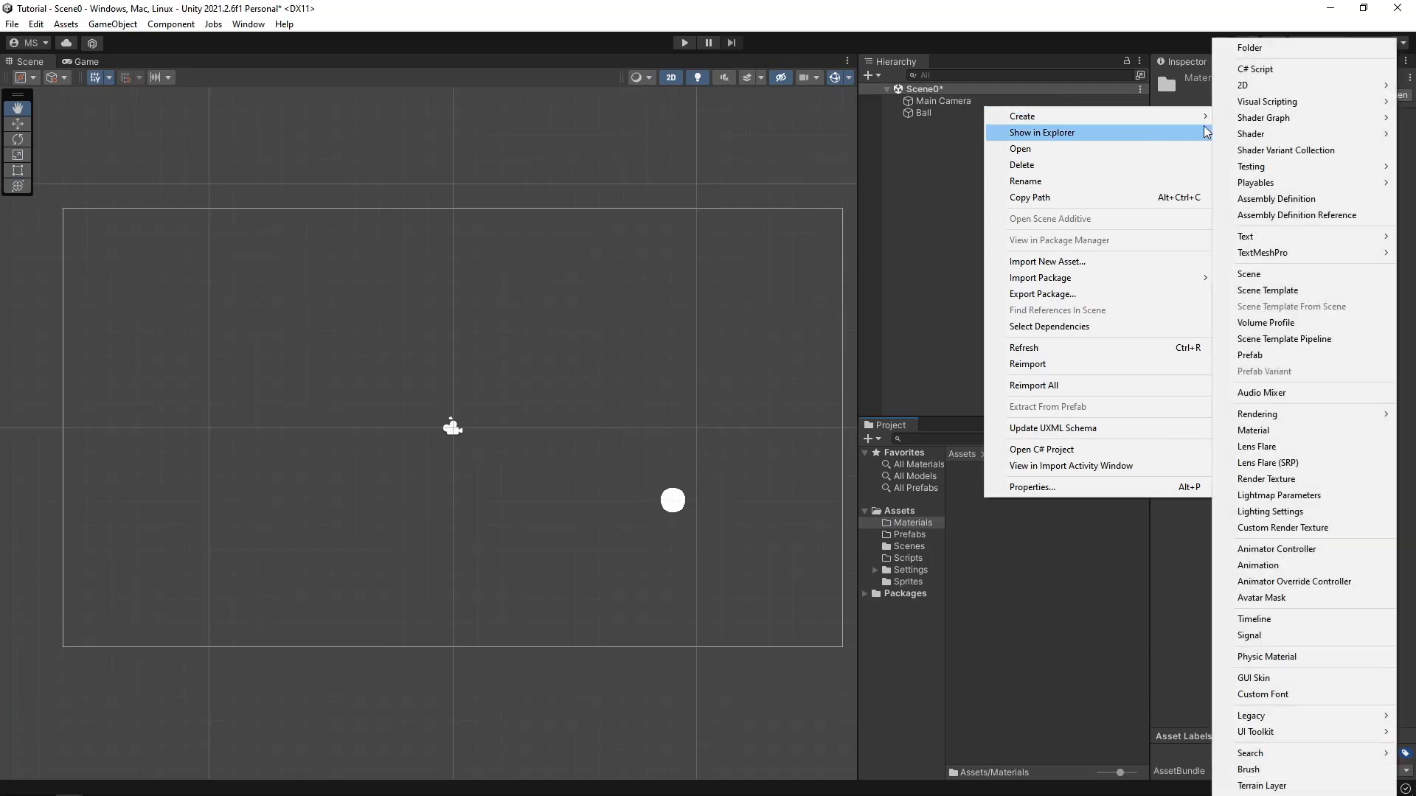
mouse_move(1213, 118)
mouse_move(1287, 120)
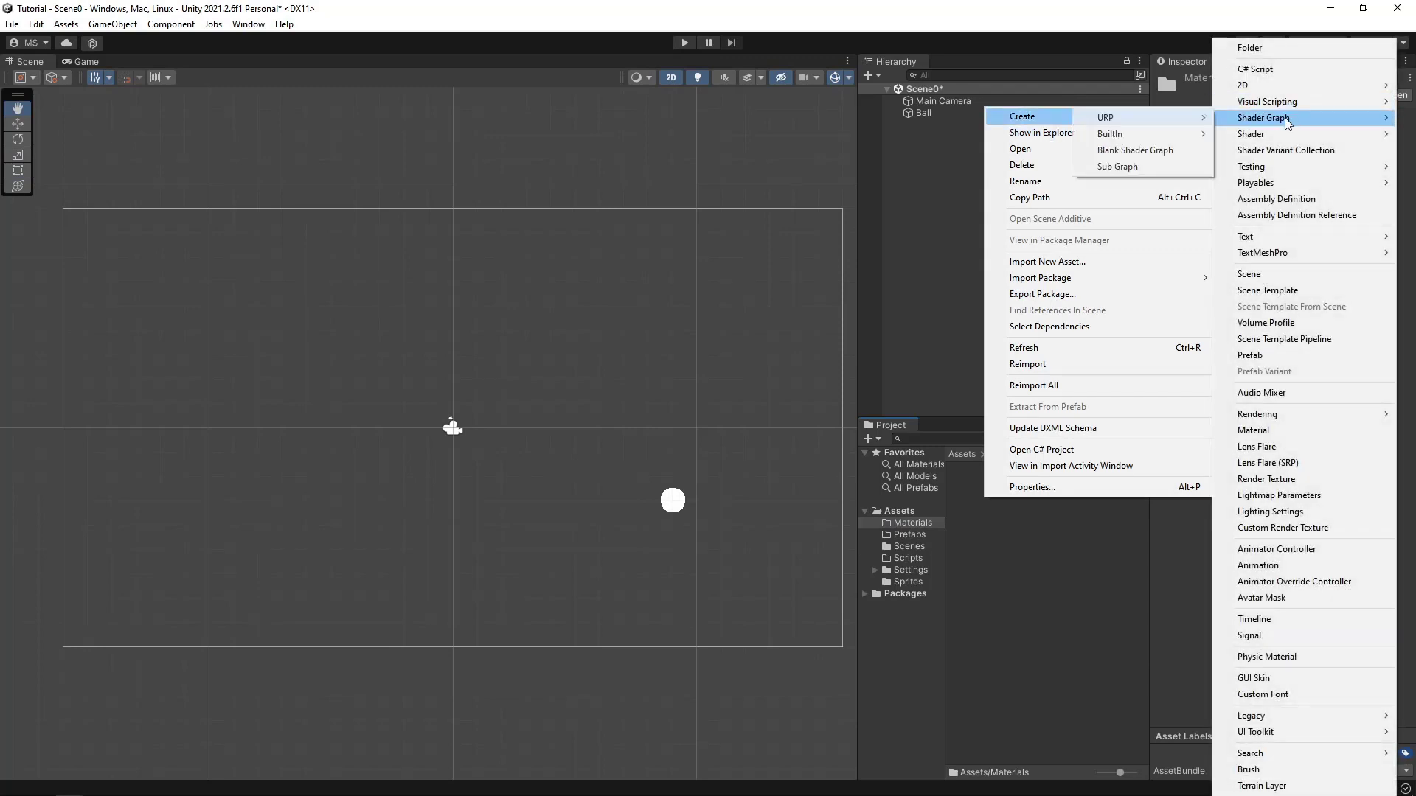
mouse_move(1168, 124)
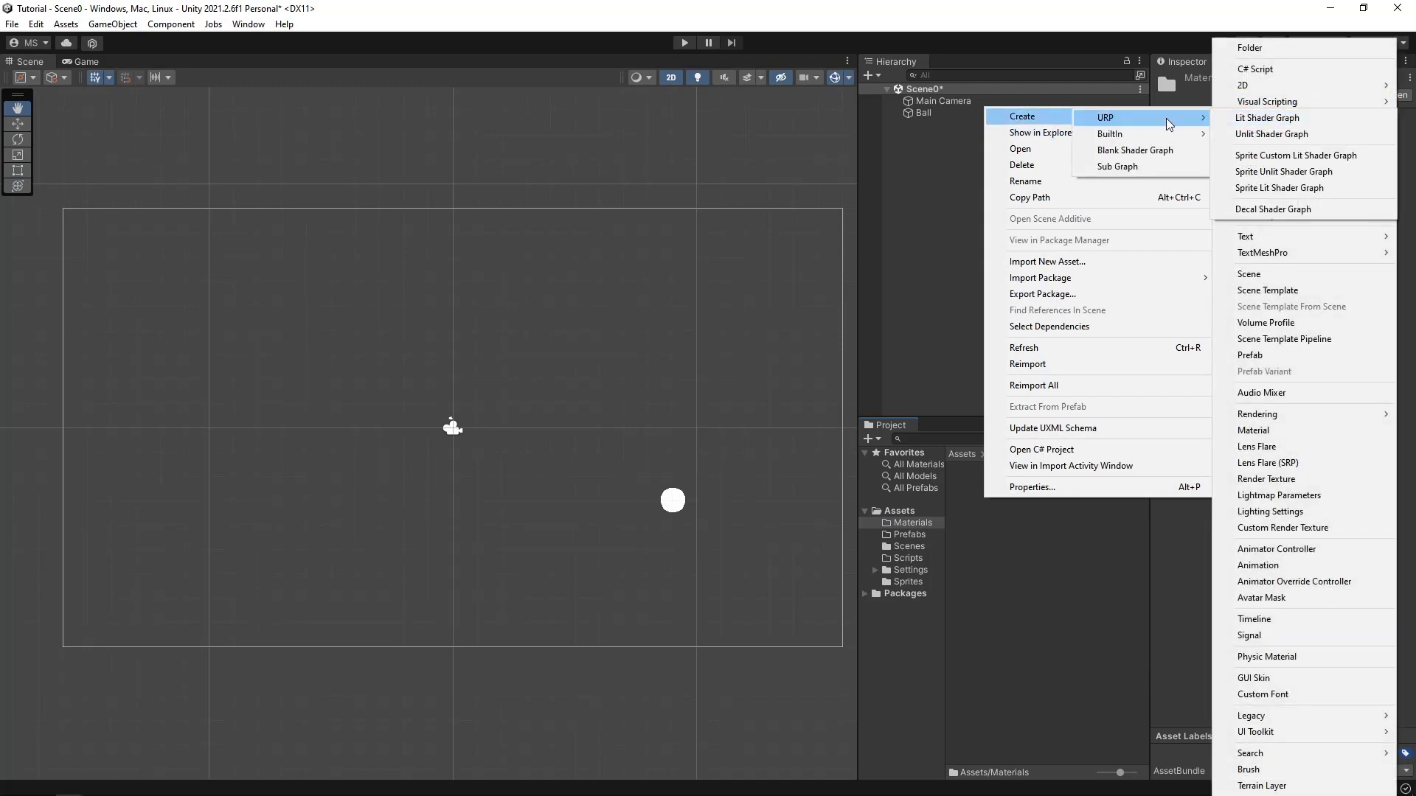
left_click(1290, 172)
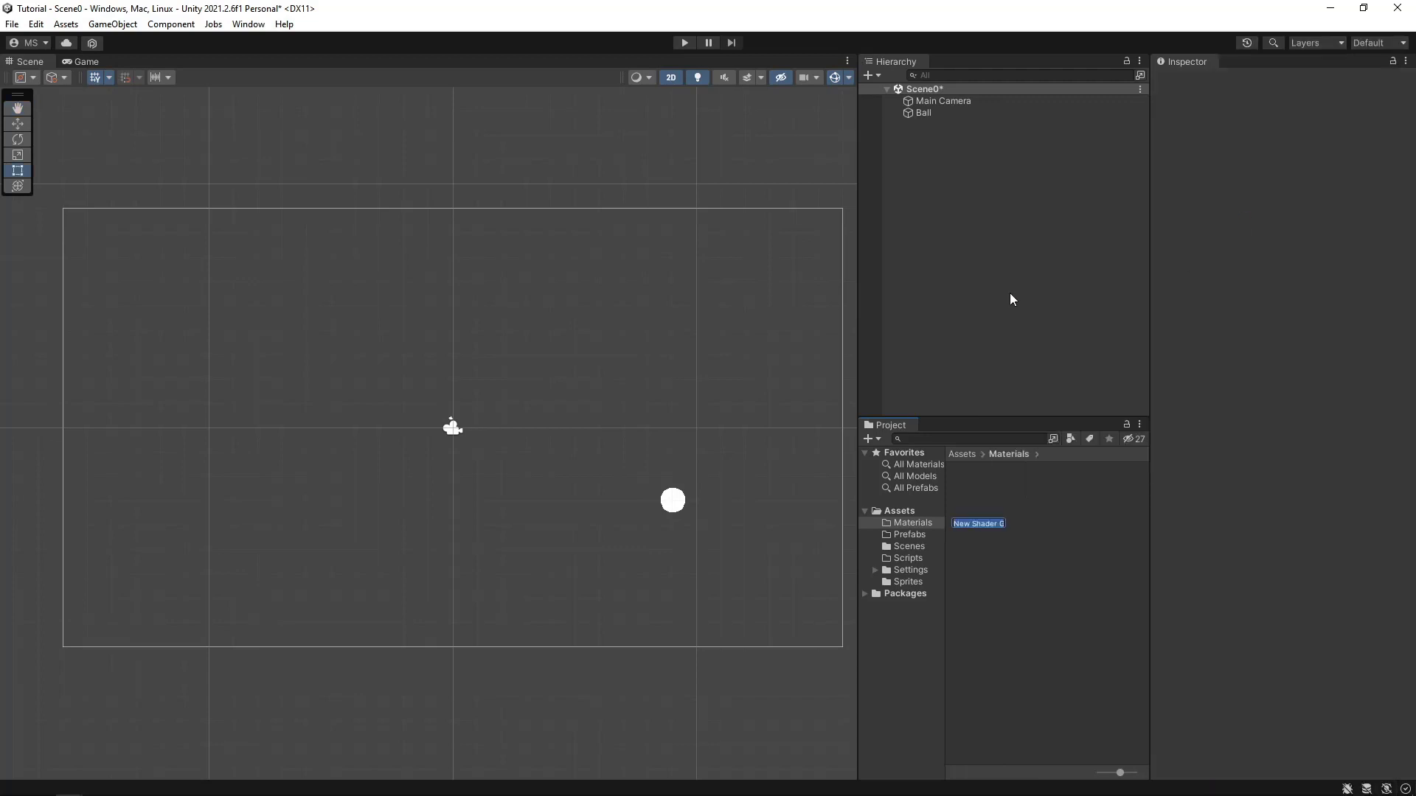
type("Ball")
key("Return")
key("Return")
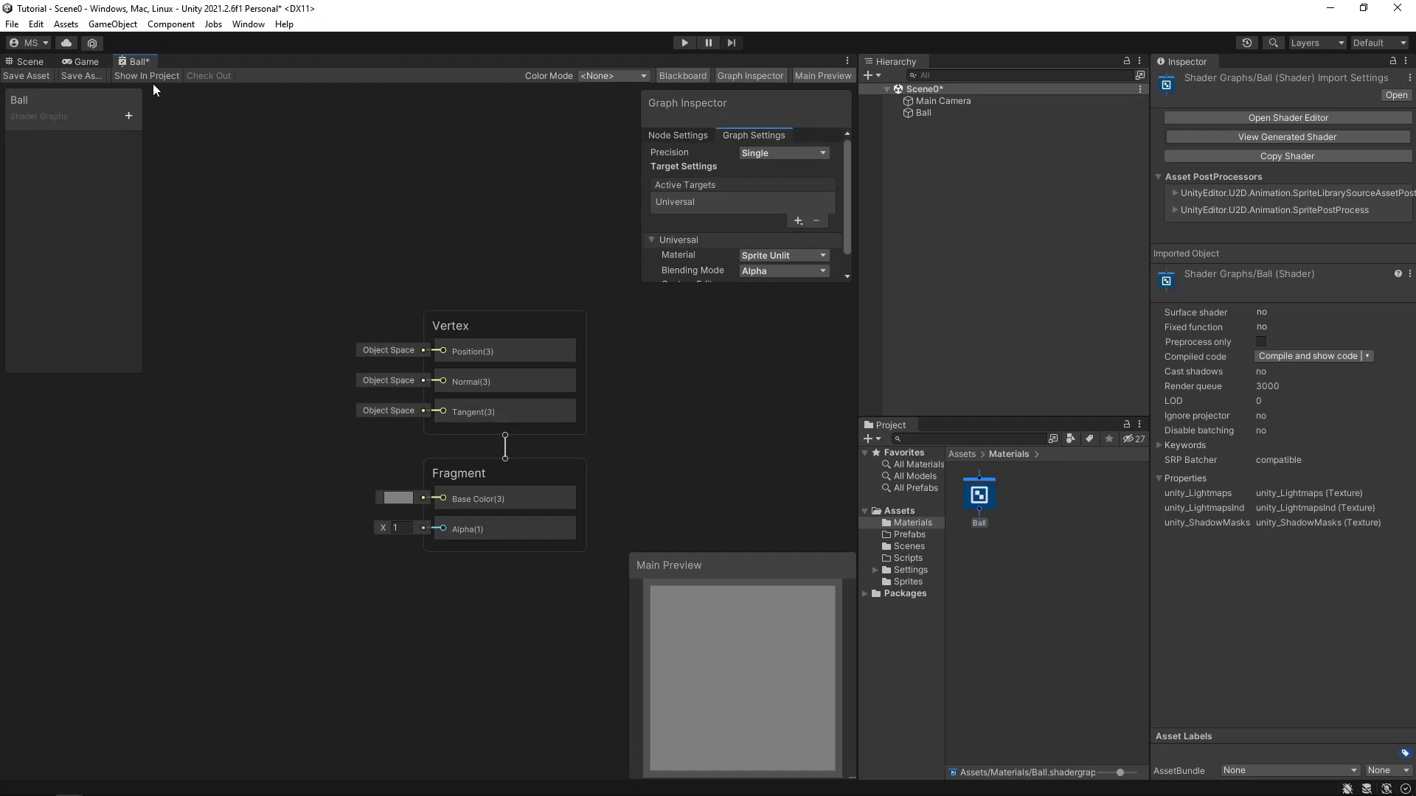
Float and maximize the Ball shader graph window, framing the Vertex and Fragment stacks
left_click_drag(137, 62, 383, 430)
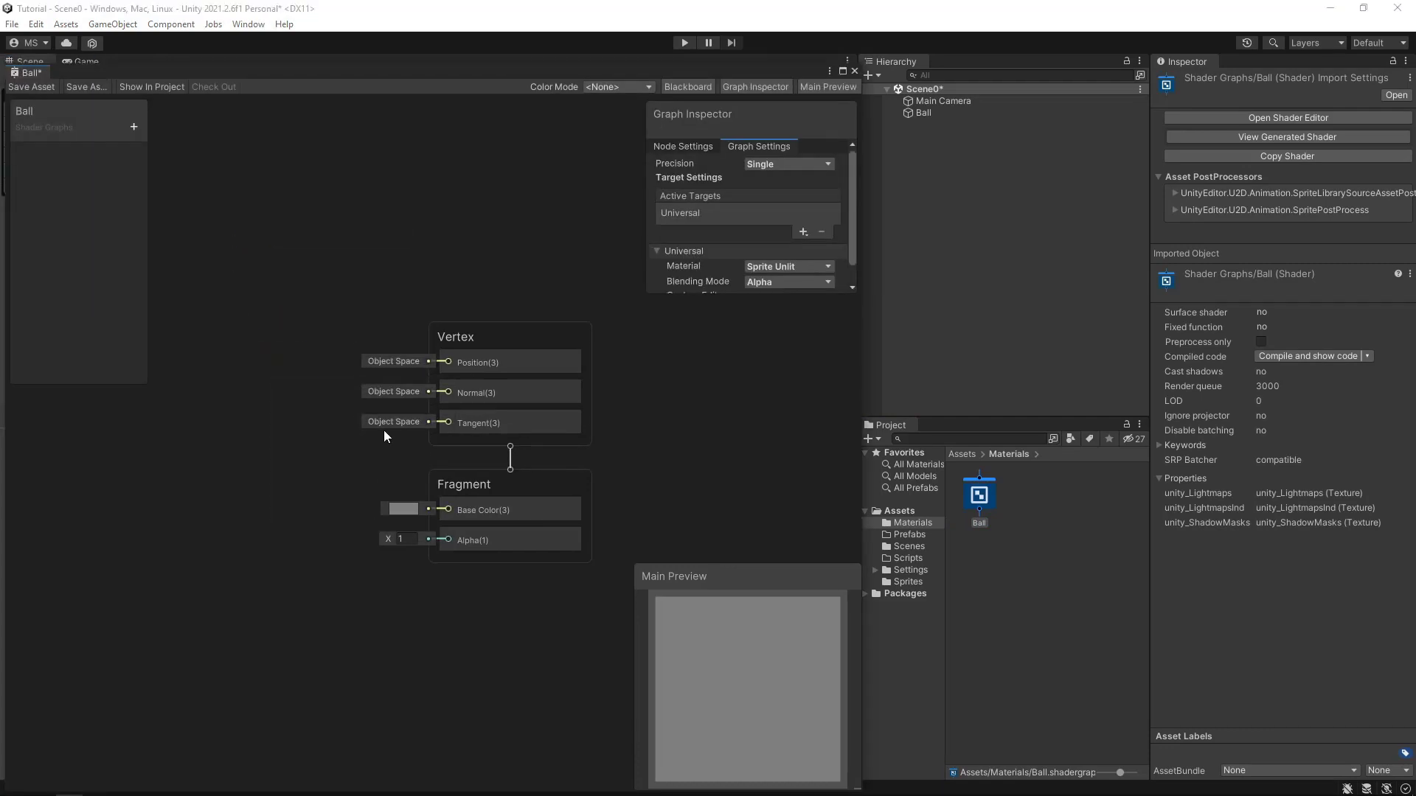
left_click(841, 72)
mouse_move(25, 59)
left_mouse_down()
mouse_move(136, 89)
mouse_move(120, 37)
mouse_move(25, 59)
left_mouse_up()
middle_click_drag(213, 141, 381, 129)
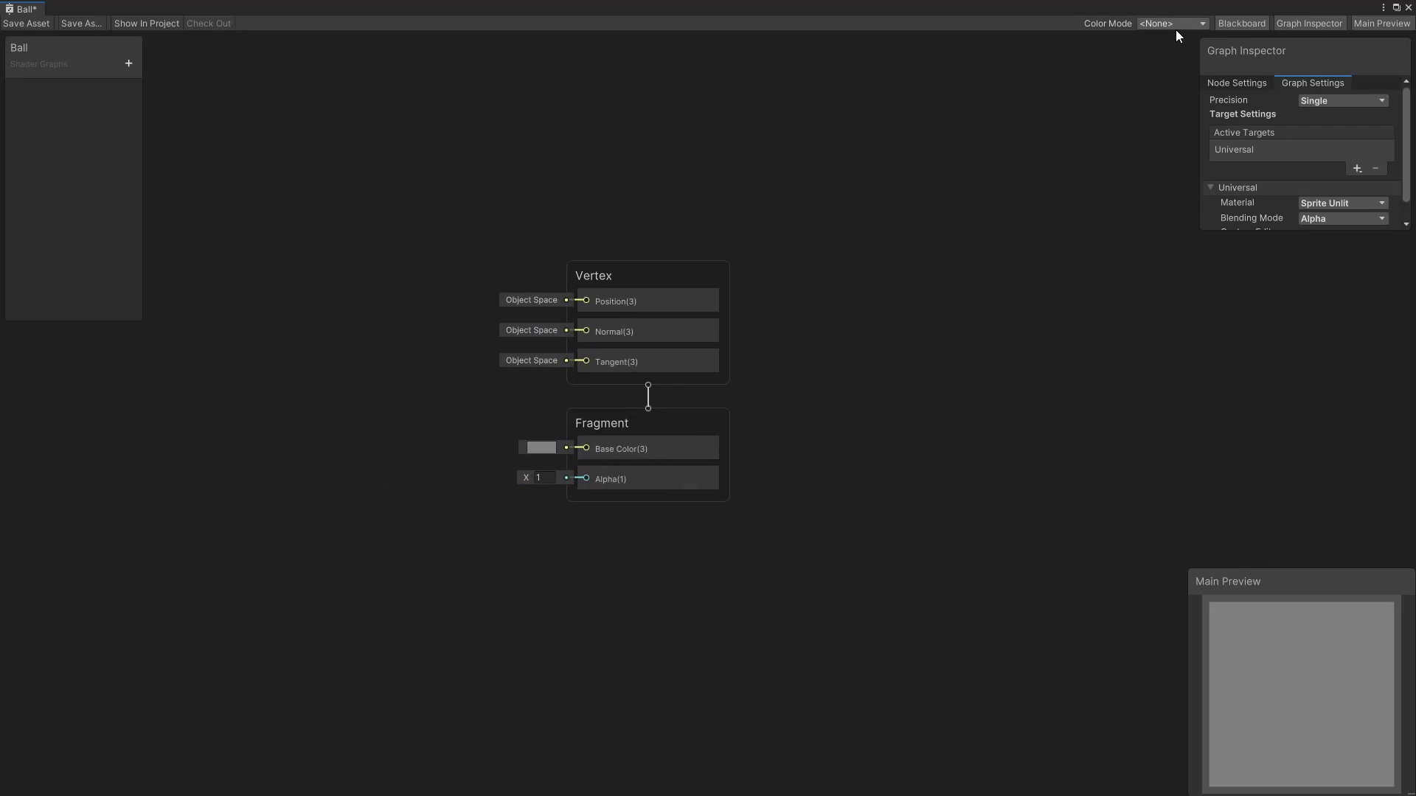
scroll(1294, 187, "down", 1)
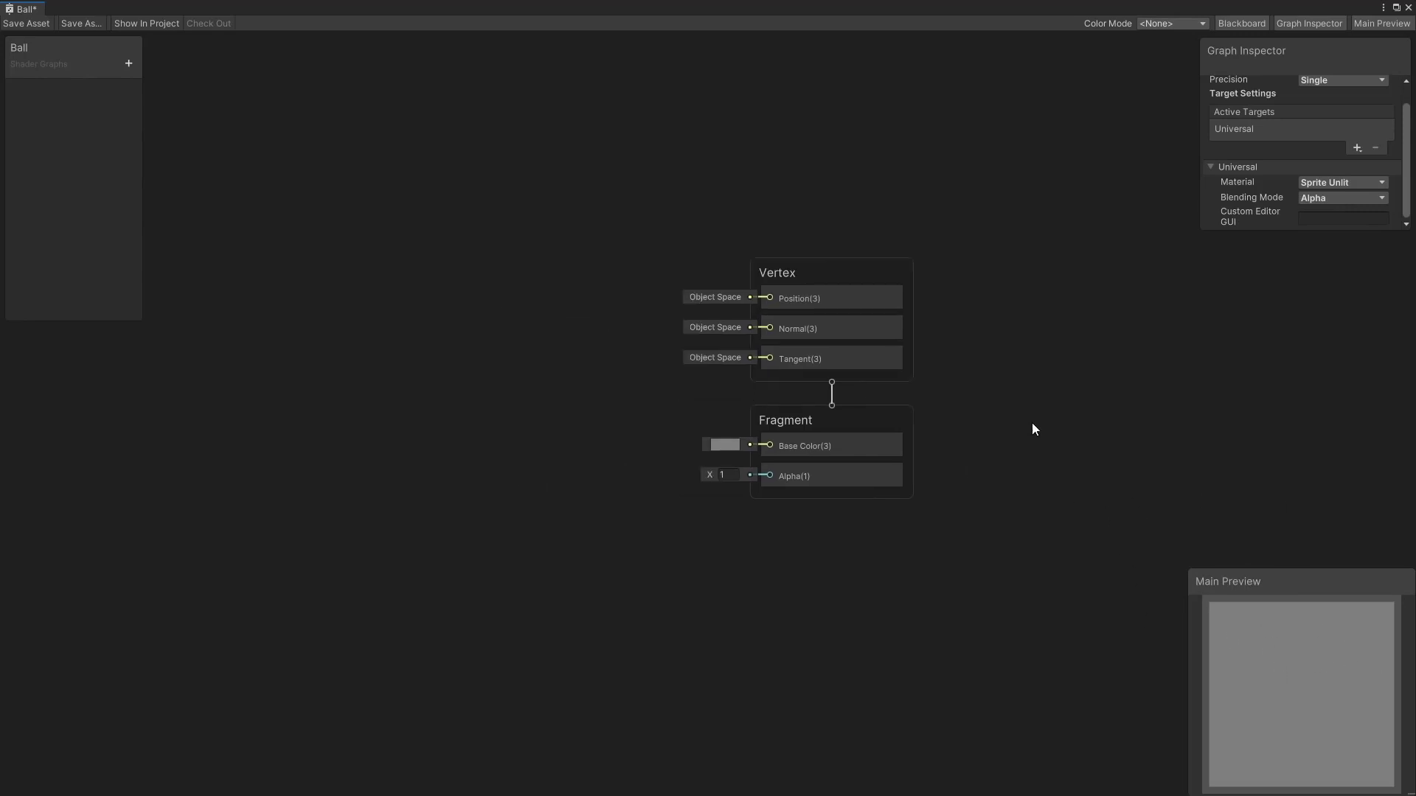
scroll(218, 389, "up", 3)
middle_click_drag(218, 389, 618, 304)
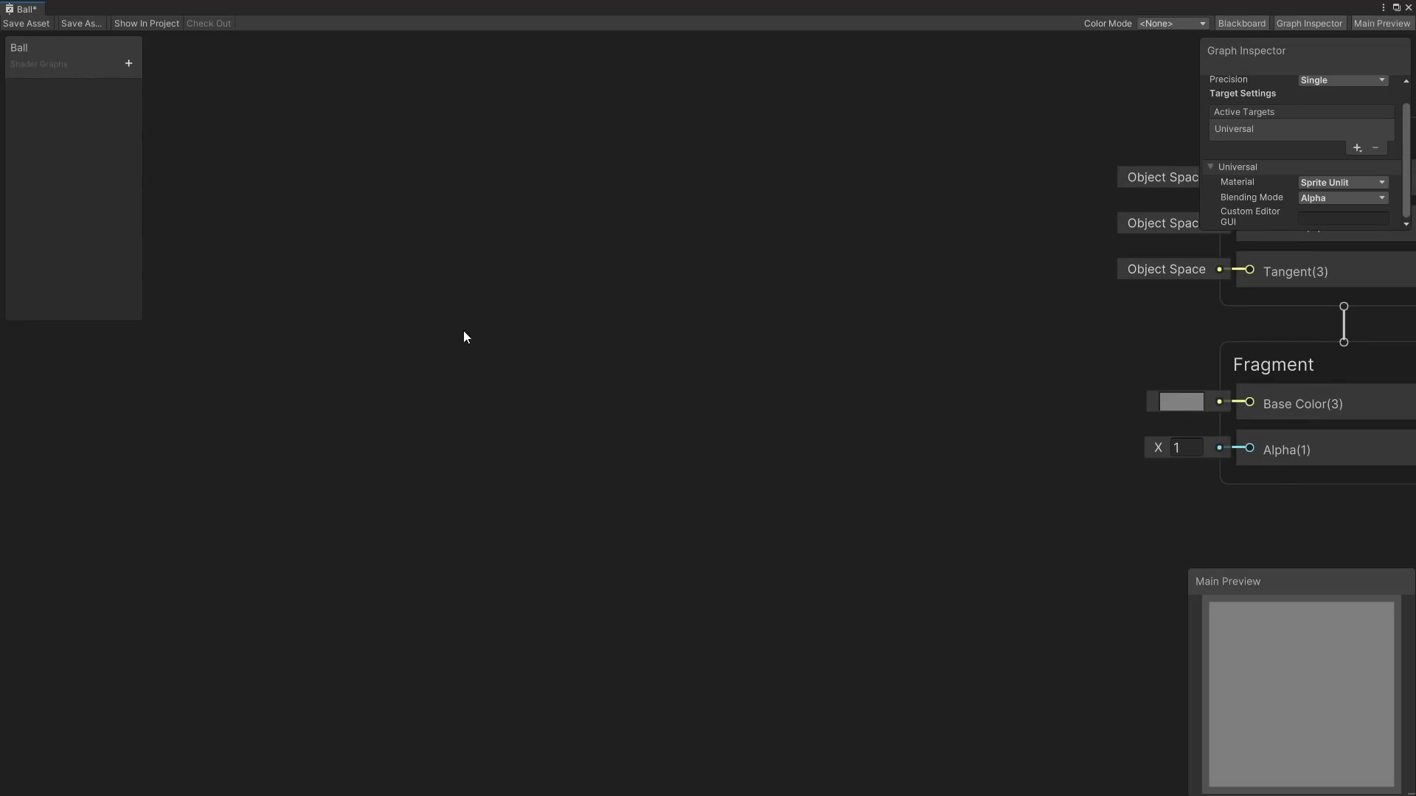
Add a UV node to the Ball shader graph
key("space")
type("uv")
key("Return")
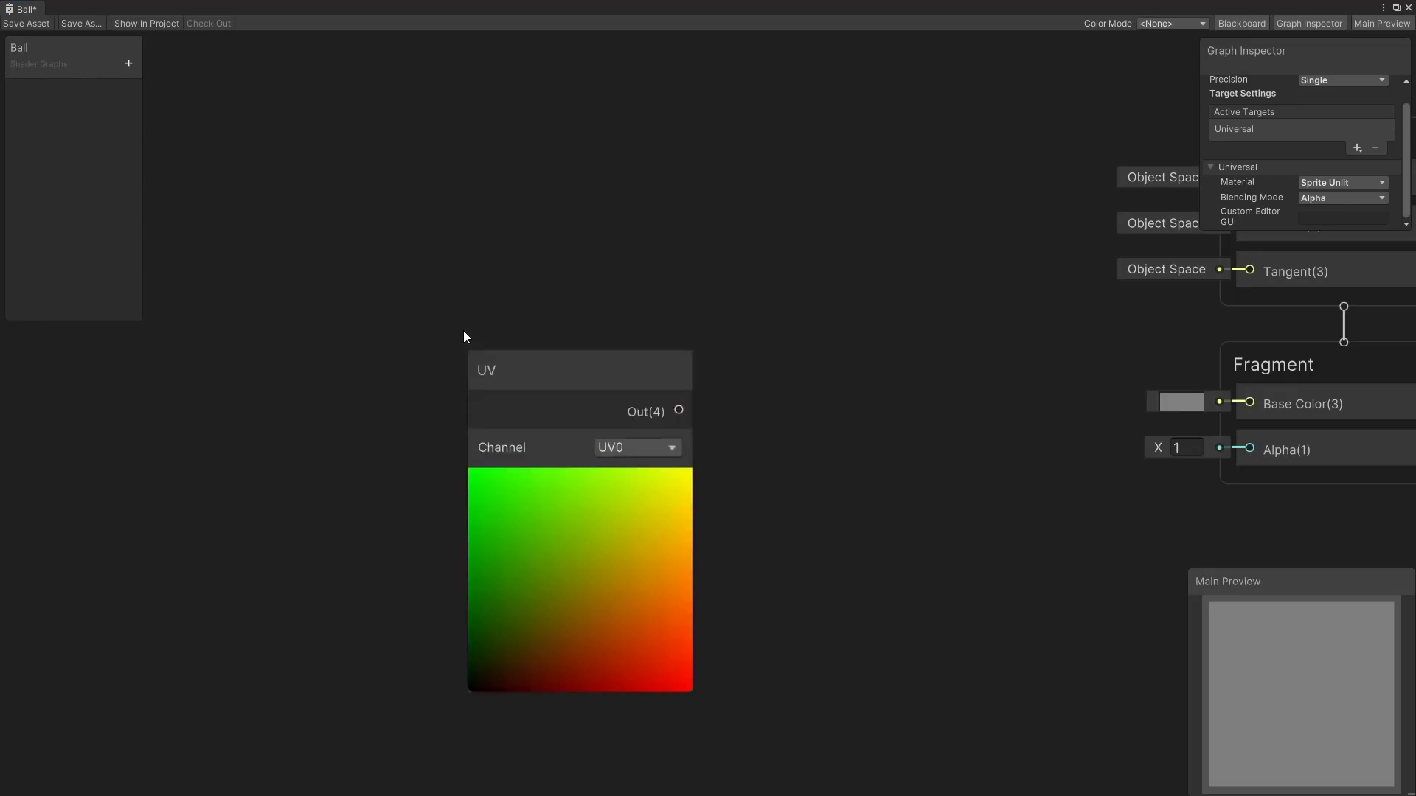
left_click_drag(563, 401, 374, 194)
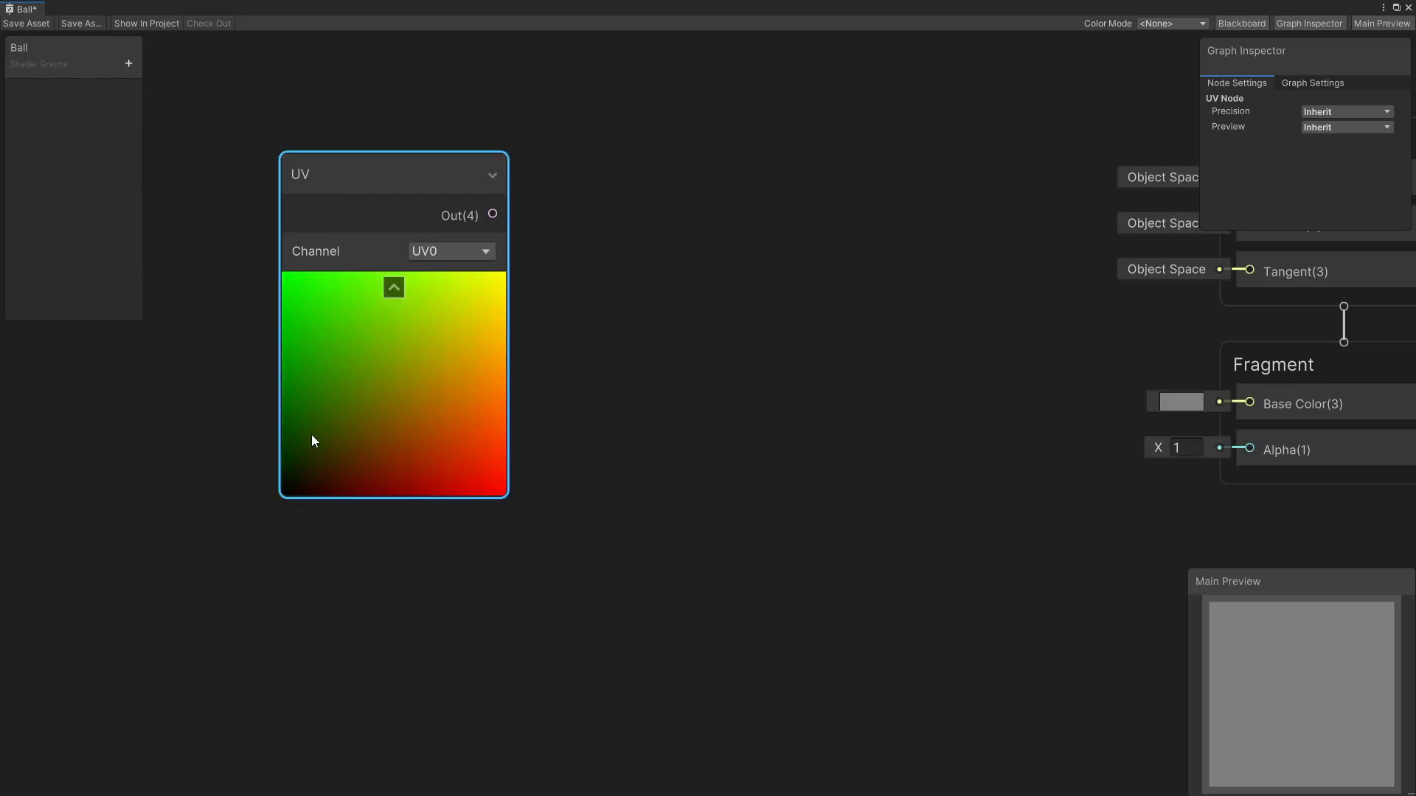
Connect the UV output to a new Split node
left_click_drag(492, 214, 586, 228)
type("split")
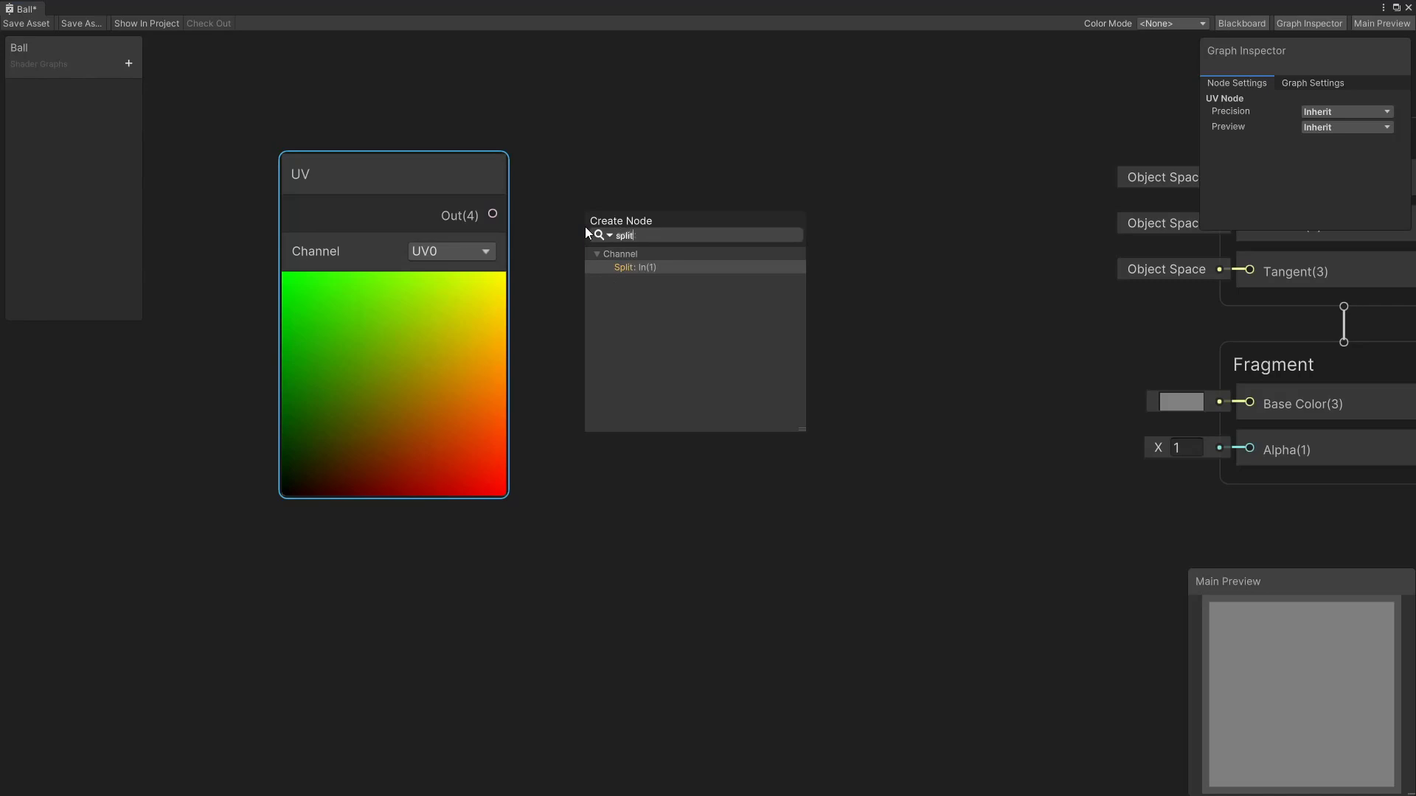
key("Return")
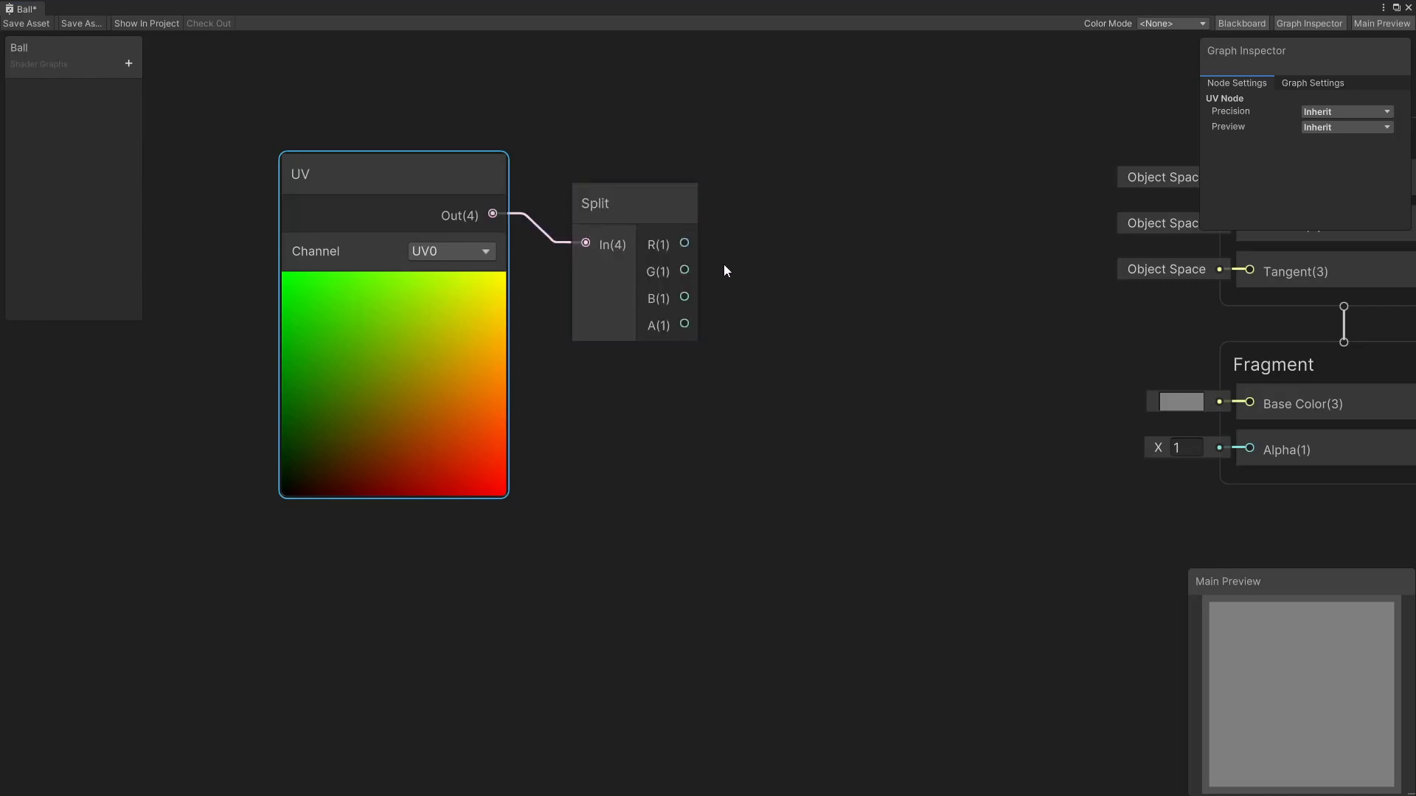
left_click_drag(660, 218, 614, 190)
middle_click_drag(745, 236, 375, 265)
middle_click_drag(385, 360, 512, 381)
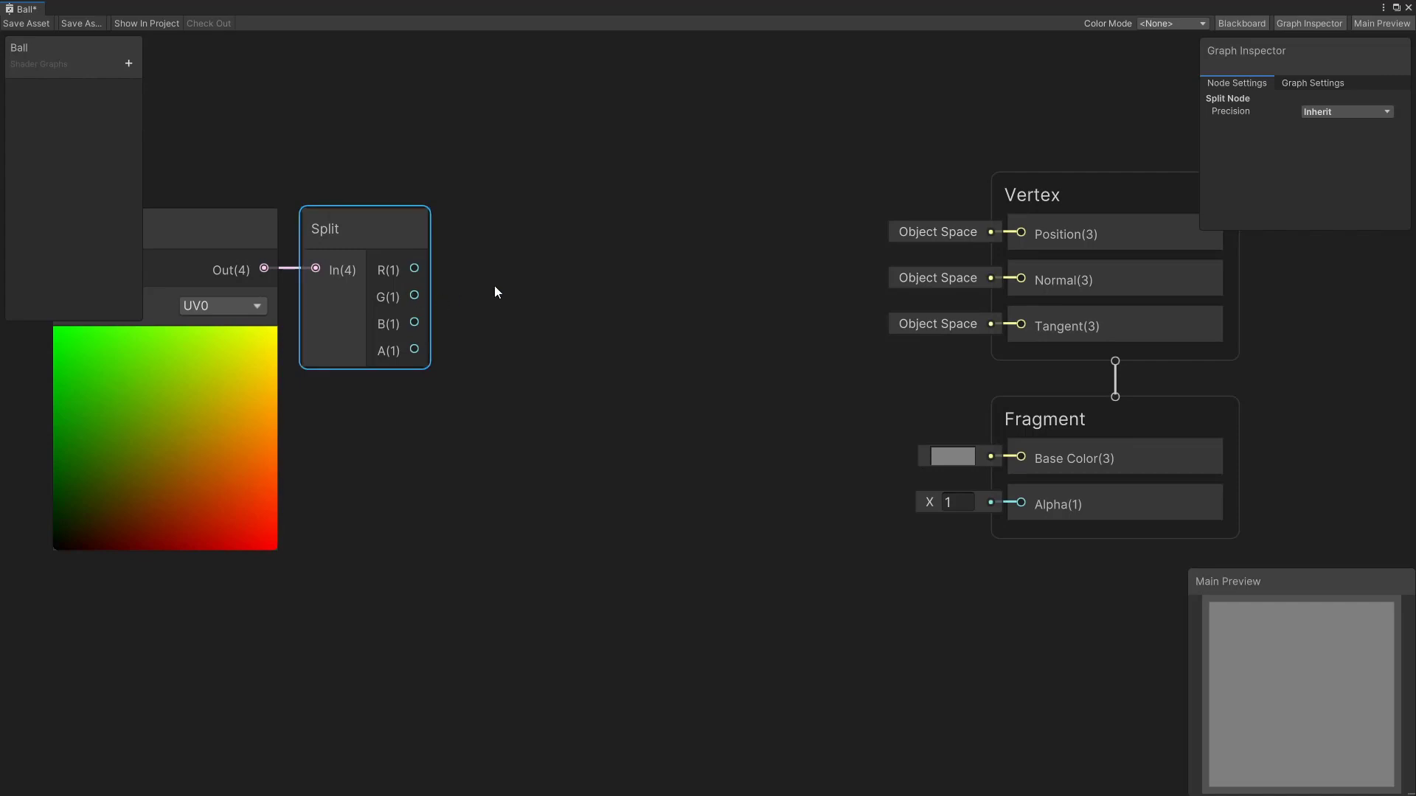
scroll(476, 341, "down", 3)
Create a Remap node from Split's R output with In Min Max minimum 0
left_click_drag(783, 117, 1226, 381)
left_click(577, 351)
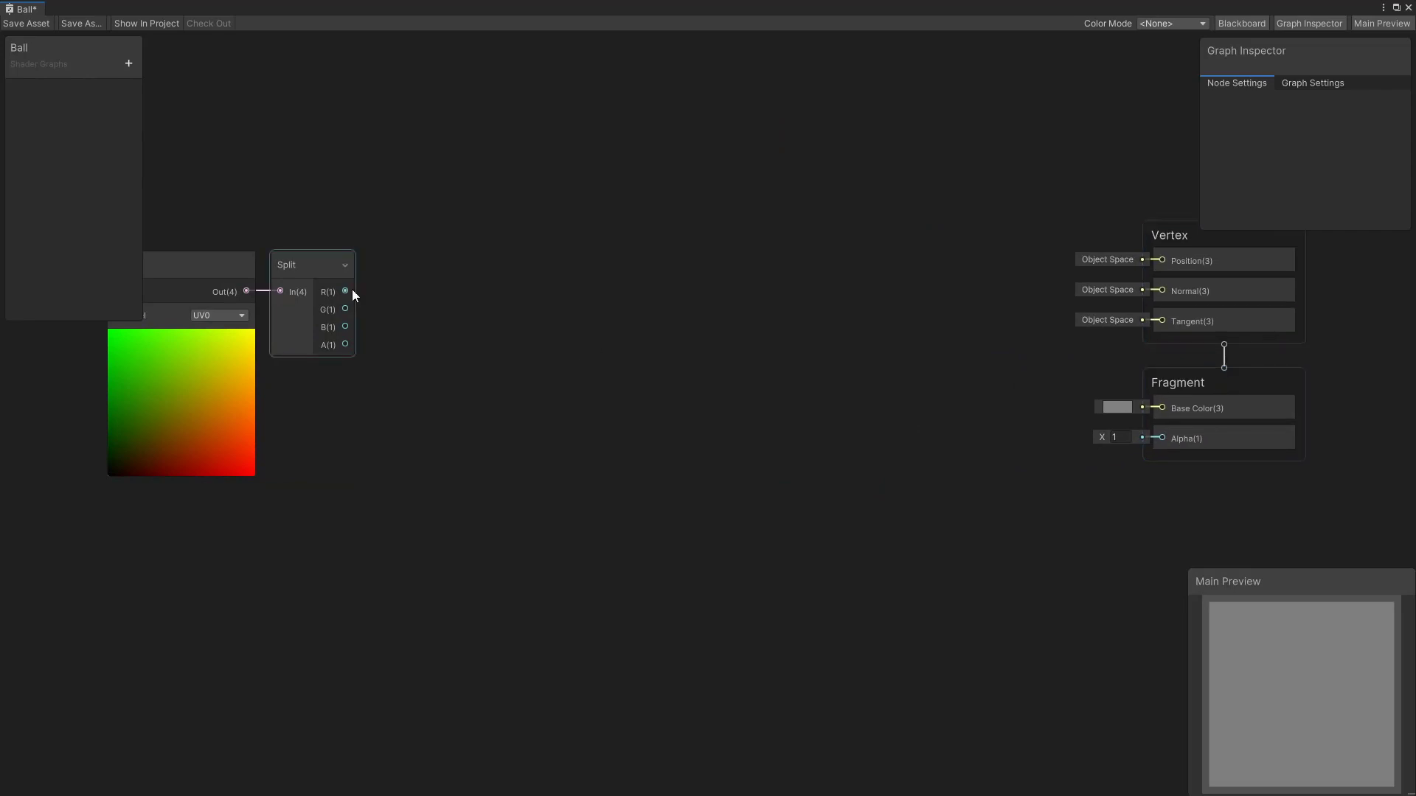
left_click_drag(345, 292, 477, 205)
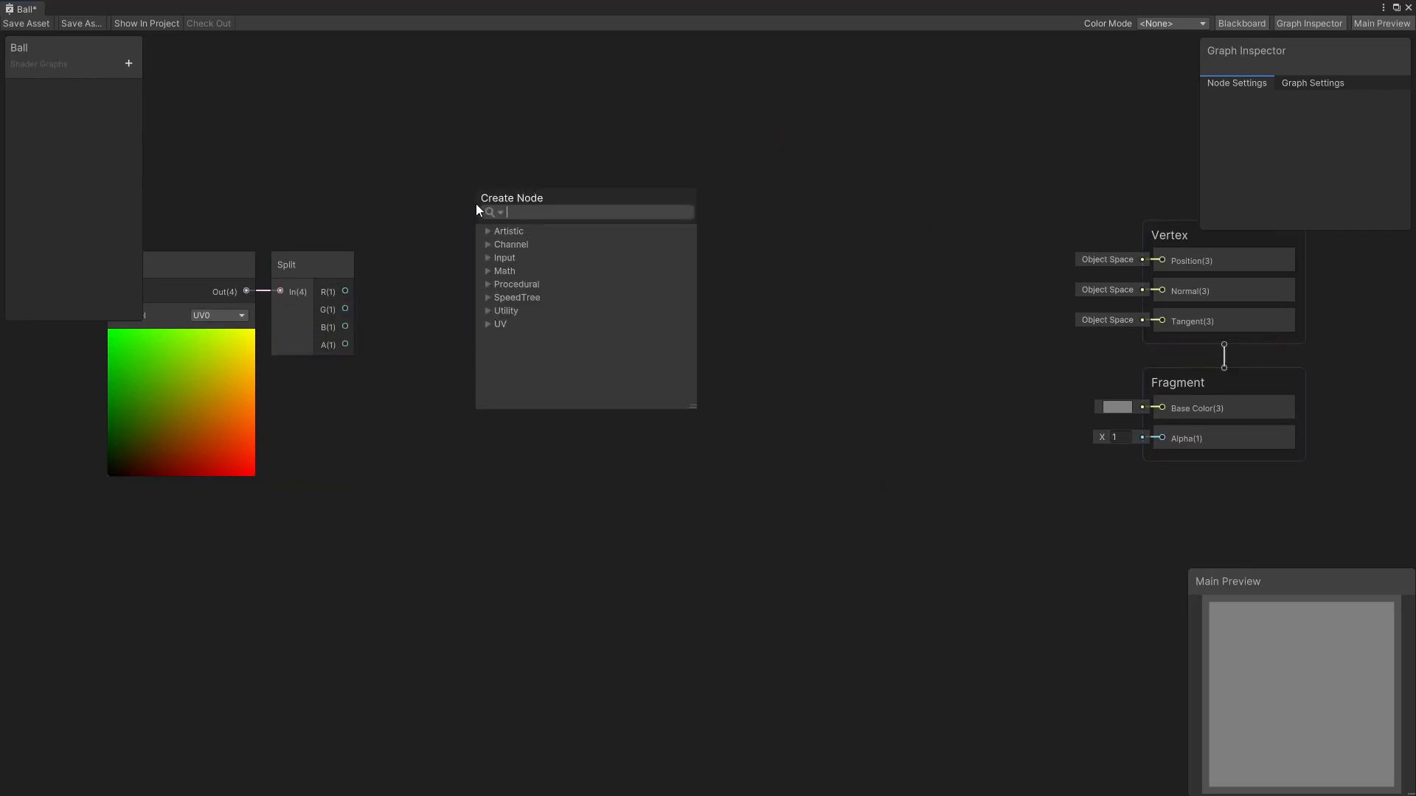
type("remap")
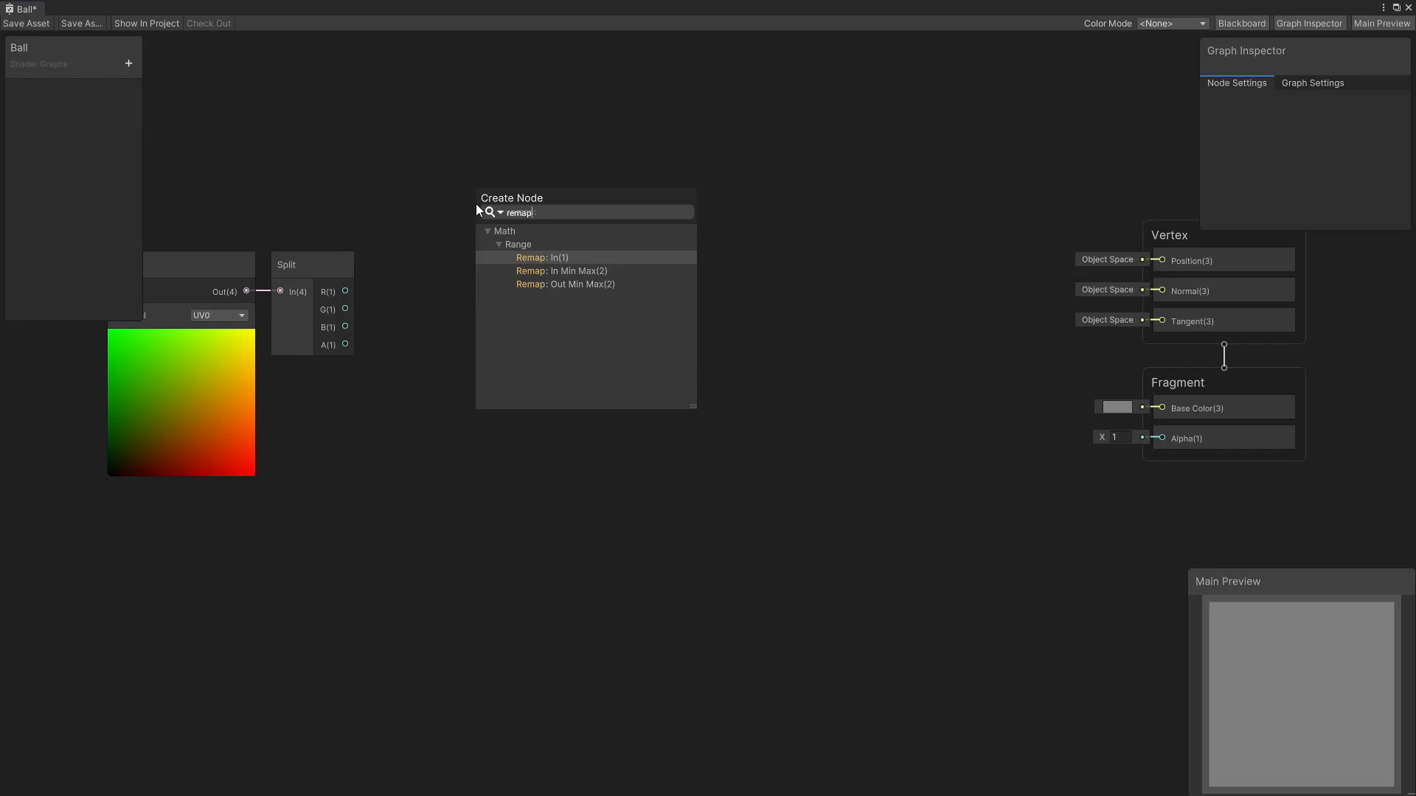
key("Return")
scroll(453, 229, "up", 3)
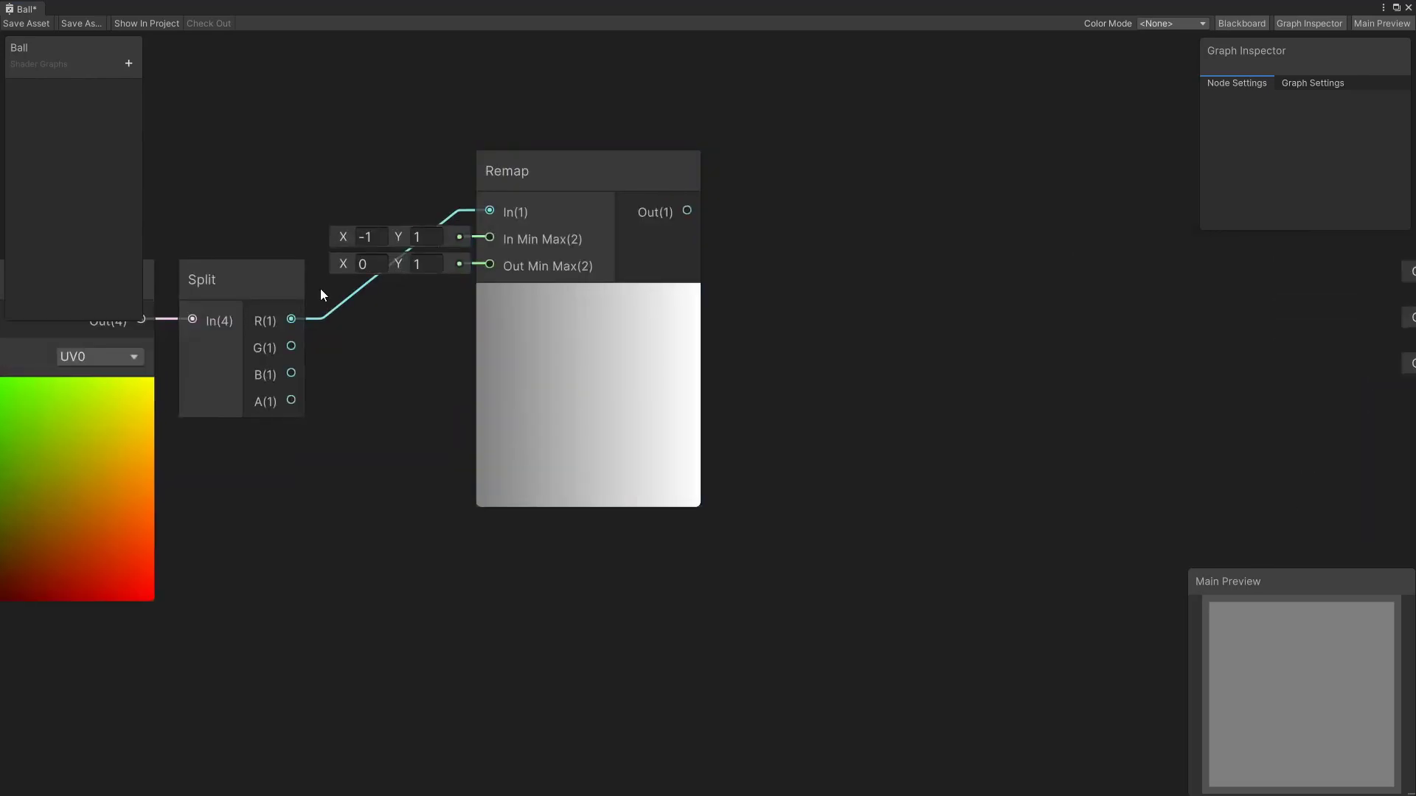
left_click(369, 238)
type("0")
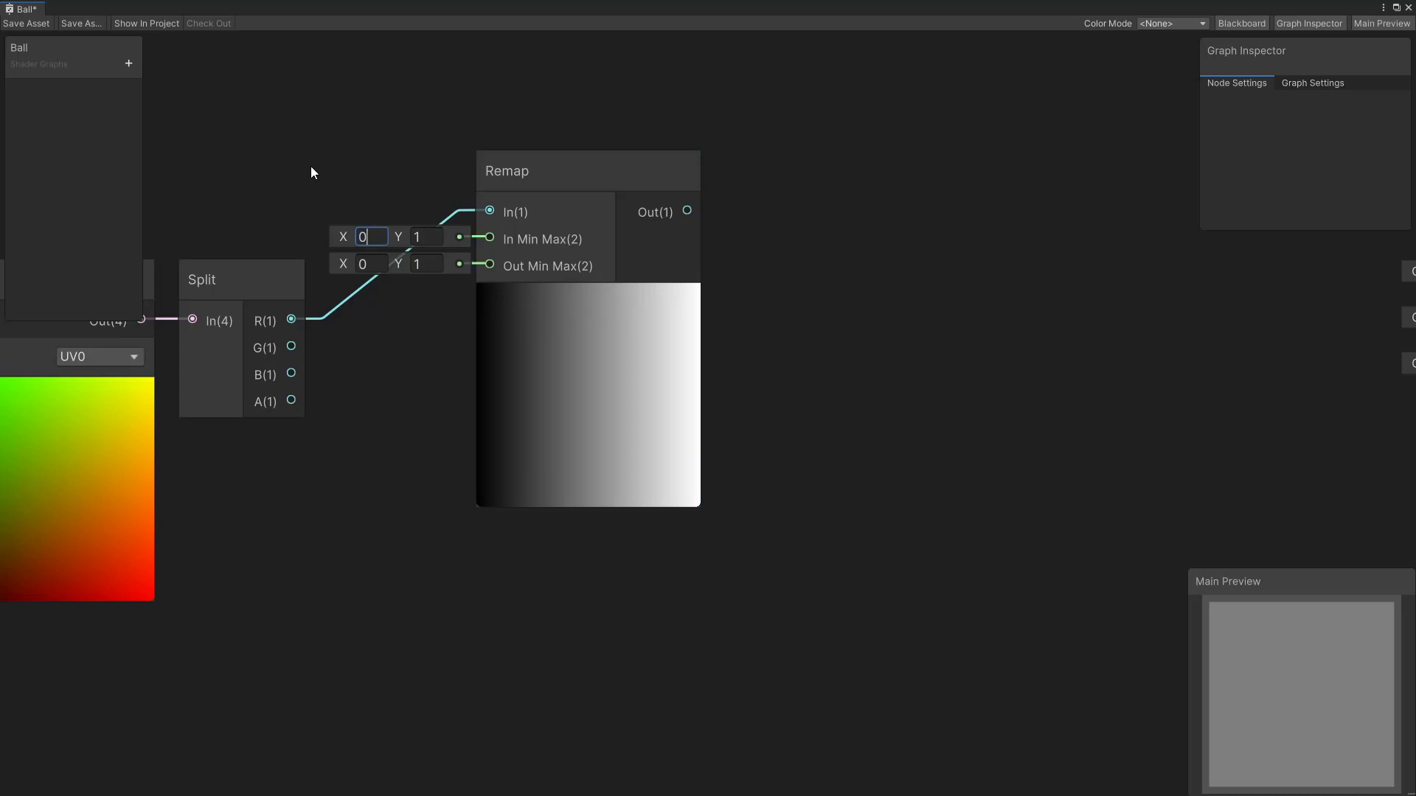
key("Return")
scroll(634, 317, "up", 3)
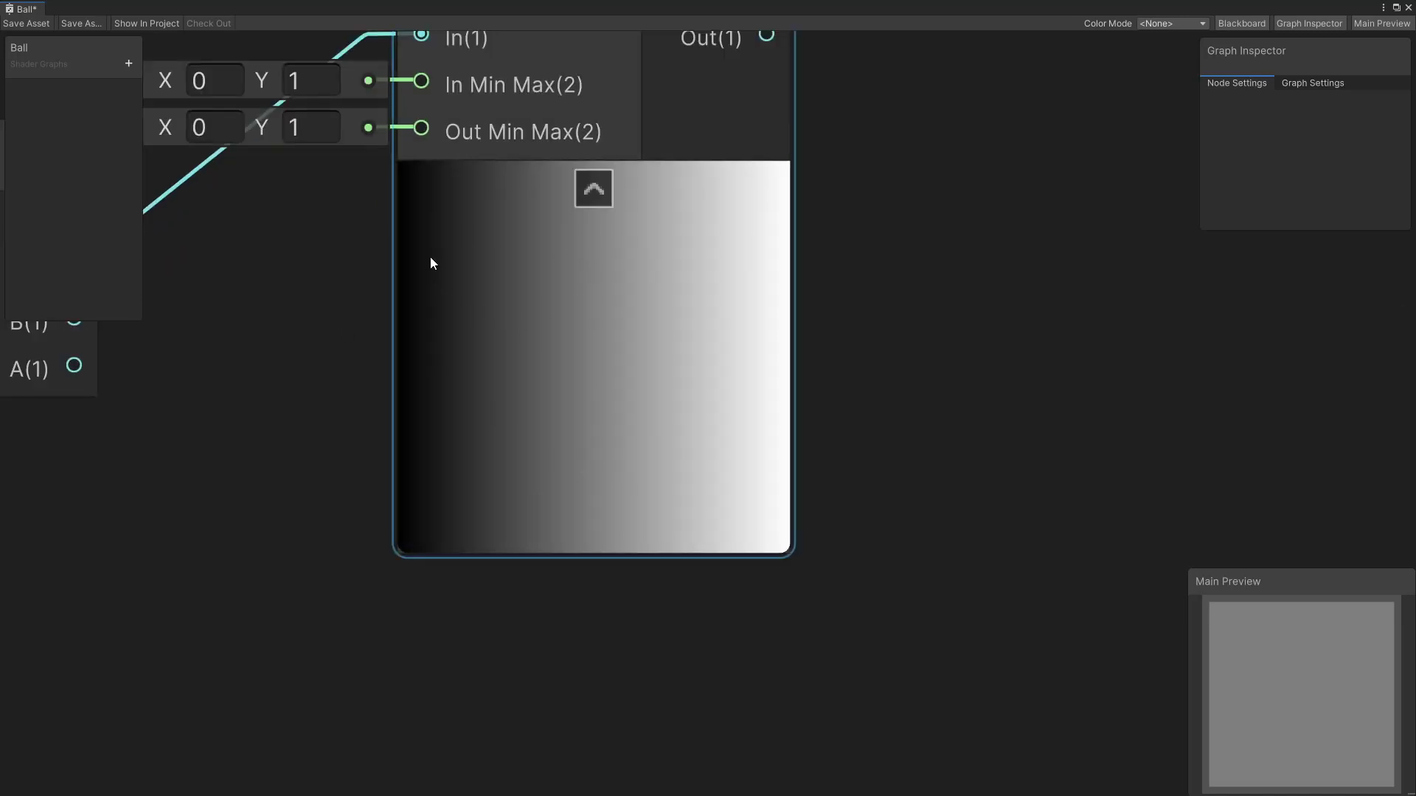
Set the Remap node's Out Min Max minimum to 0.3
middle_click_drag(319, 218, 559, 436)
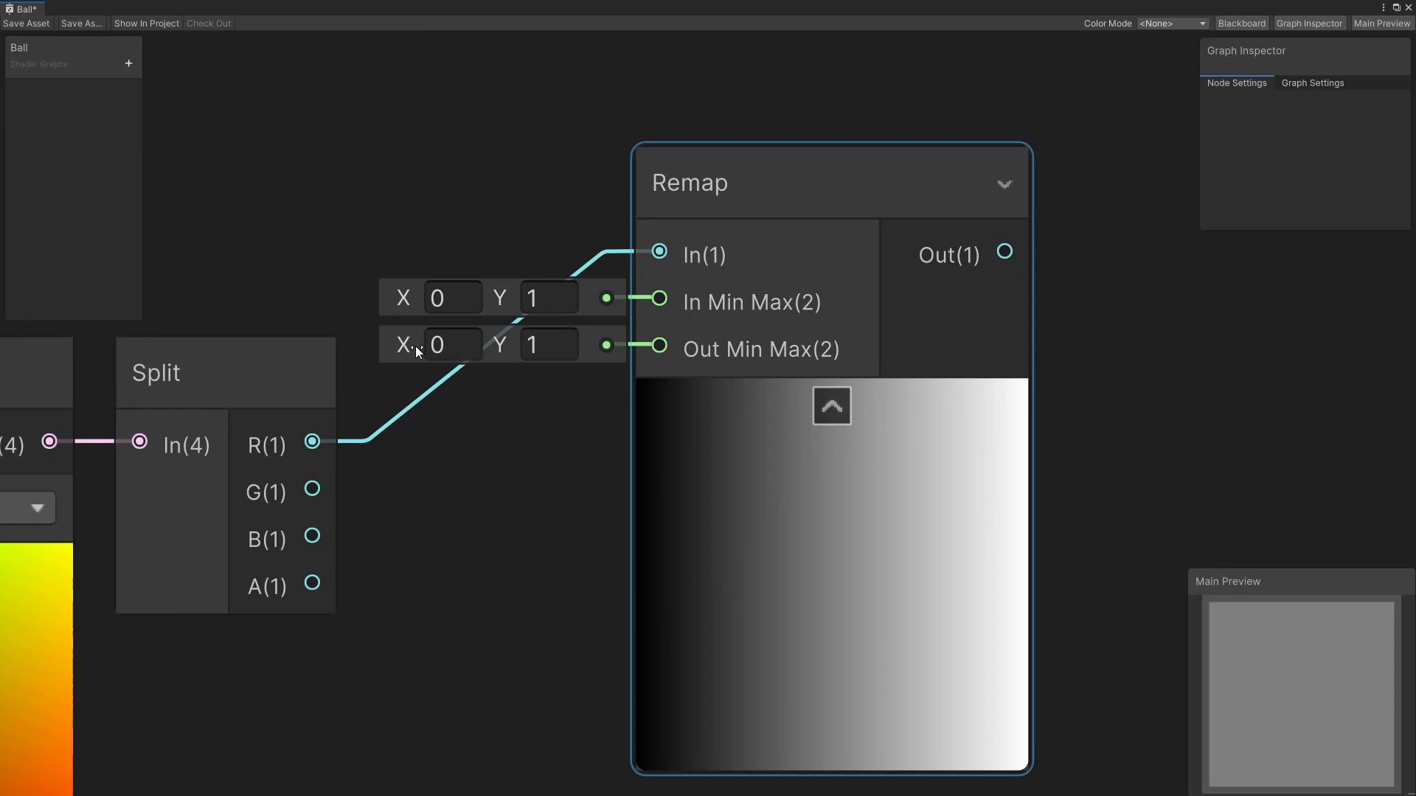
left_click(451, 343)
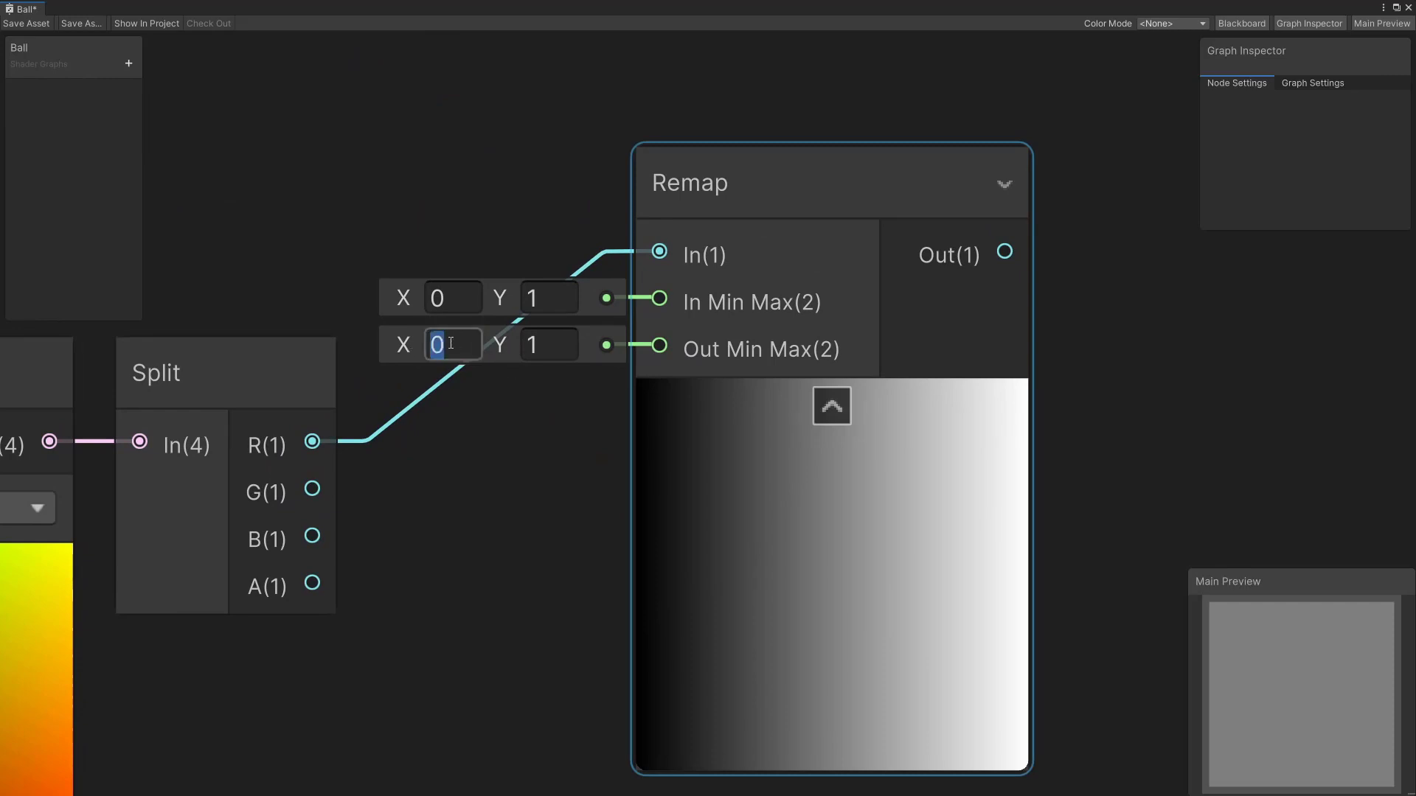
type("0.2")
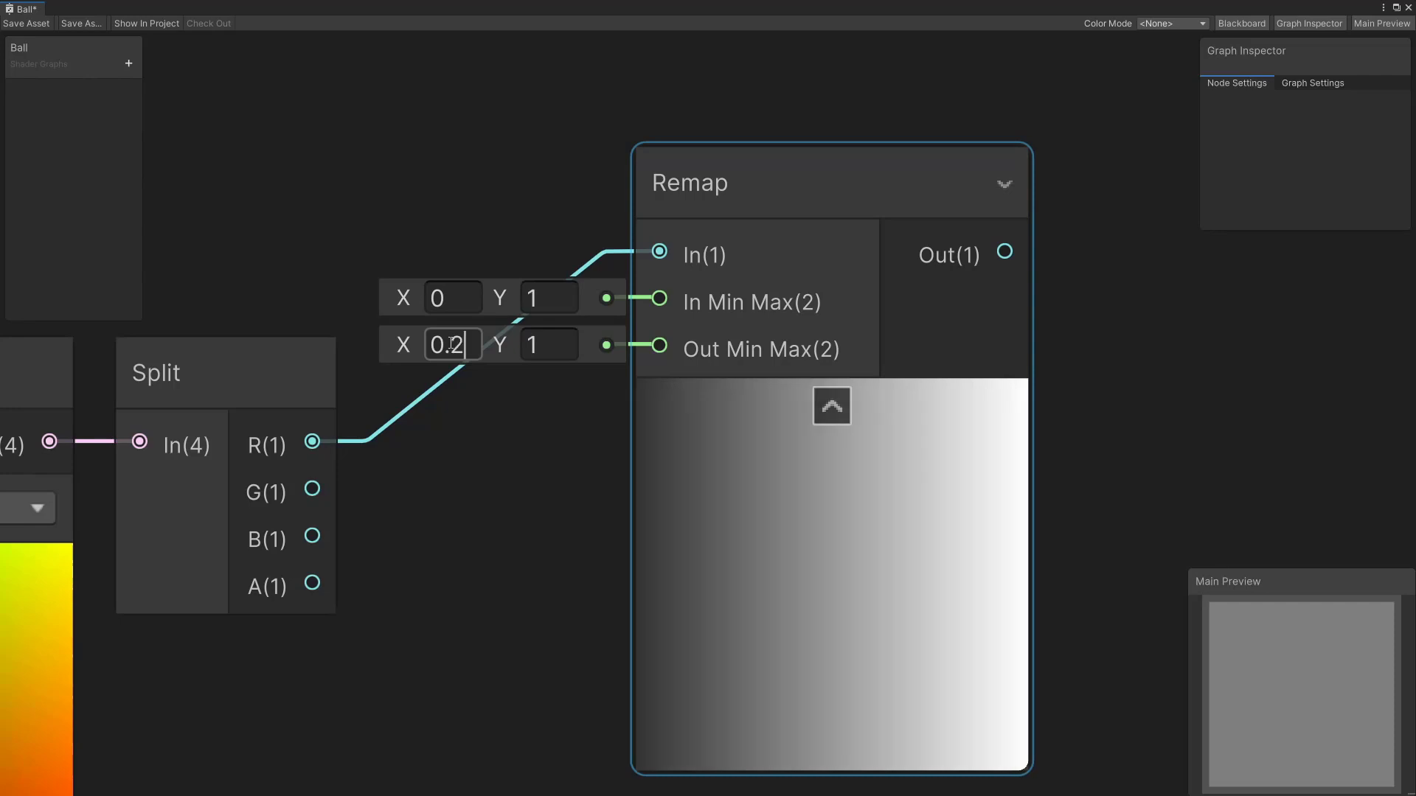
key("BackSpace")
type("3")
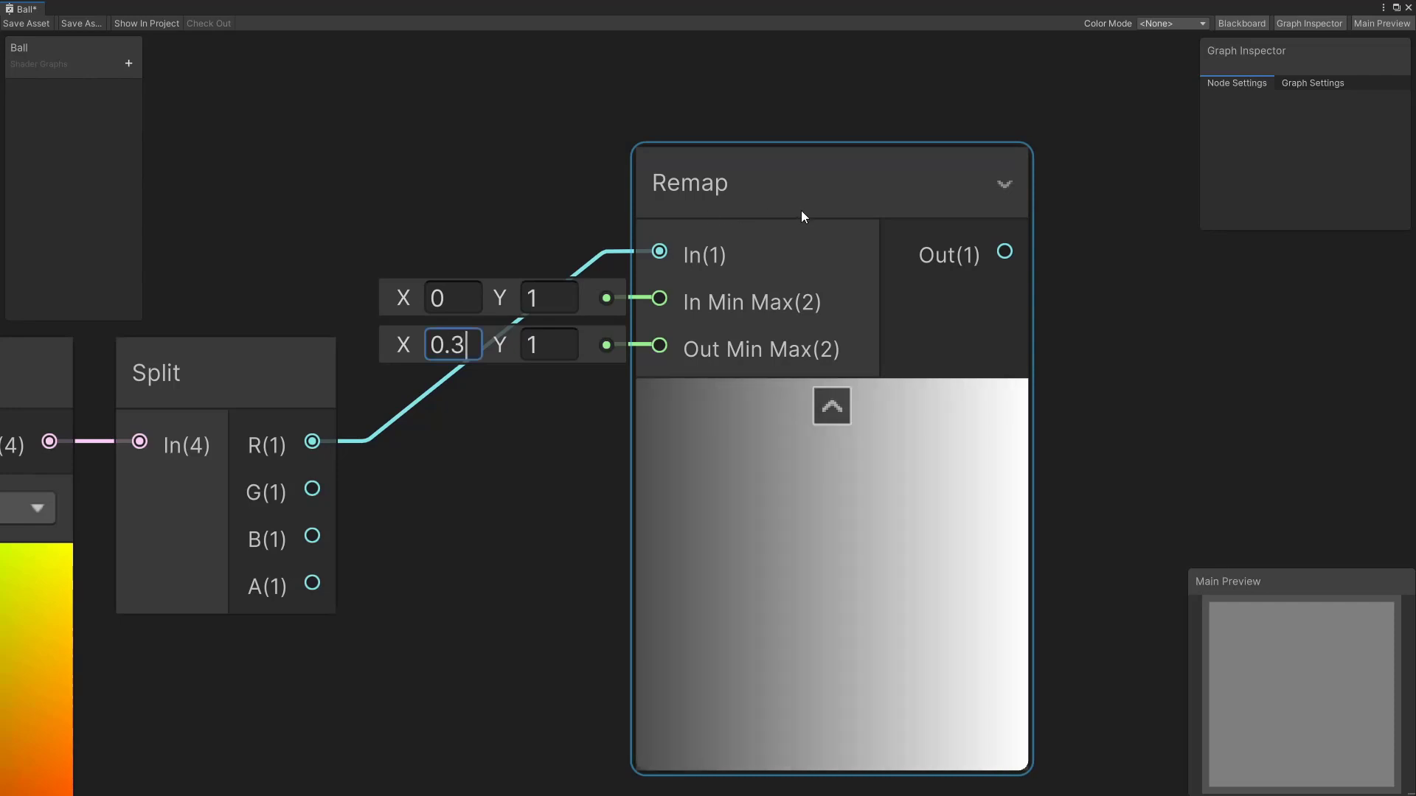
left_click_drag(802, 214, 967, 152)
middle_click_drag(531, 465, 2, 540)
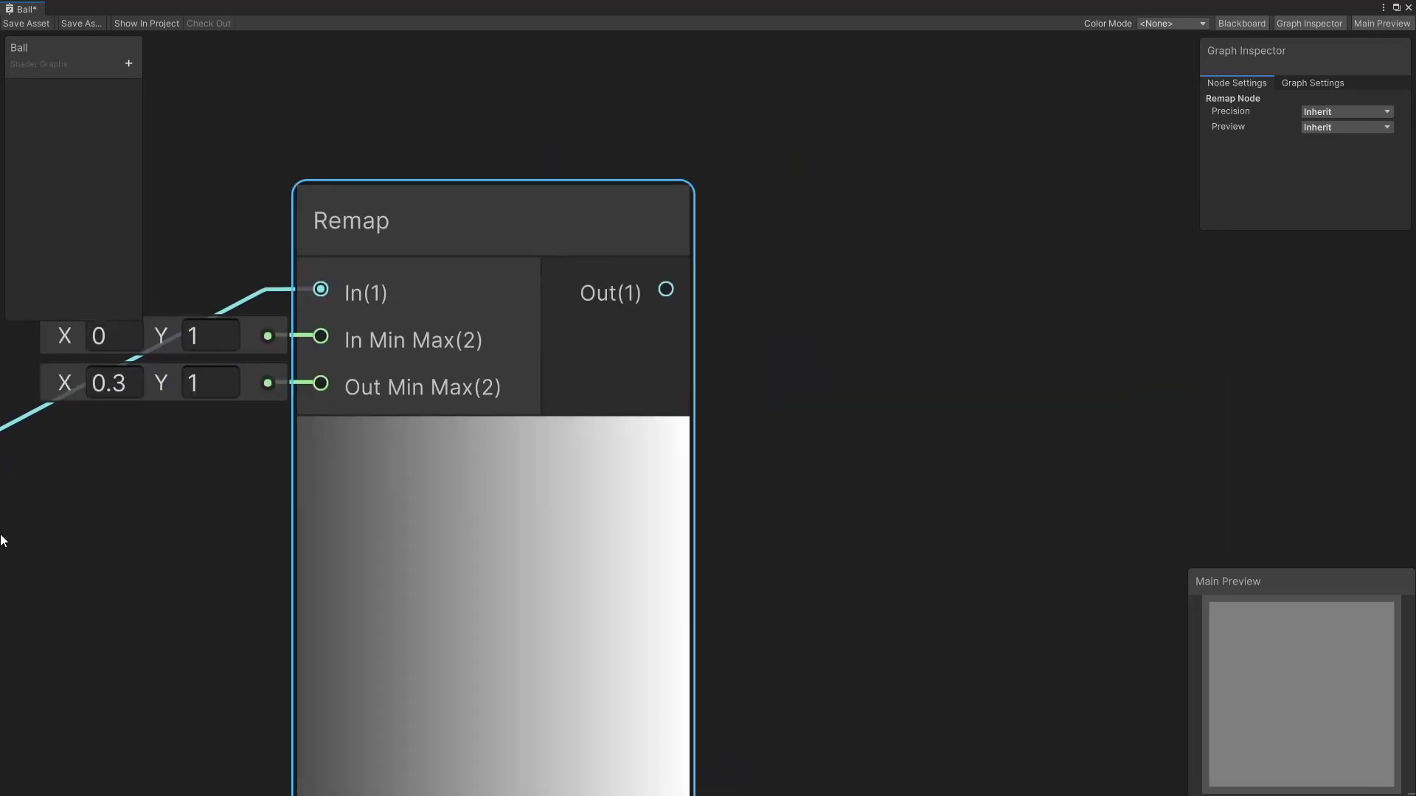
middle_click_drag(556, 258, 781, 196)
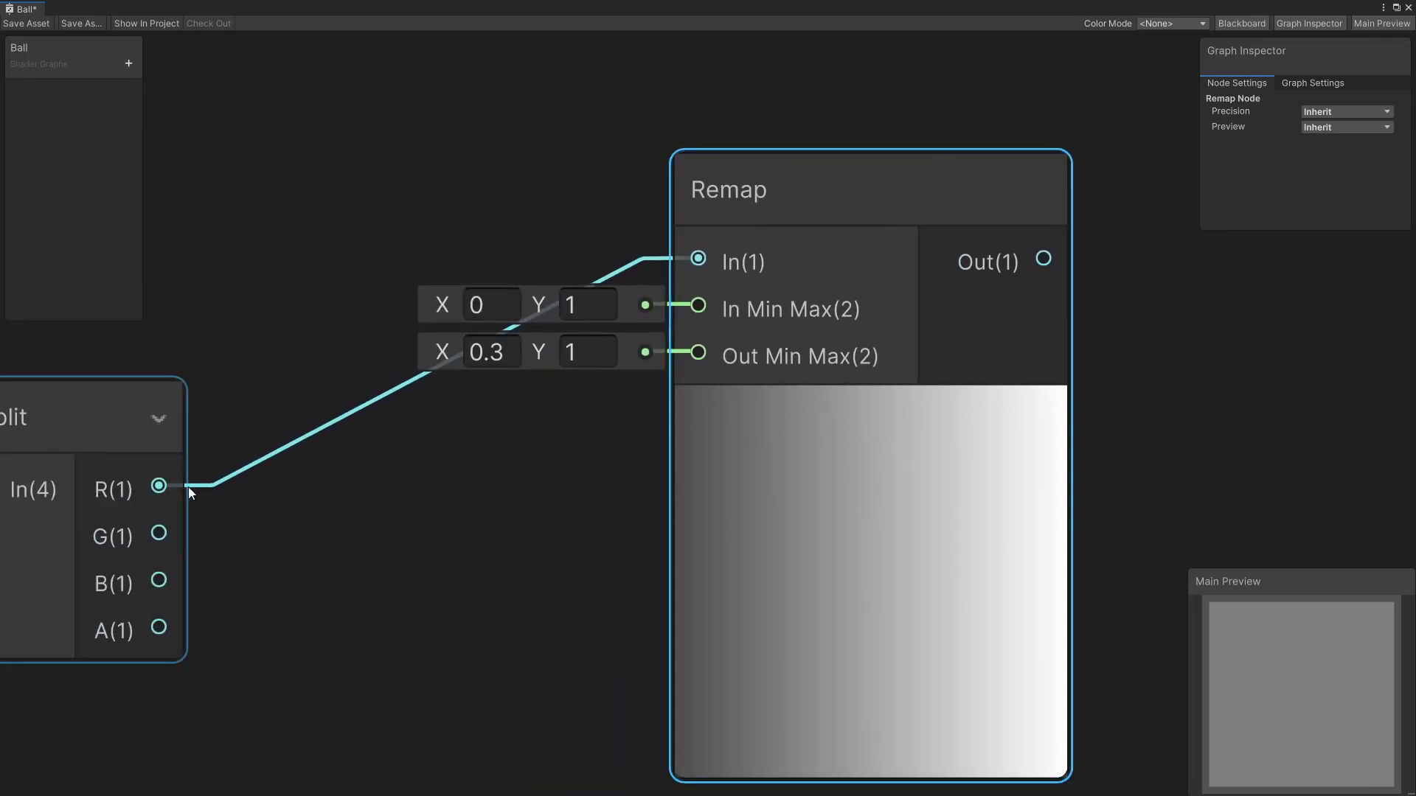
Insert a One Minus node between Split's R output and the Remap
left_click_drag(189, 490, 293, 316)
type("one minus")
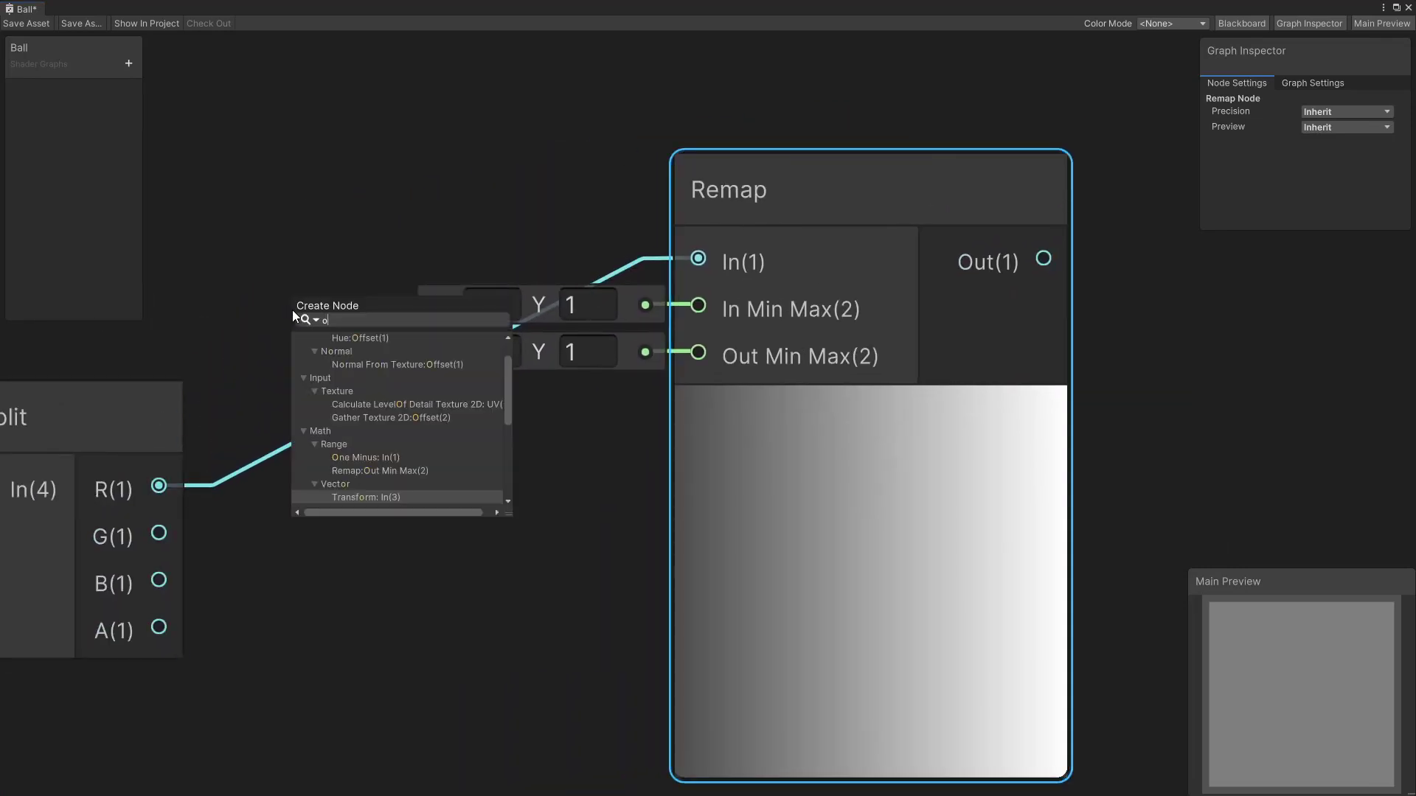
key("Return")
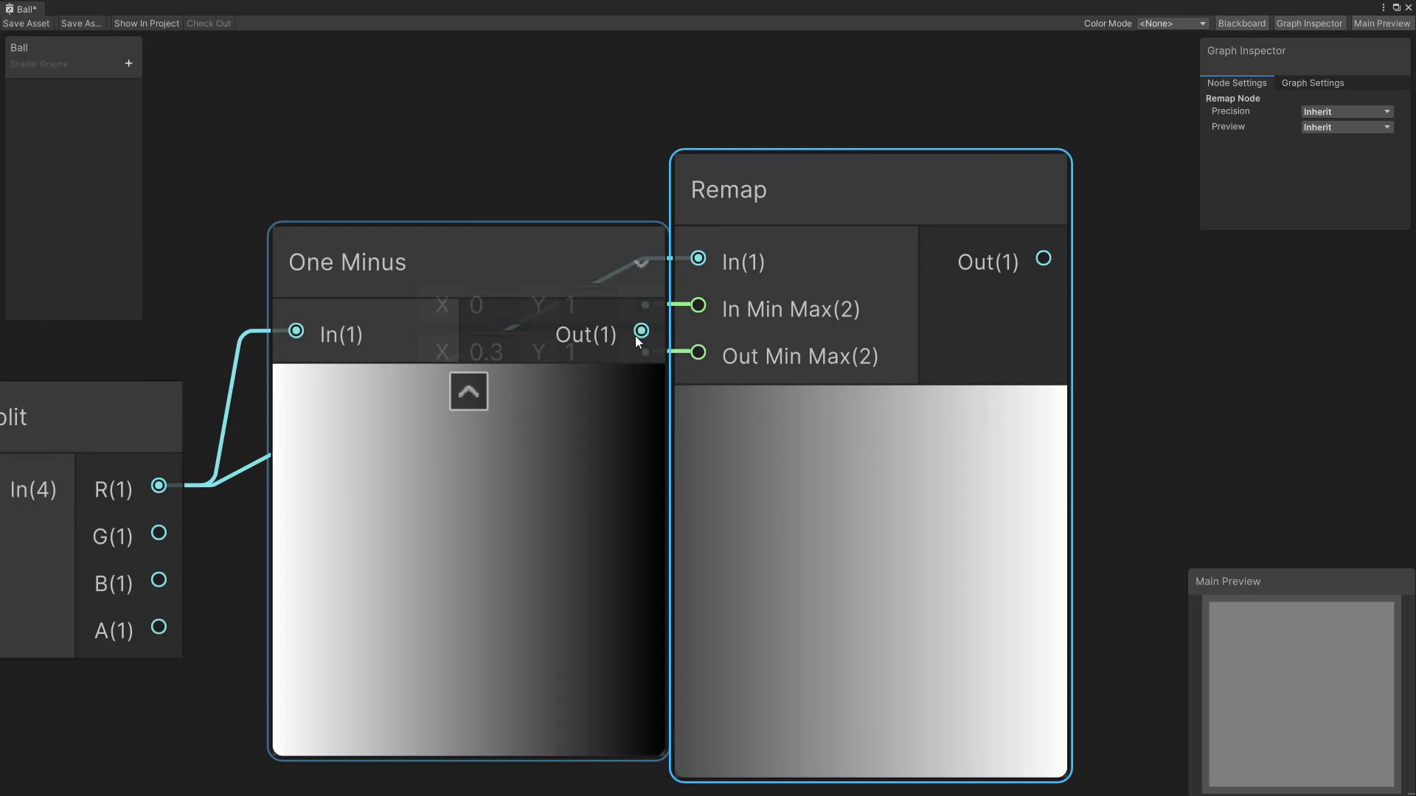
left_click_drag(775, 197, 1039, 218)
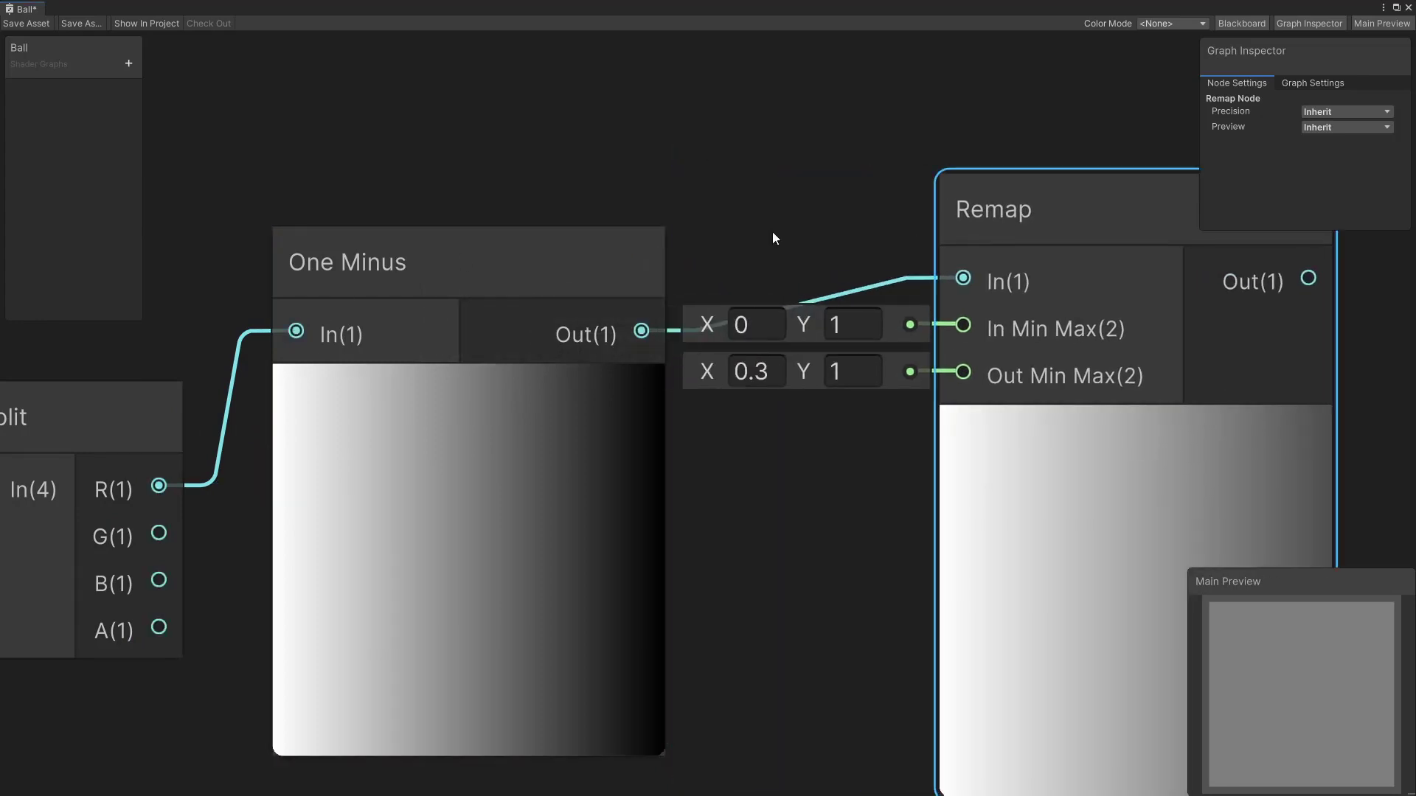
left_click(468, 387)
middle_click_drag(581, 448, 454, 435)
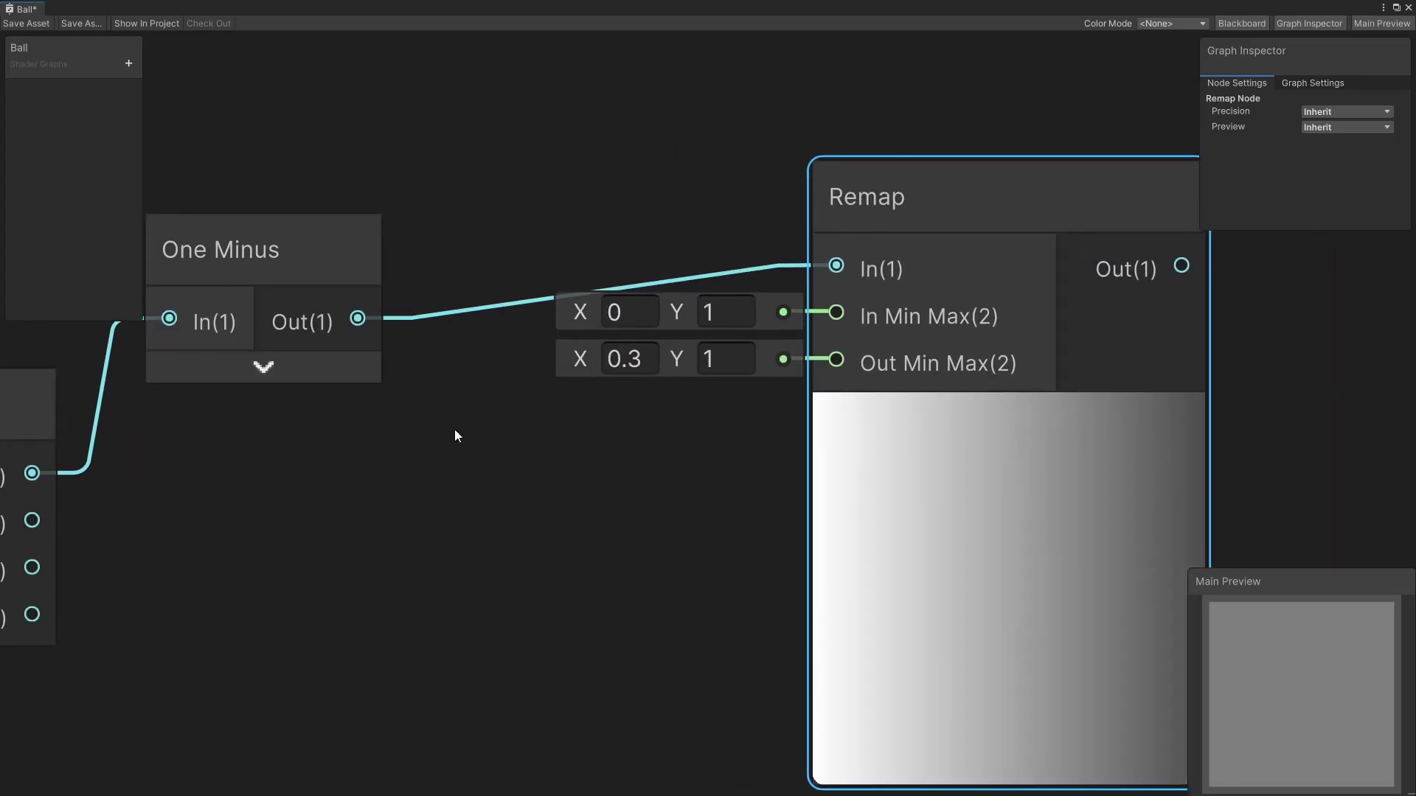
left_click_drag(343, 285, 411, 246)
left_click_drag(896, 221, 779, 233)
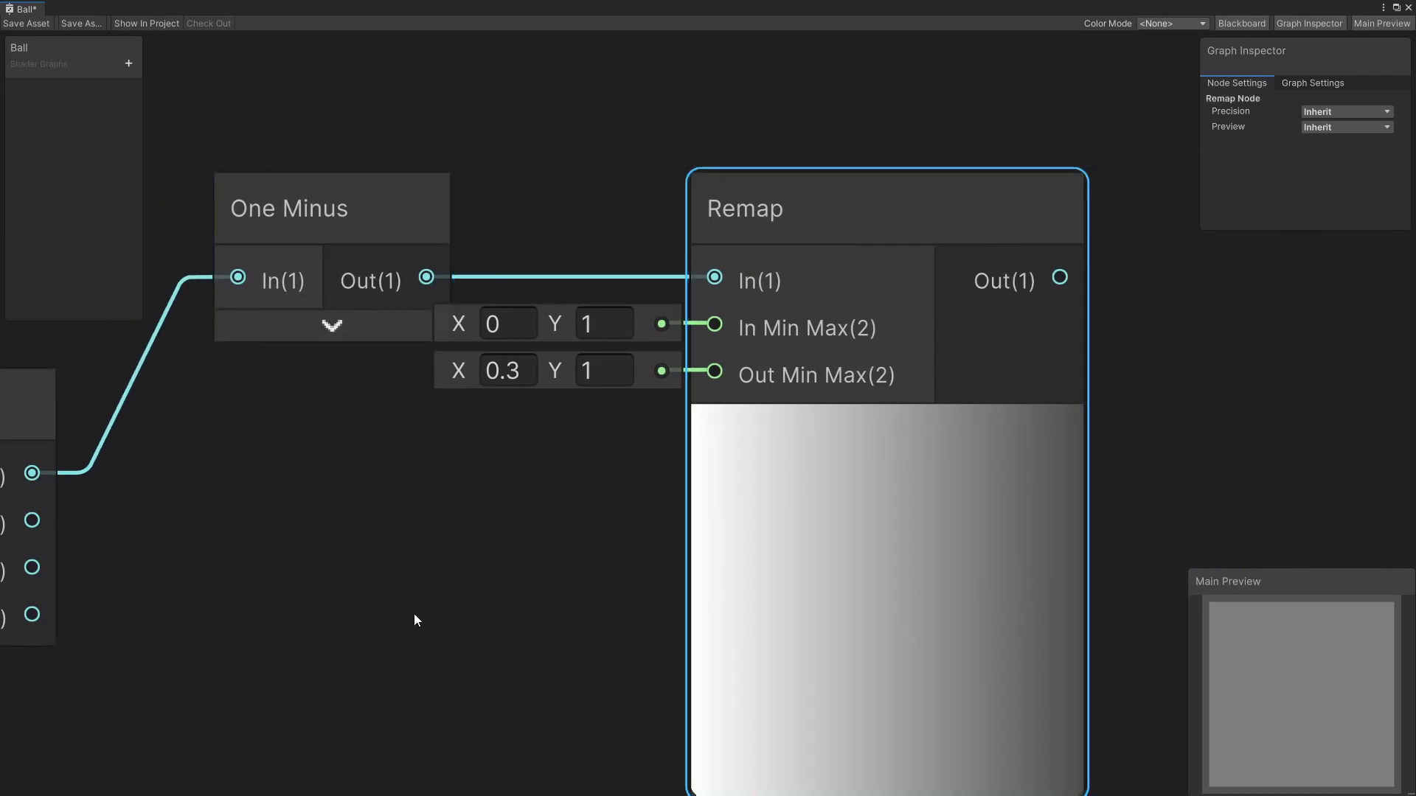
Duplicate the One Minus and Remap nodes below the originals
middle_click_drag(413, 612, 526, 357)
scroll(526, 356, "down", 5)
left_click_drag(474, 109, 701, 298)
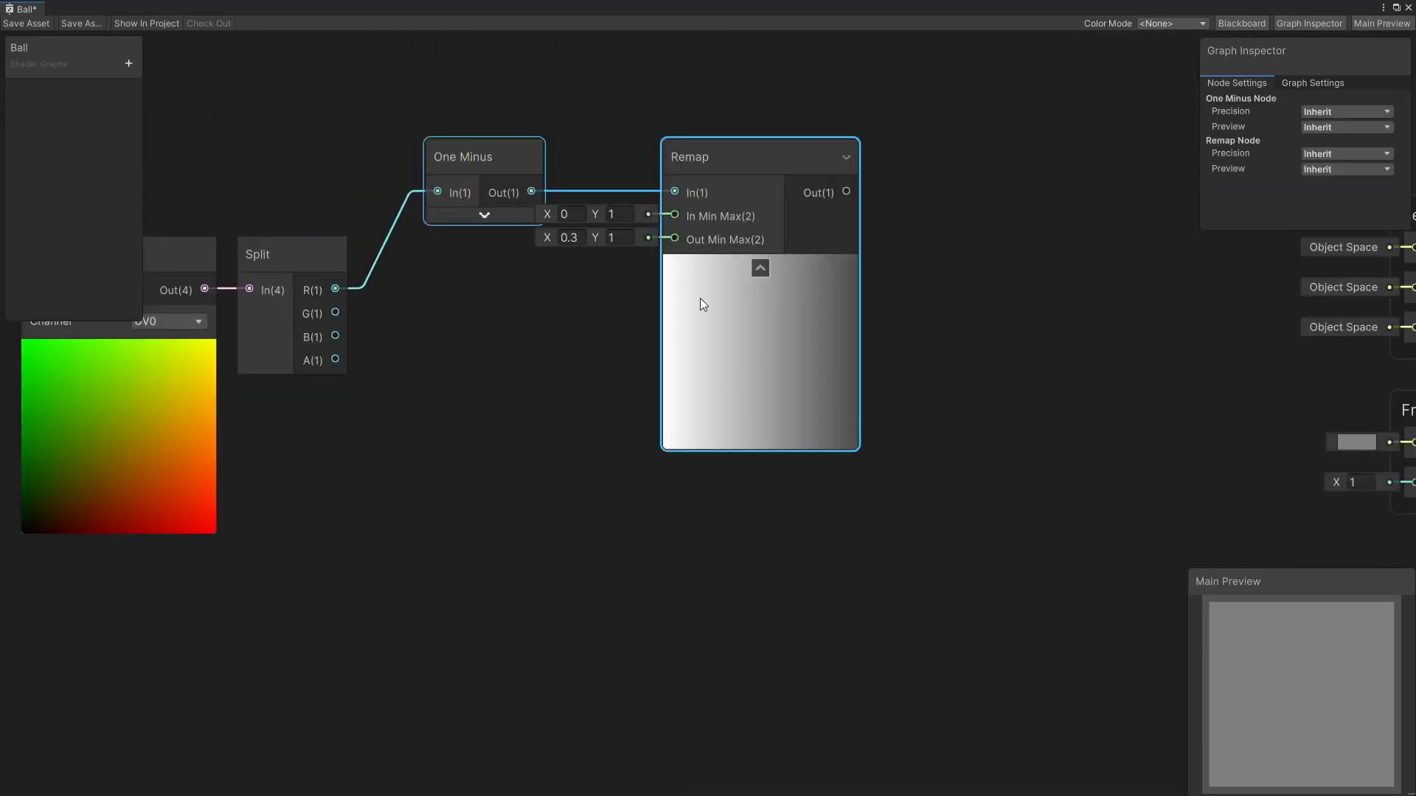
key("ctrl+d")
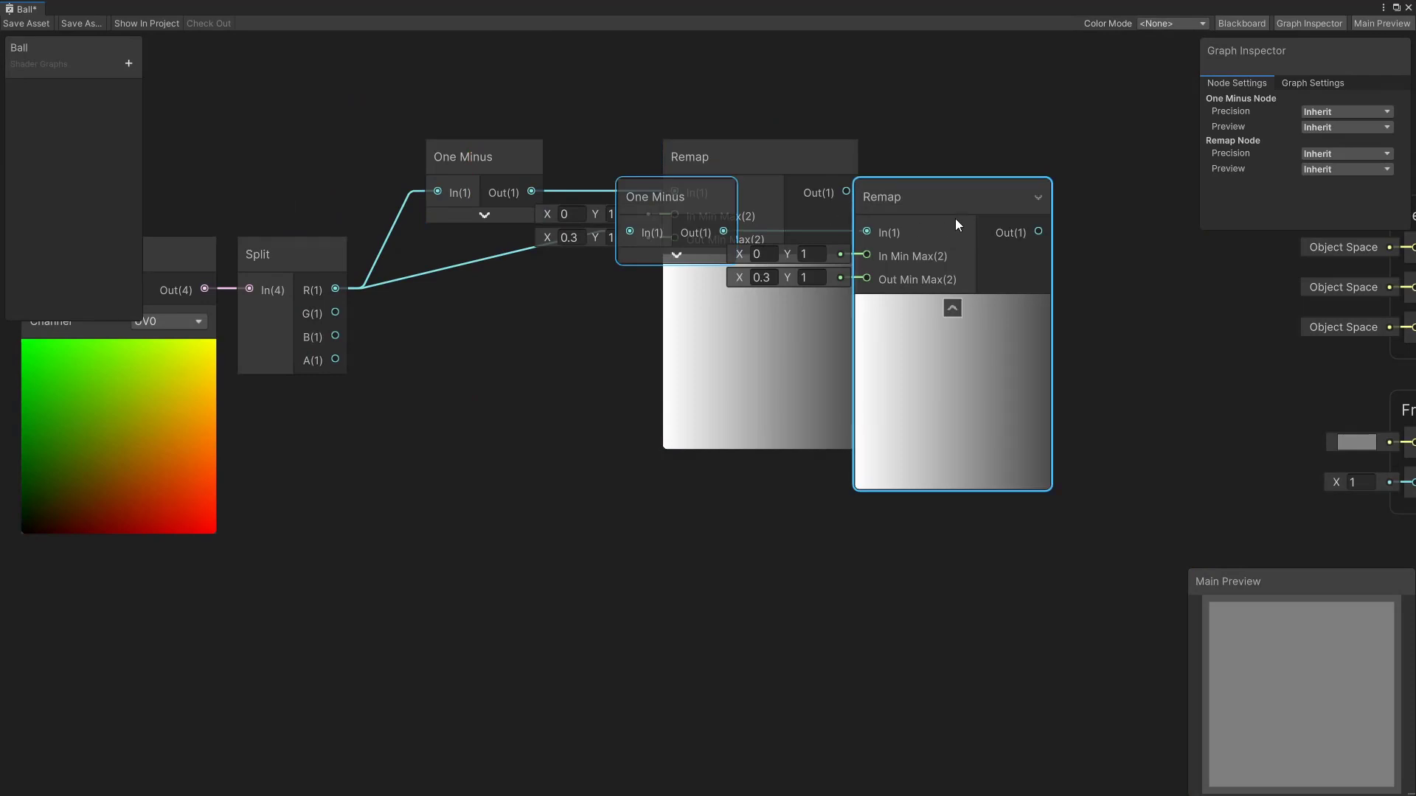
left_click_drag(954, 218, 738, 504)
middle_click_drag(456, 487, 446, 367)
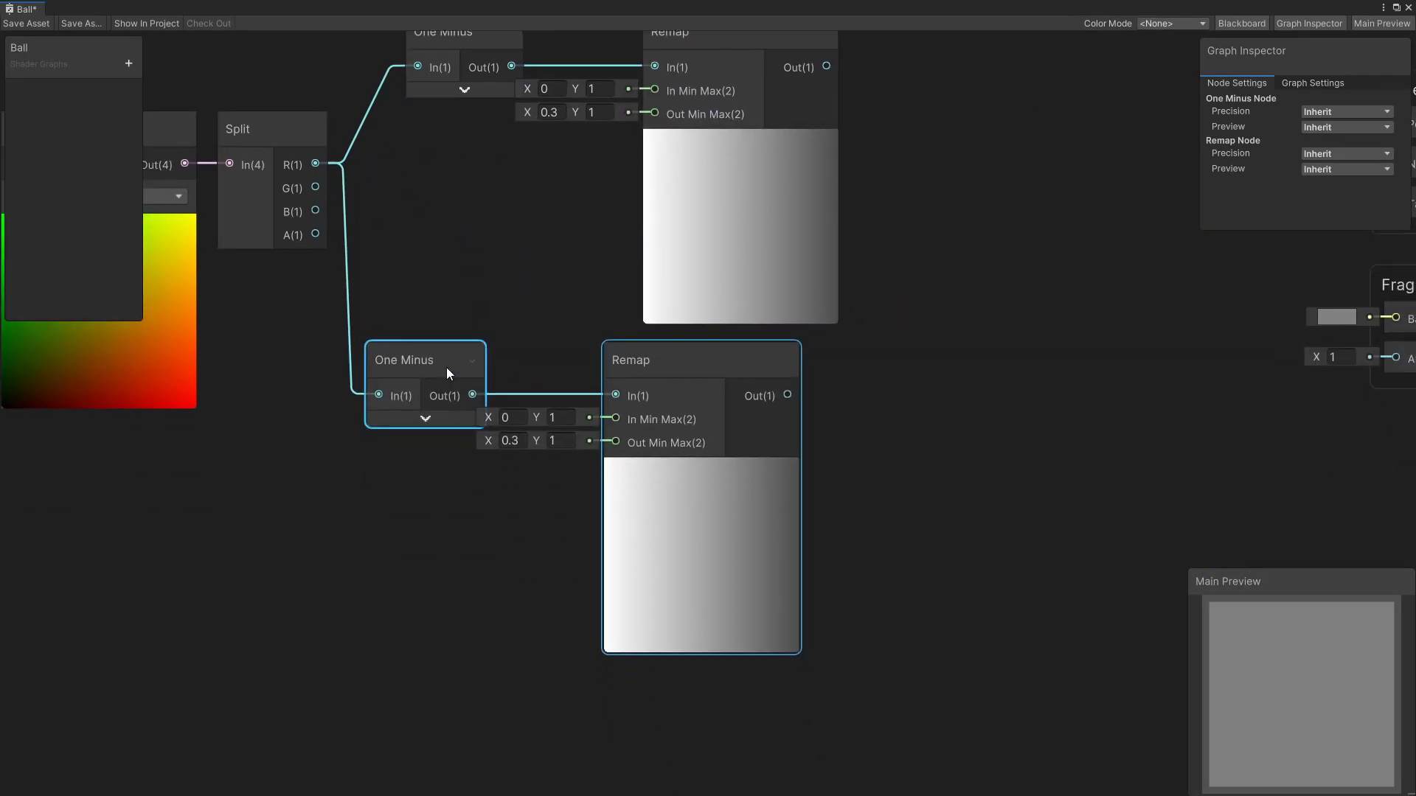
key("Delete")
key("ctrl+z")
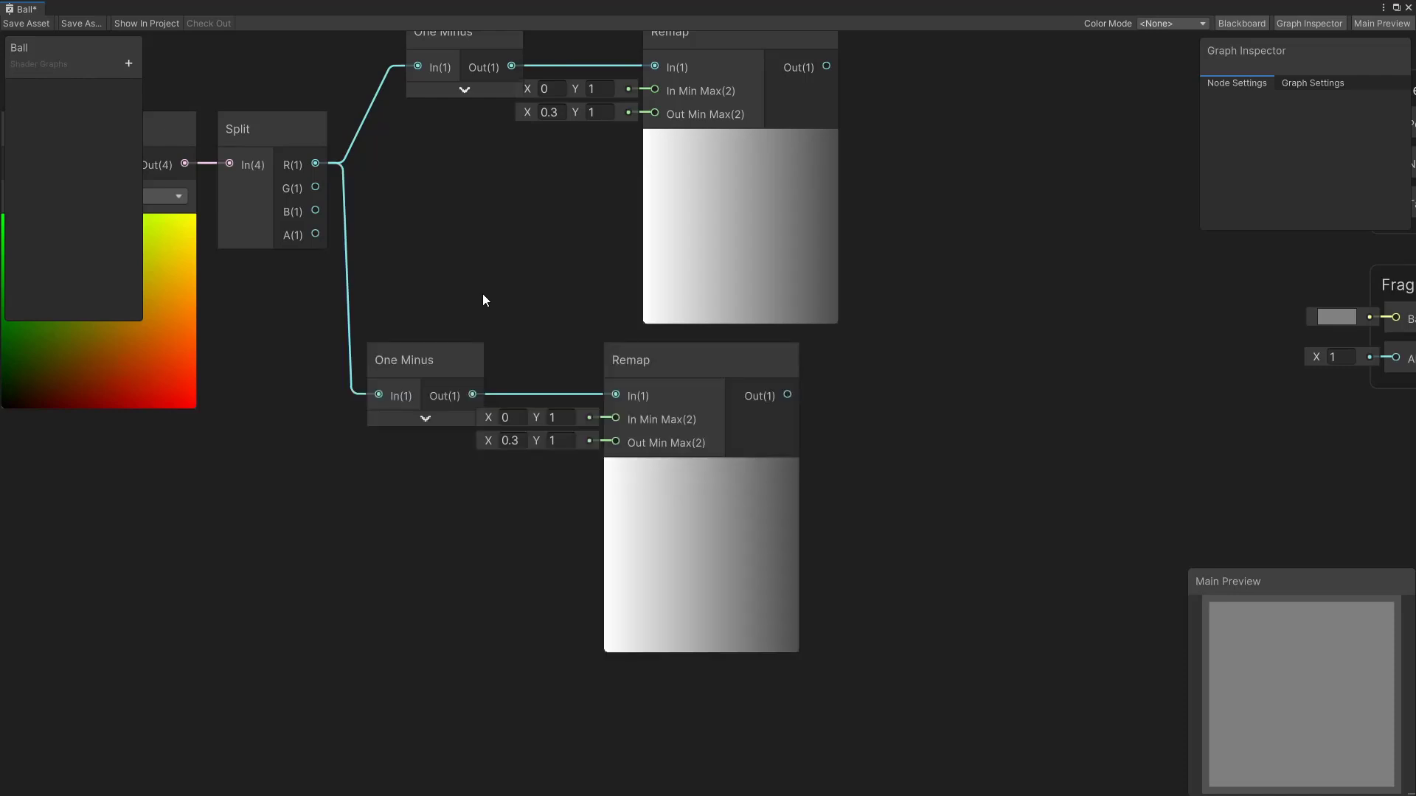
Delete the copied One Minus and wire Split's G output into the copied Remap
left_click(422, 360)
key("Delete")
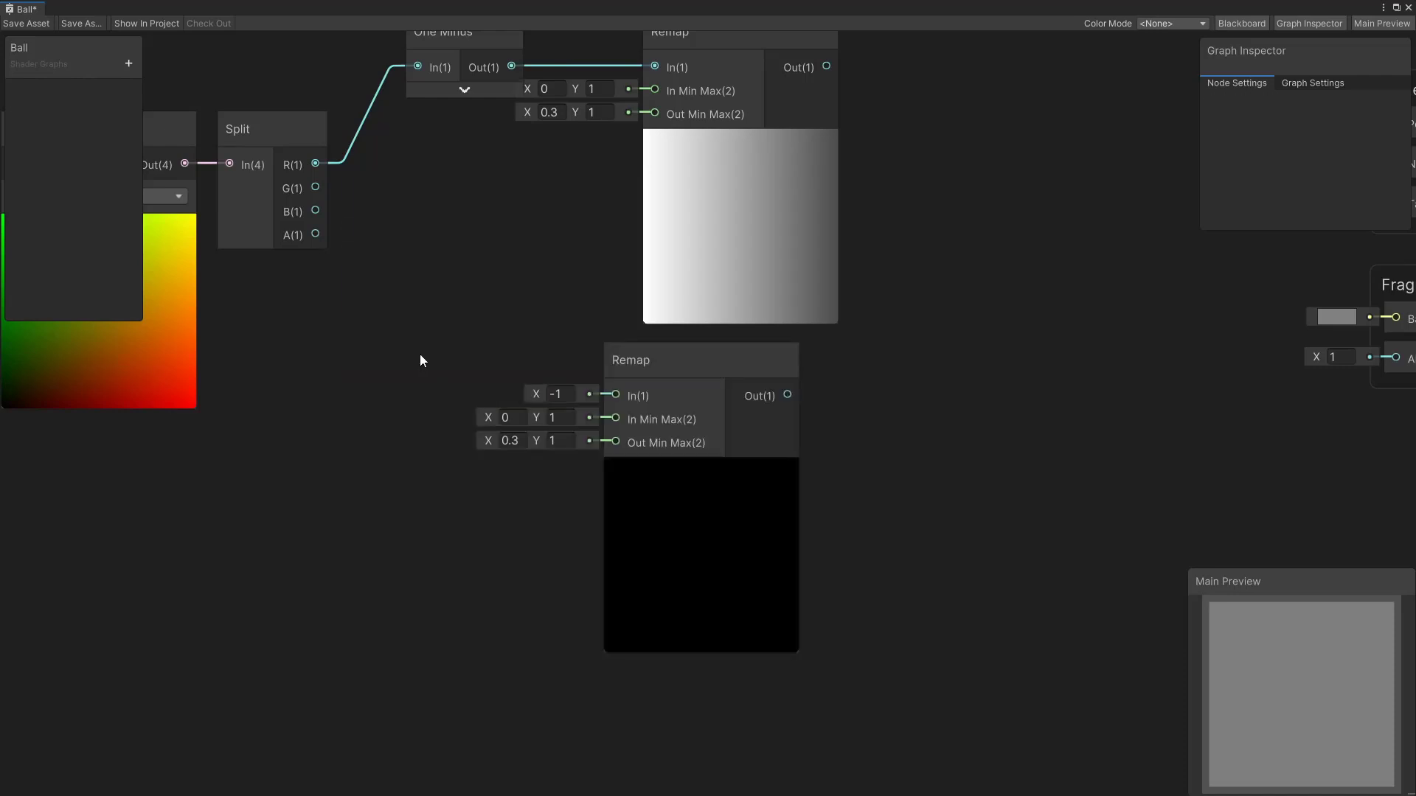
left_click_drag(310, 191, 616, 400)
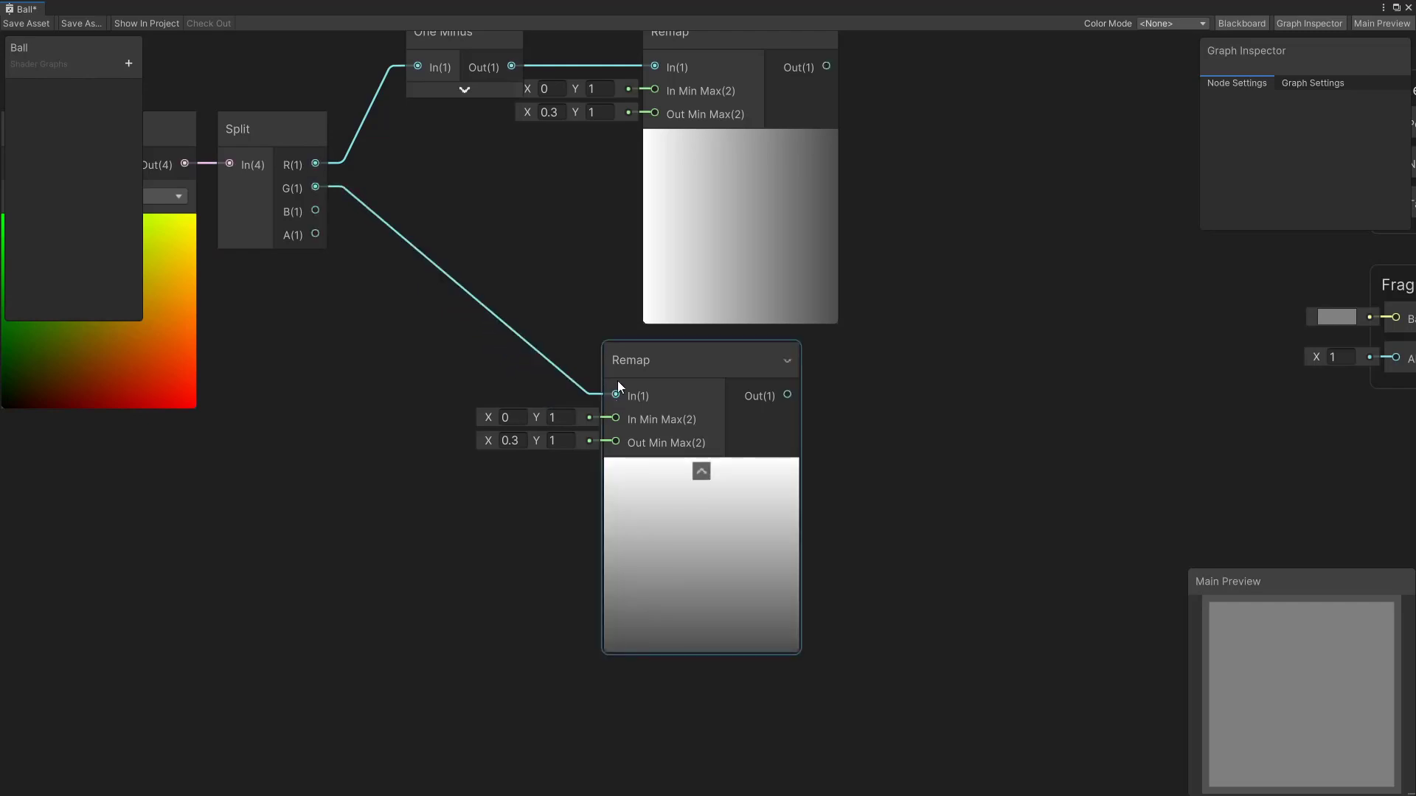
middle_click_drag(617, 380, 358, 328)
left_click(371, 256)
left_click_drag(370, 251, 333, 241)
left_click_drag(441, 289, 606, 455)
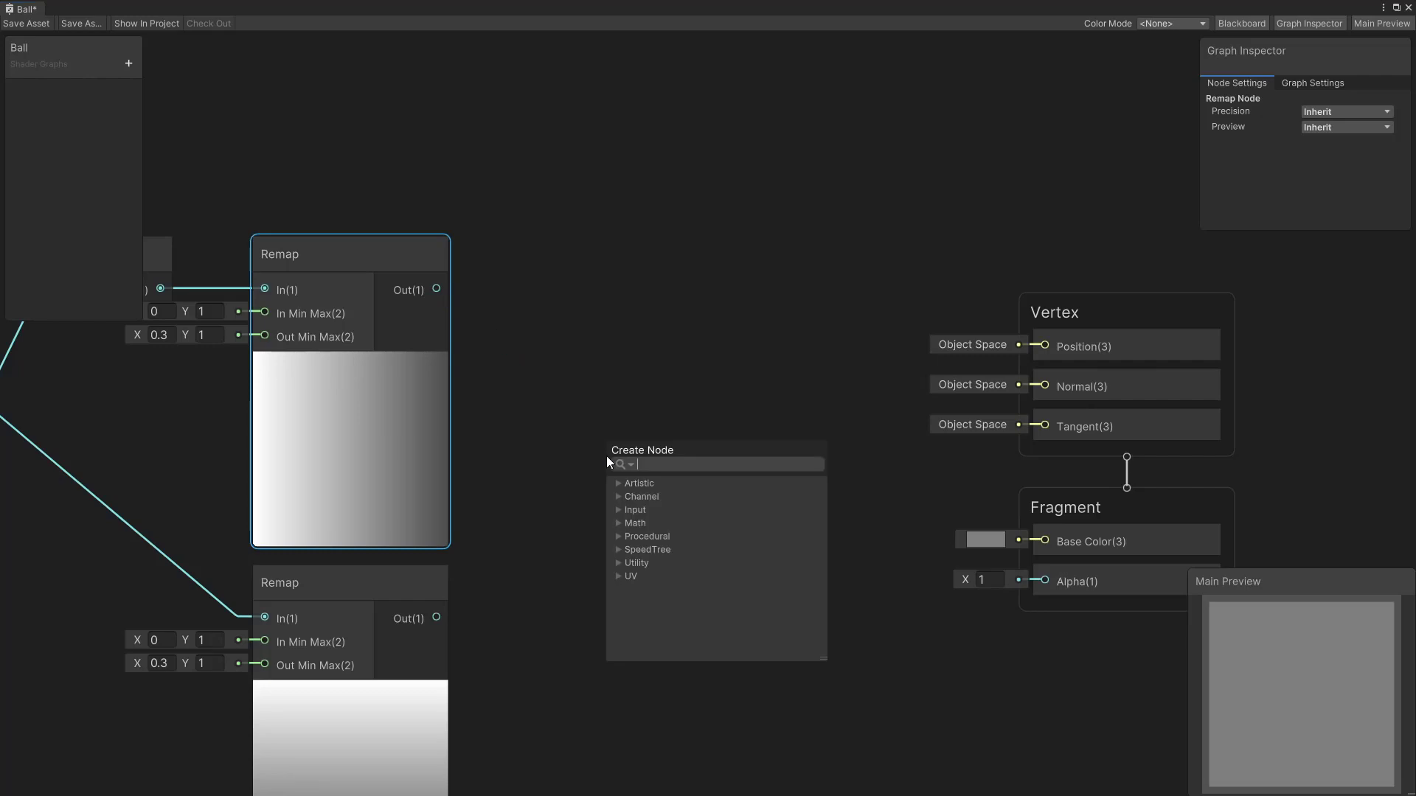
Multiply the two Remap outputs and wire the result into Fragment Base Color
type("mul")
key("Return")
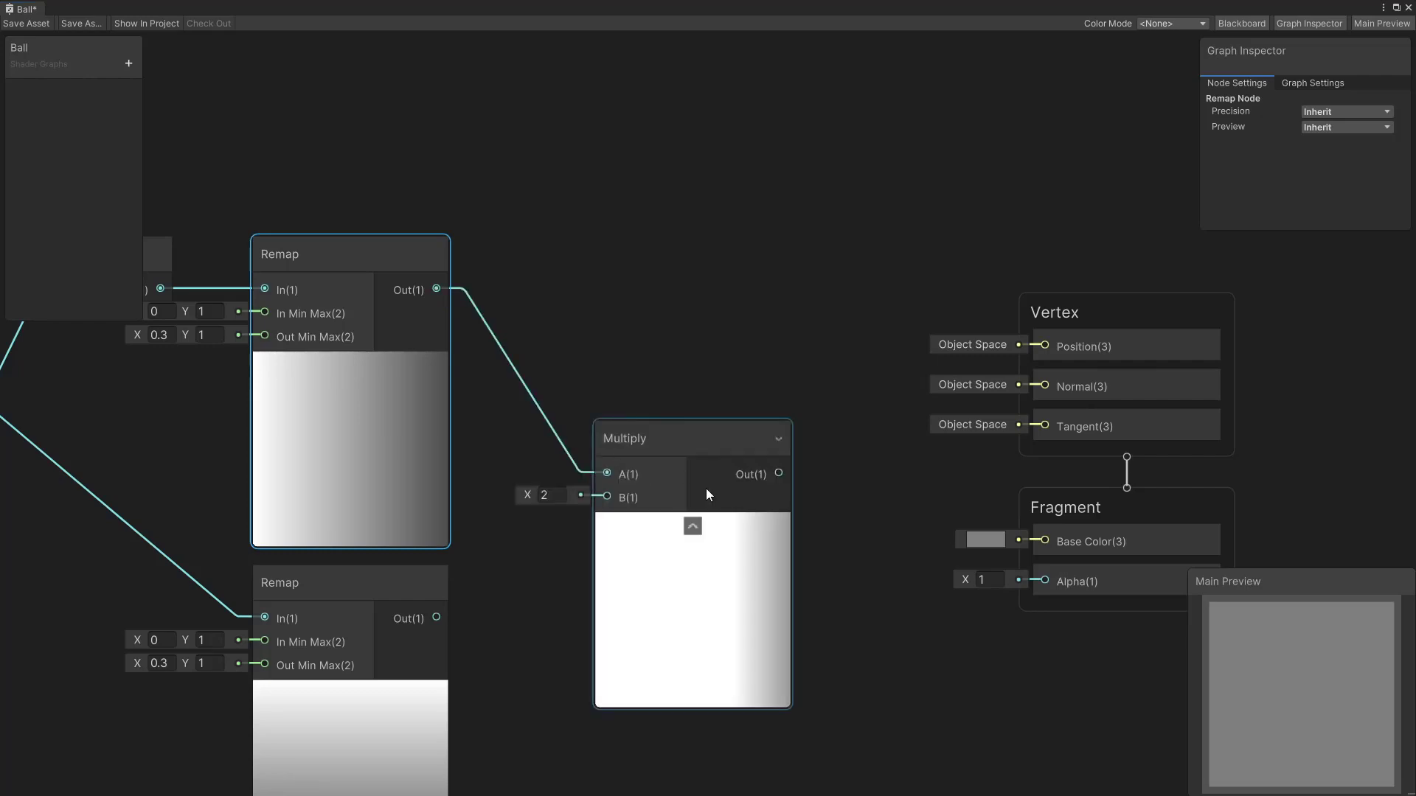
left_click_drag(436, 617, 608, 497)
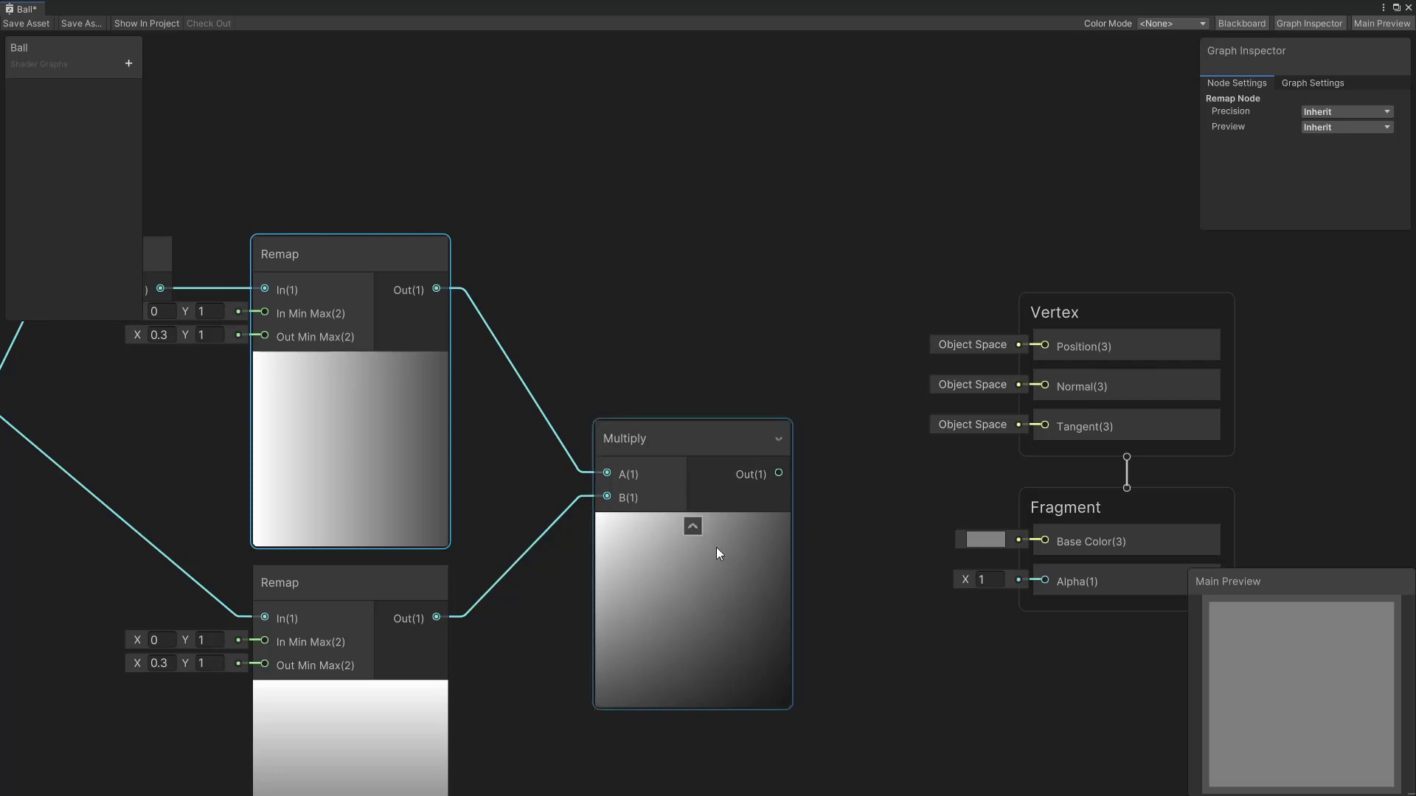
middle_click_drag(674, 686, 568, 309)
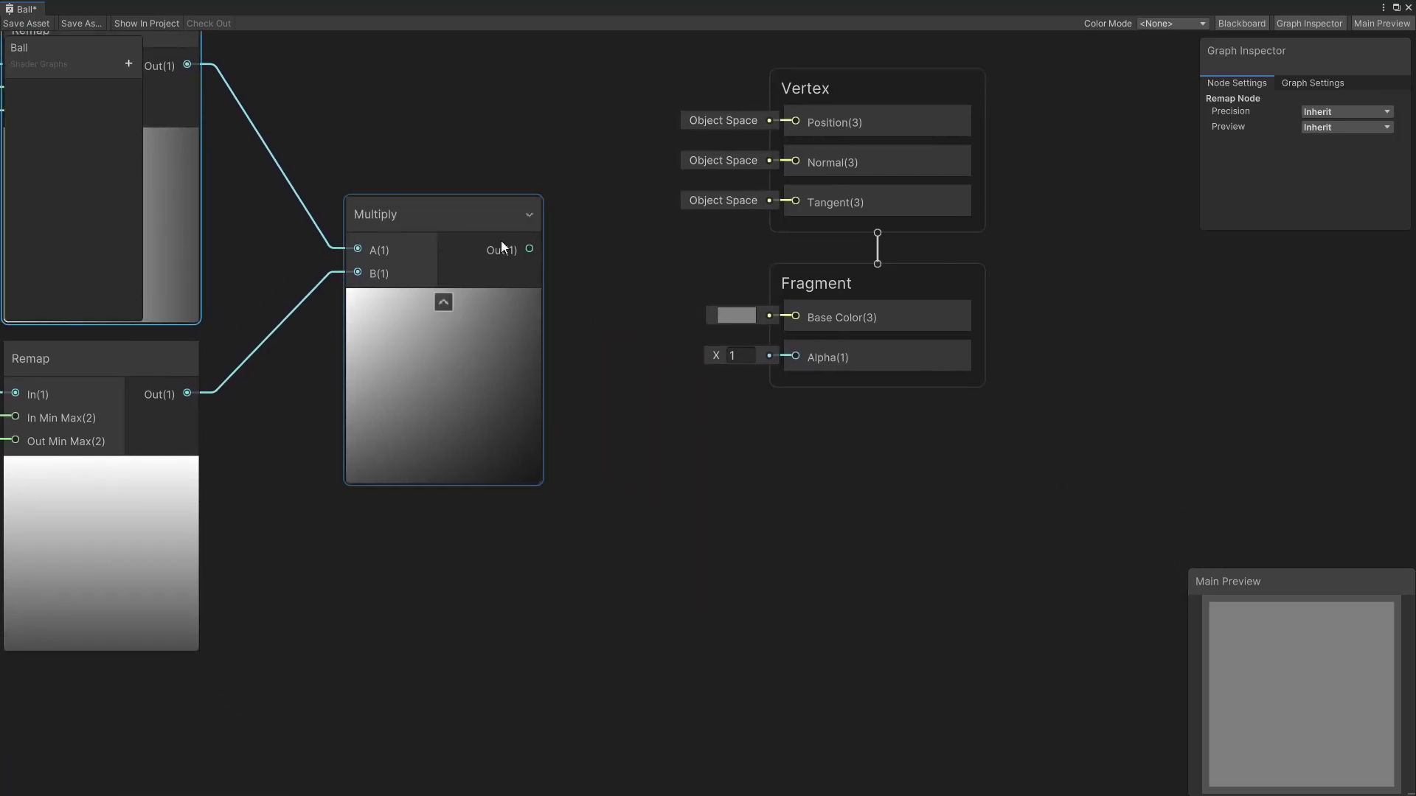
left_click_drag(525, 250, 796, 315)
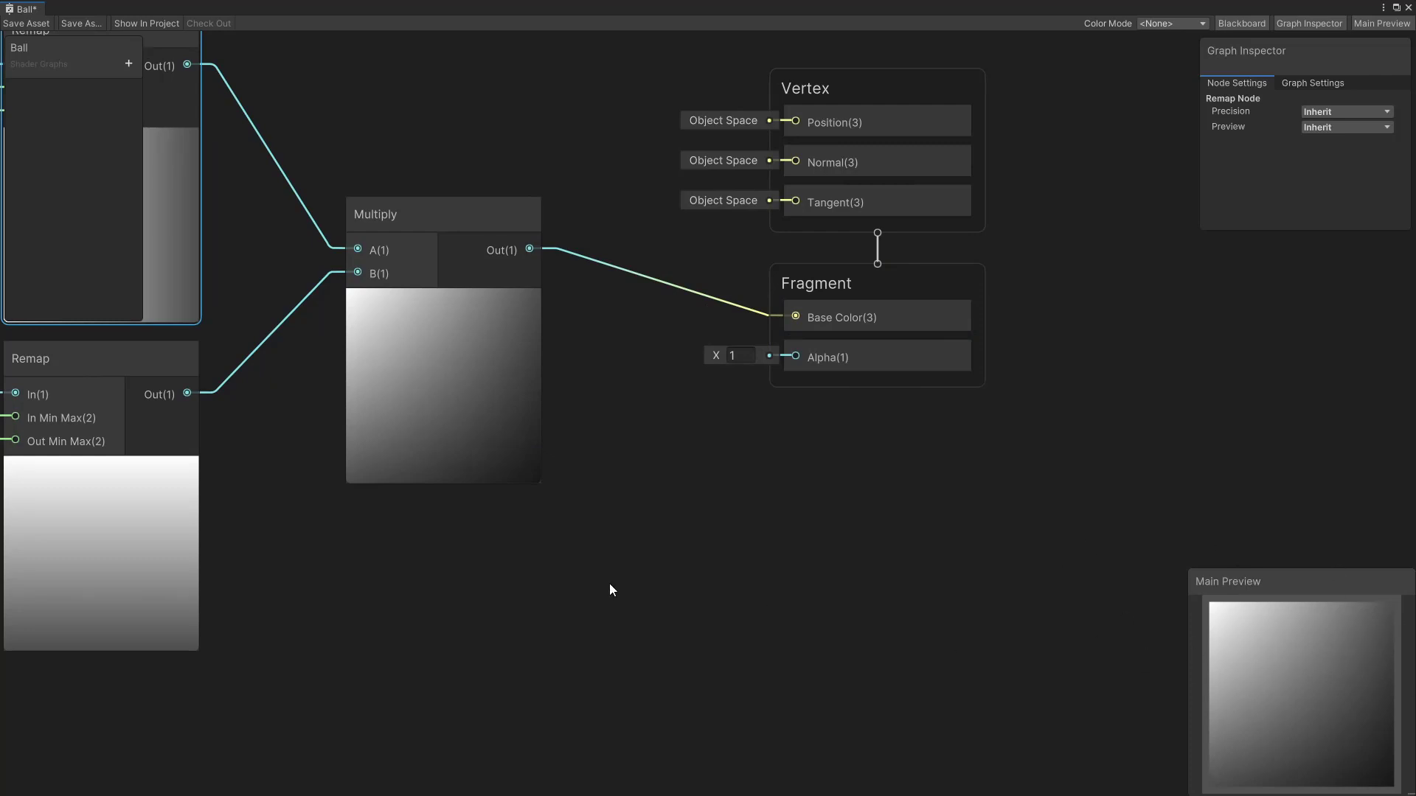
middle_click_drag(609, 585, 894, 459)
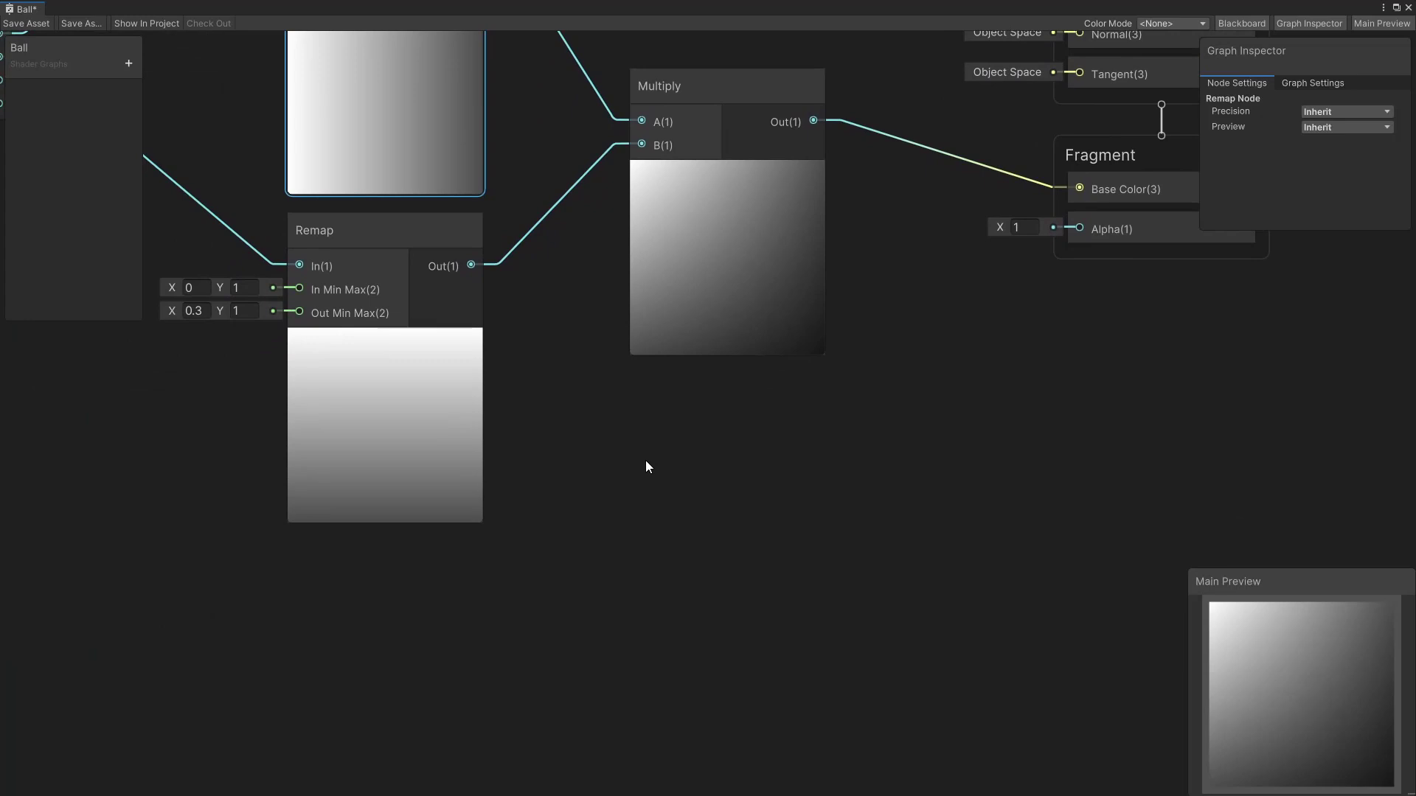
Add a Sample Texture 2D node using the Ball texture and connect its A output to Fragment Alpha
key("space")
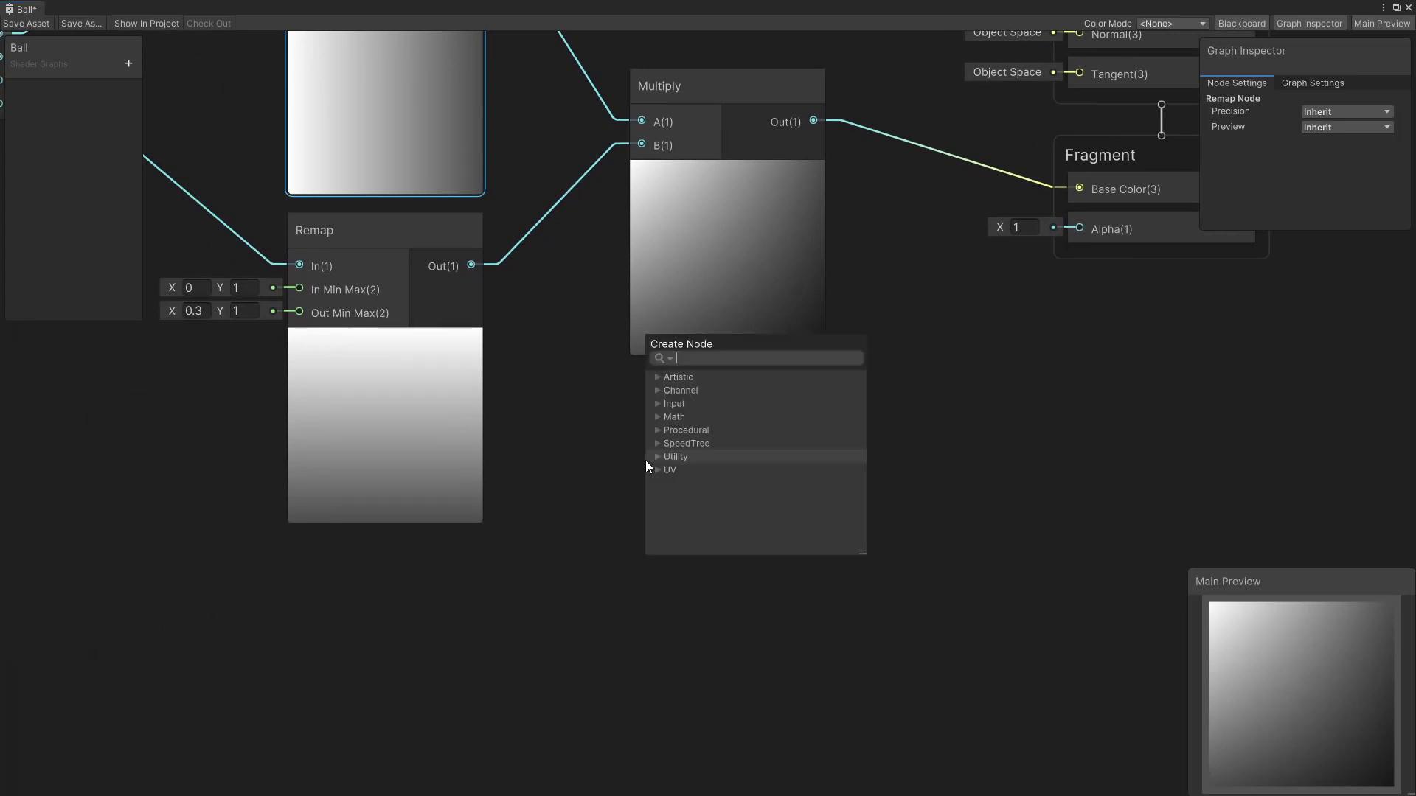
type("s")
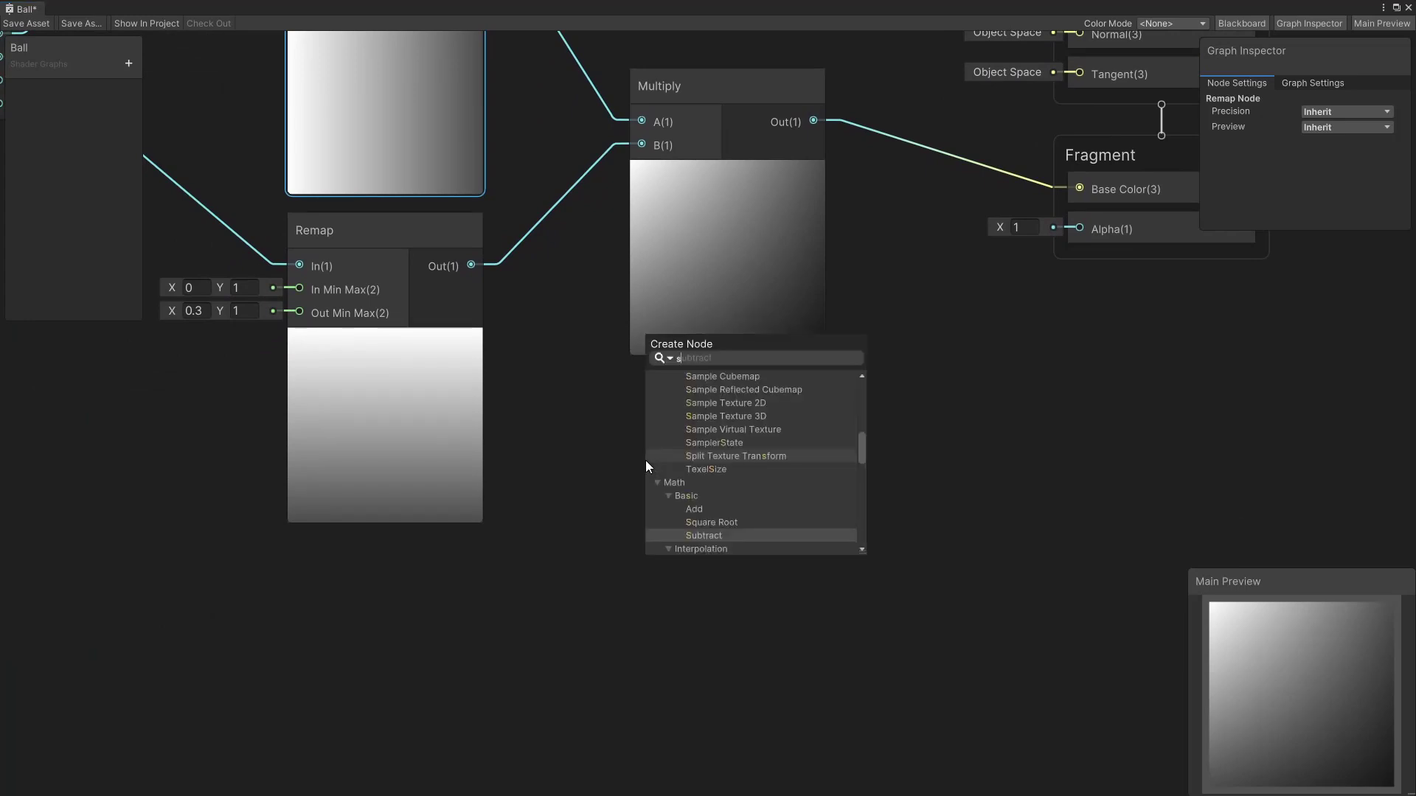
type("ample")
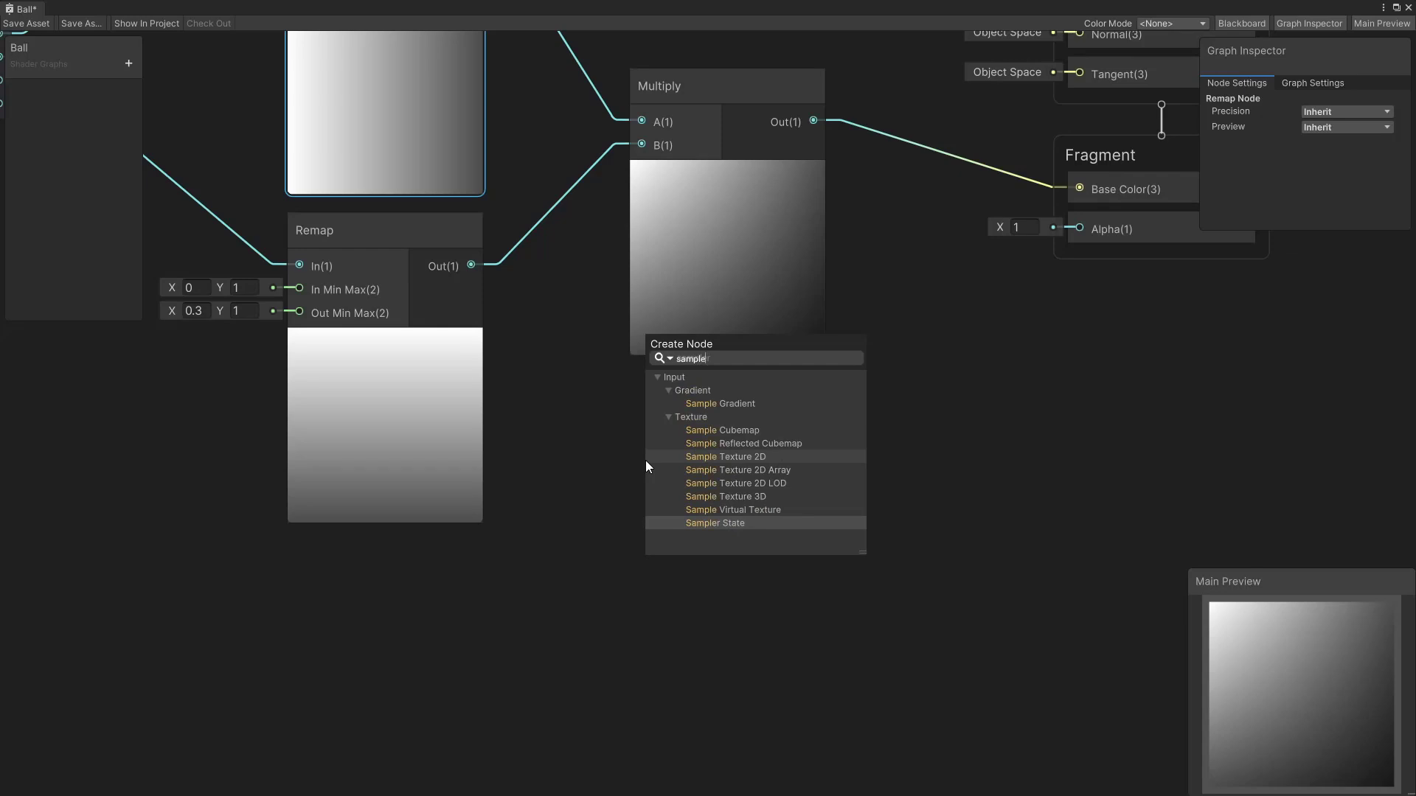
key("Up")
key("Up")
key("Up")
key("Return")
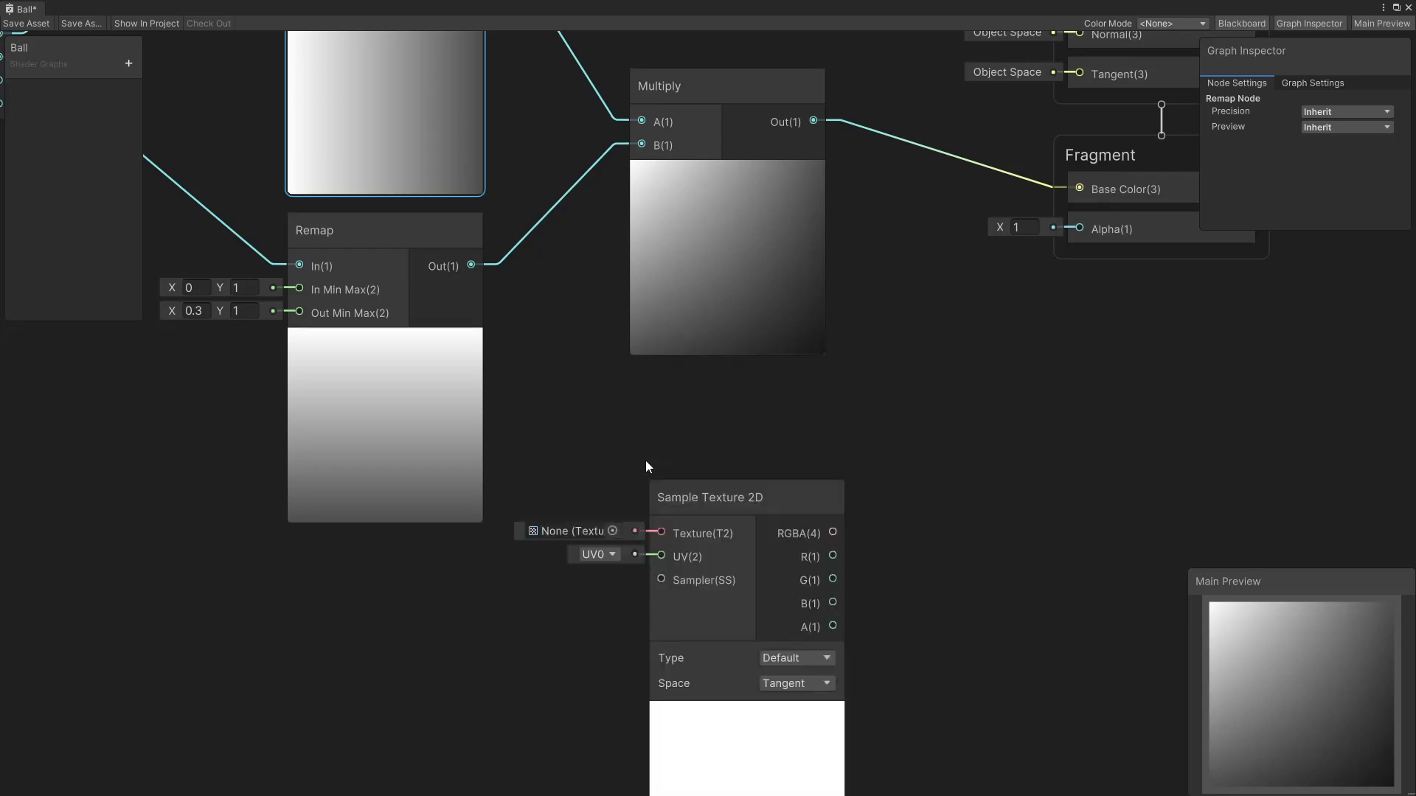
left_click(612, 531)
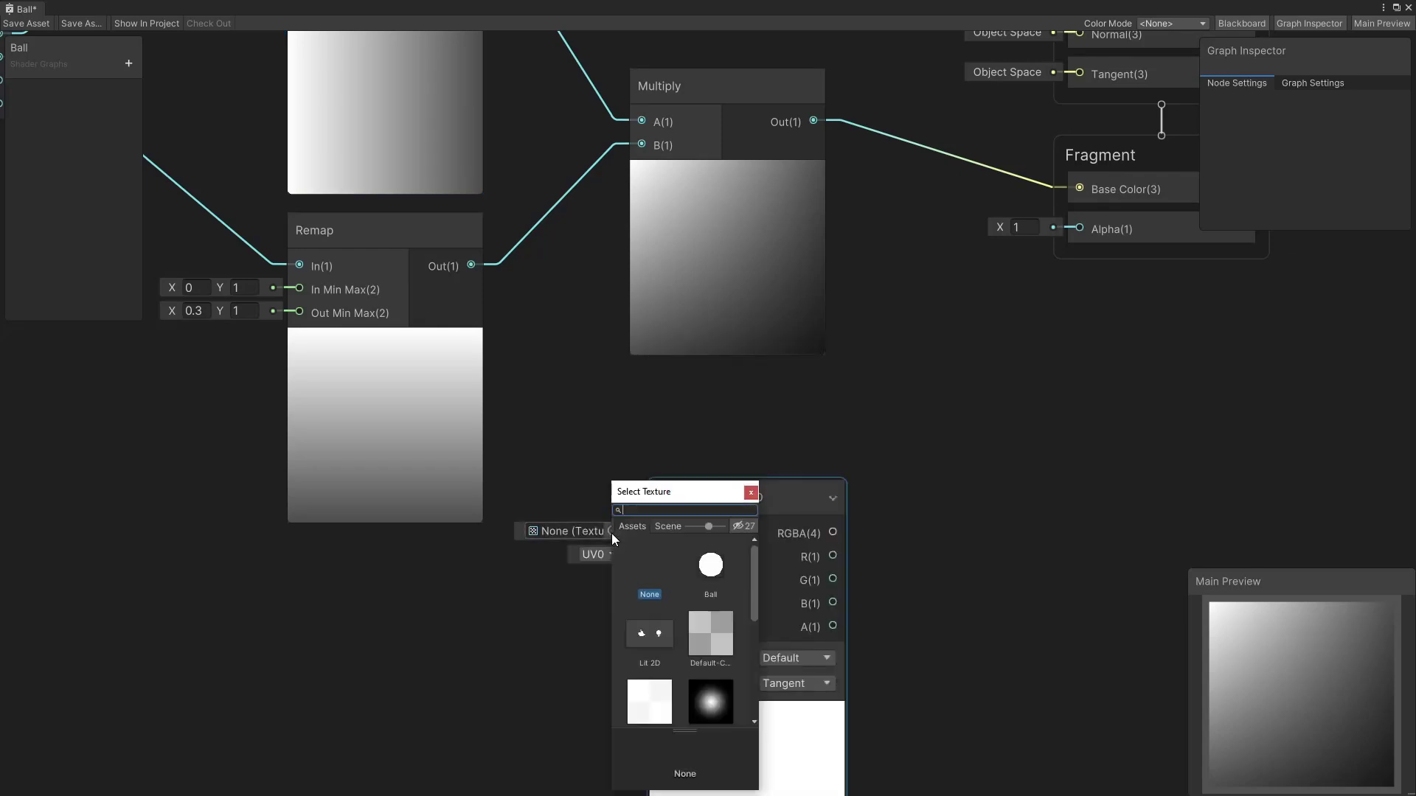
double_click(712, 564)
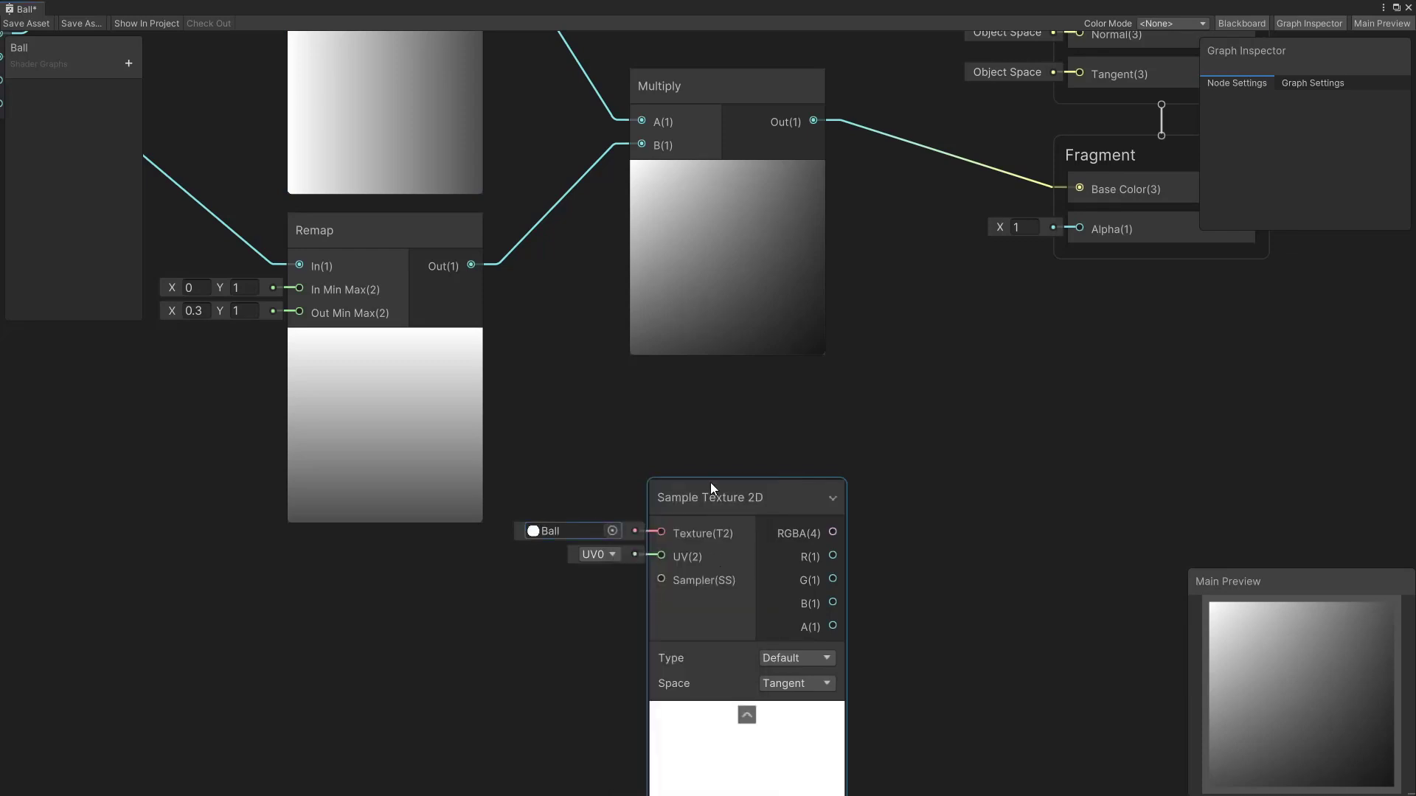
left_click_drag(727, 493, 715, 387)
middle_click_drag(811, 390, 505, 574)
left_click_drag(499, 620, 750, 325)
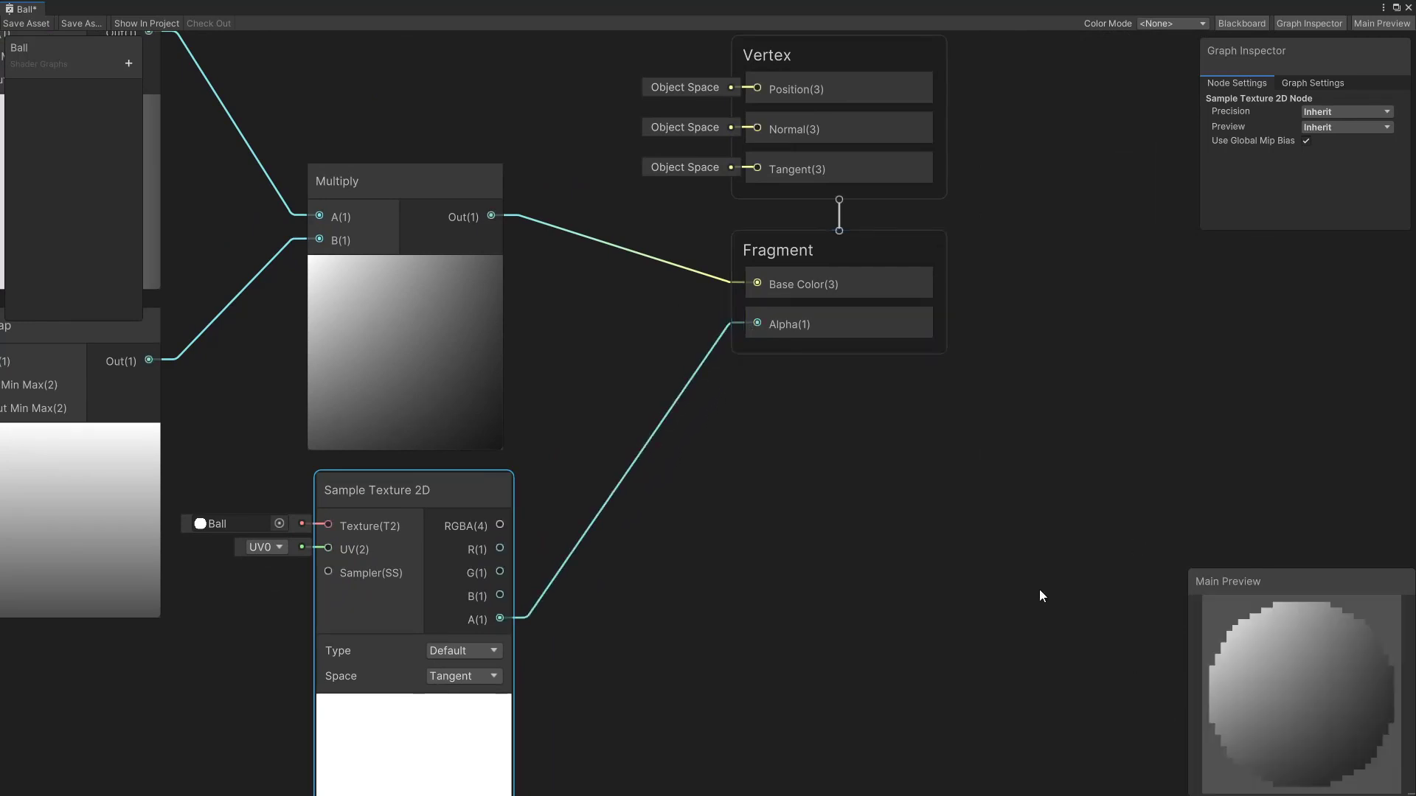
middle_click_drag(610, 376, 757, 588)
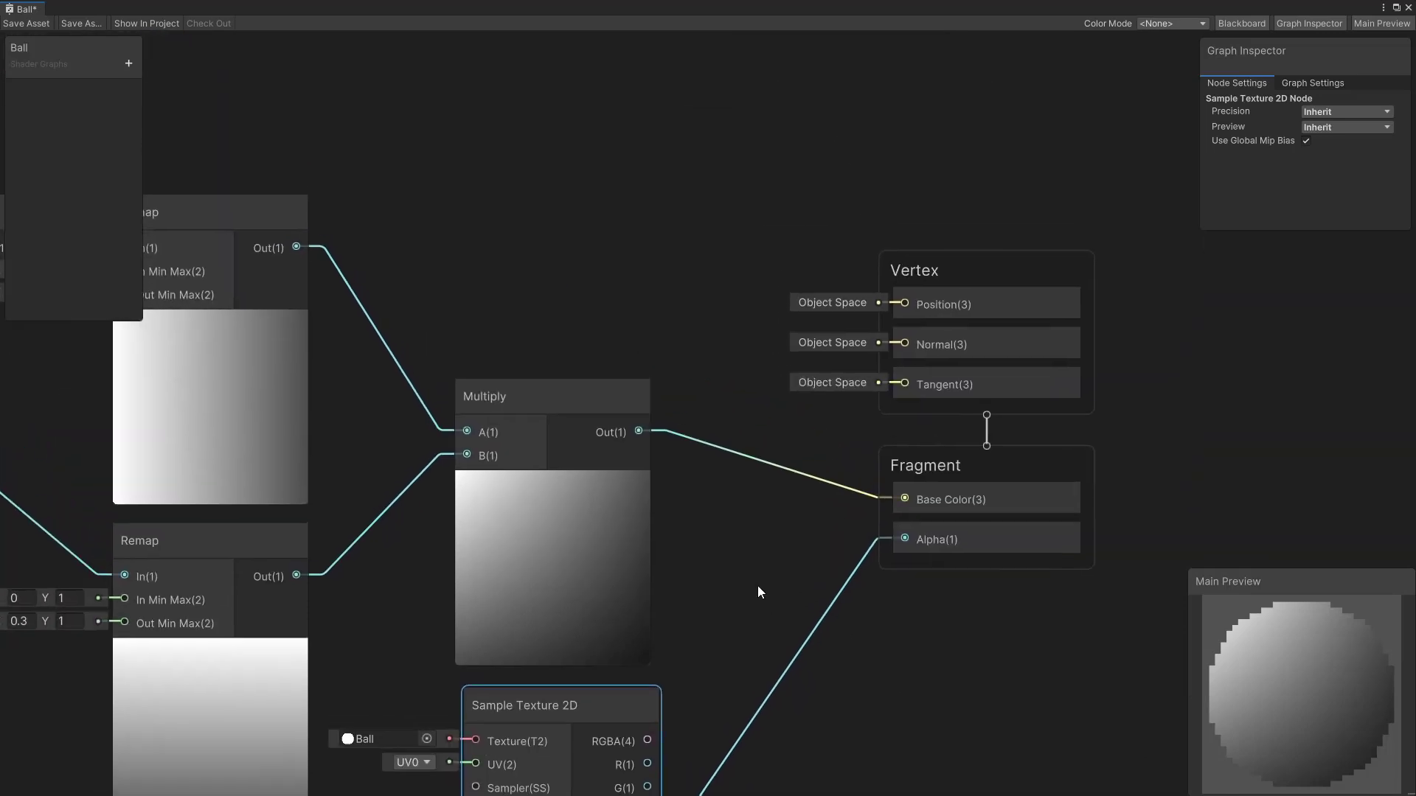
Add a Color property on the Blackboard and place it in the graph
left_click(127, 64)
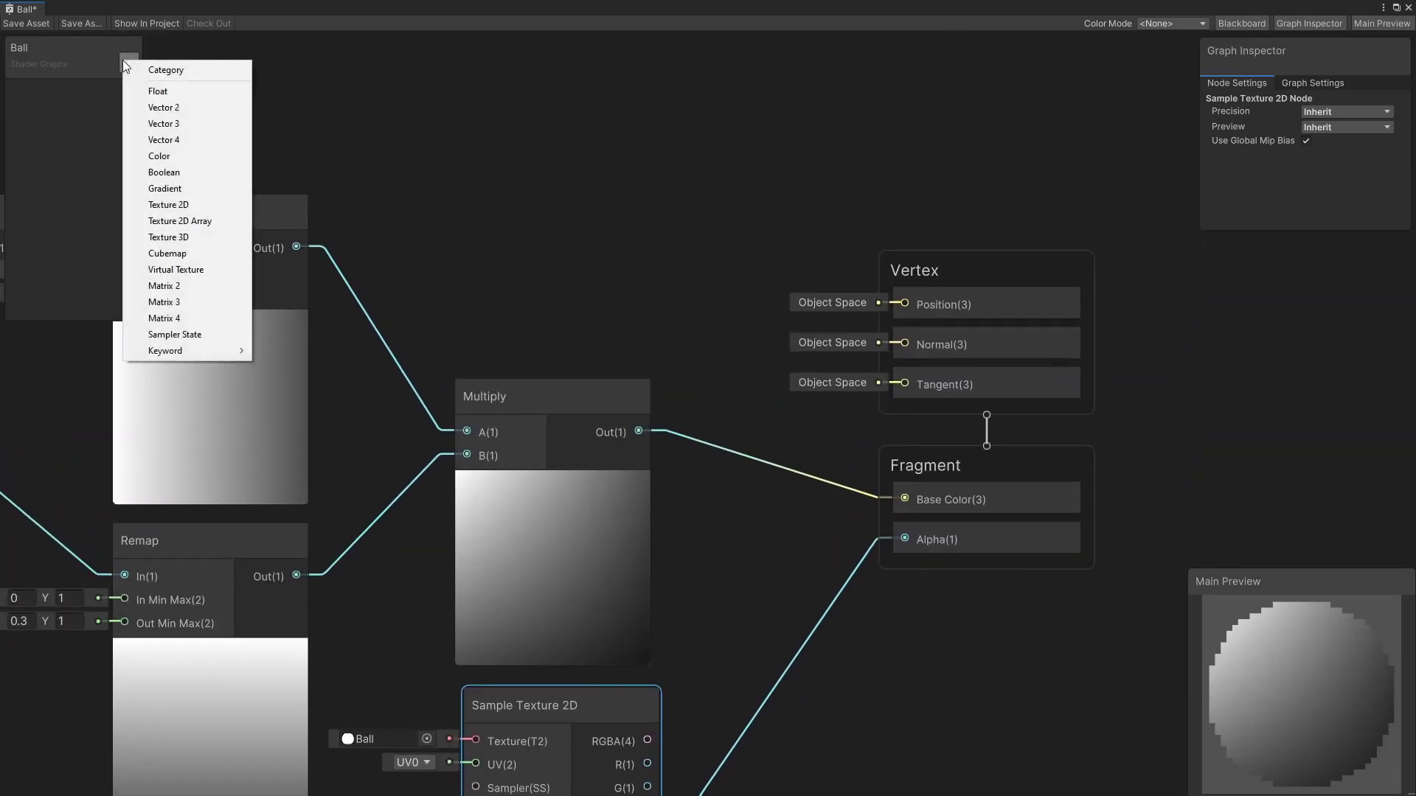
left_click(65, 58)
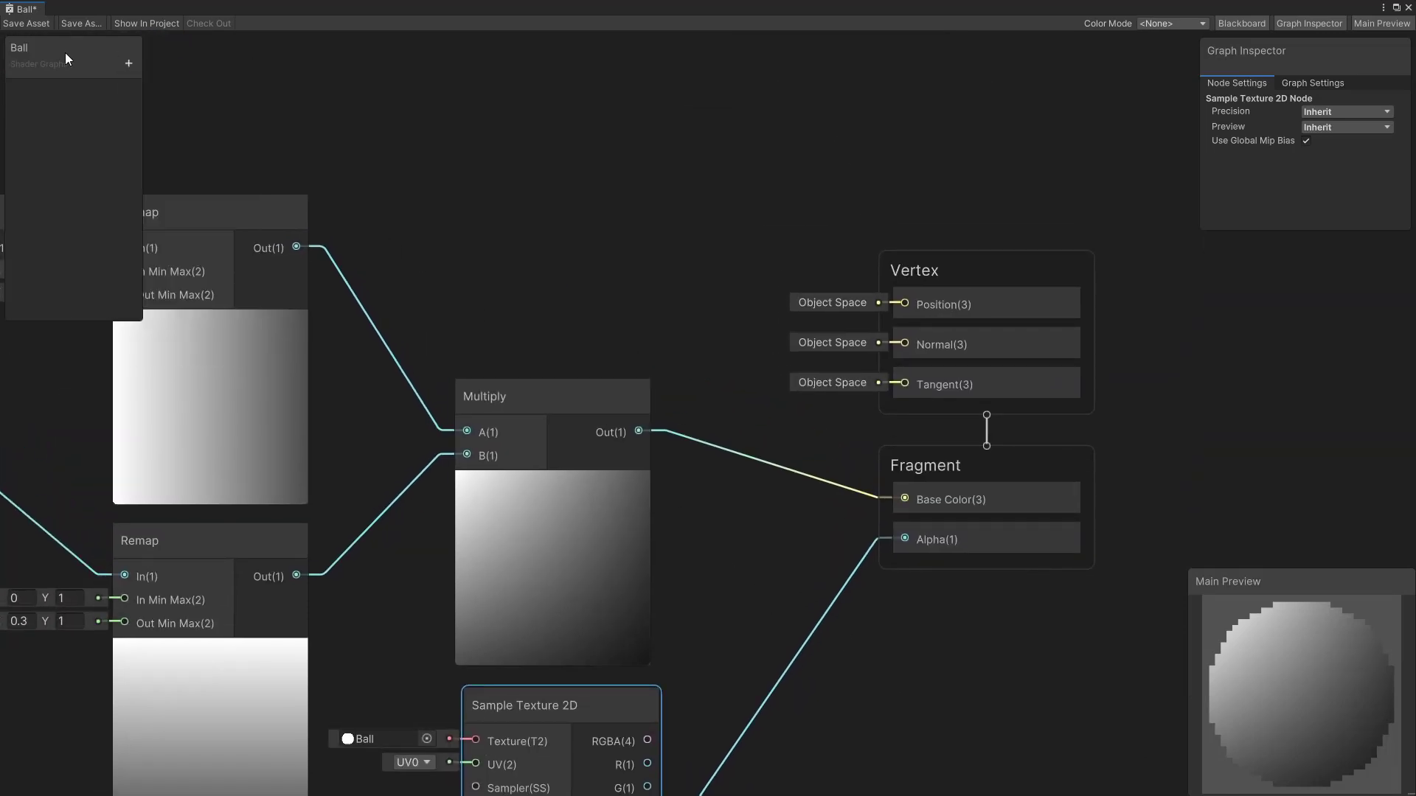
left_click(127, 64)
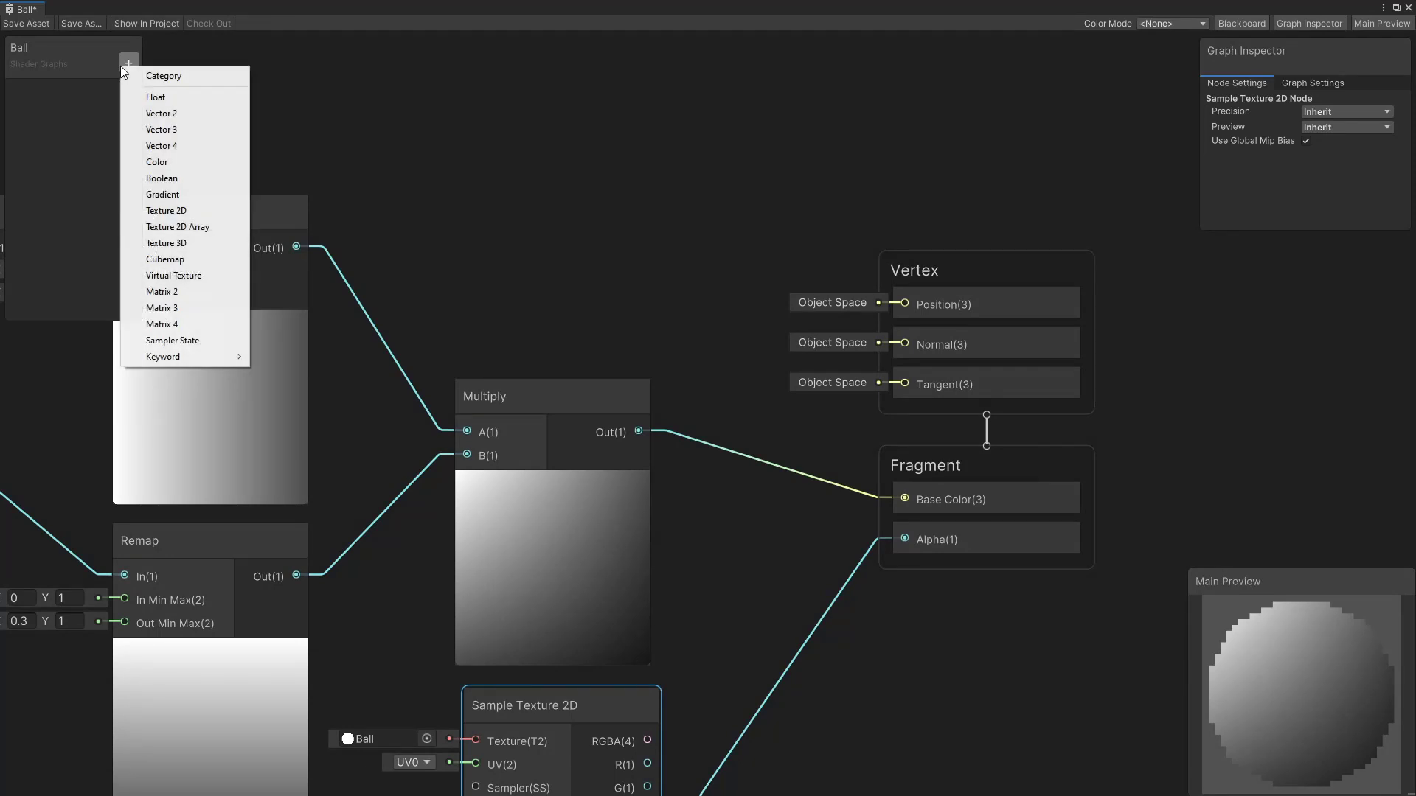
left_click(188, 162)
key("Return")
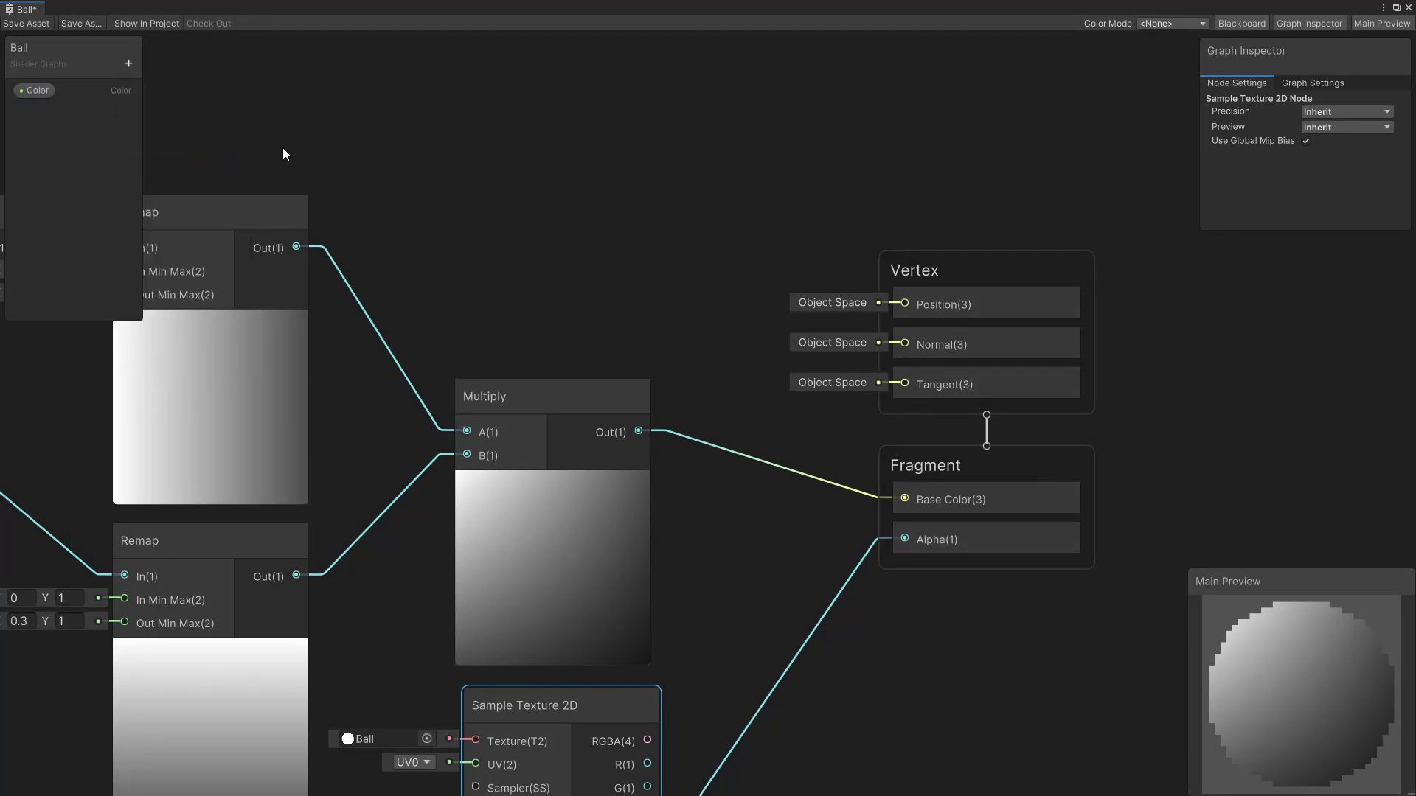
left_click(31, 92)
left_click_drag(546, 326, 548, 325)
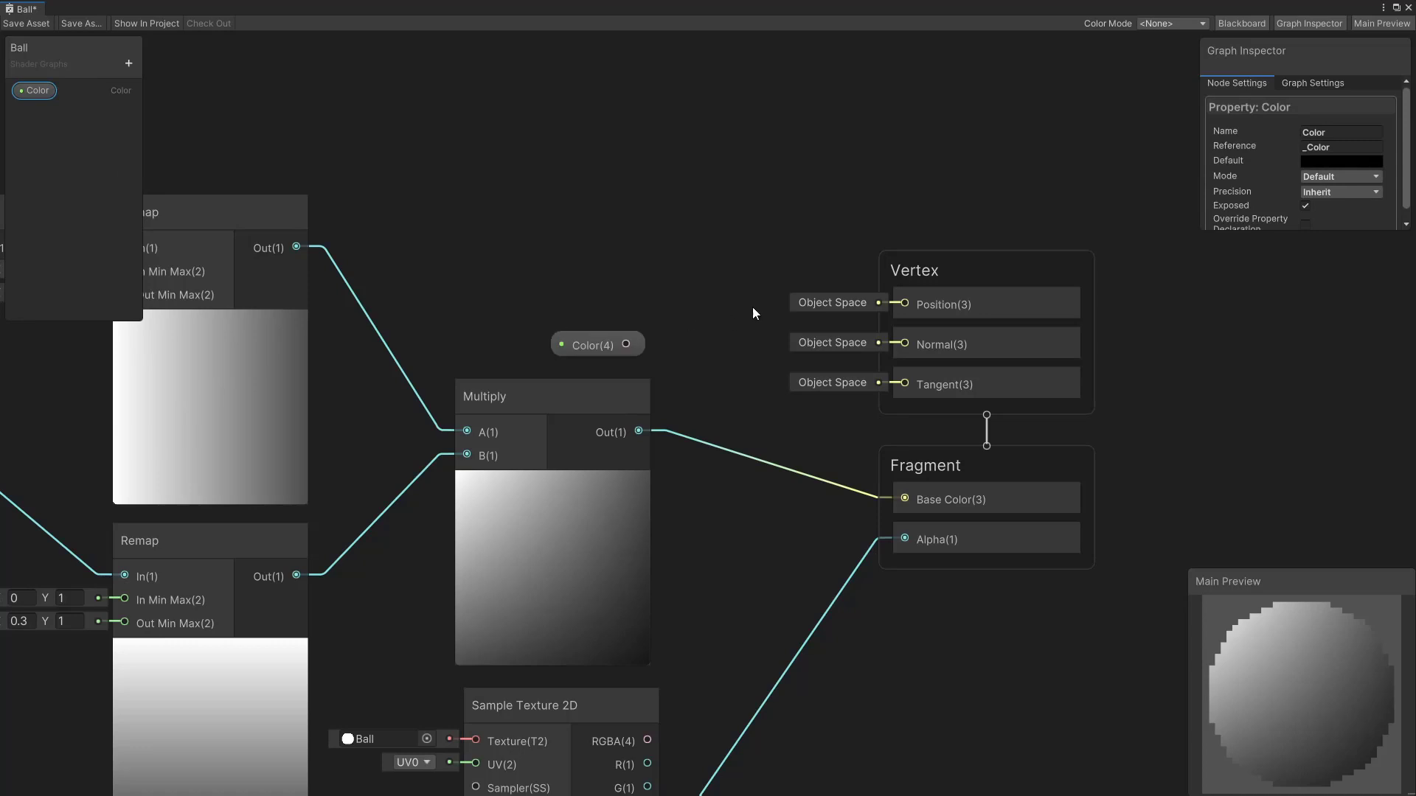
Multiply the Color with the gradient result and feed it into Base Color
middle_click_drag(735, 215, 581, 171)
left_click_drag(663, 133, 965, 522)
left_click_drag(864, 432, 1056, 368)
left_click(553, 316)
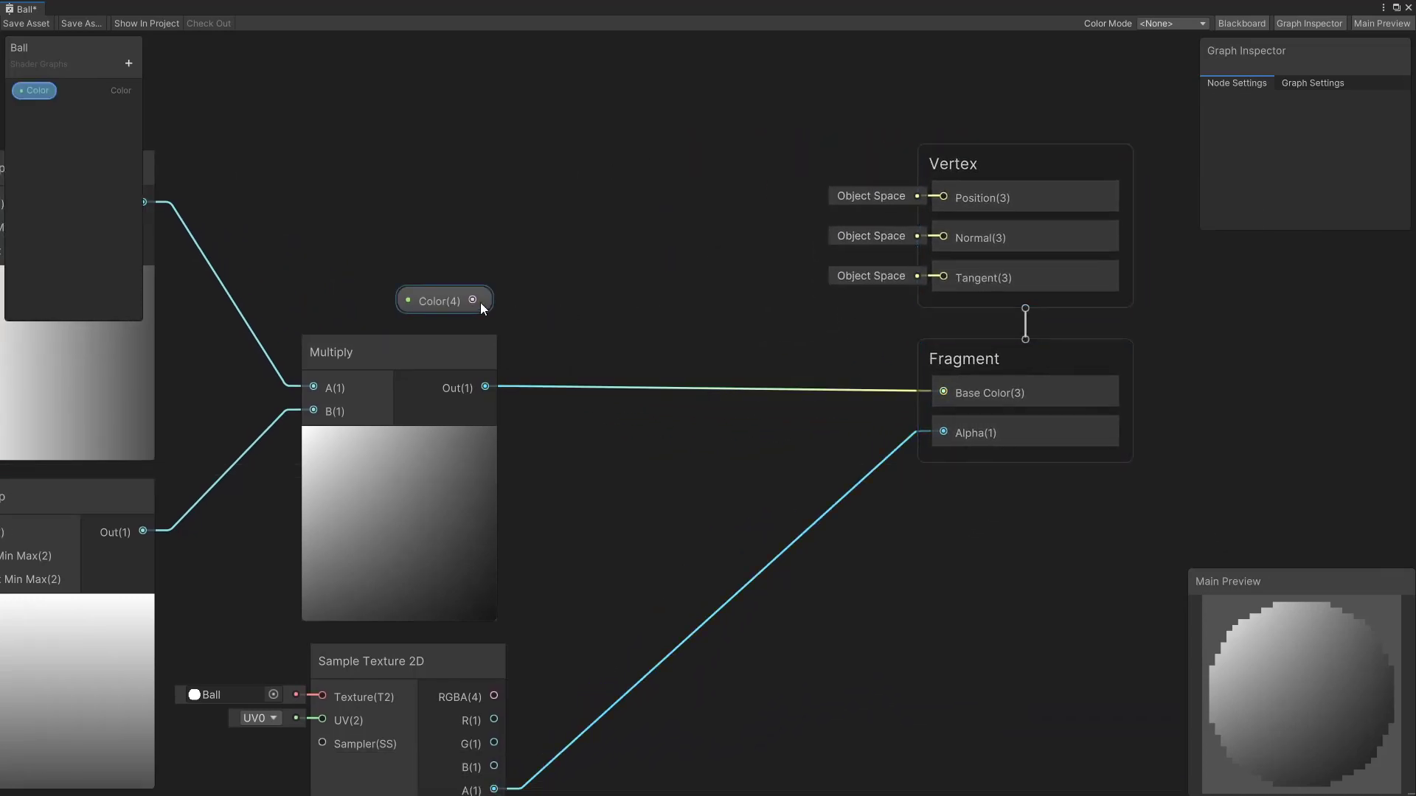
left_click_drag(474, 301, 591, 307)
type("mul")
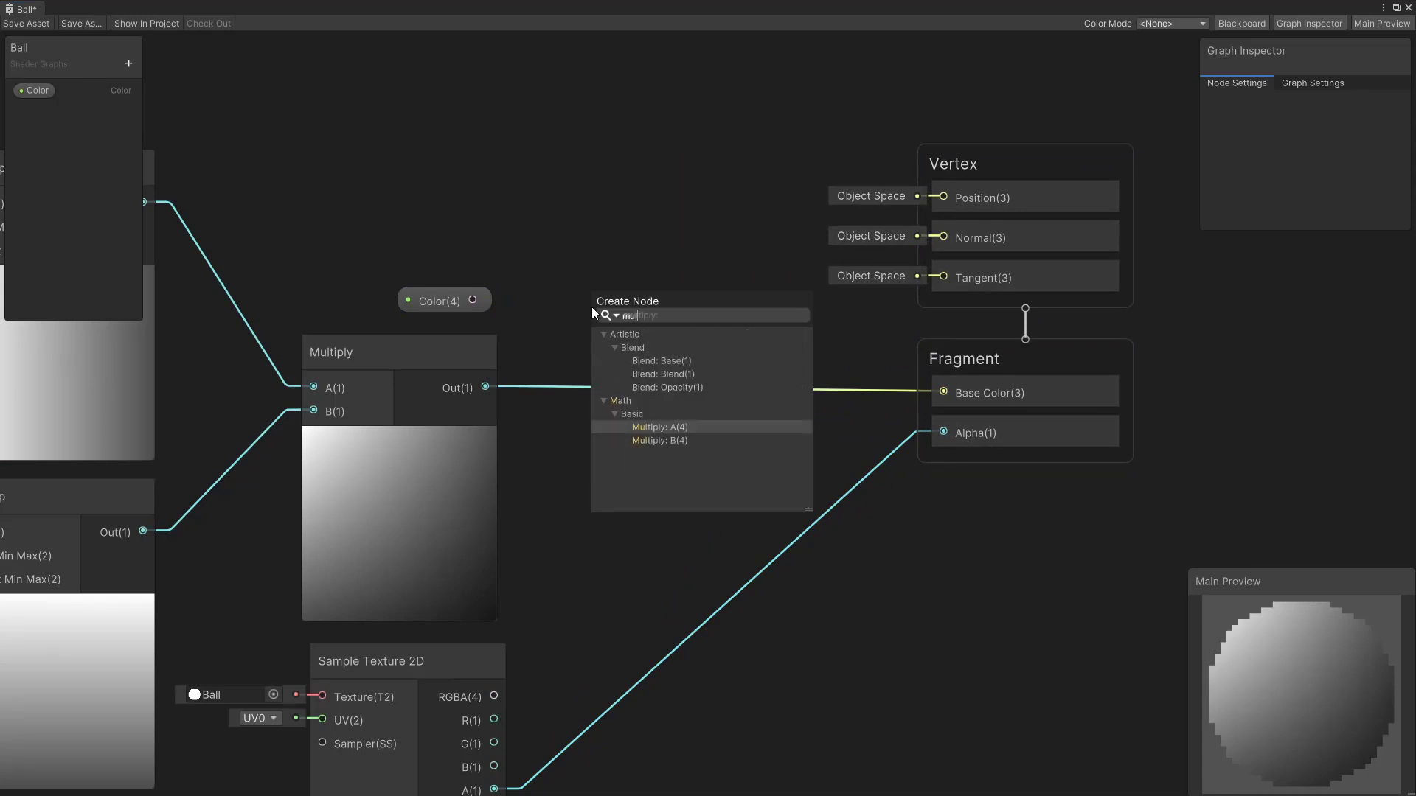
key("Return")
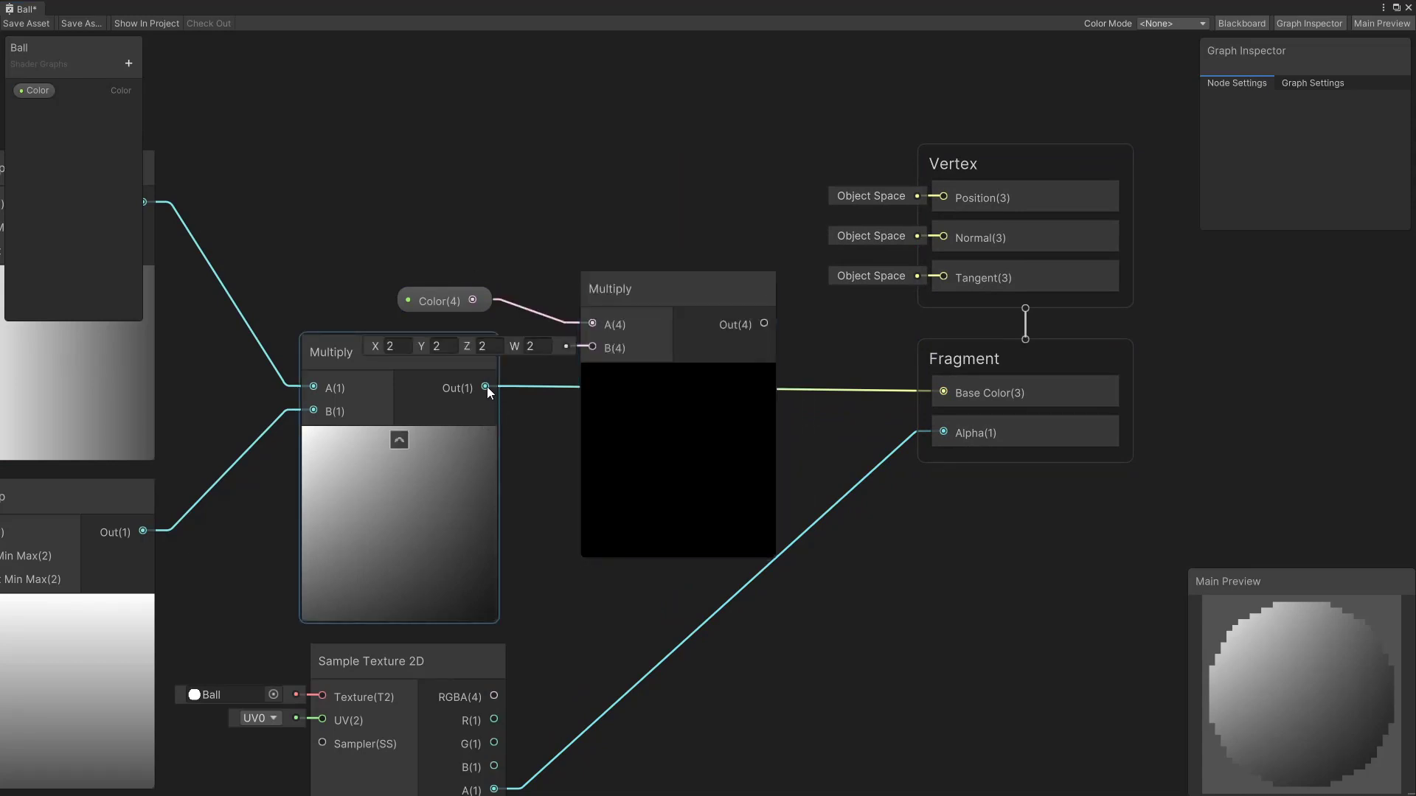
left_click_drag(485, 387, 594, 347)
left_click_drag(763, 324, 944, 393)
Set the Color property's default value to white
left_click(440, 296)
left_click(580, 453)
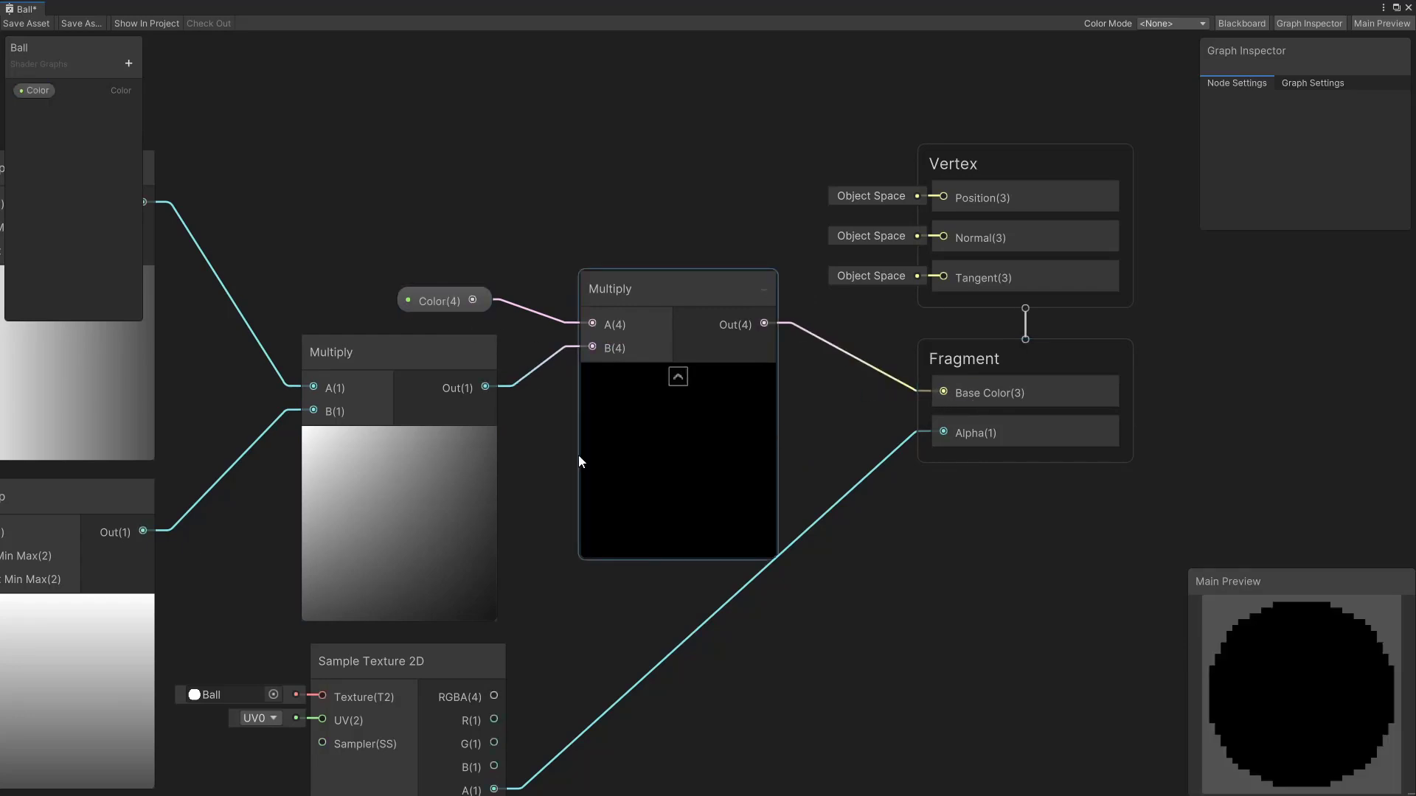
left_click(426, 294)
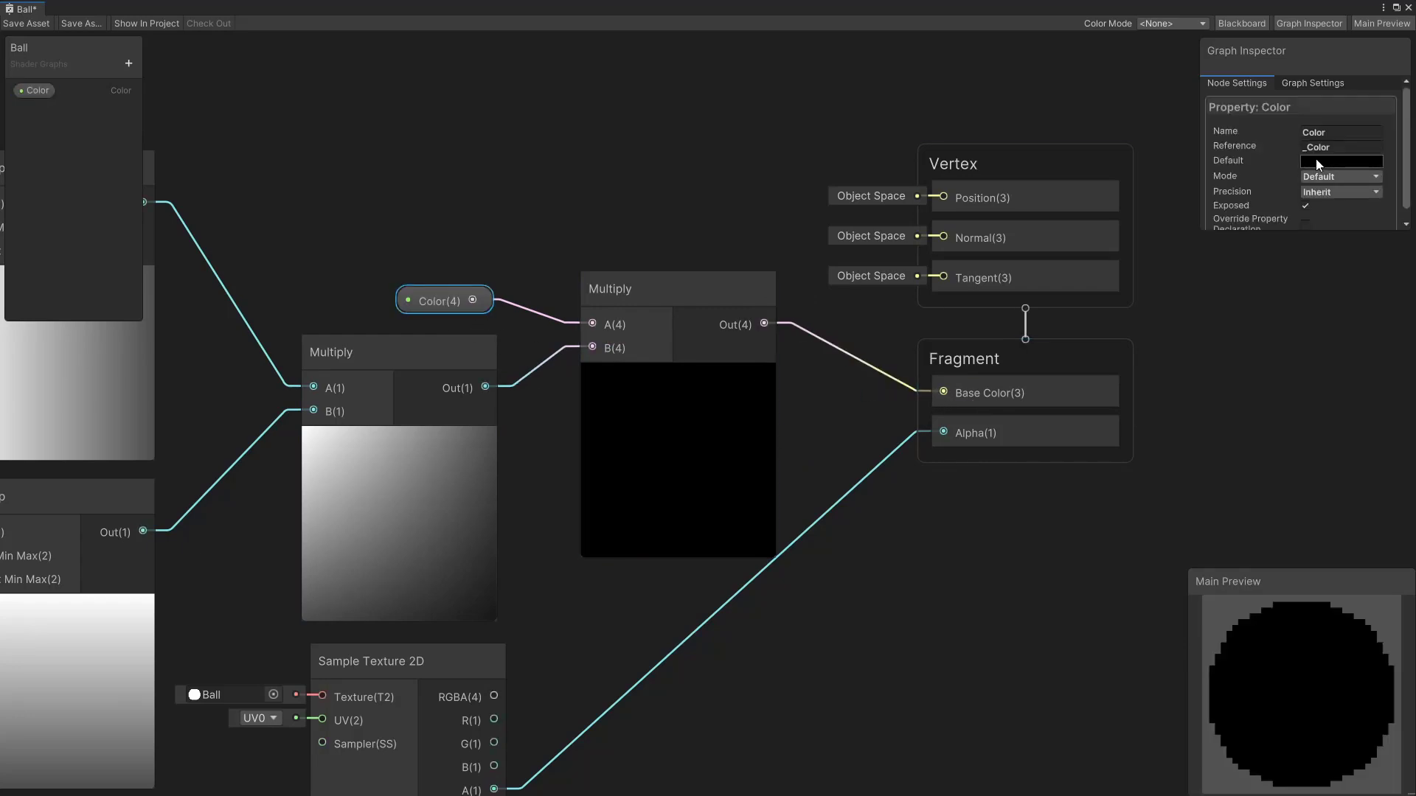
left_click(1329, 160)
left_click(1285, 237)
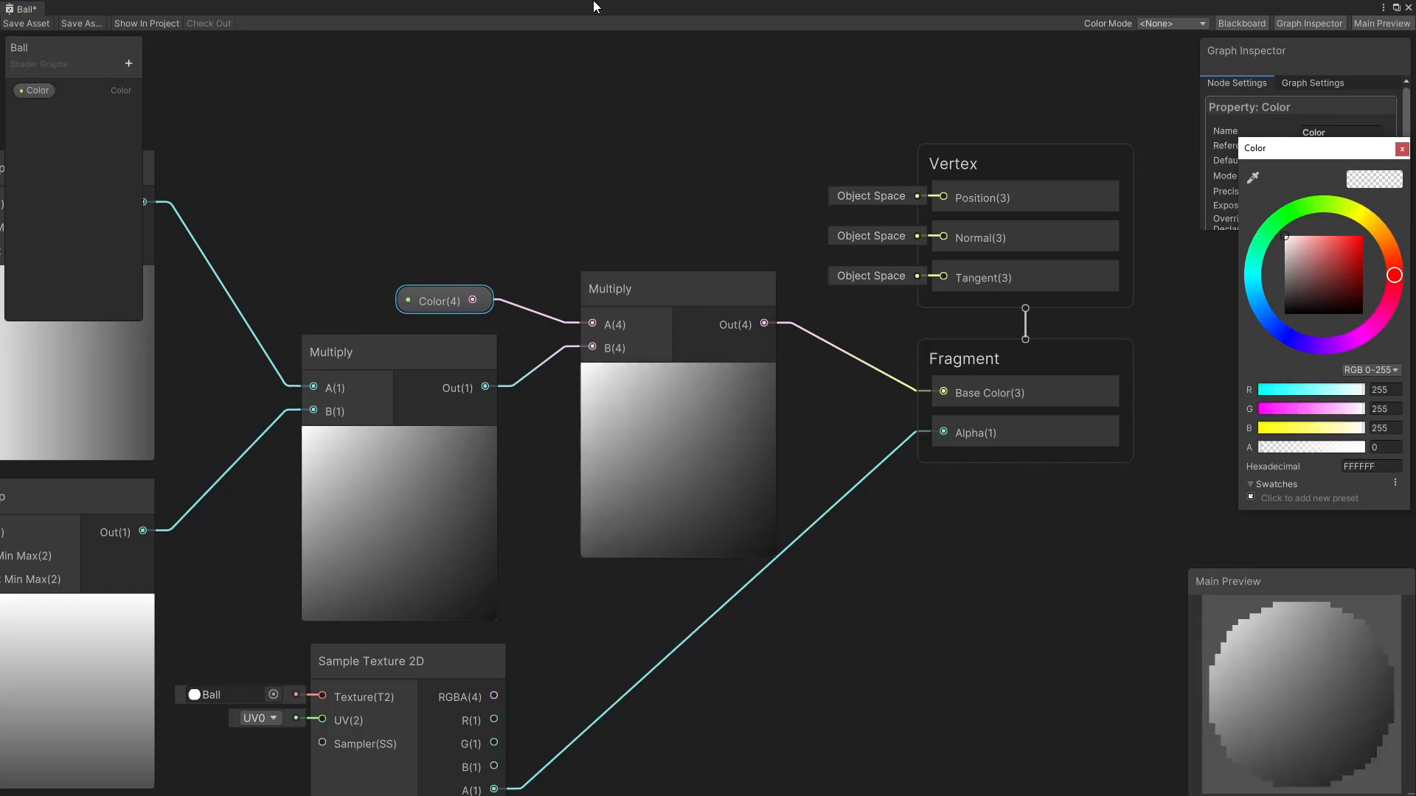
left_click(891, 423)
middle_click_drag(412, 147, 816, 108)
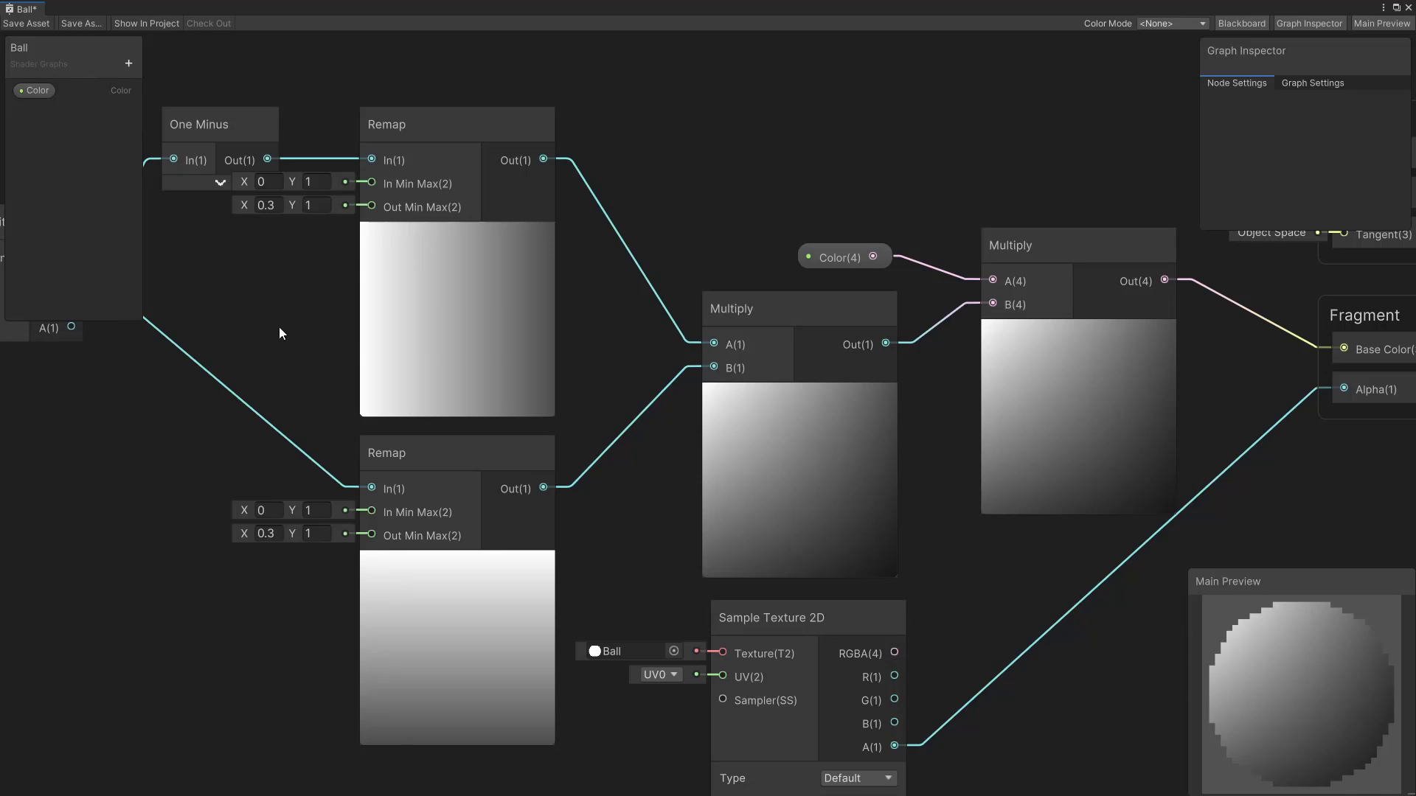
Add an exposed Vector2 property named Offset, removing a mistakenly added Matrix2 property
middle_click_drag(278, 326, 942, 361)
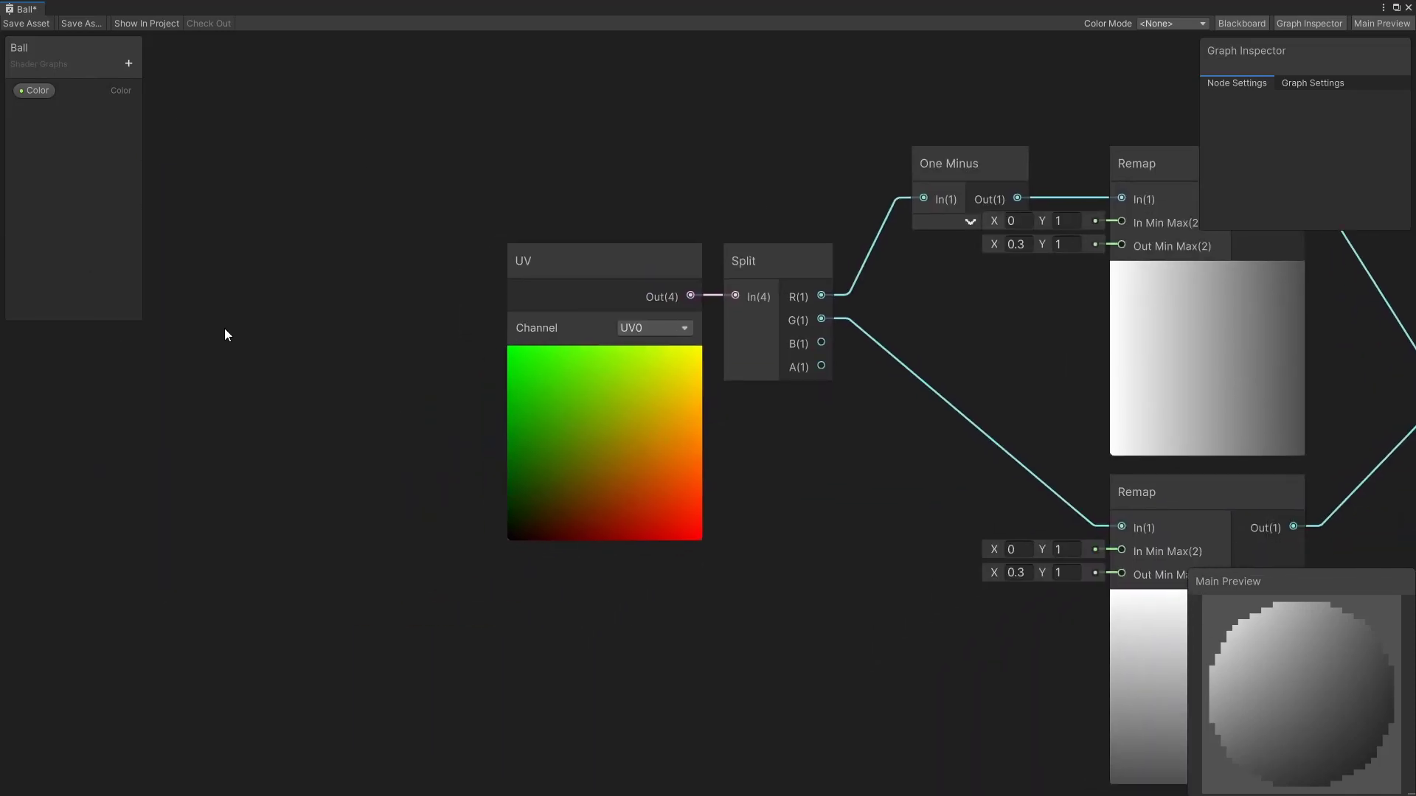
left_click(126, 63)
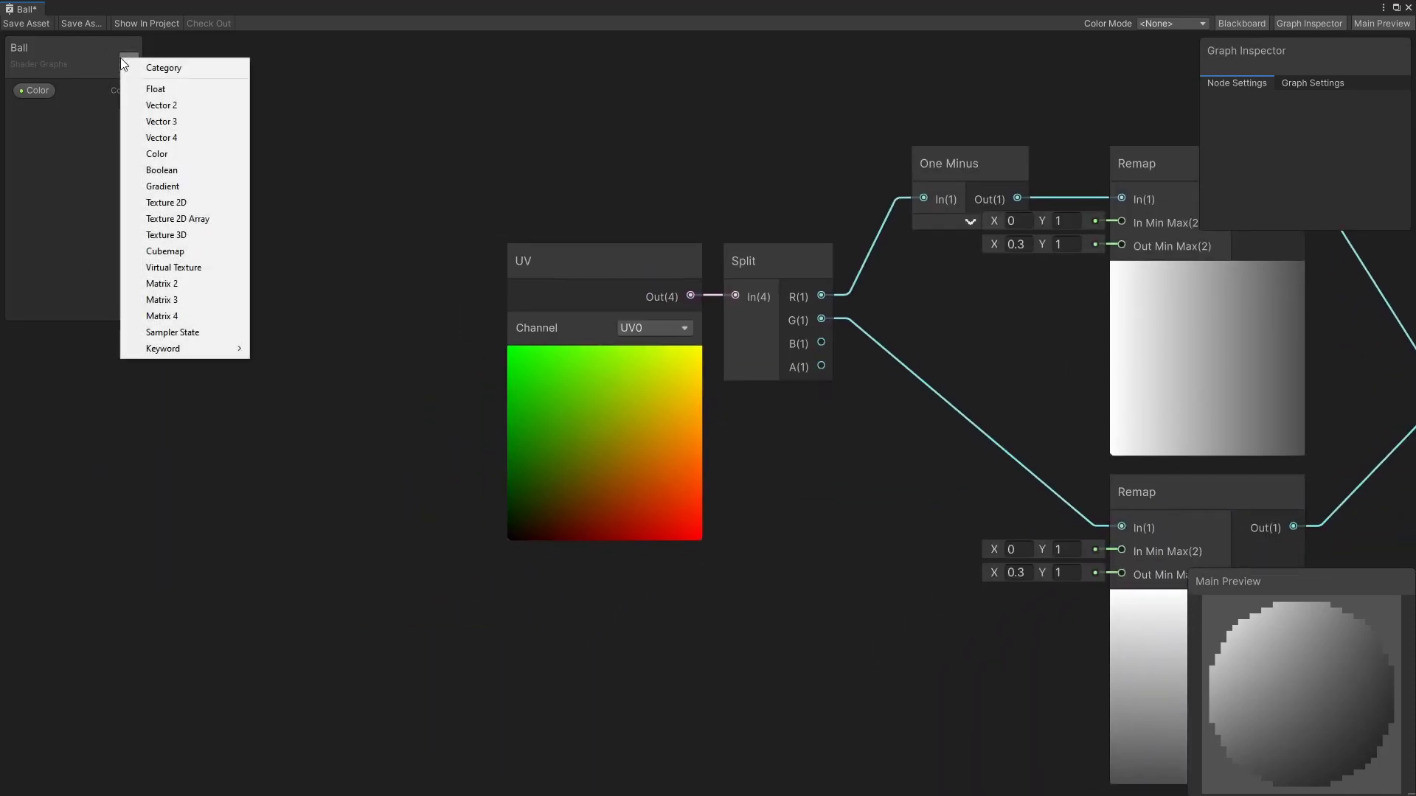
left_click(181, 283)
left_click(66, 114)
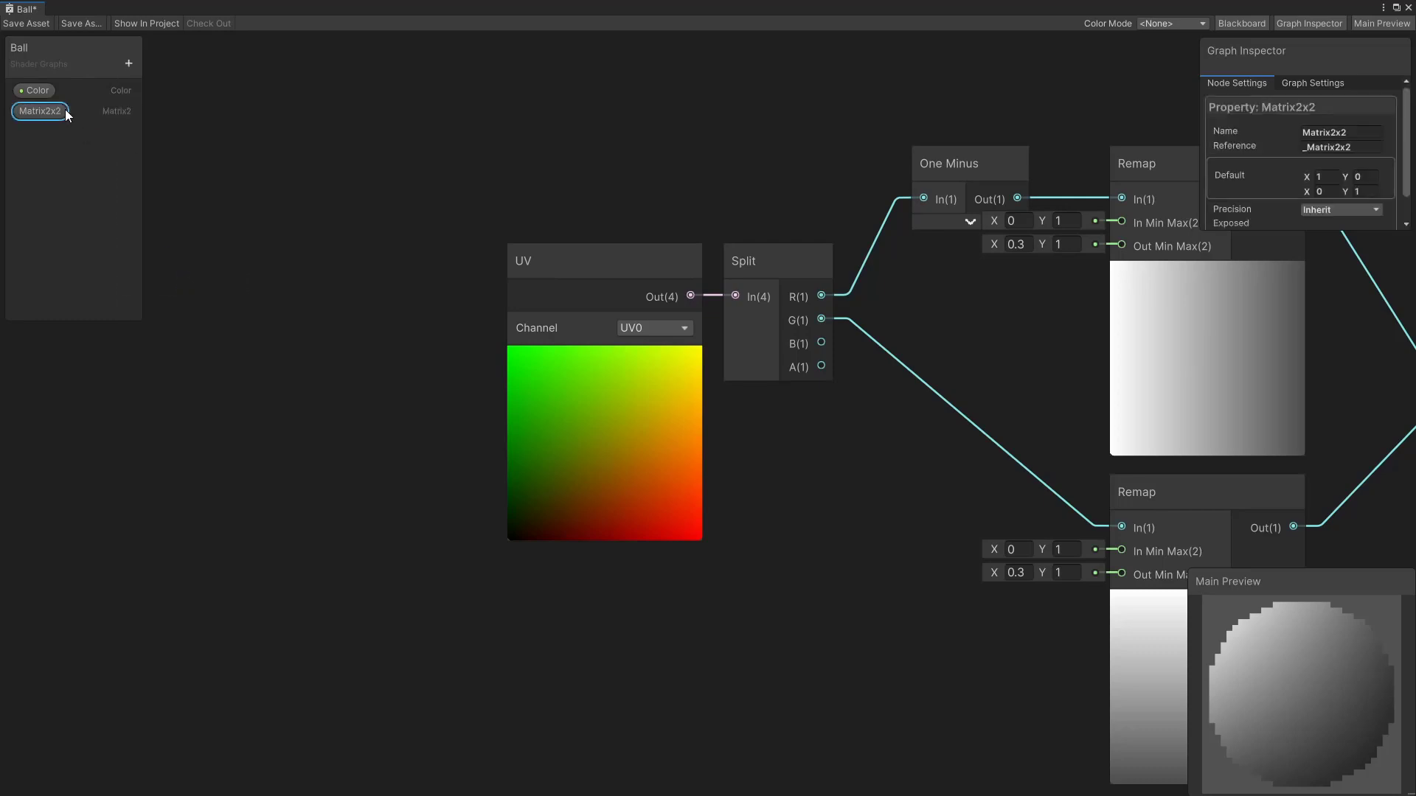
key("Delete")
left_click(128, 63)
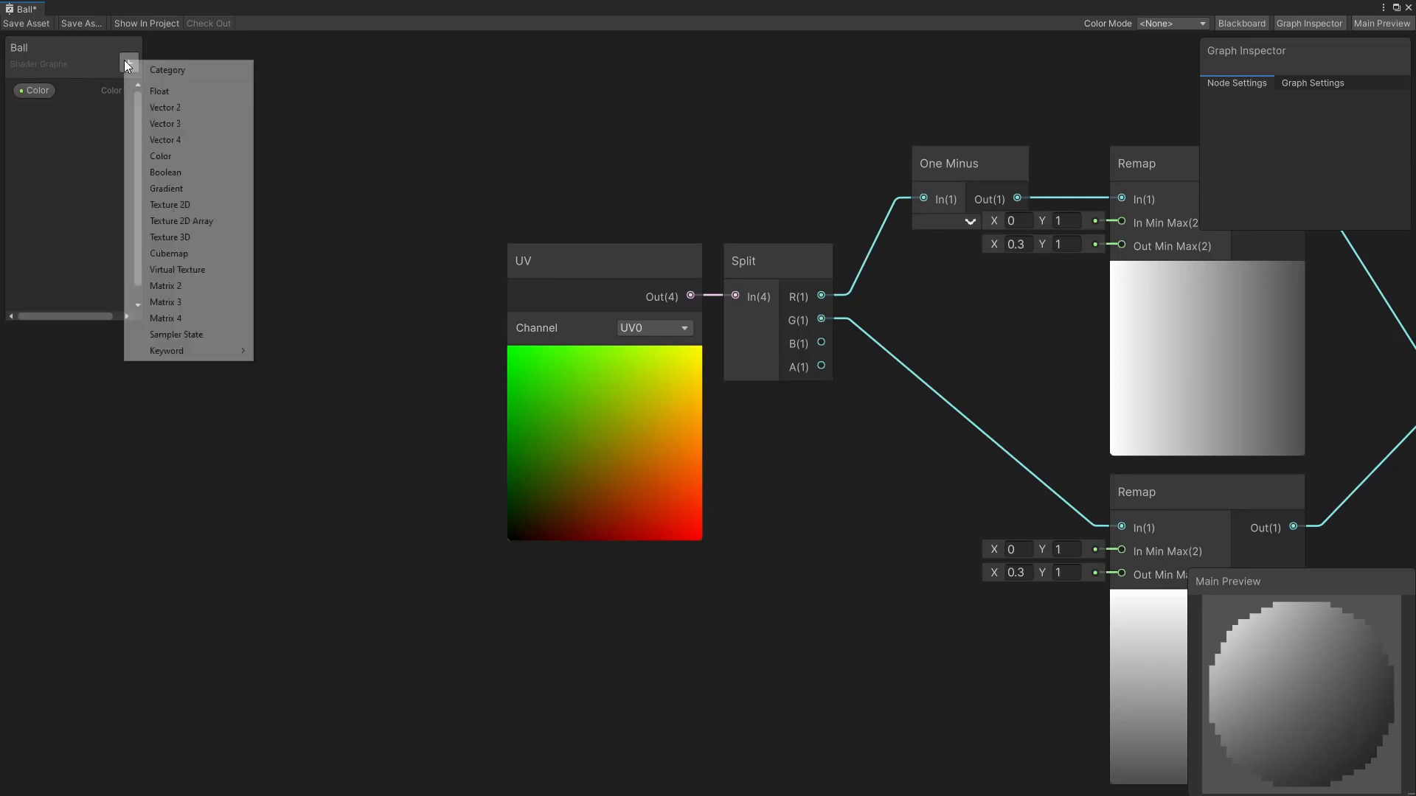
left_click(165, 109)
type("Off")
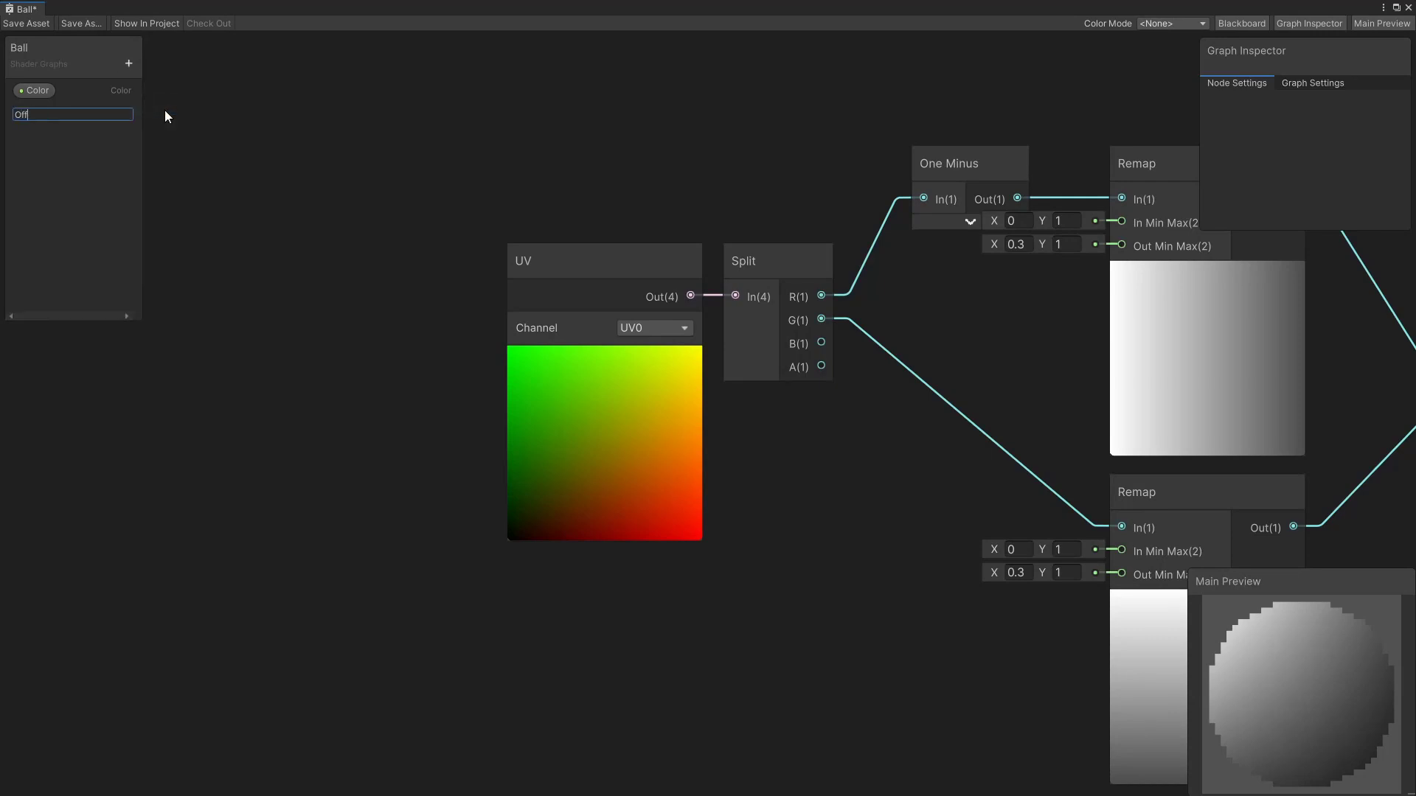
type("set")
key("Return")
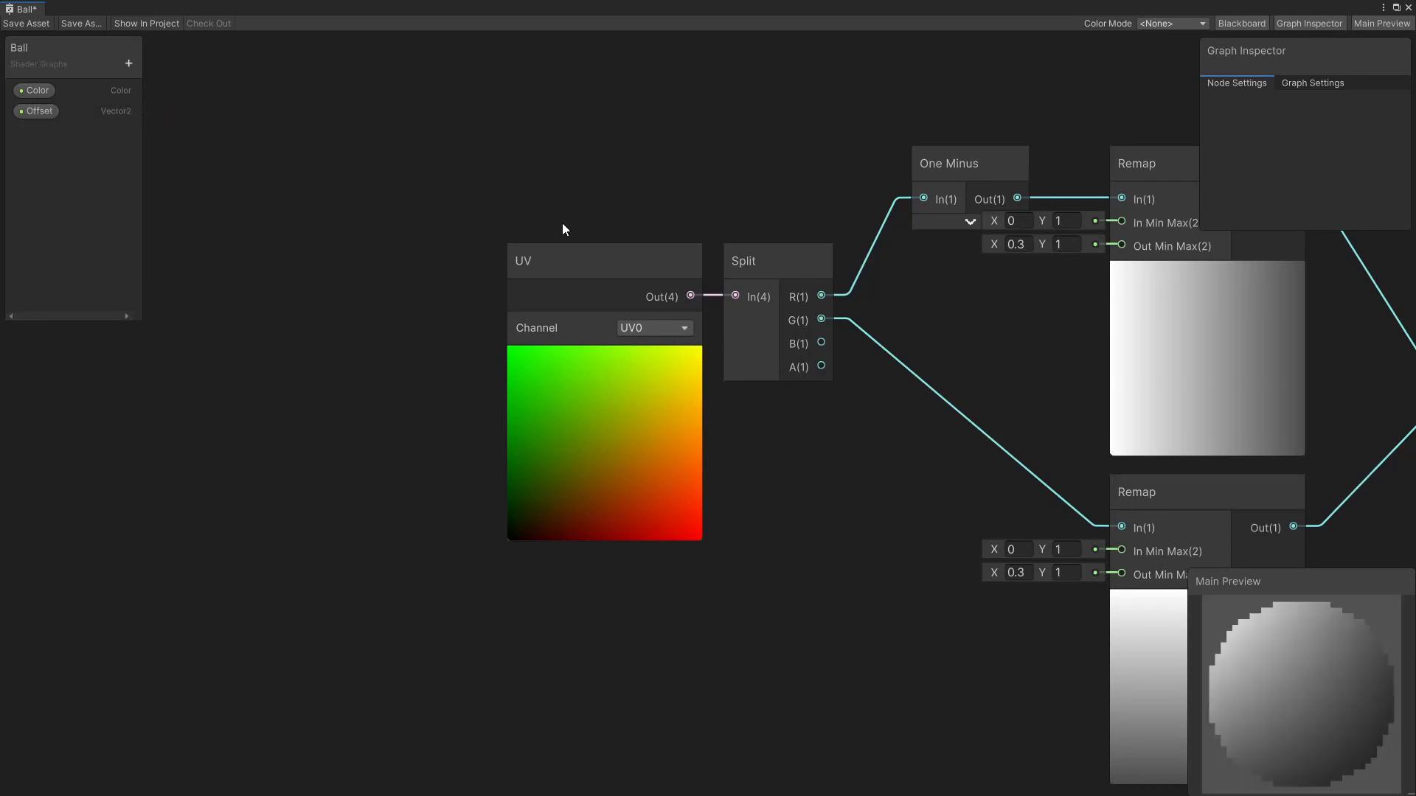
Replace the UV node with a Tiling And Offset node feeding the Split node
left_click(600, 253)
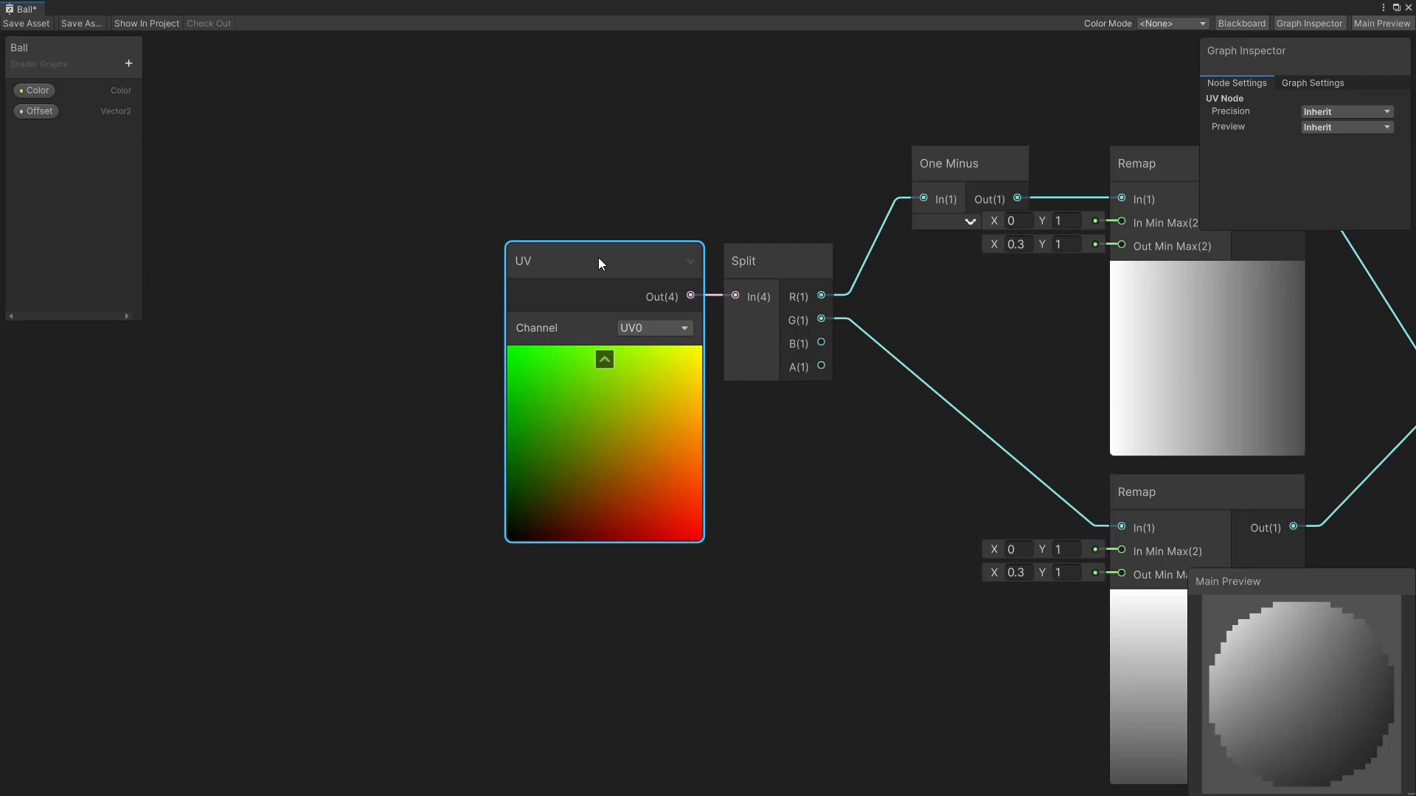
key("Delete")
key("space")
type("tili")
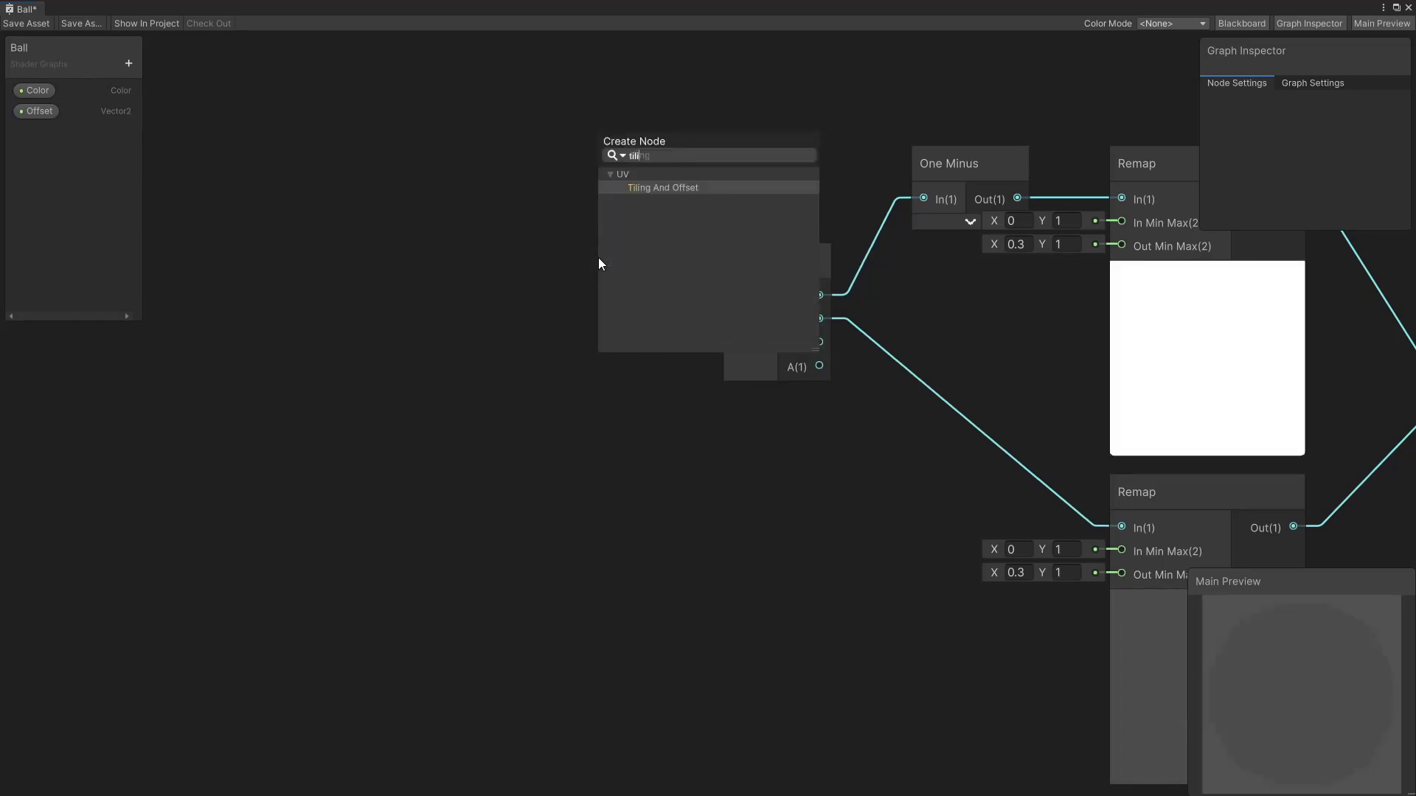
key("Return")
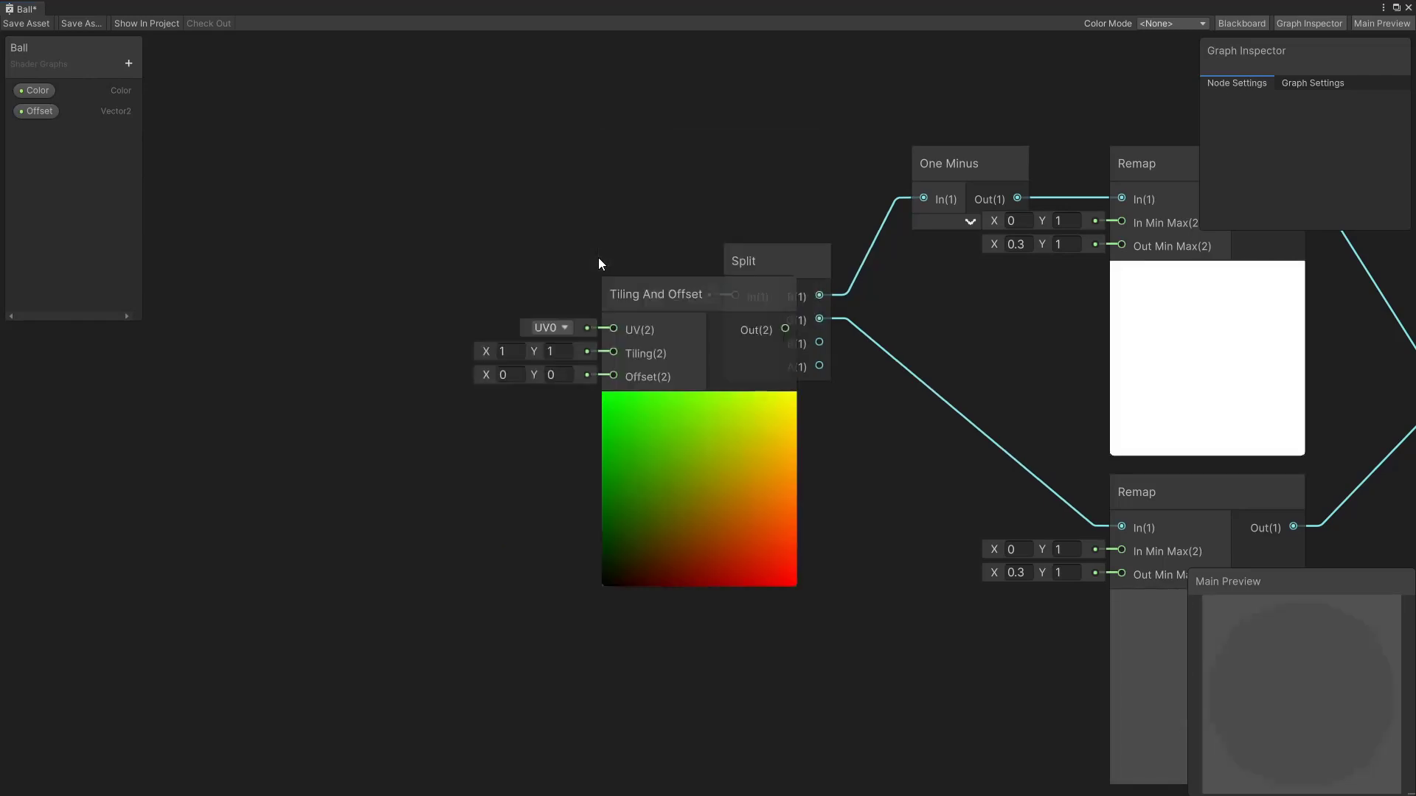
left_click_drag(647, 292, 471, 265)
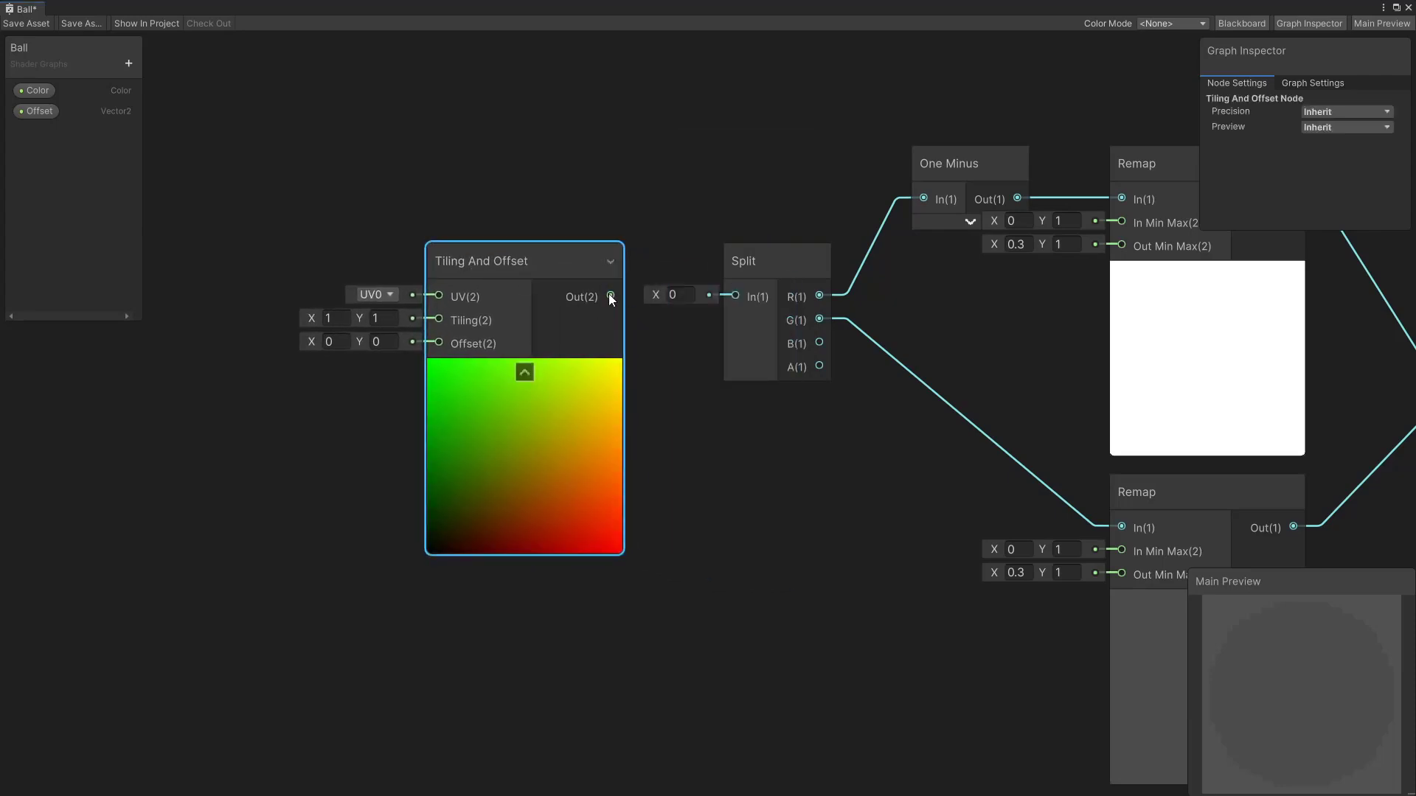
left_click_drag(623, 296, 735, 297)
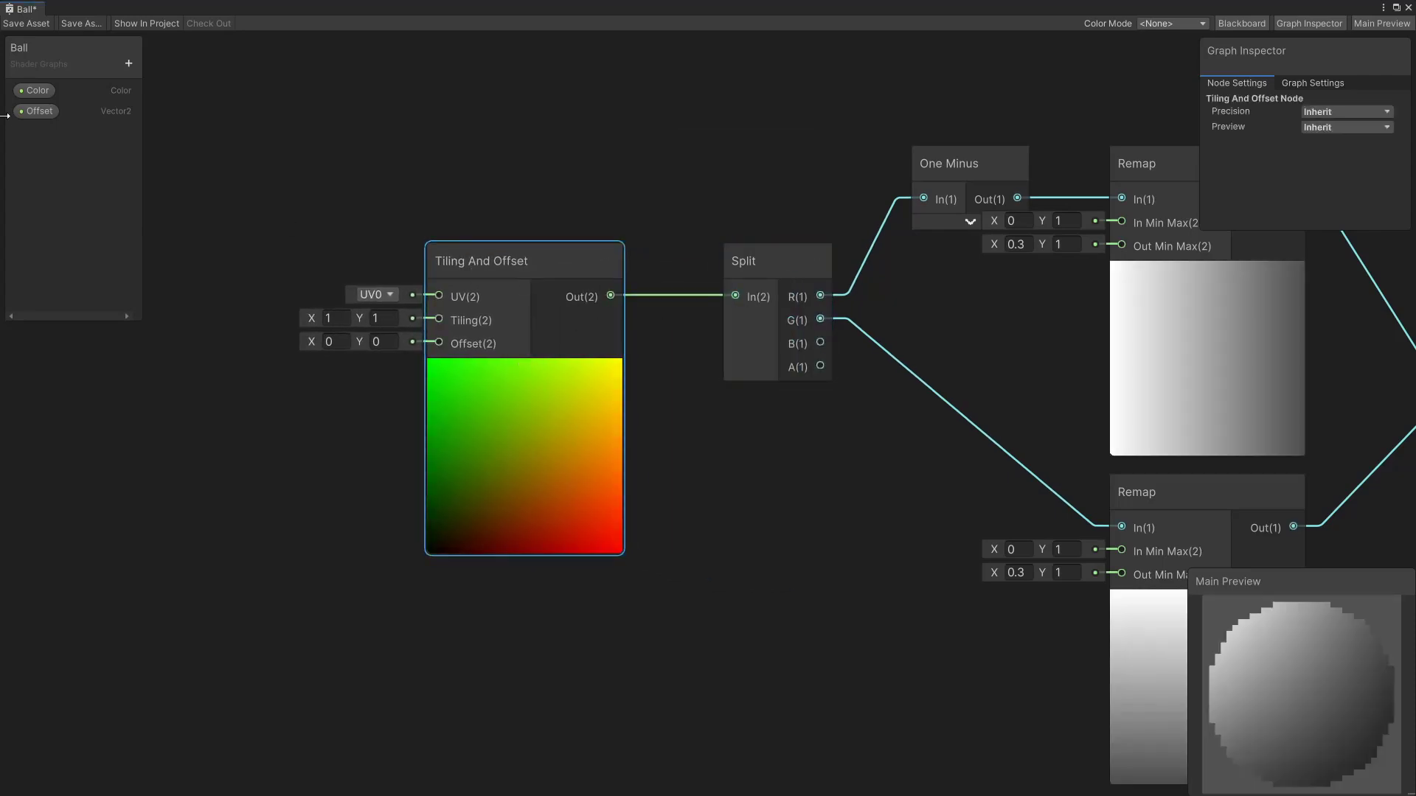
Place the Offset property node and wire it into Tiling And Offset's Offset input
left_click_drag(40, 112, 199, 336)
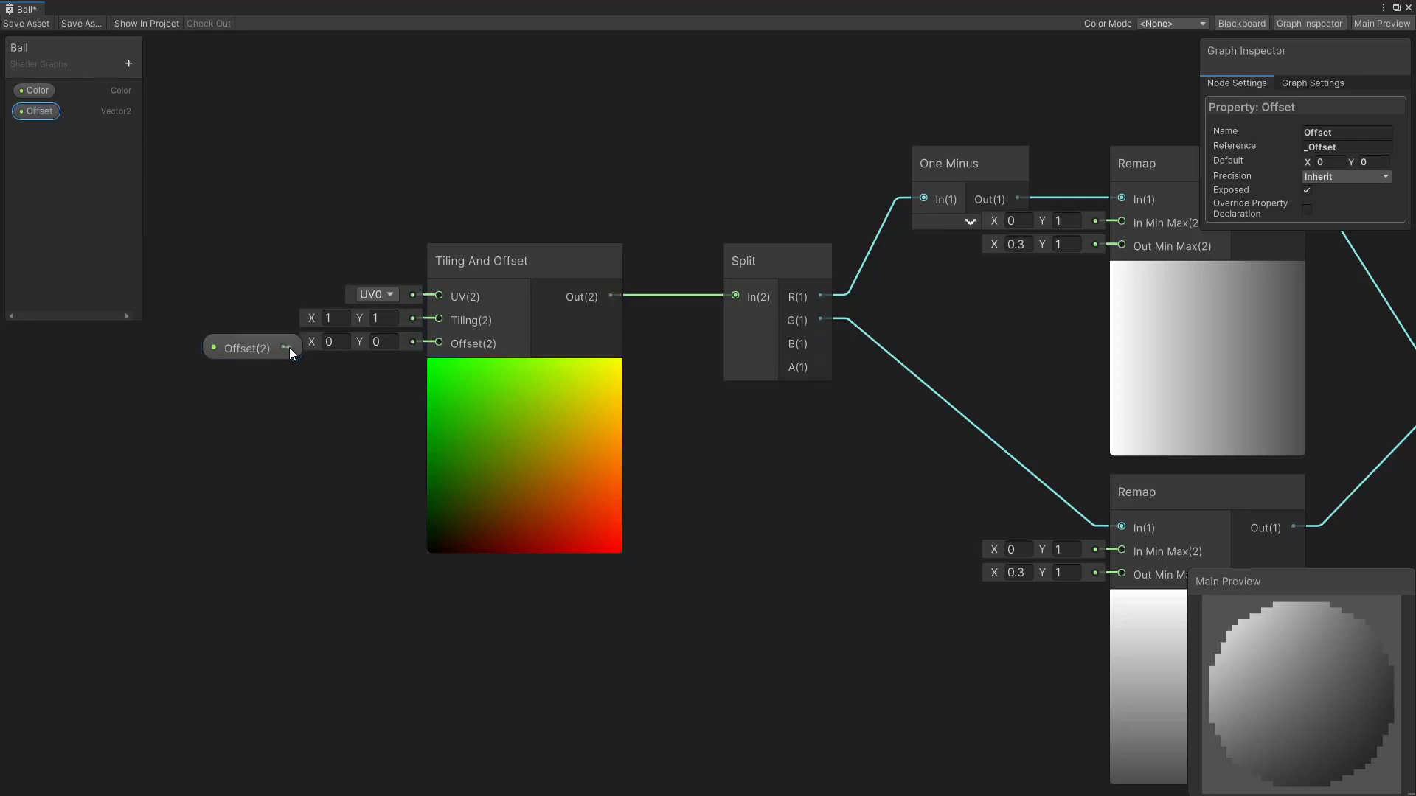
left_click_drag(283, 347, 439, 343)
middle_click_drag(777, 479, 656, 458)
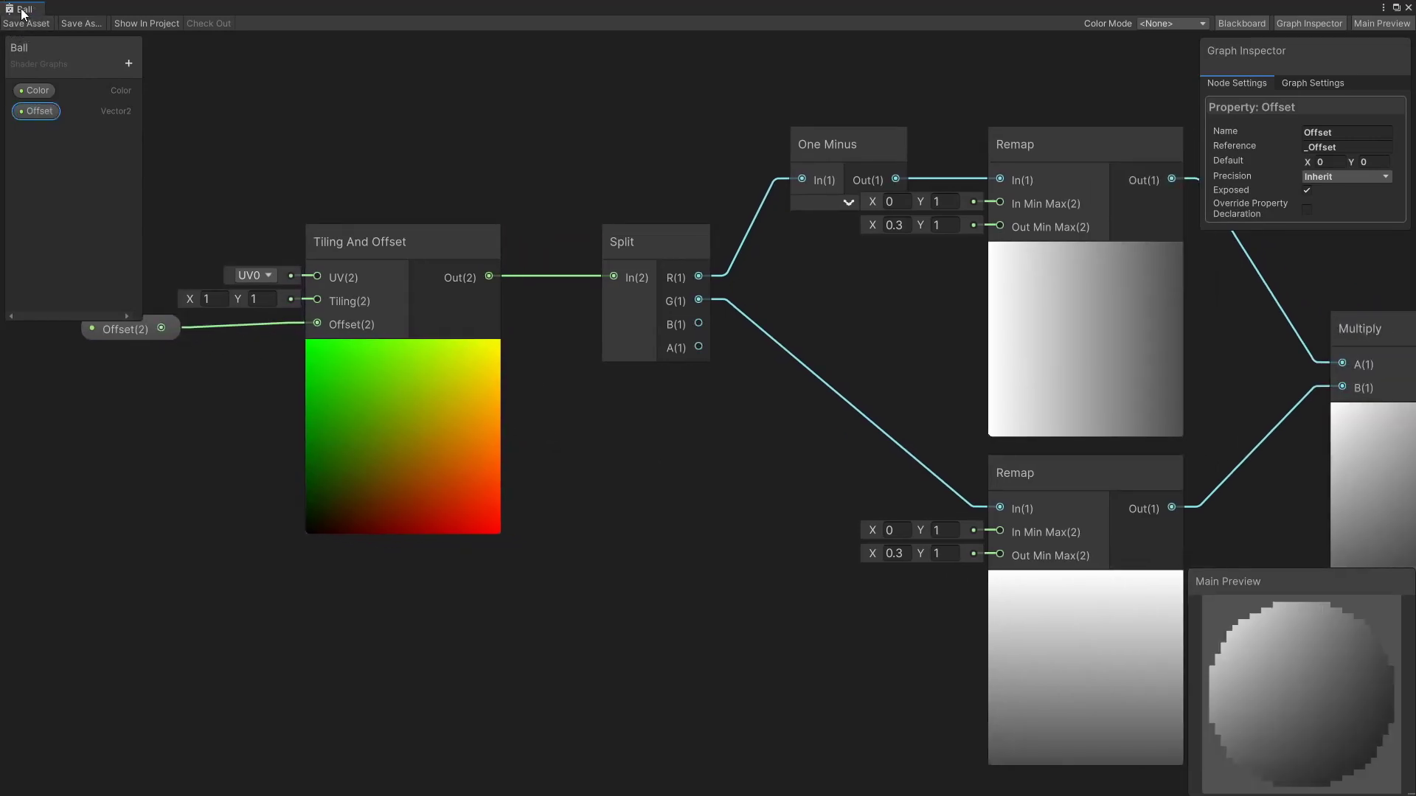
Close the Ball graph, create a Ball material from the Ball shader, and apply it to the ball
right_click(22, 9)
left_click(89, 34)
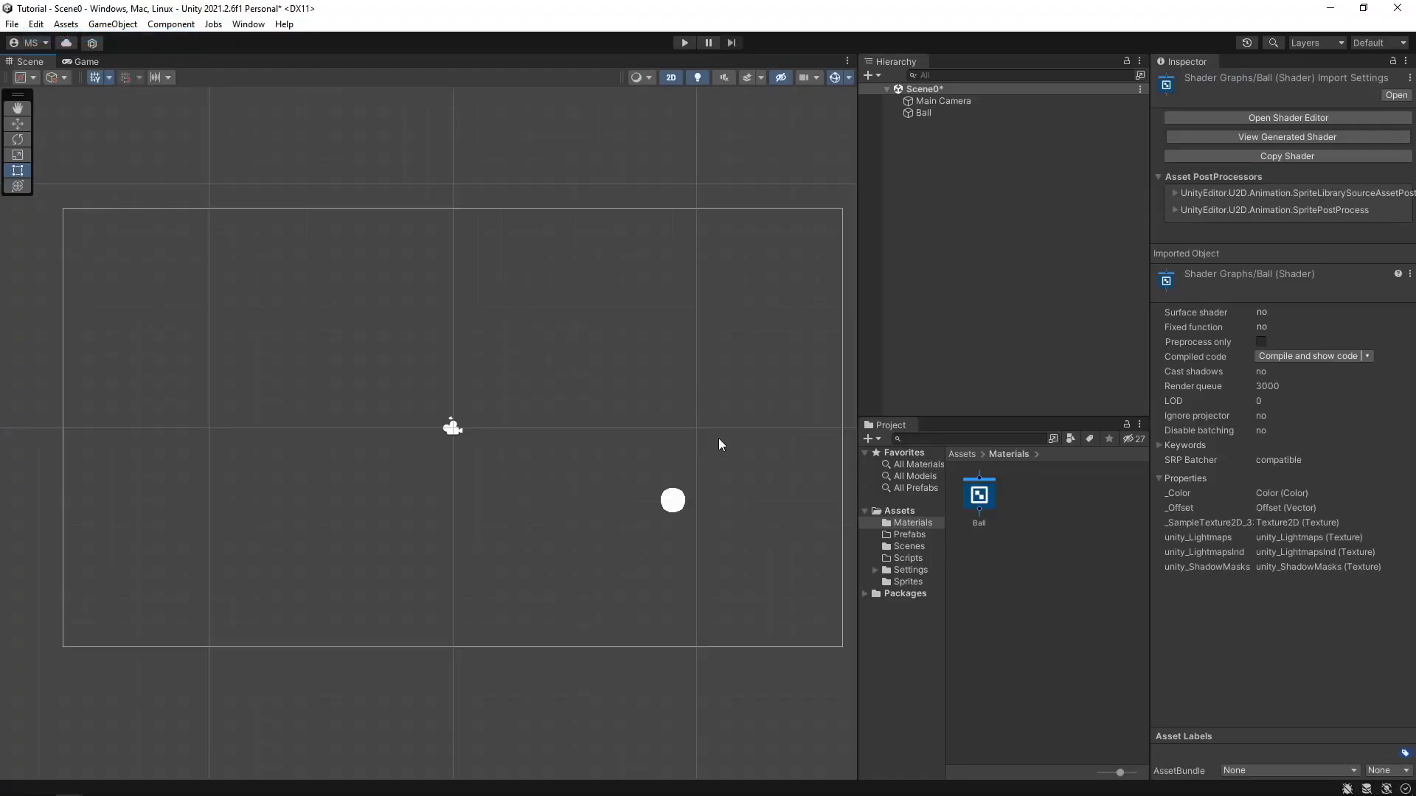
middle_click_drag(720, 442, 559, 410)
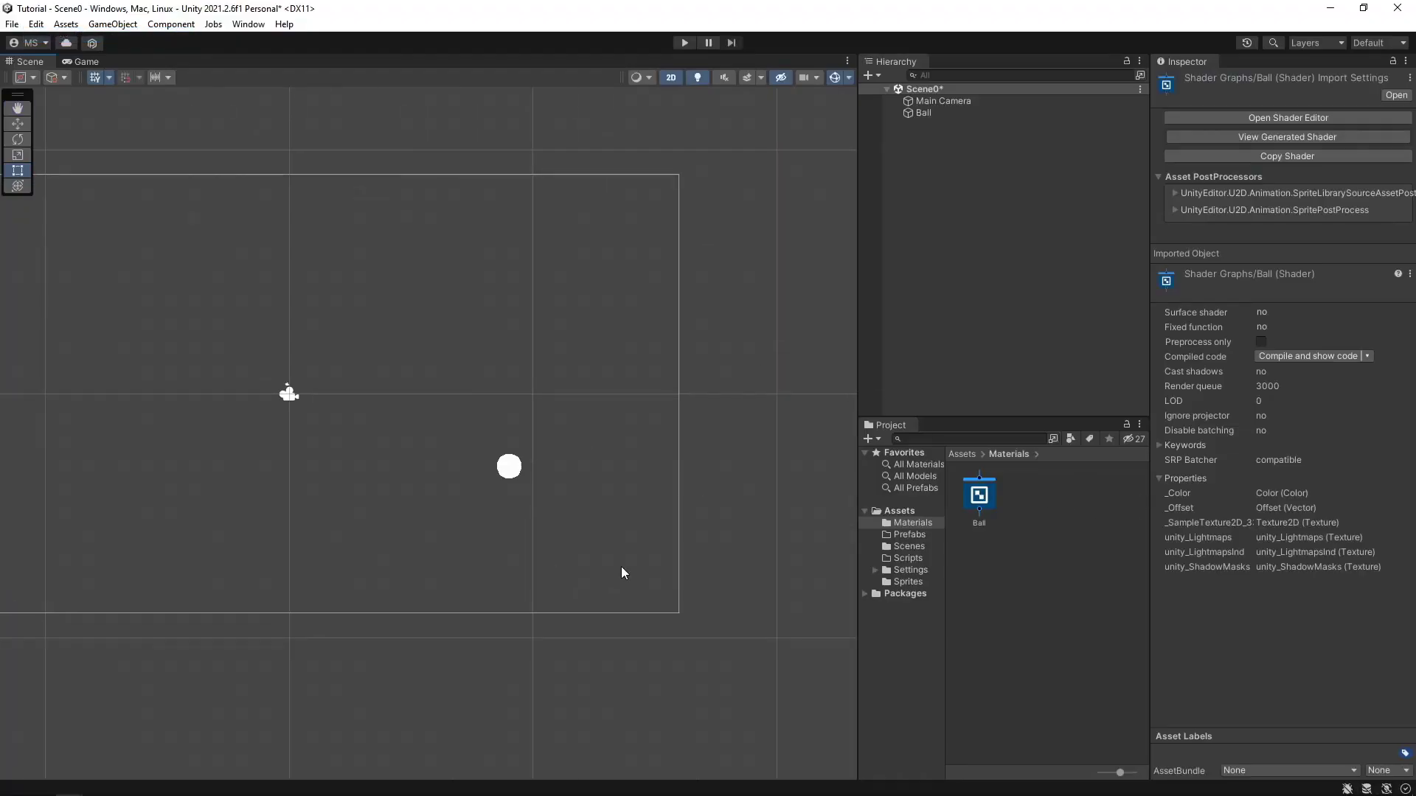
right_click(988, 494)
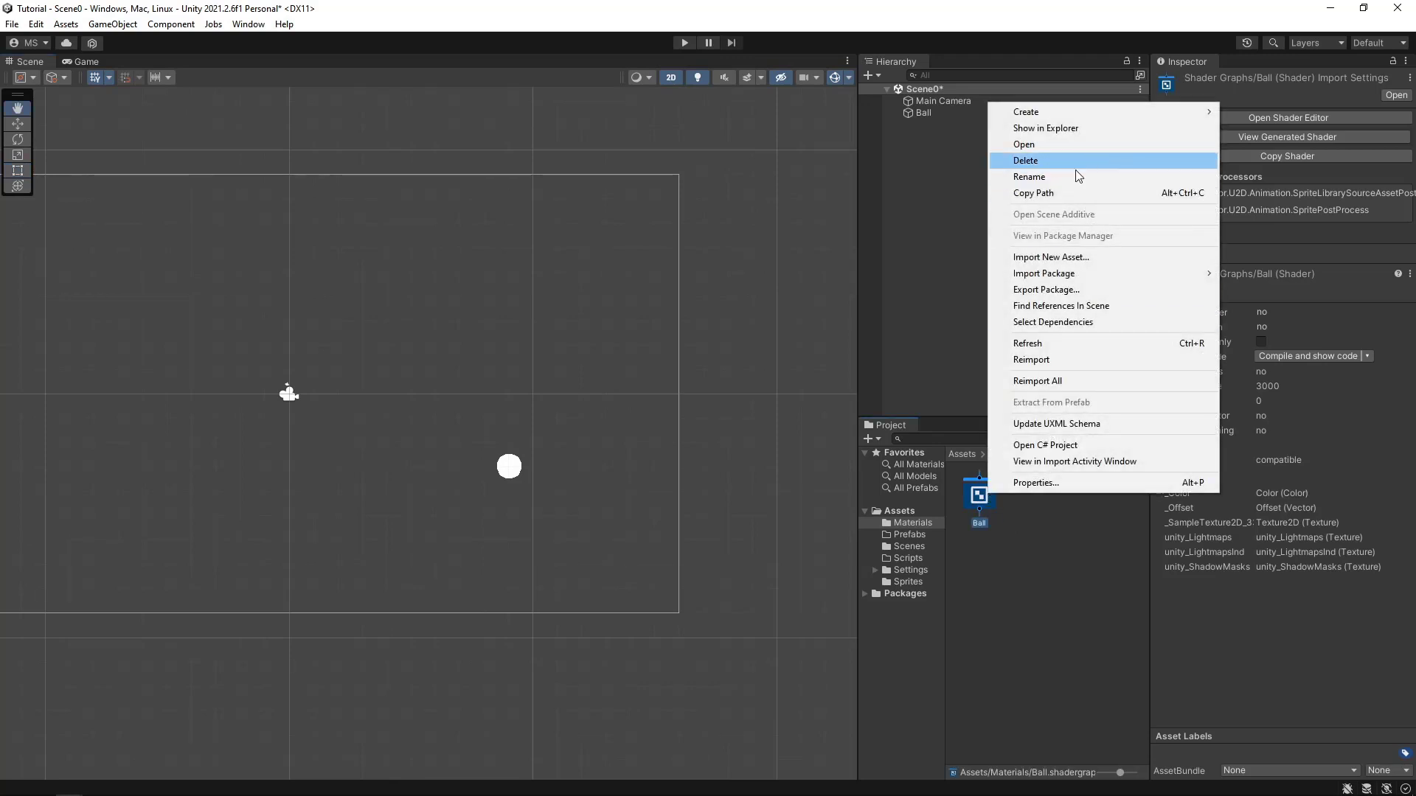
mouse_move(1082, 108)
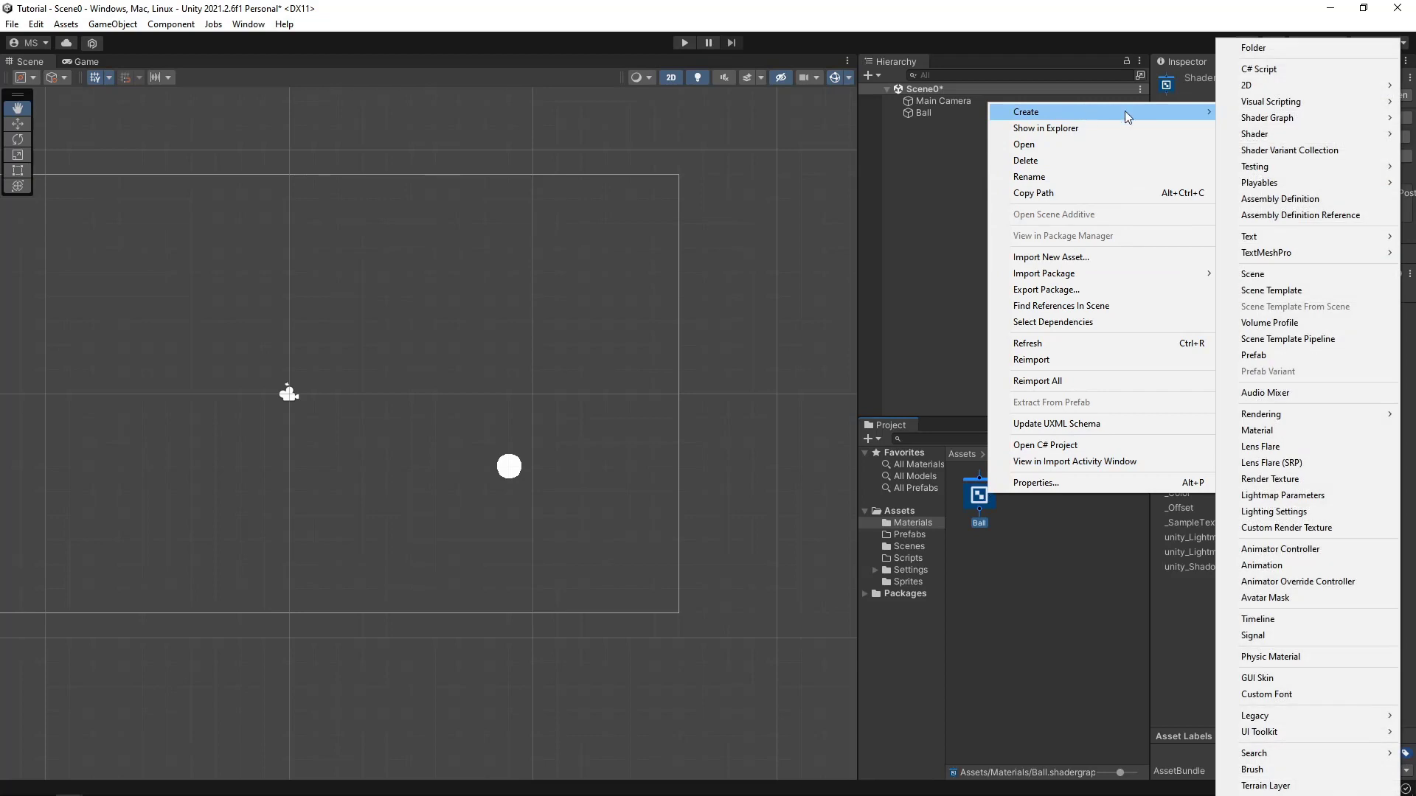
left_click(1294, 430)
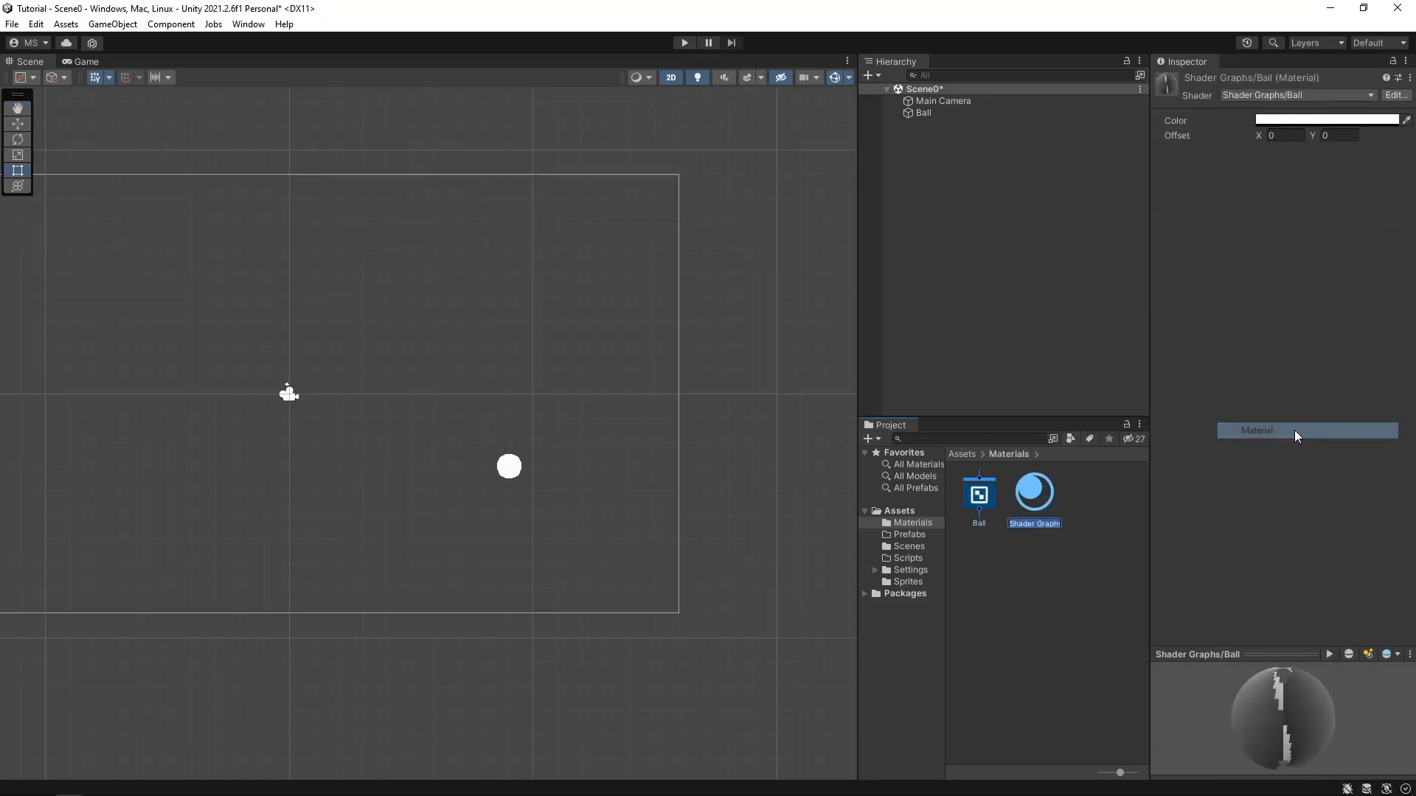
type("Ball")
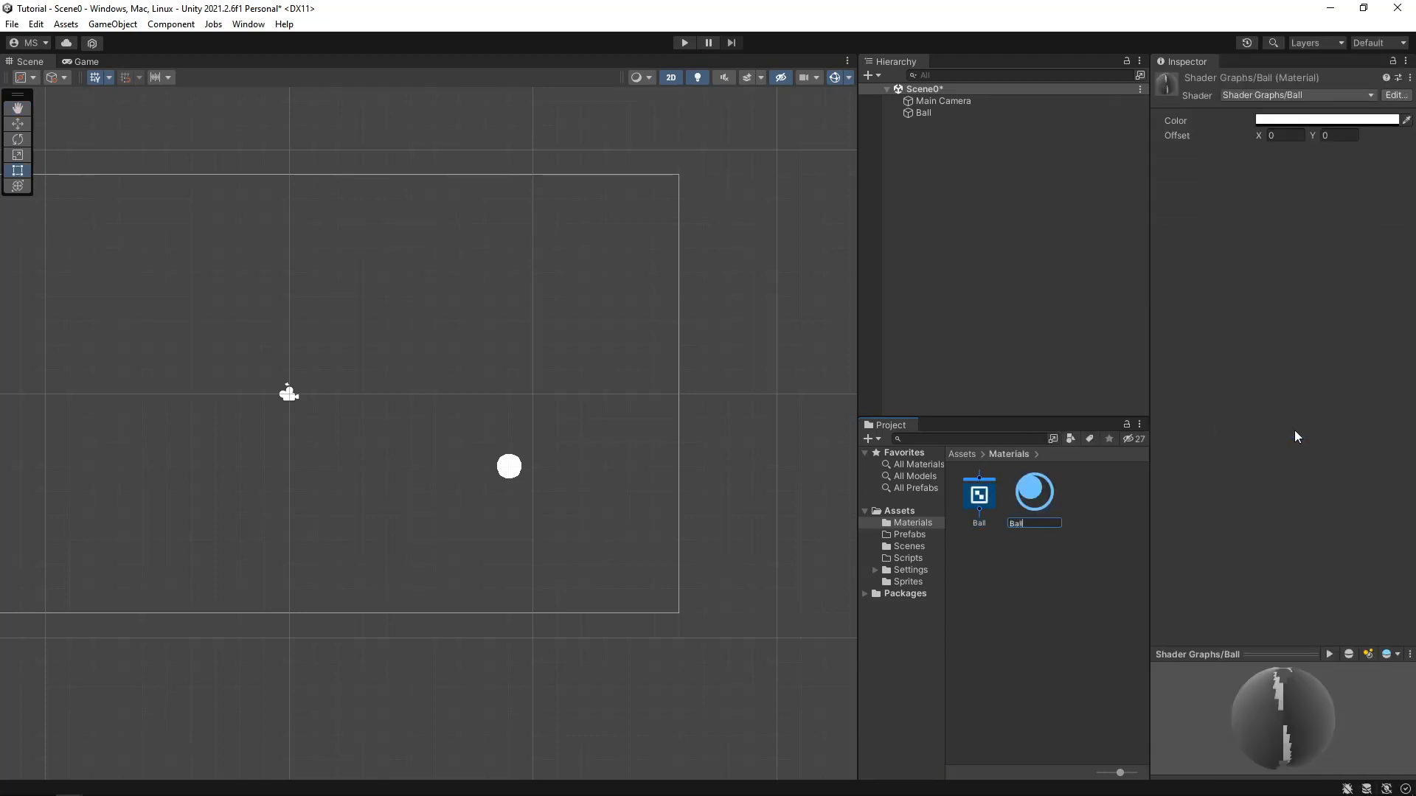
key("Return")
mouse_move(994, 488)
left_mouse_down()
mouse_move(727, 581)
mouse_move(511, 471)
left_mouse_up()
Colour the Ball material golden ECC163 and lower its Offset X to -0.51
scroll(505, 490, "up", 2)
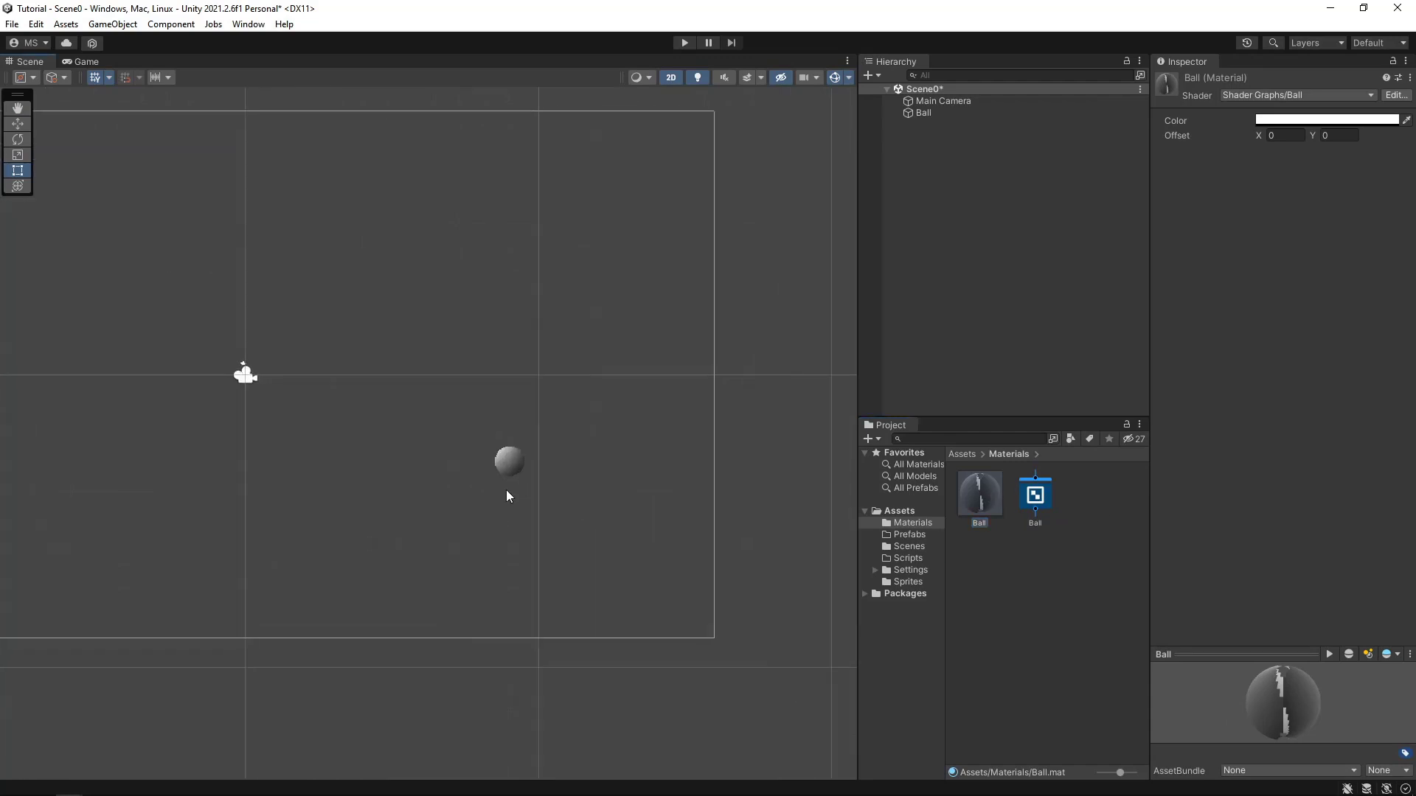
left_click(1282, 120)
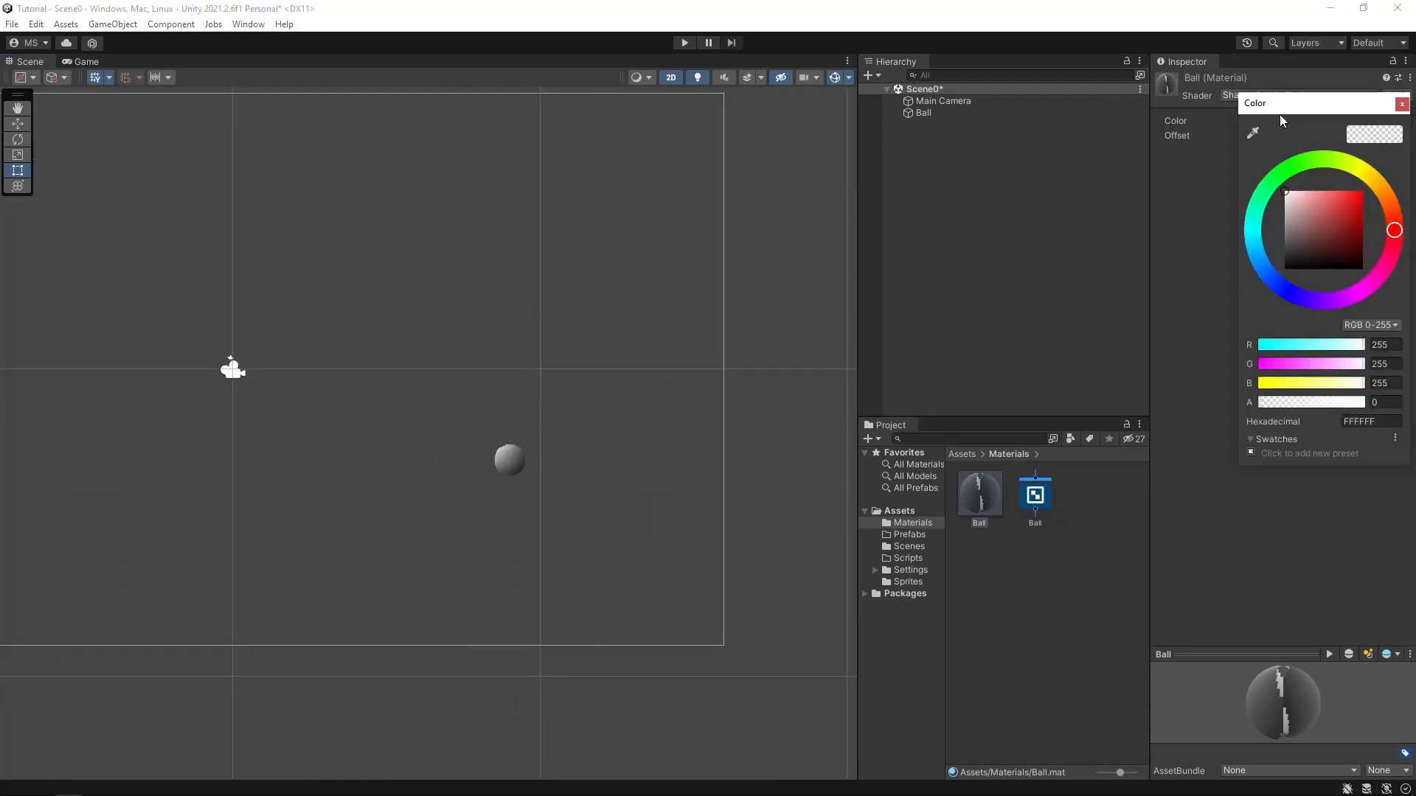
left_click(1374, 186)
left_click_drag(1314, 206, 1330, 197)
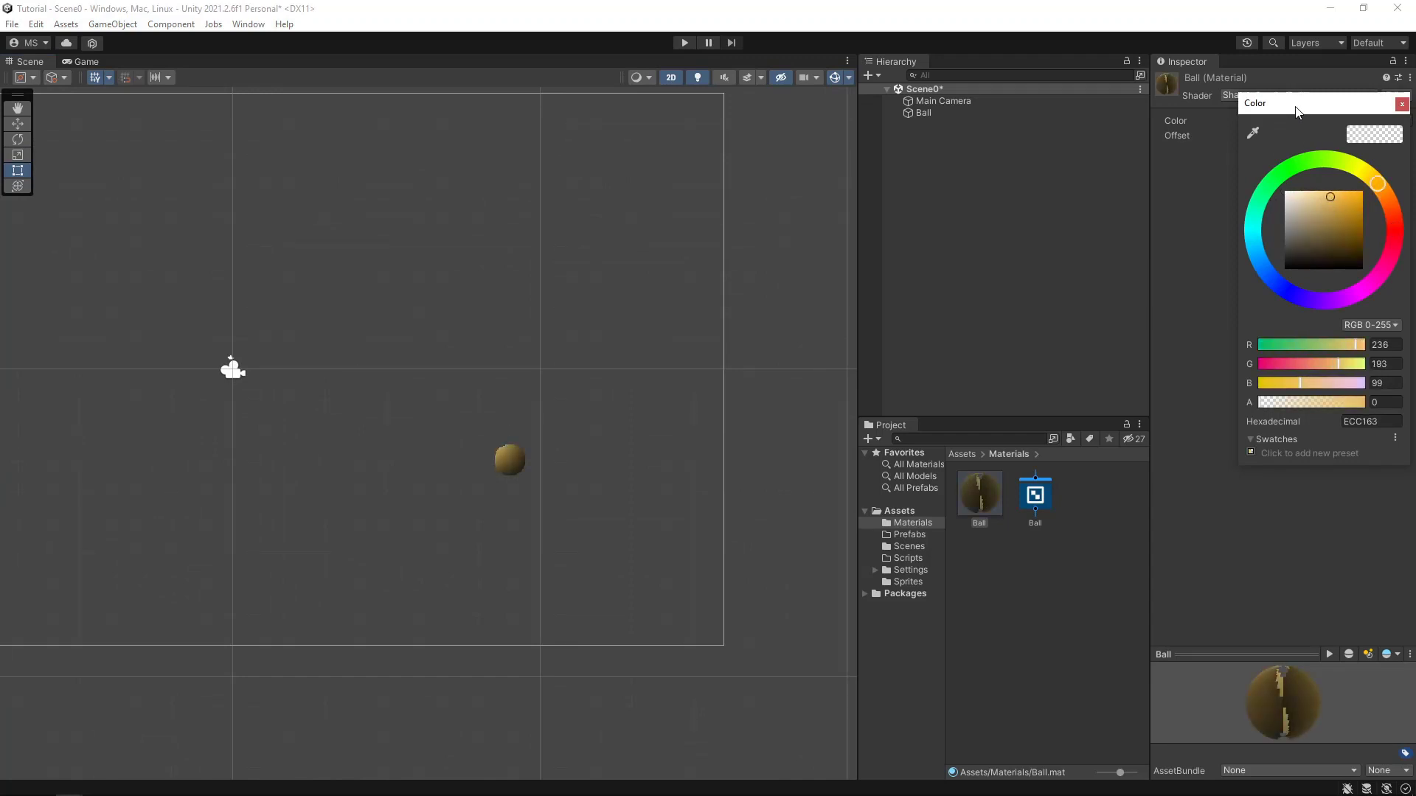
left_click_drag(1297, 109, 942, 98)
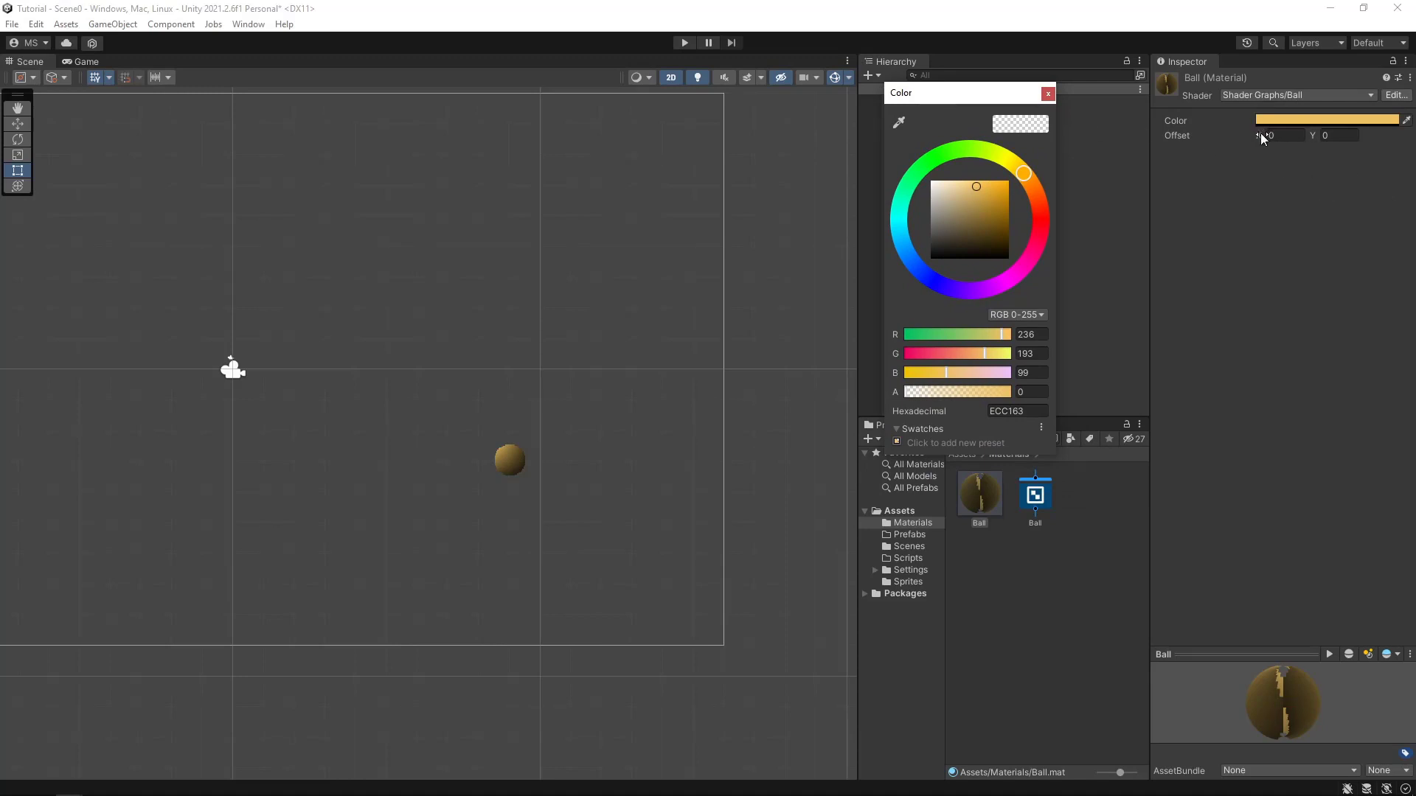
left_click_drag(1259, 132, 1242, 130)
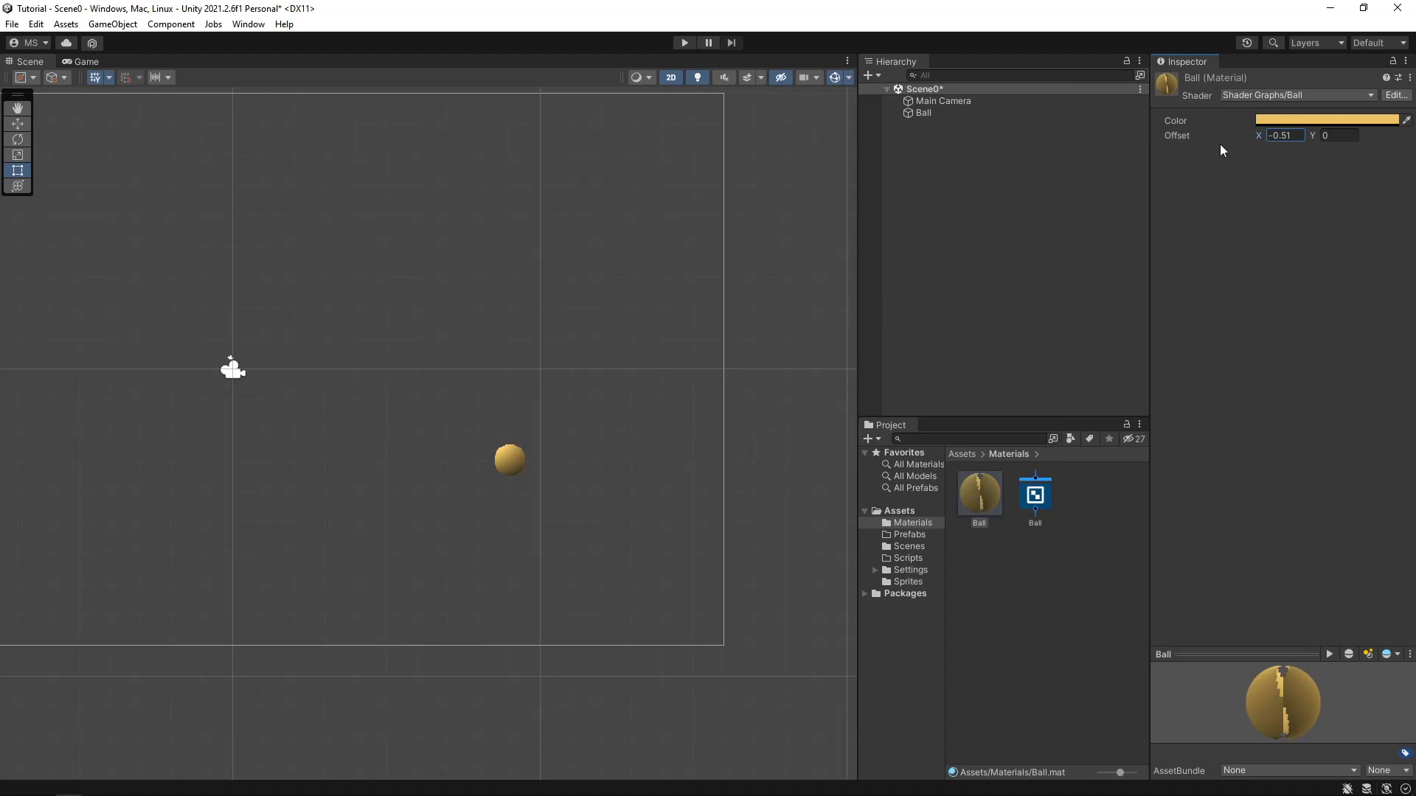
middle_click_drag(319, 312, 546, 319)
scroll(496, 382, "down", 1)
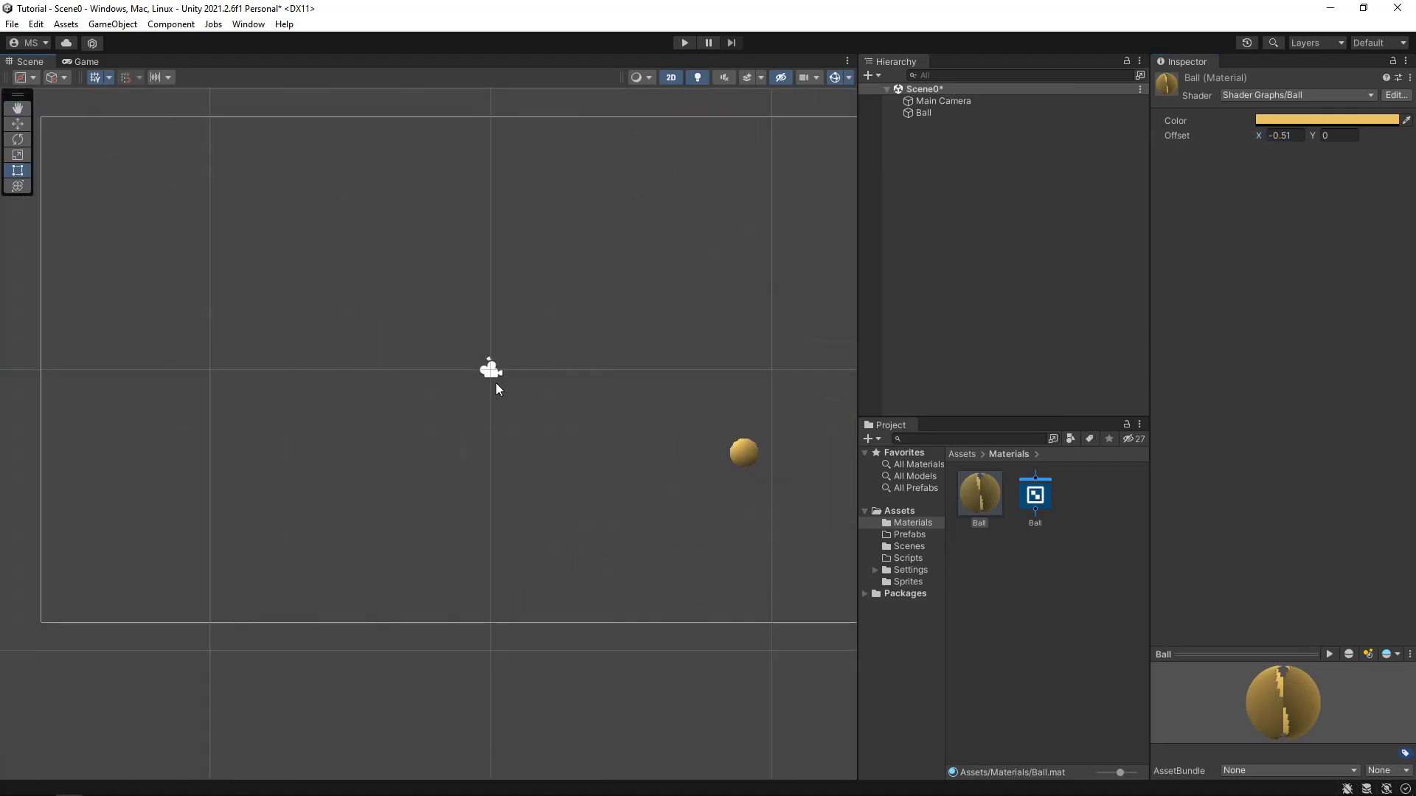
scroll(495, 383, "down", 1)
middle_click_drag(565, 385, 454, 357)
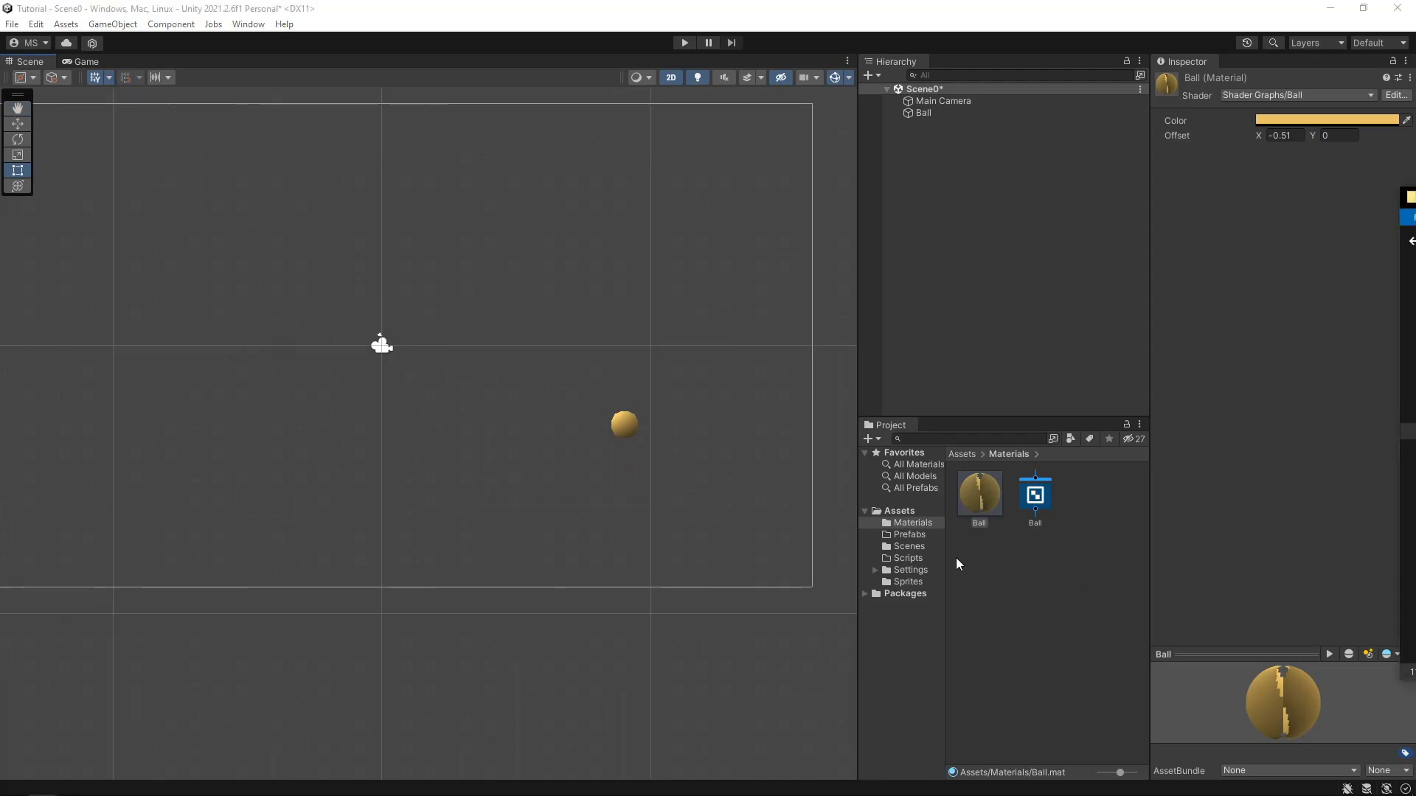
Import Pixel.png into Sprites with 32 pixels per unit and Point (no filter) filtering
left_click(908, 582)
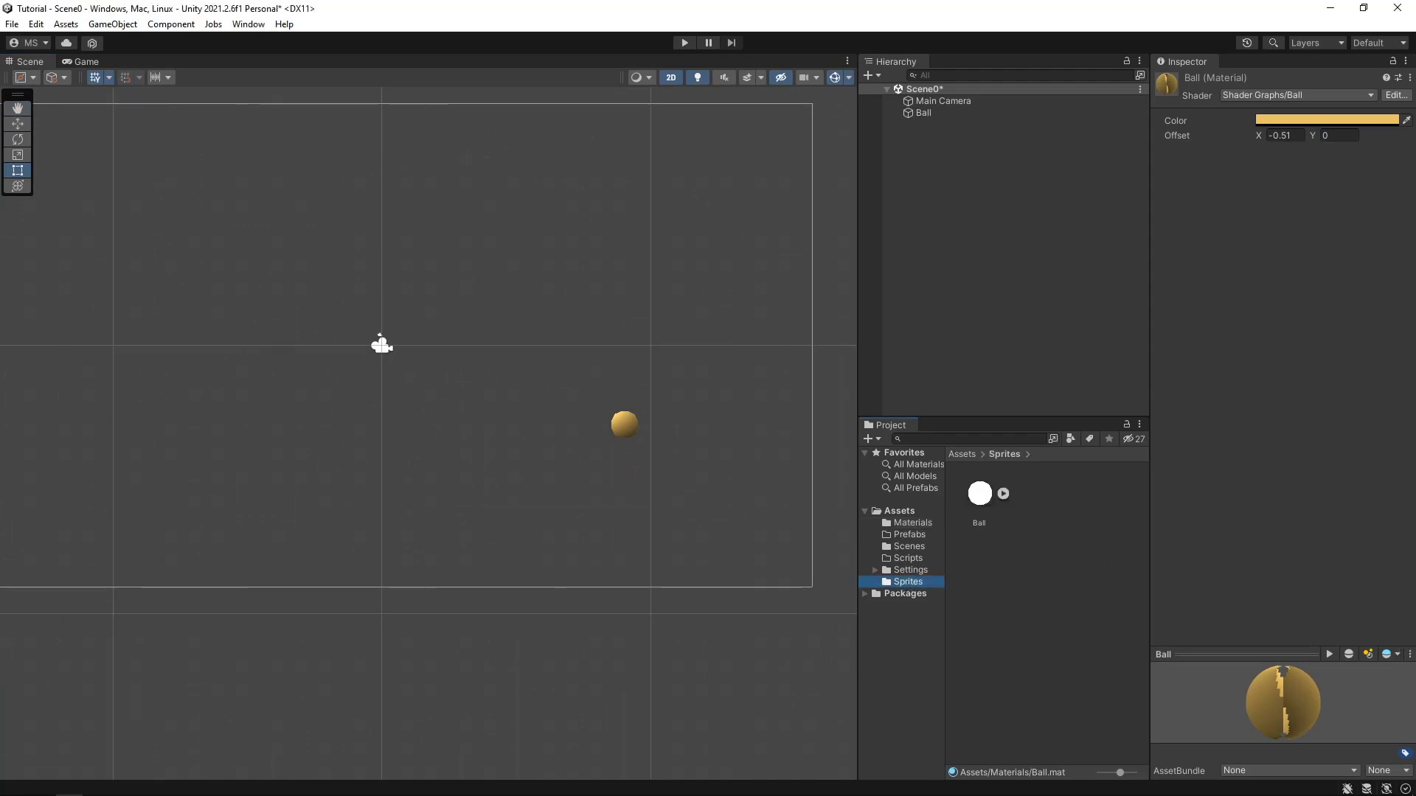
left_click_drag(1414, 583, 1041, 552)
left_click(1039, 496)
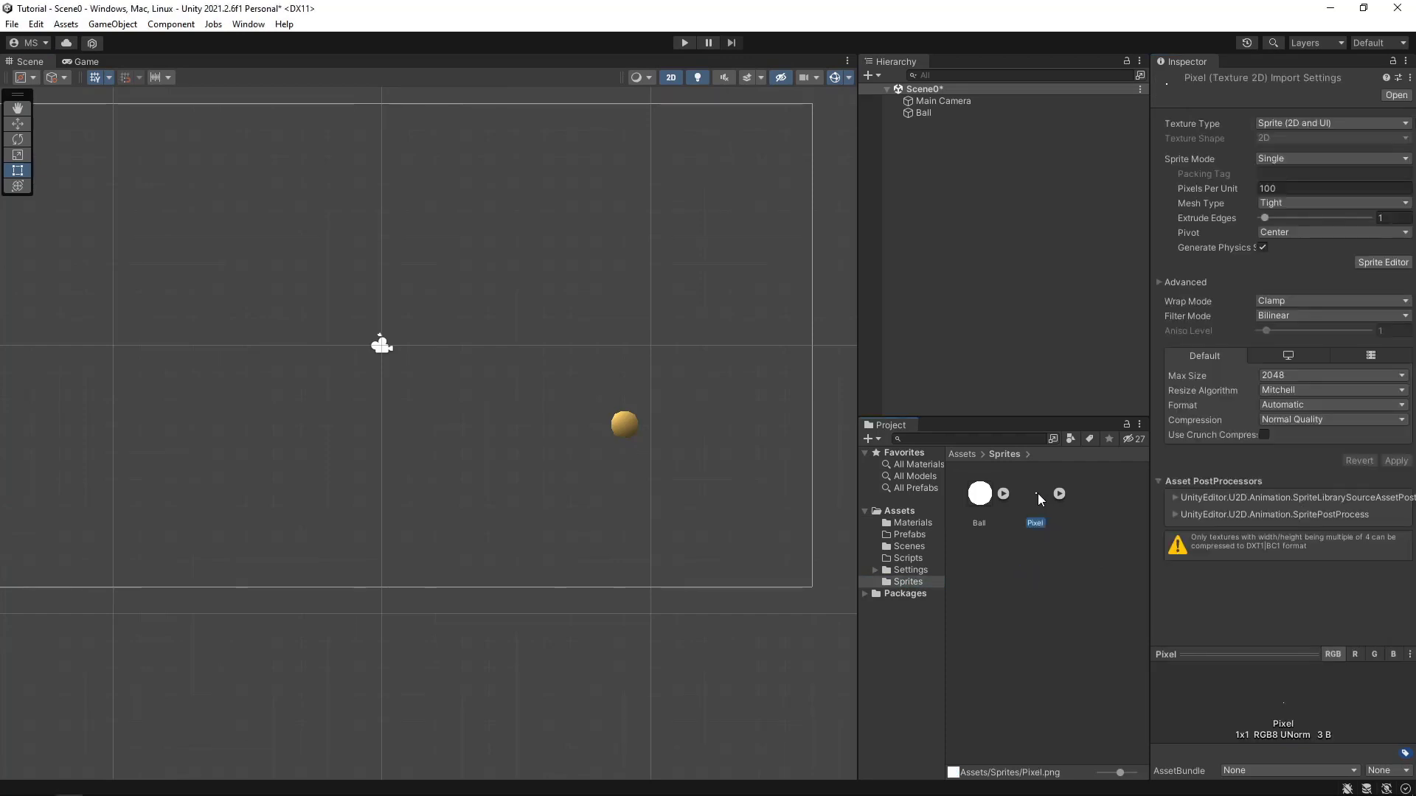
left_click(1319, 190)
type("3")
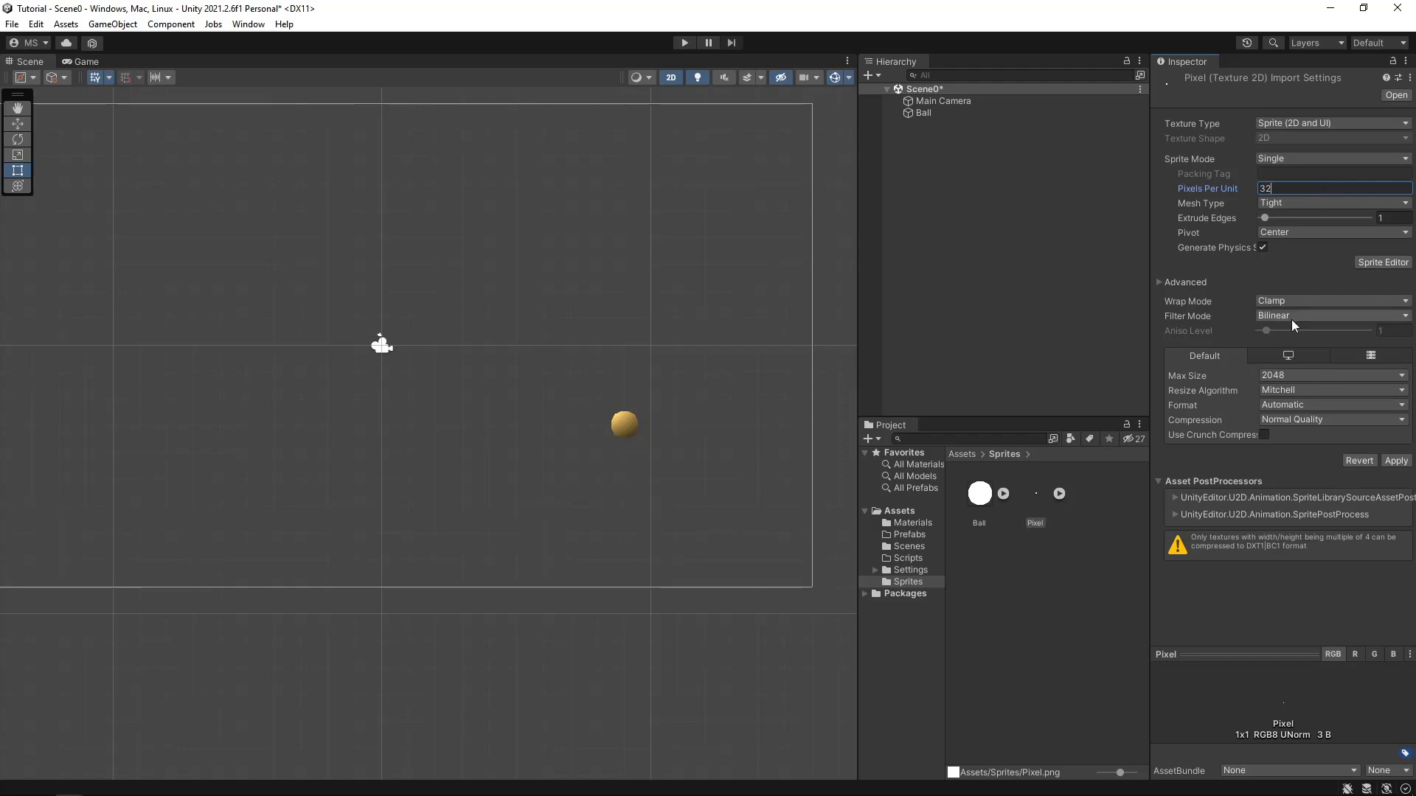
type("2")
left_click(1277, 318)
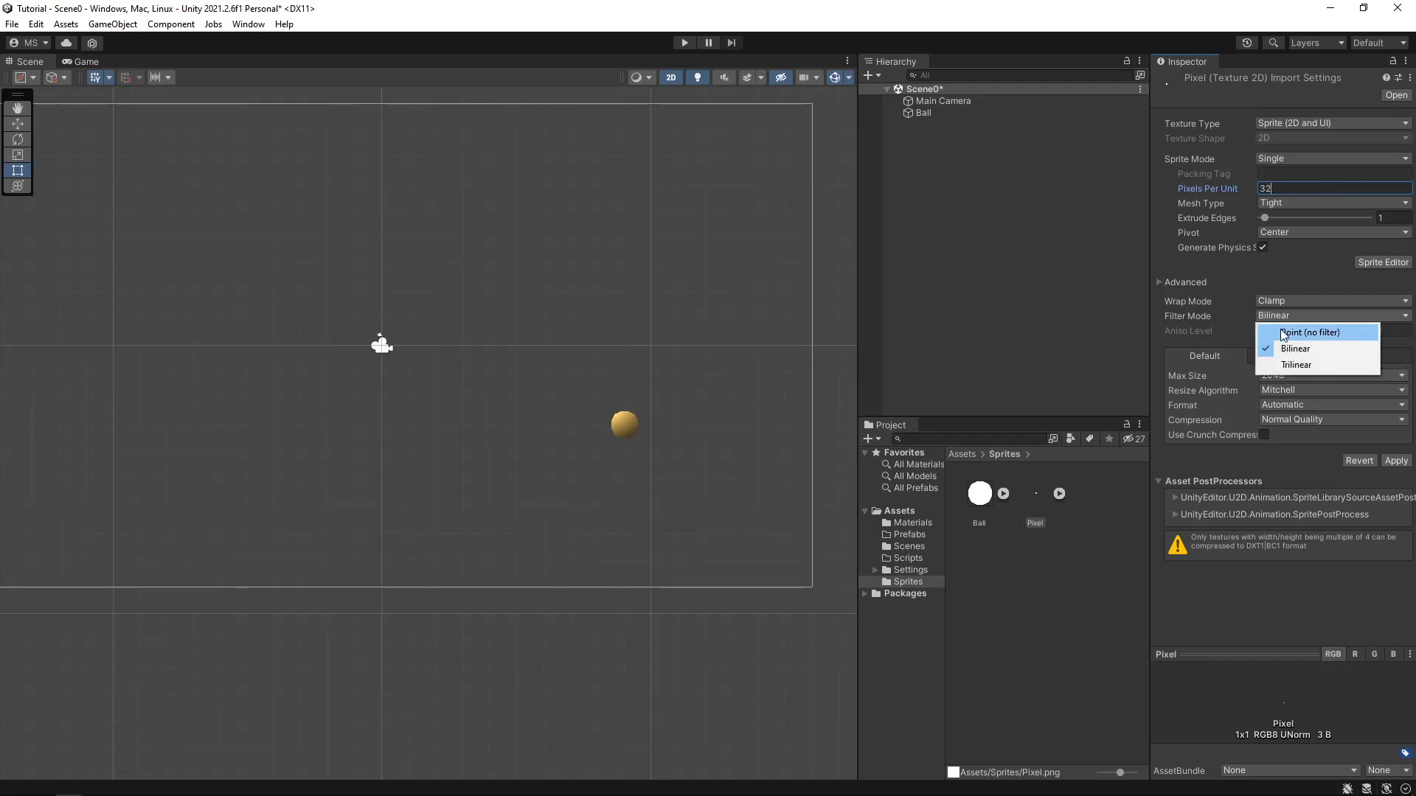
left_click(1283, 330)
left_click(1396, 461)
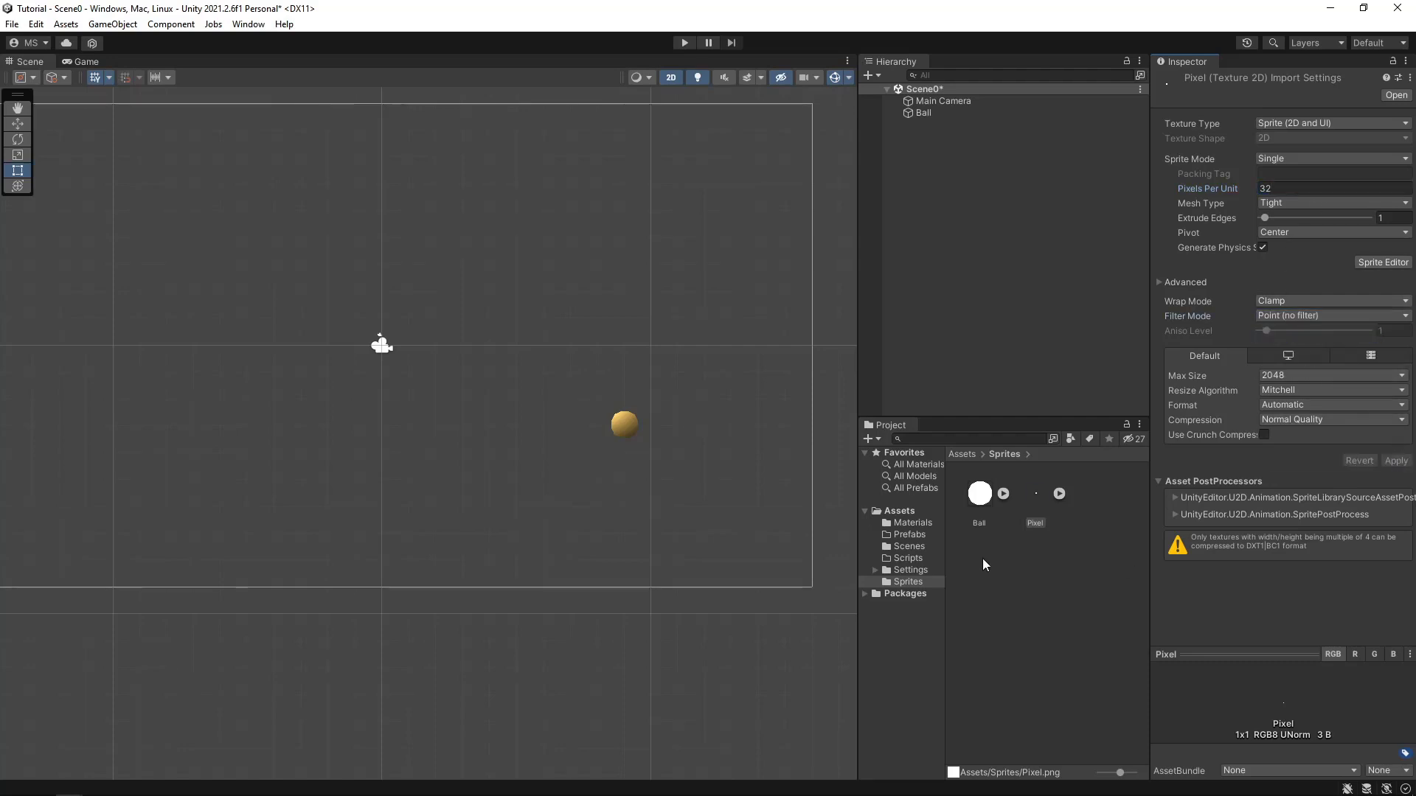
Place the Pixel sprite in the scene and scale it to X 250, Y 25
left_click_drag(1036, 505, 426, 525)
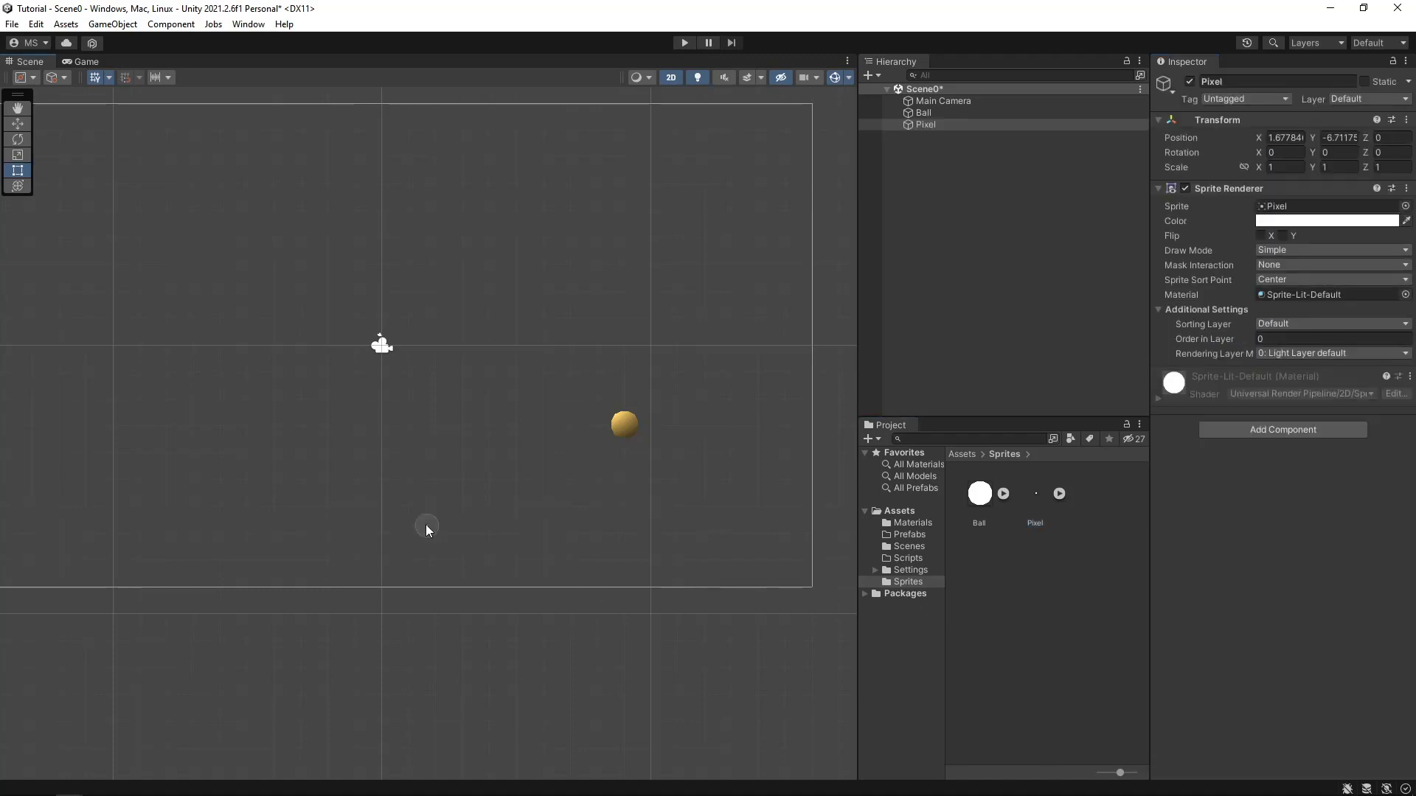
left_click(1283, 167)
type("250")
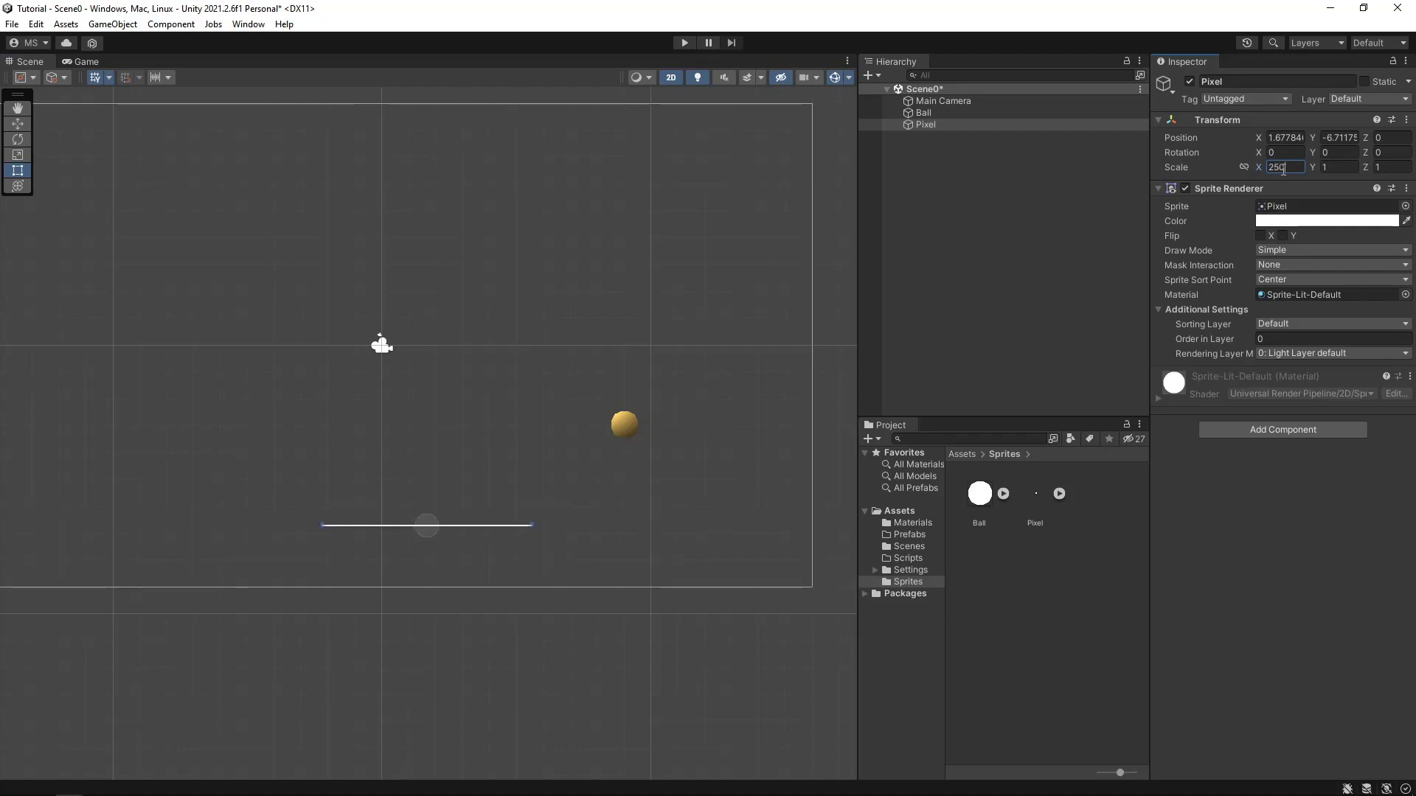
key("Tab")
type("25")
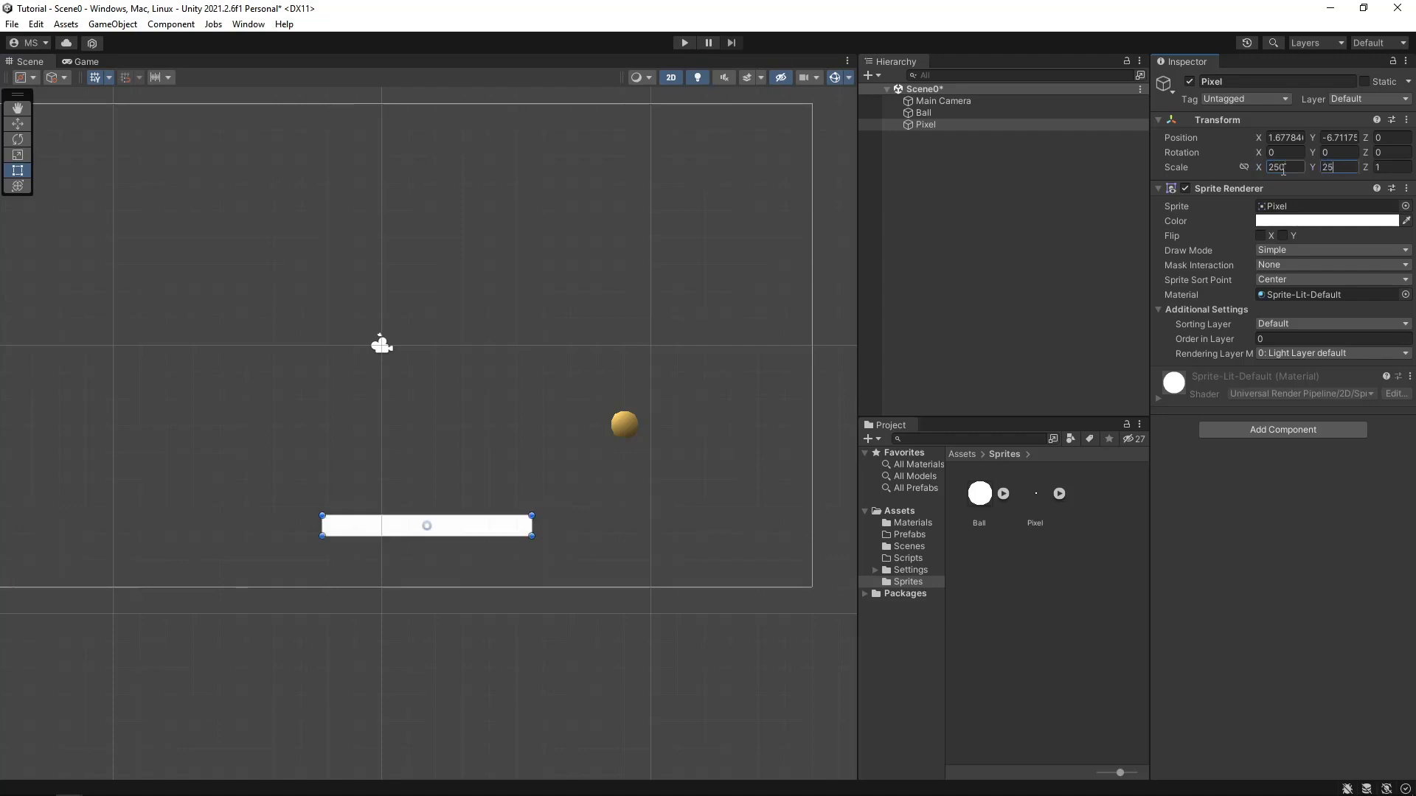
scroll(469, 493, "down", 2)
scroll(597, 413, "up", 2)
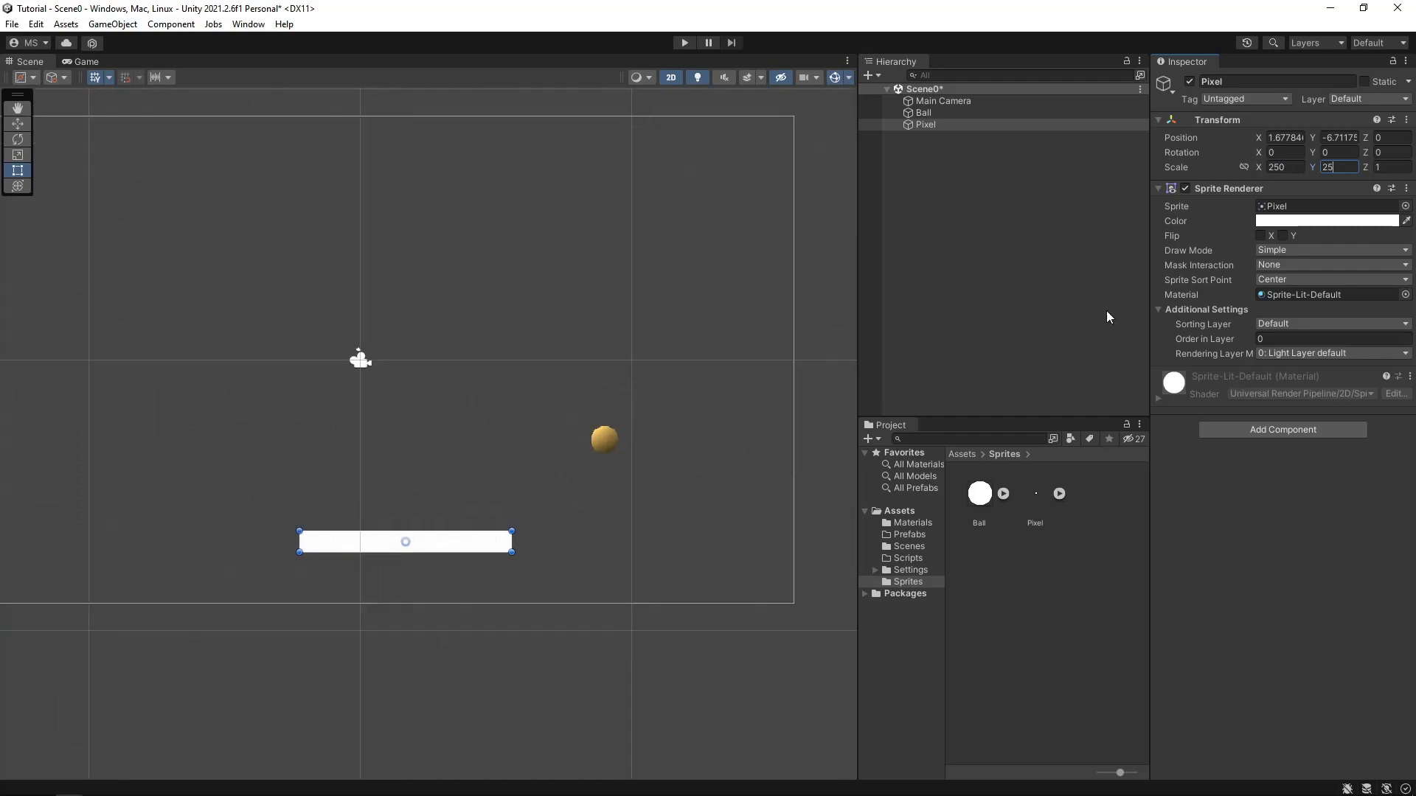
Create a URP shader graph named Player in Materials and open it in a maximized window
left_click(915, 523)
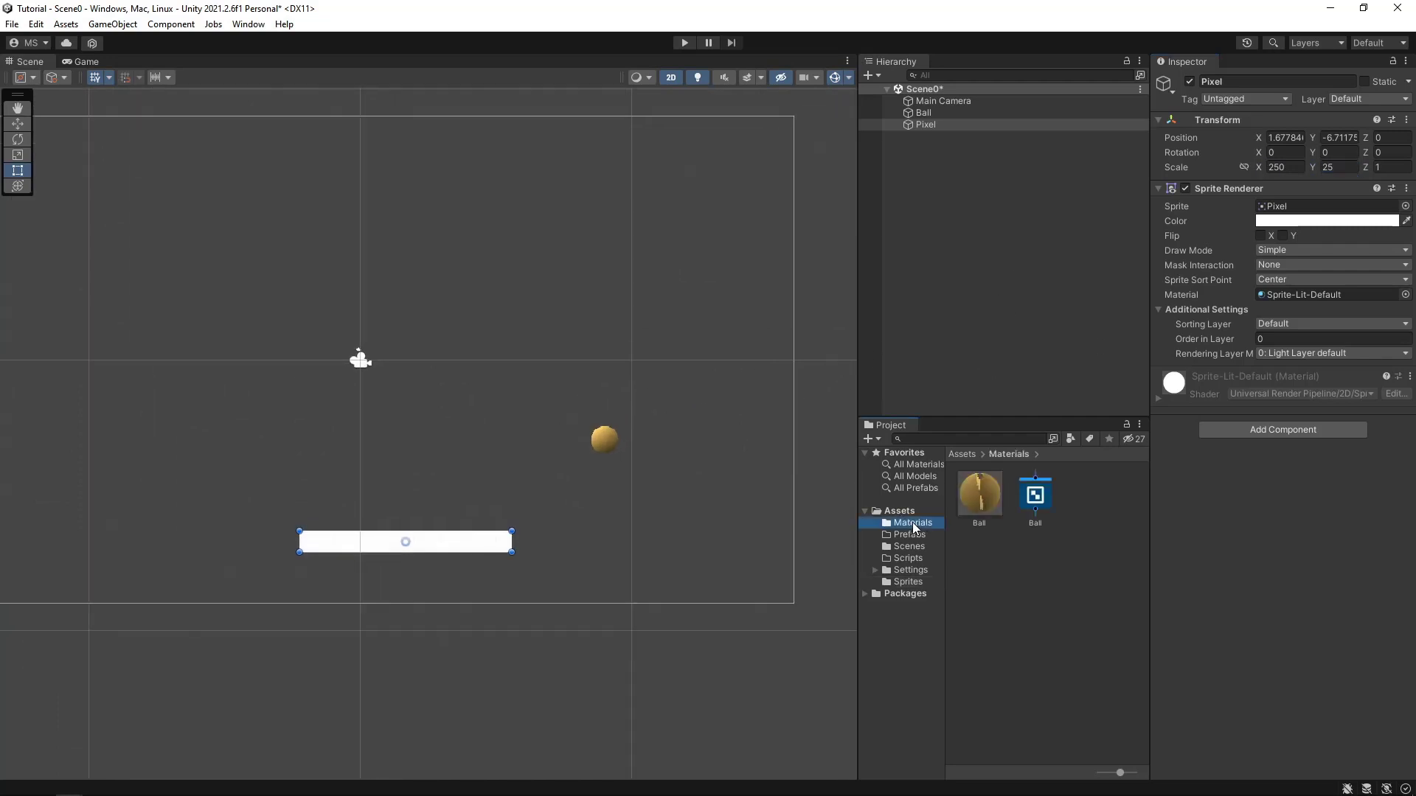
right_click(1055, 580)
mouse_move(1114, 201)
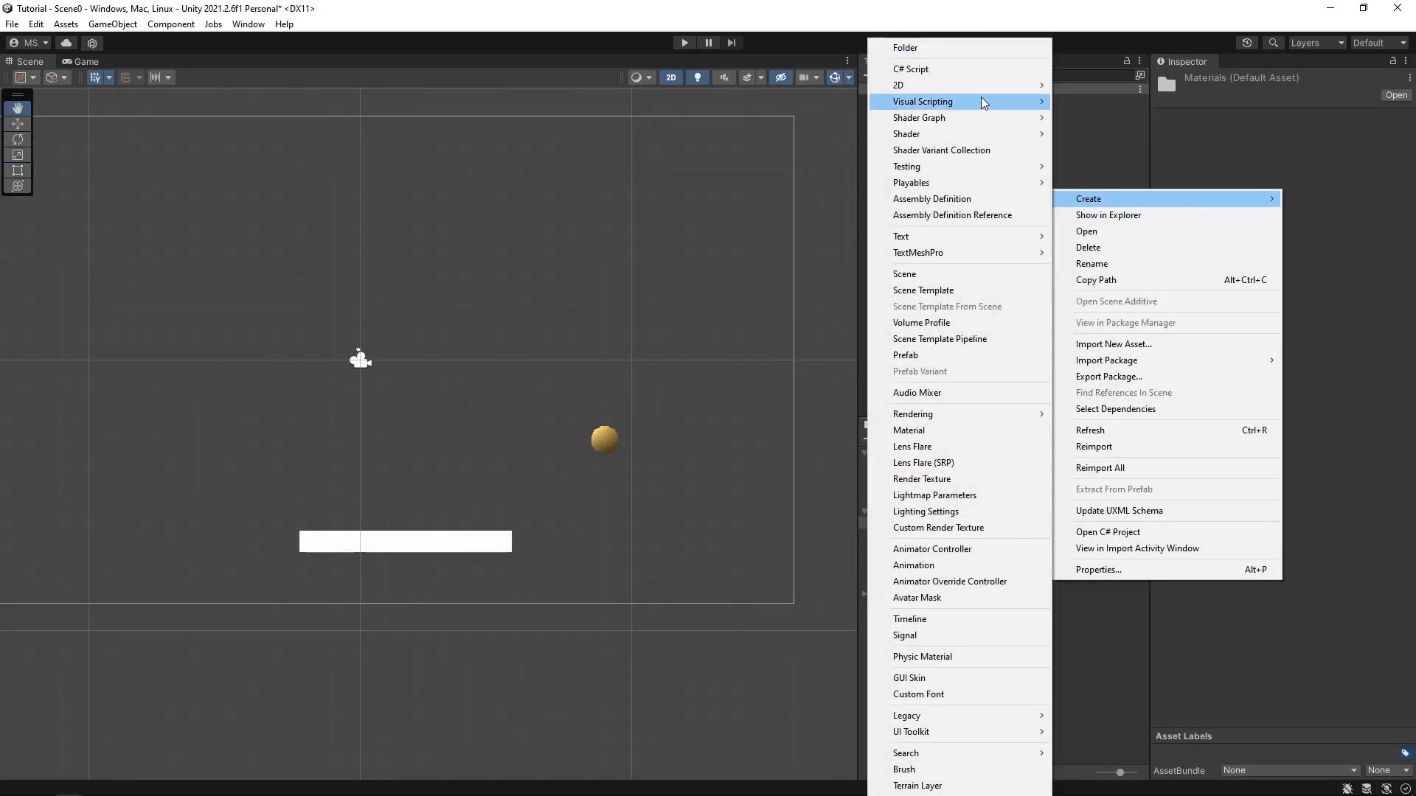
mouse_move(981, 118)
mouse_move(1117, 124)
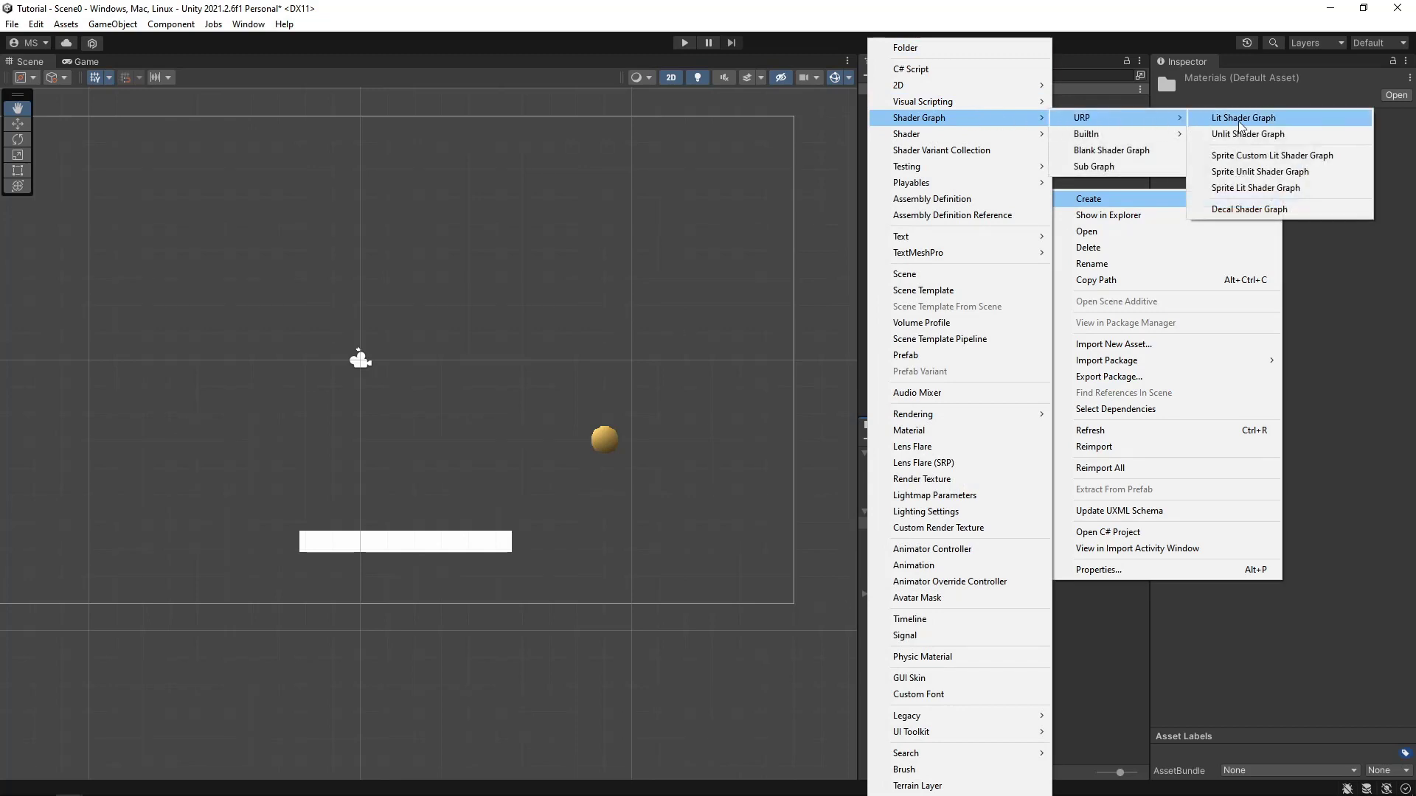
left_click(1279, 174)
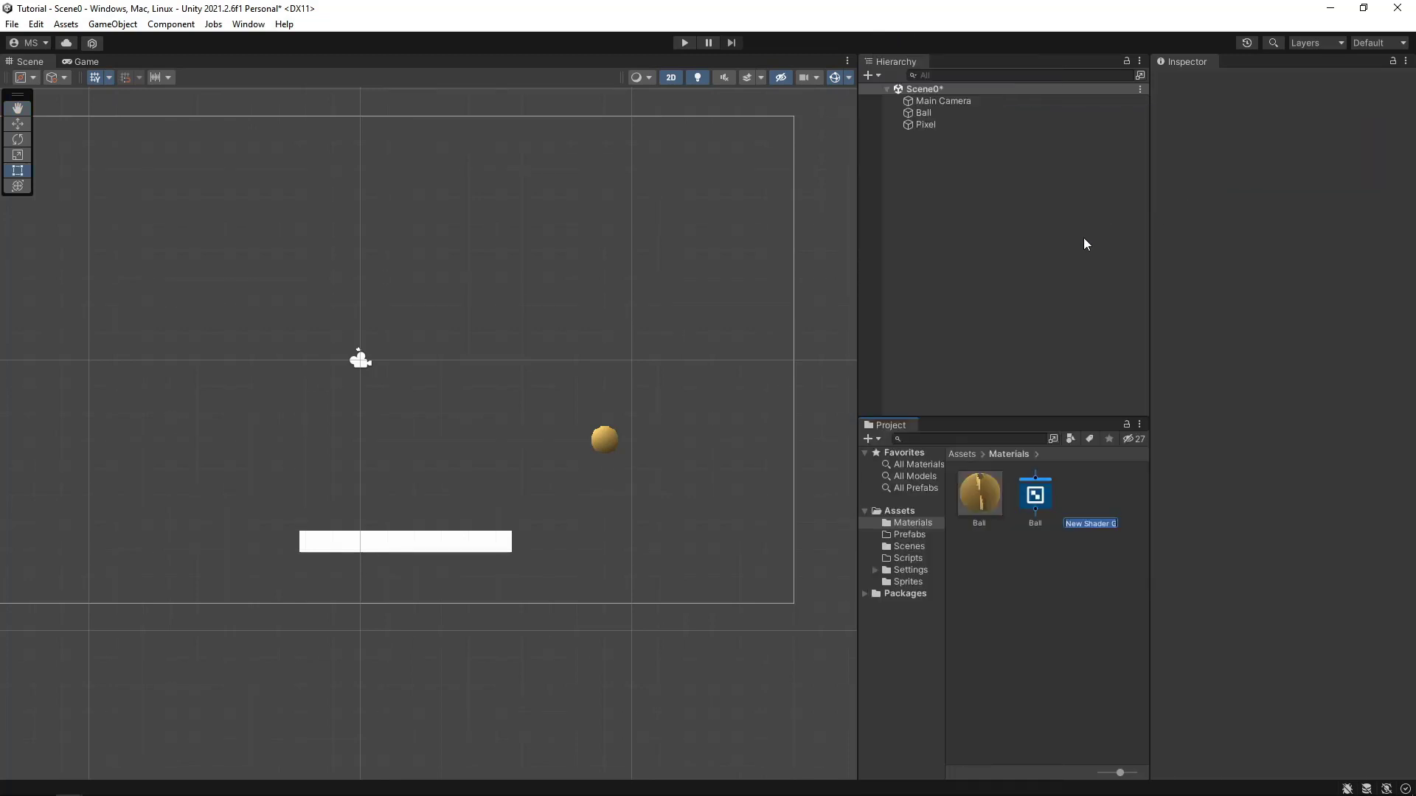
type("Player")
key("Return")
double_click(1092, 497)
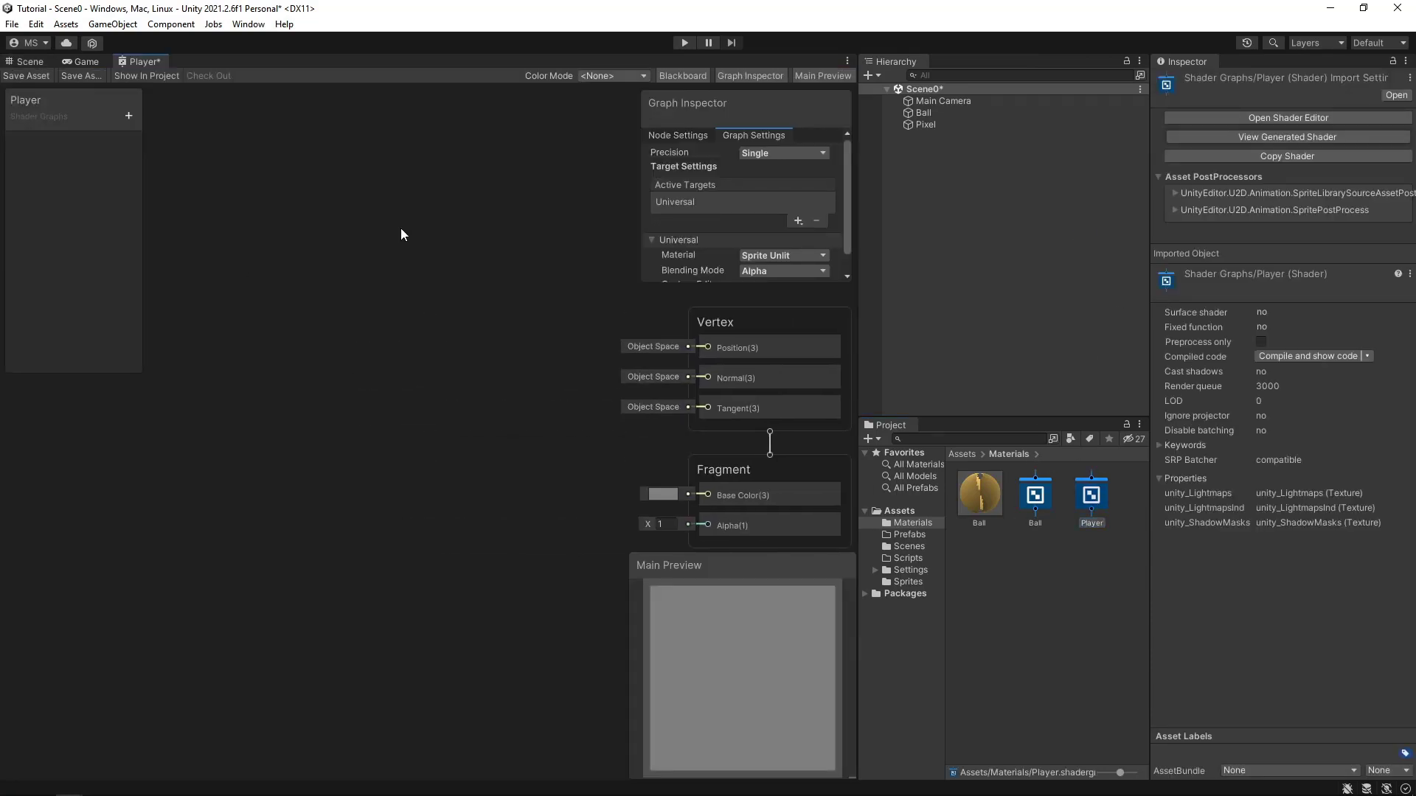
left_click_drag(143, 61, 339, 354)
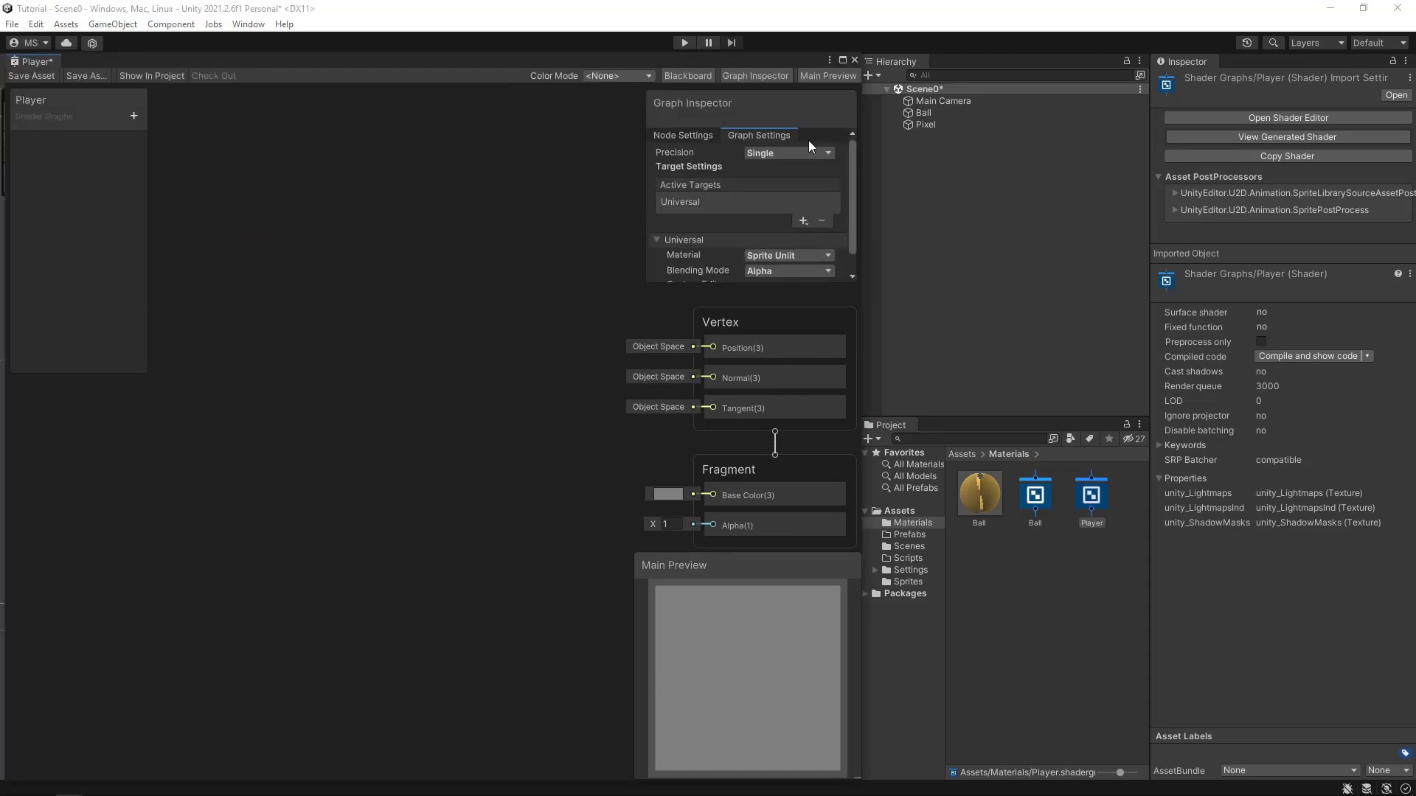
left_click(841, 60)
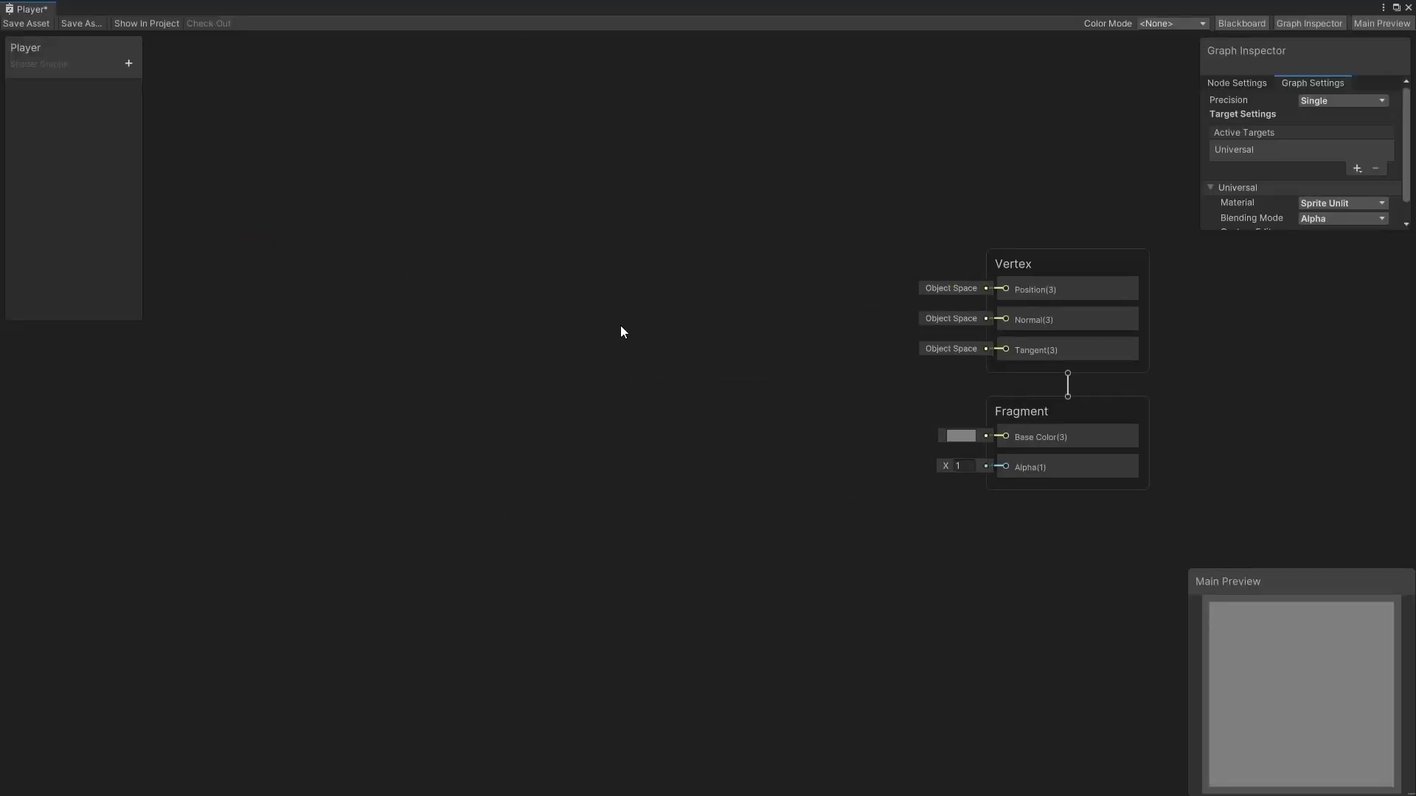
Add a Tiling And Offset node plus Color and Vector2 Offset properties, feeding Offset into it
key("space")
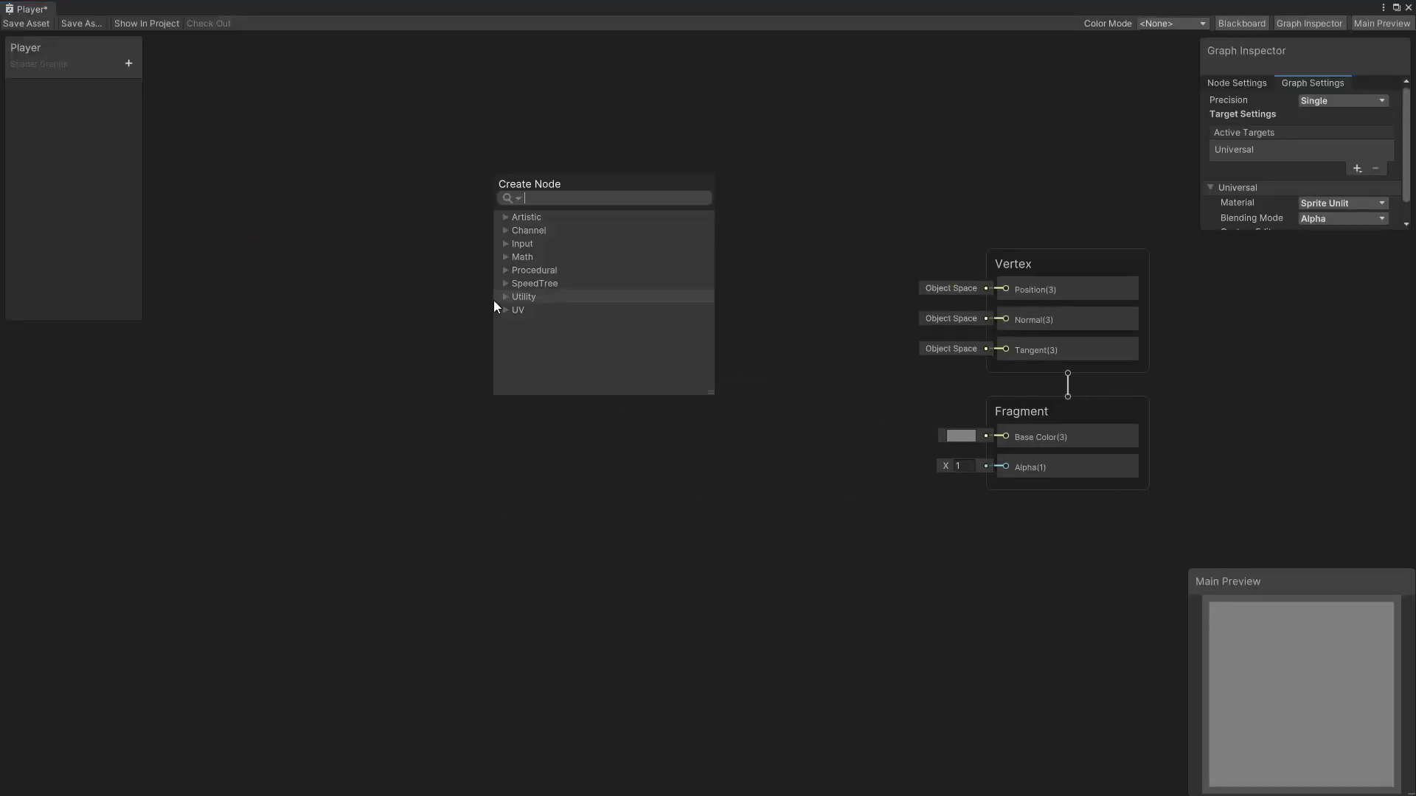
type("tiling")
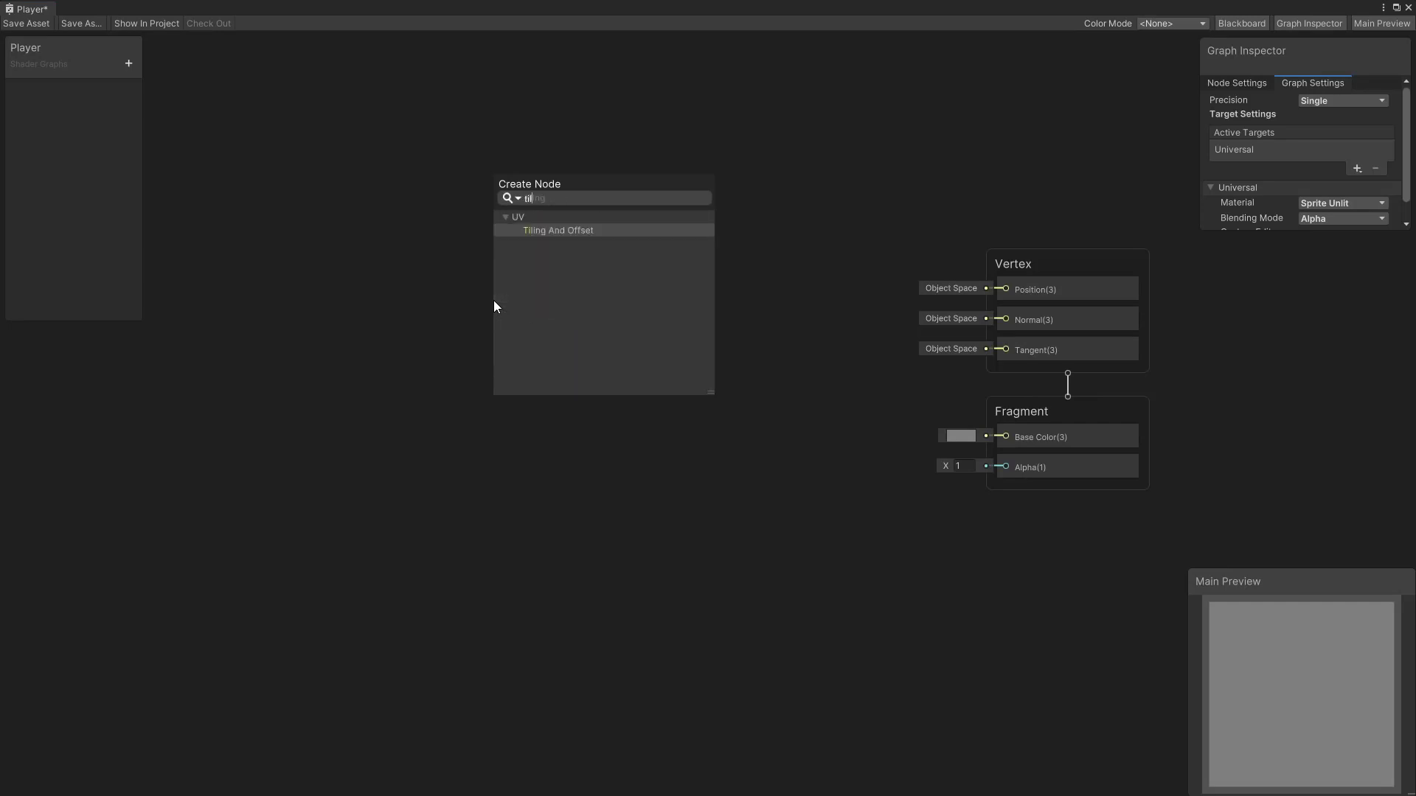
key("Return")
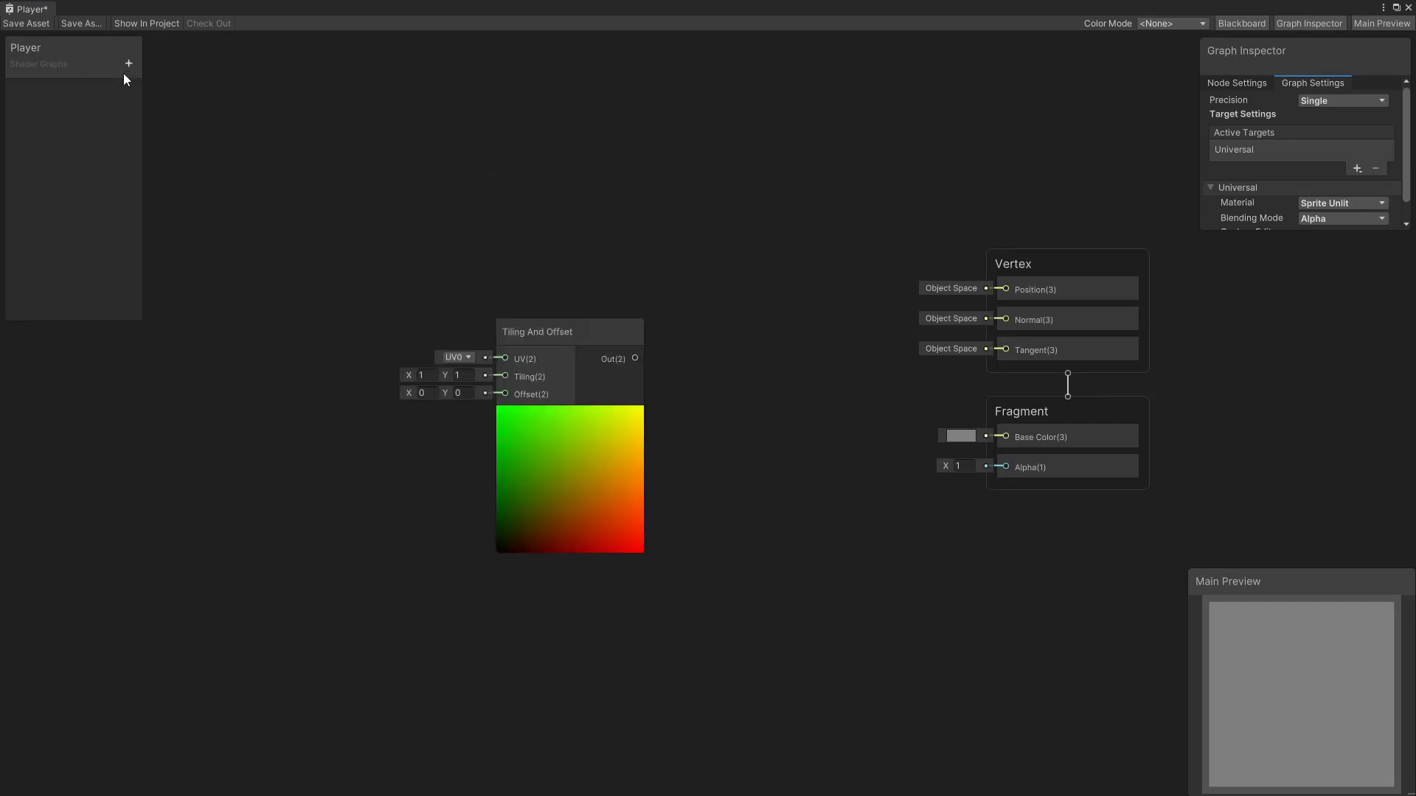
left_click(127, 67)
left_click(183, 170)
left_click(126, 64)
left_click(189, 104)
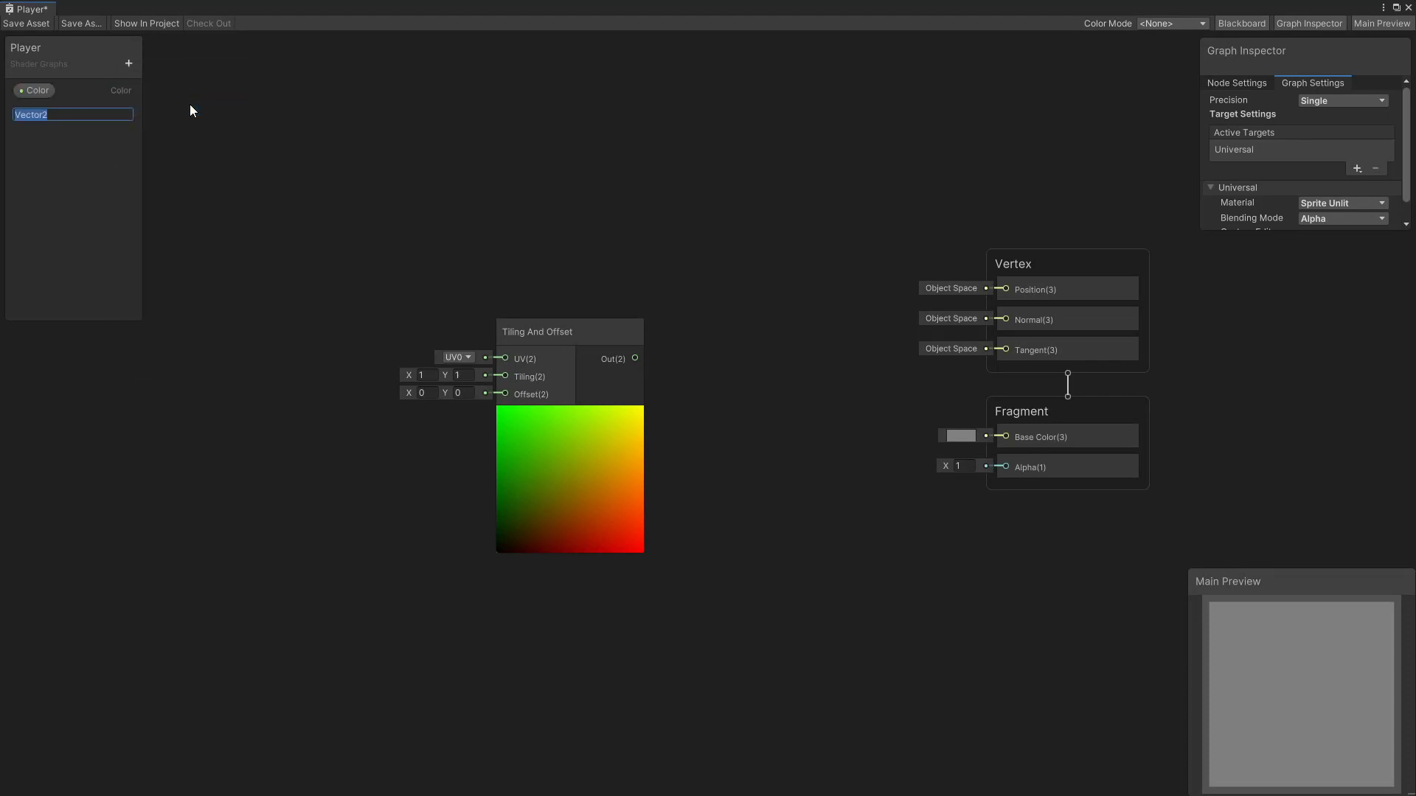
type("Offset")
key("Return")
left_click_drag(40, 110, 391, 391)
Add a Split node after Tiling And Offset and a Multiply fed by Split's G channel
left_click(595, 335)
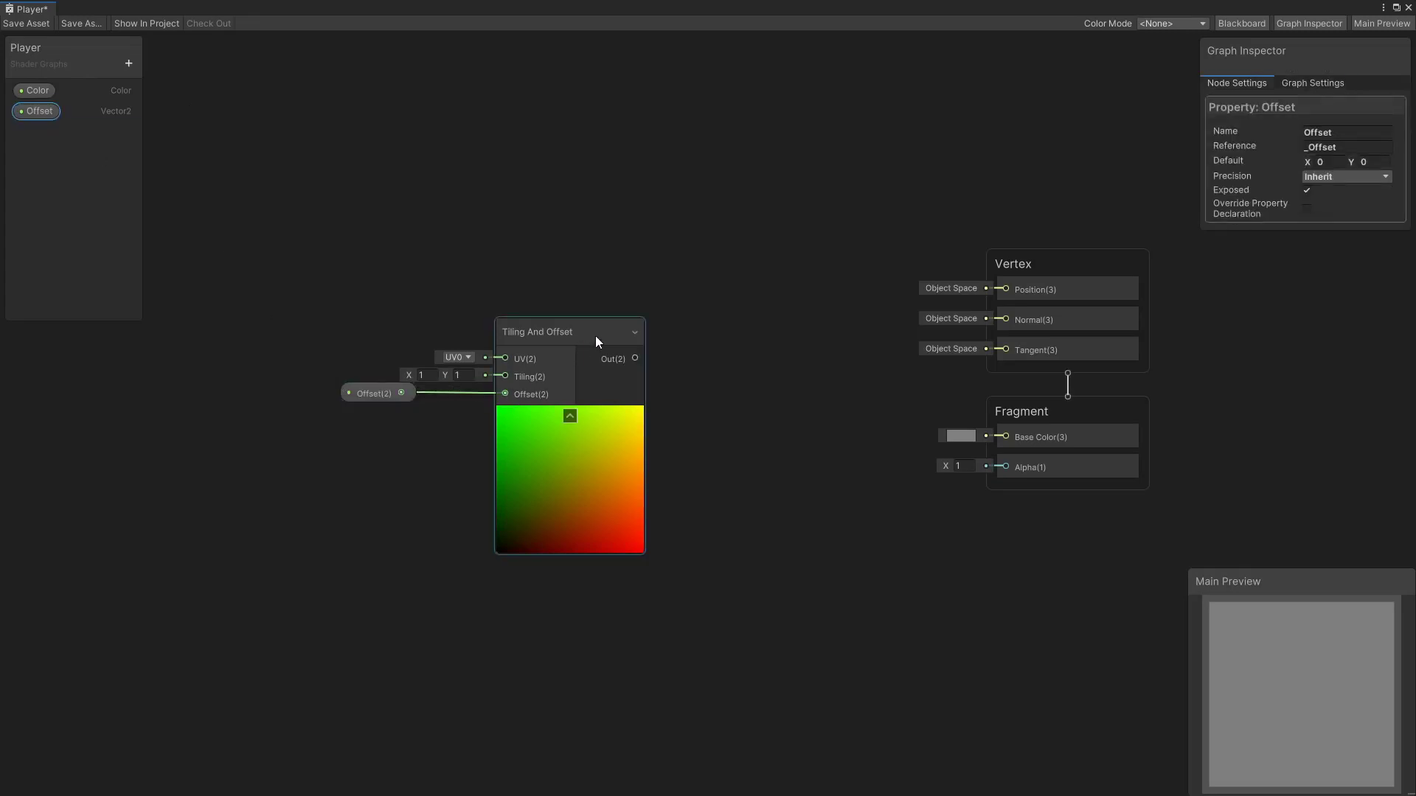
middle_click_drag(595, 335, 463, 324)
left_click(473, 338)
key("space")
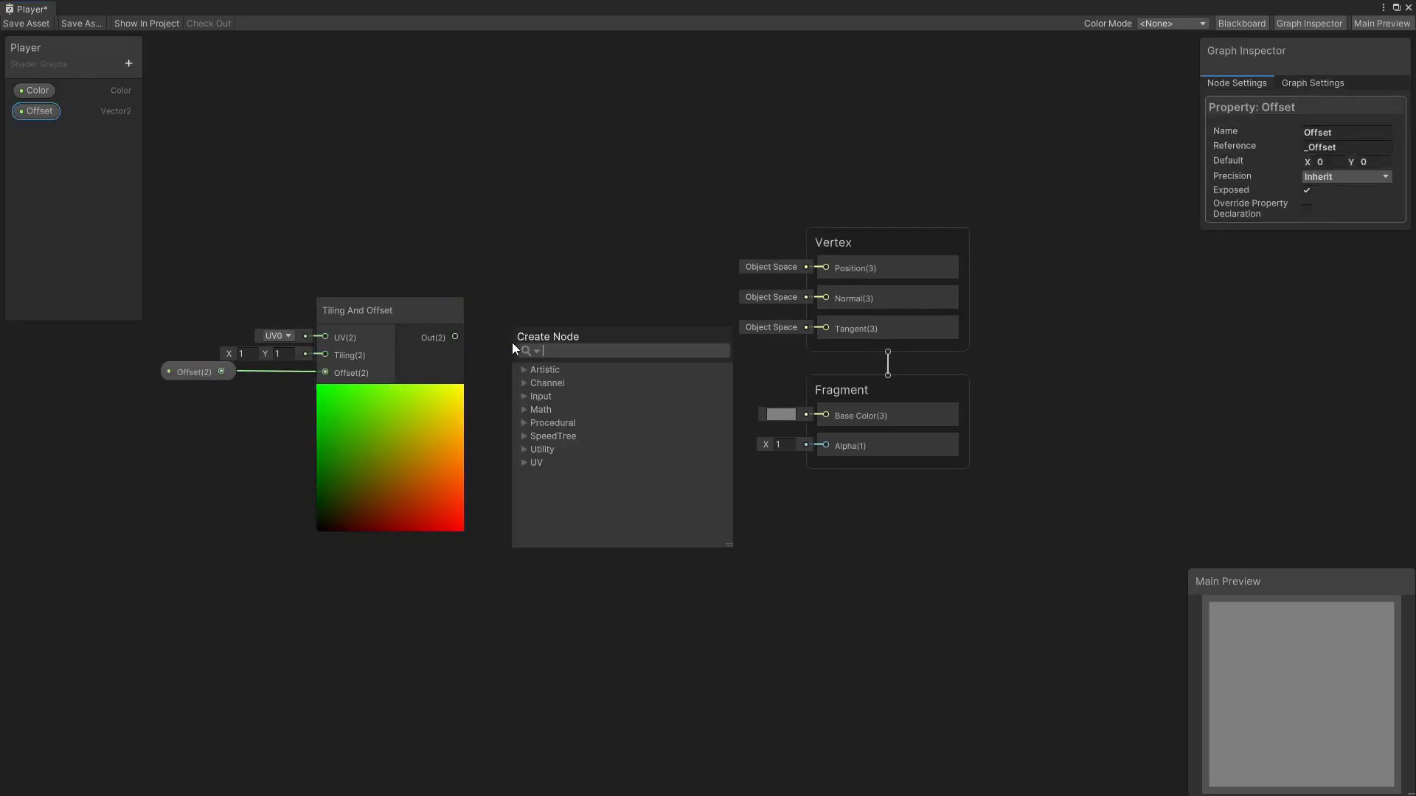
type("spli")
key("Return")
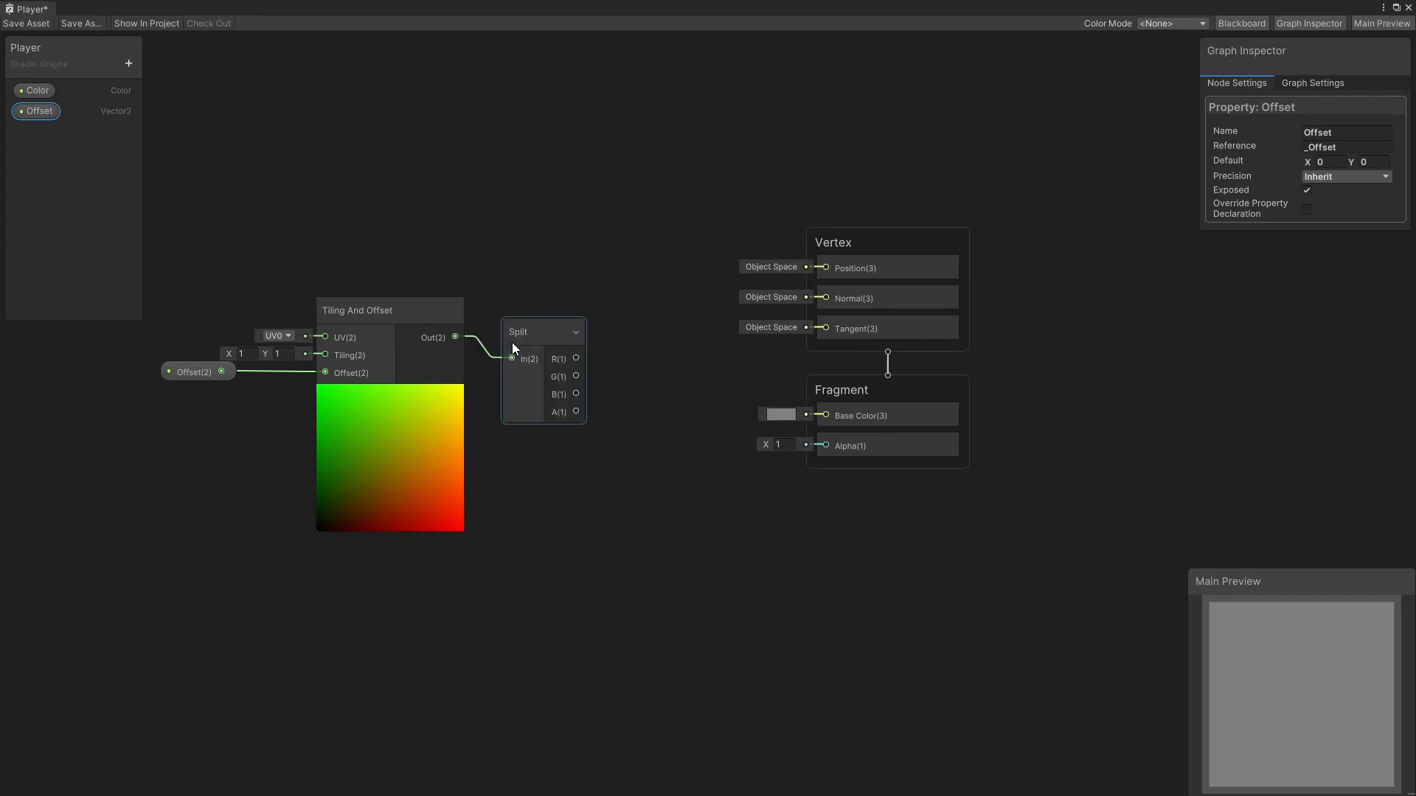
left_click_drag(577, 375, 635, 396)
type("mul")
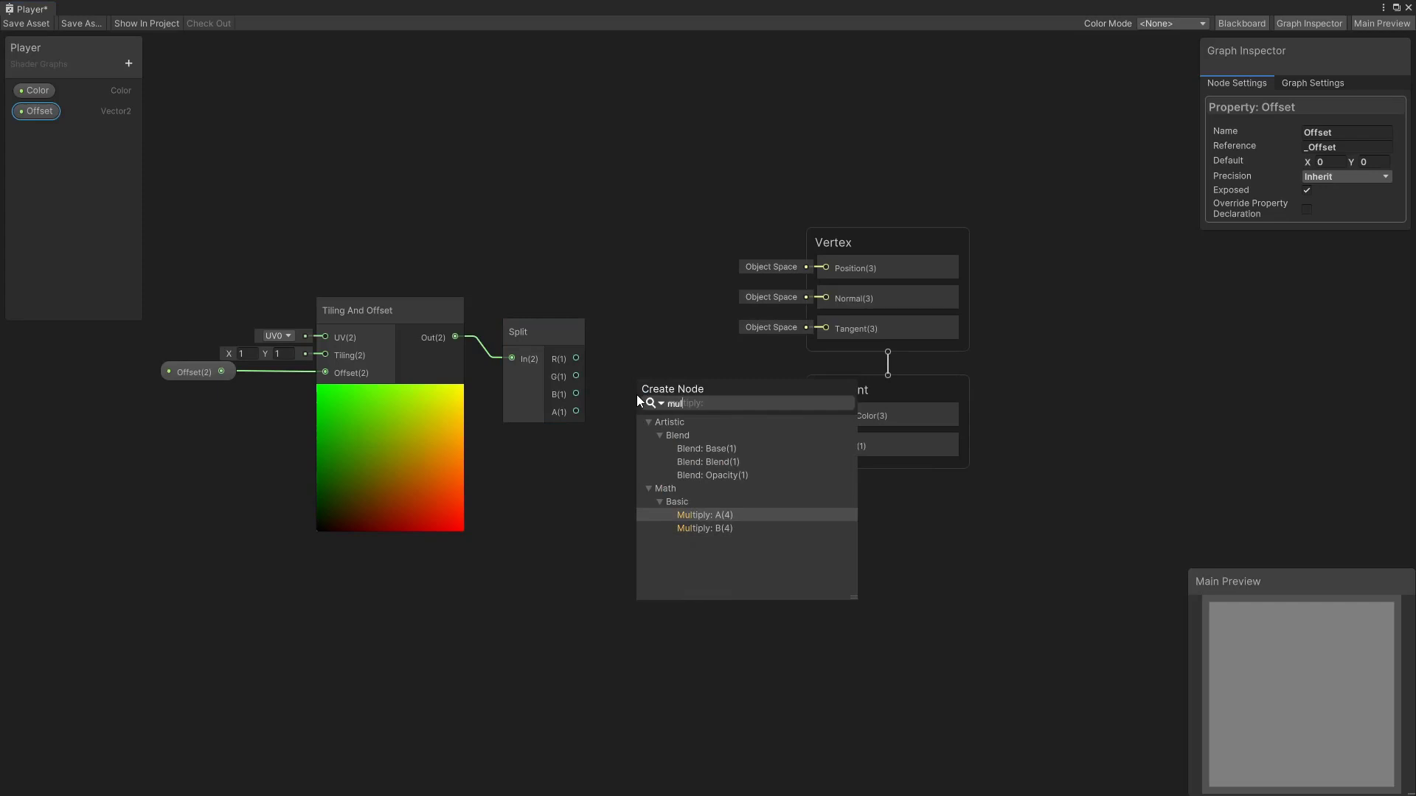
key("Return")
Feed the Color property (default white) into Multiply, connect Multiply to Base Color, and save
left_click(25, 95)
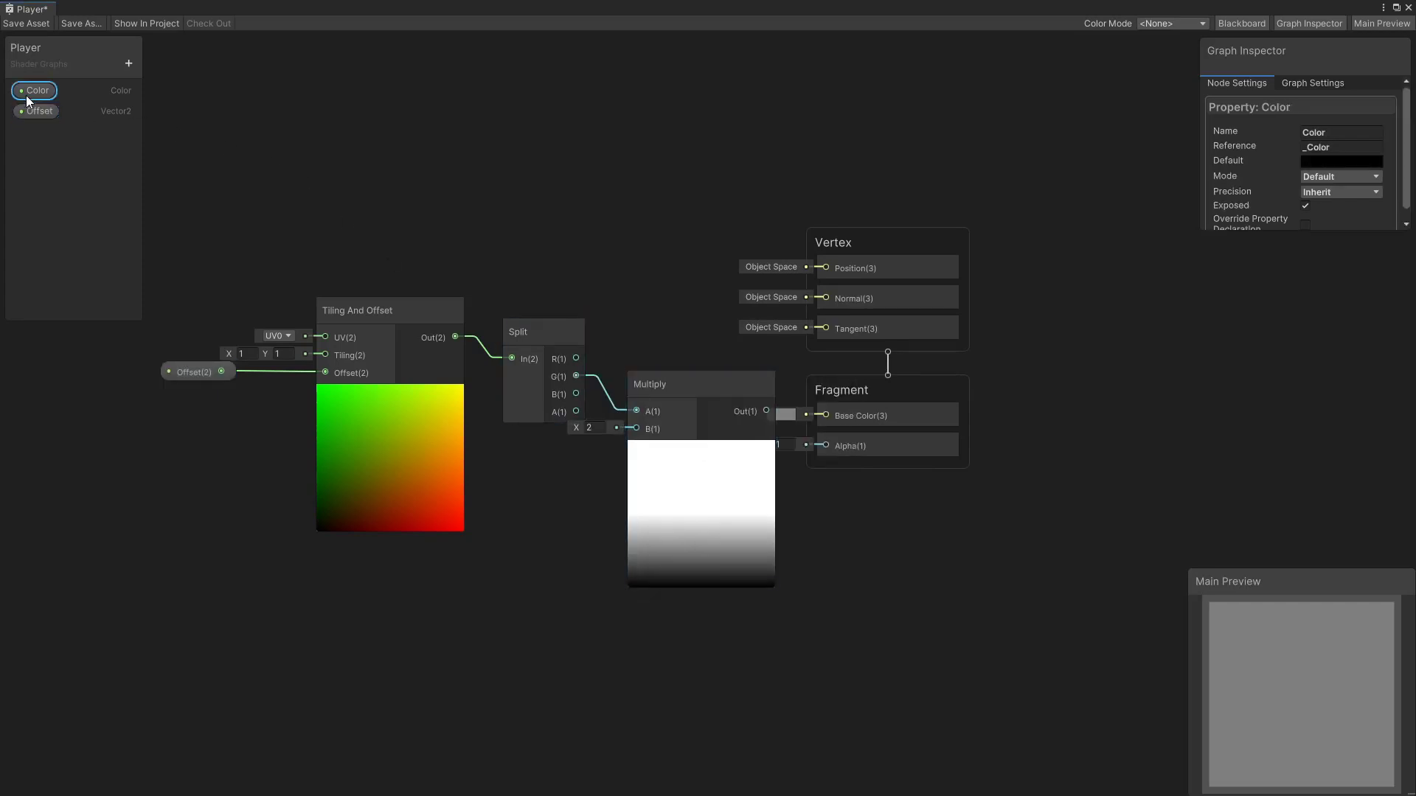
left_click_drag(27, 97, 638, 430)
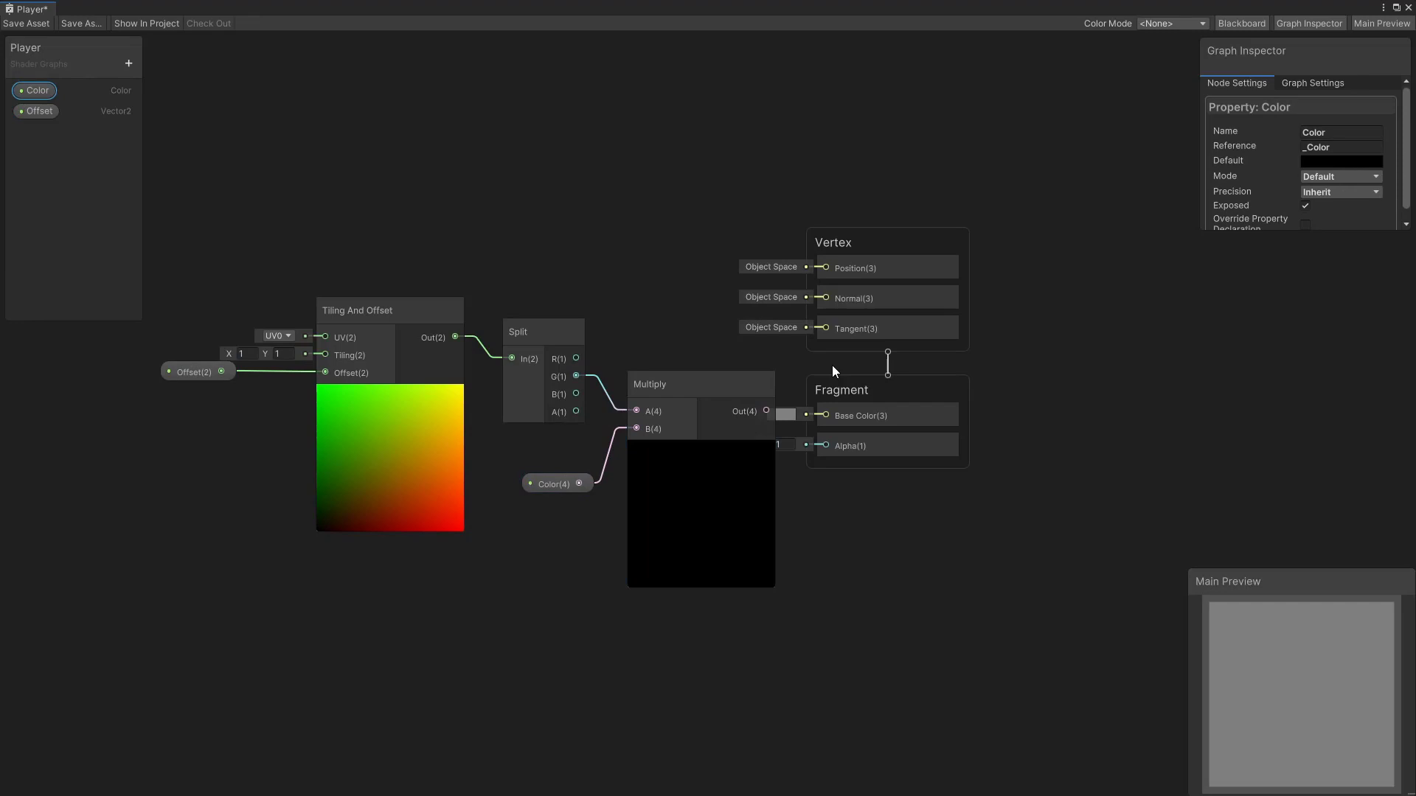
left_click(1341, 161)
left_click_drag(1305, 262, 1286, 239)
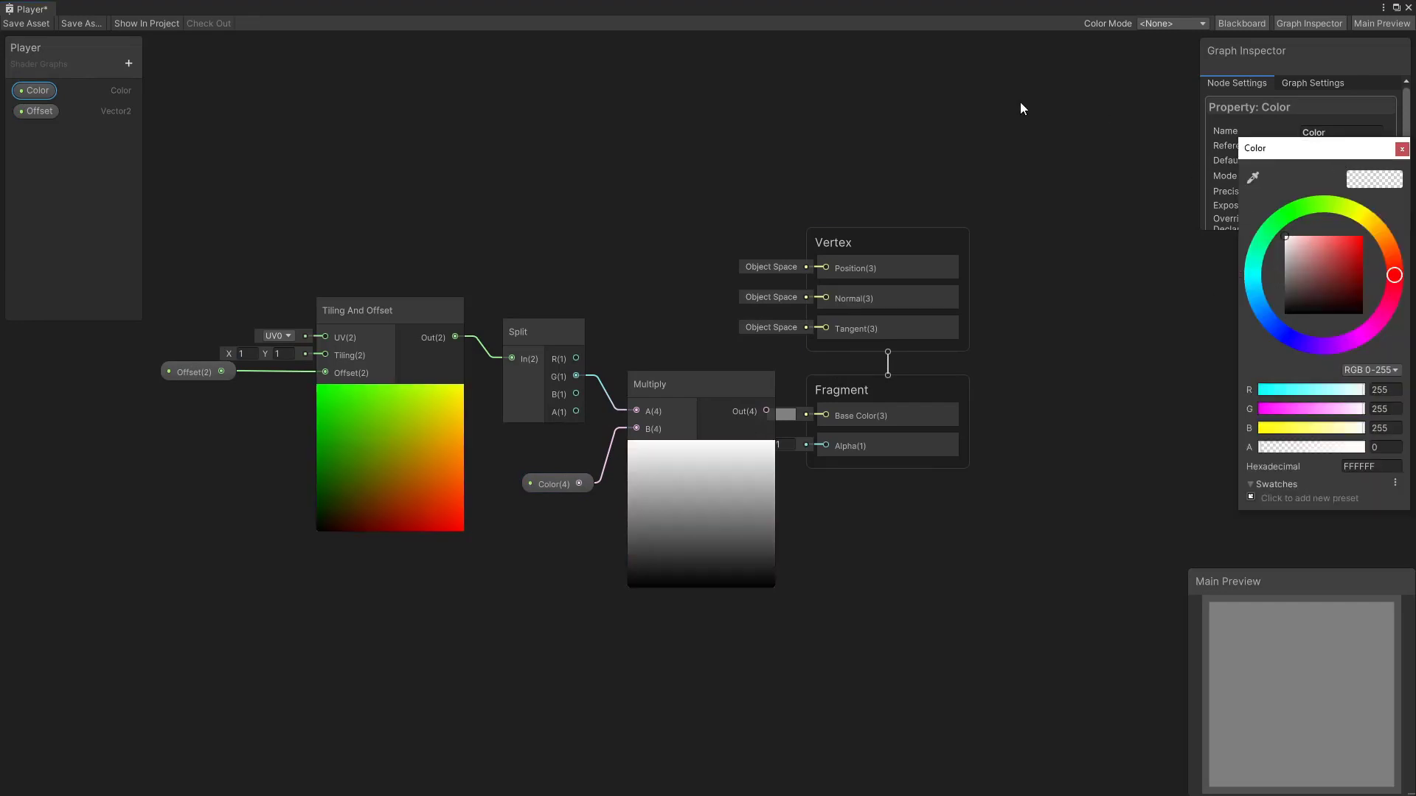
left_click(844, 516)
middle_click_drag(752, 414, 594, 398)
left_click_drag(612, 398, 678, 400)
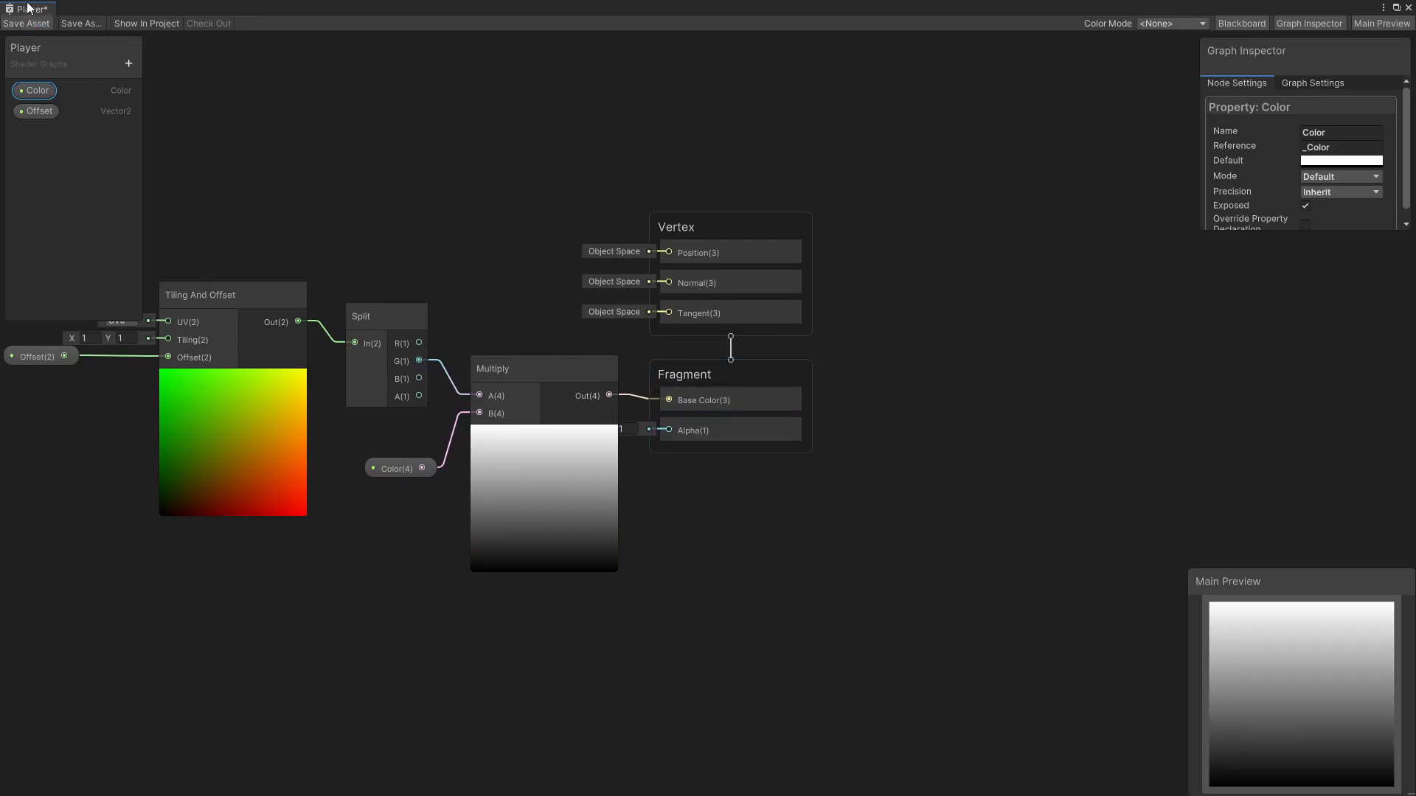
left_click(37, 25)
right_click(36, 9)
Close the shader graph, create a Player material from the Player shader, and apply it to the paddle
left_click(63, 37)
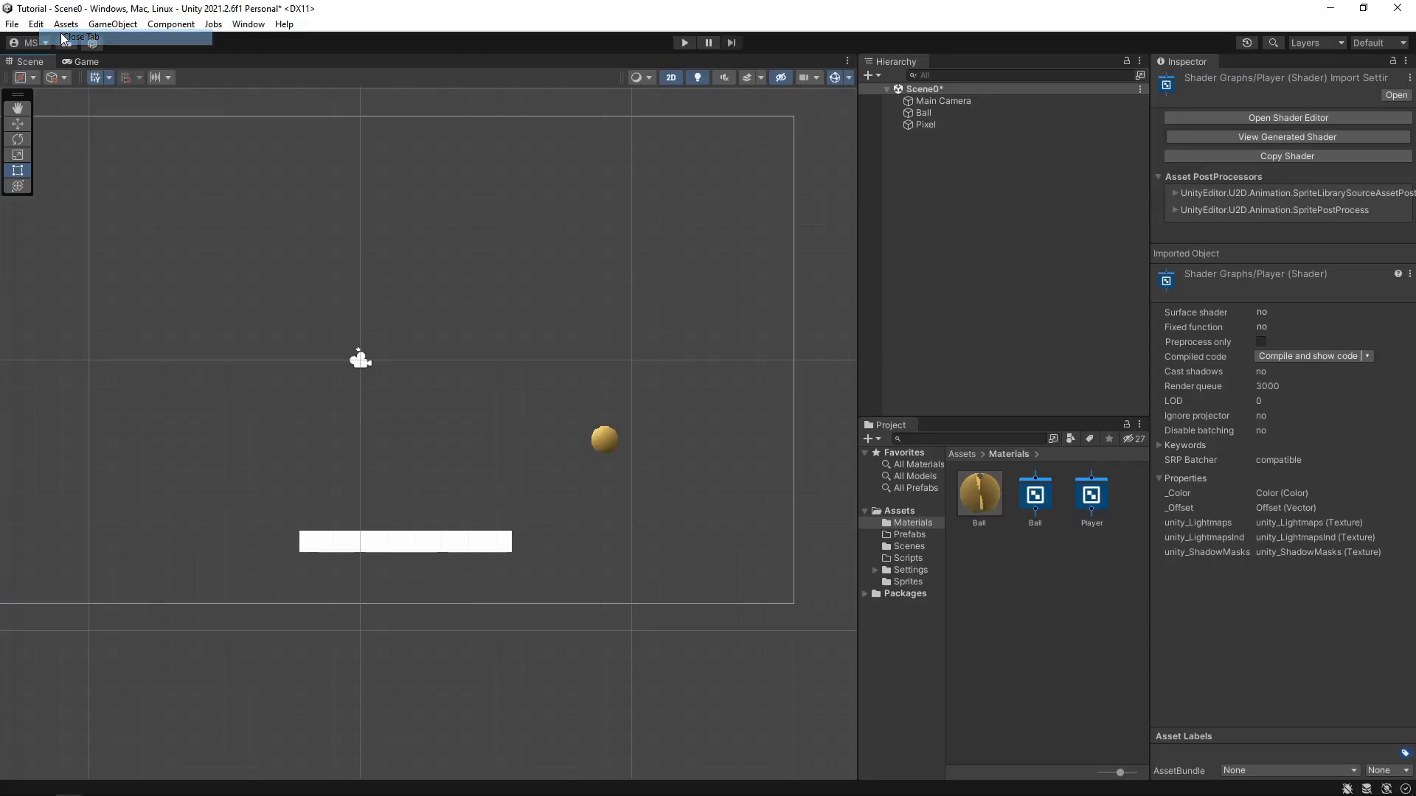
right_click(1094, 497)
mouse_move(1154, 124)
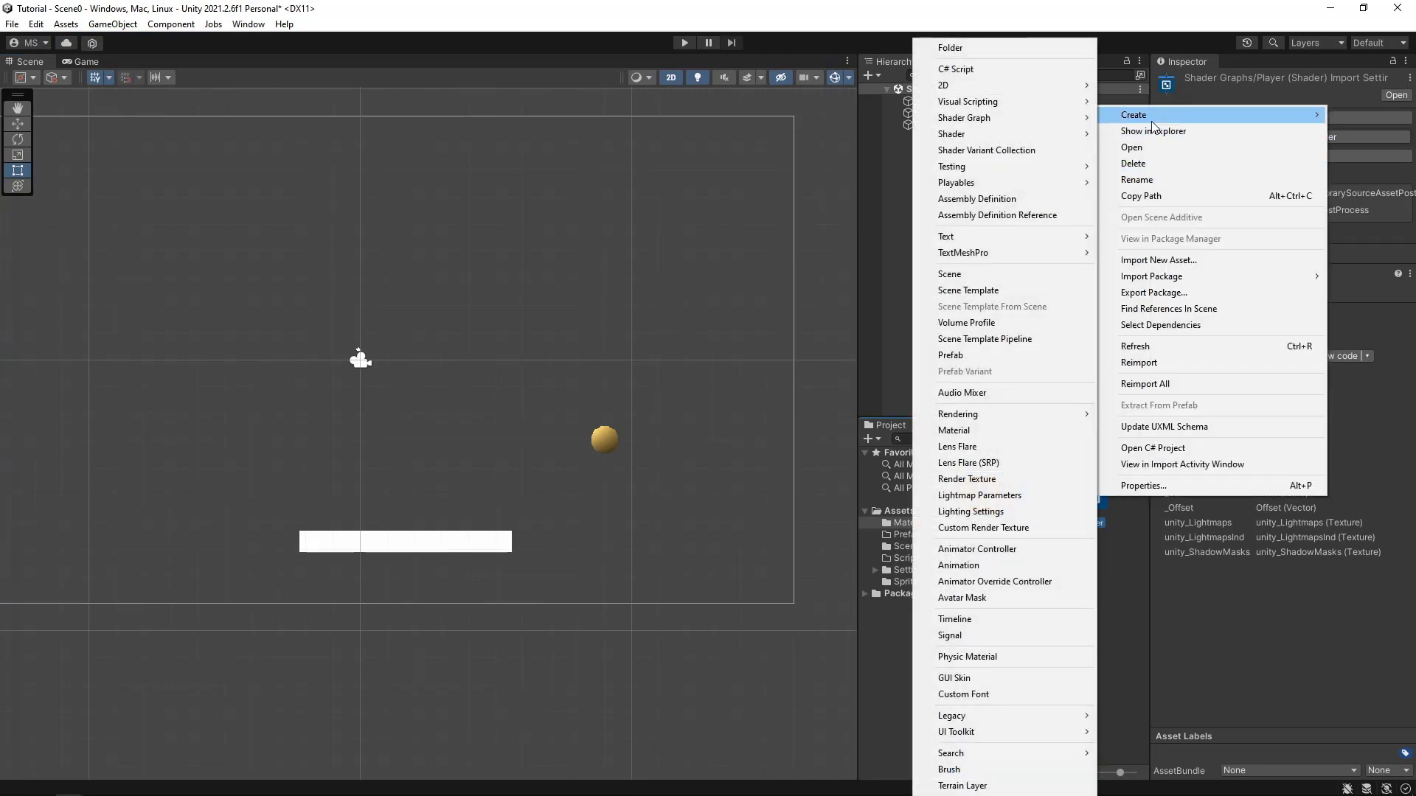
left_click(958, 430)
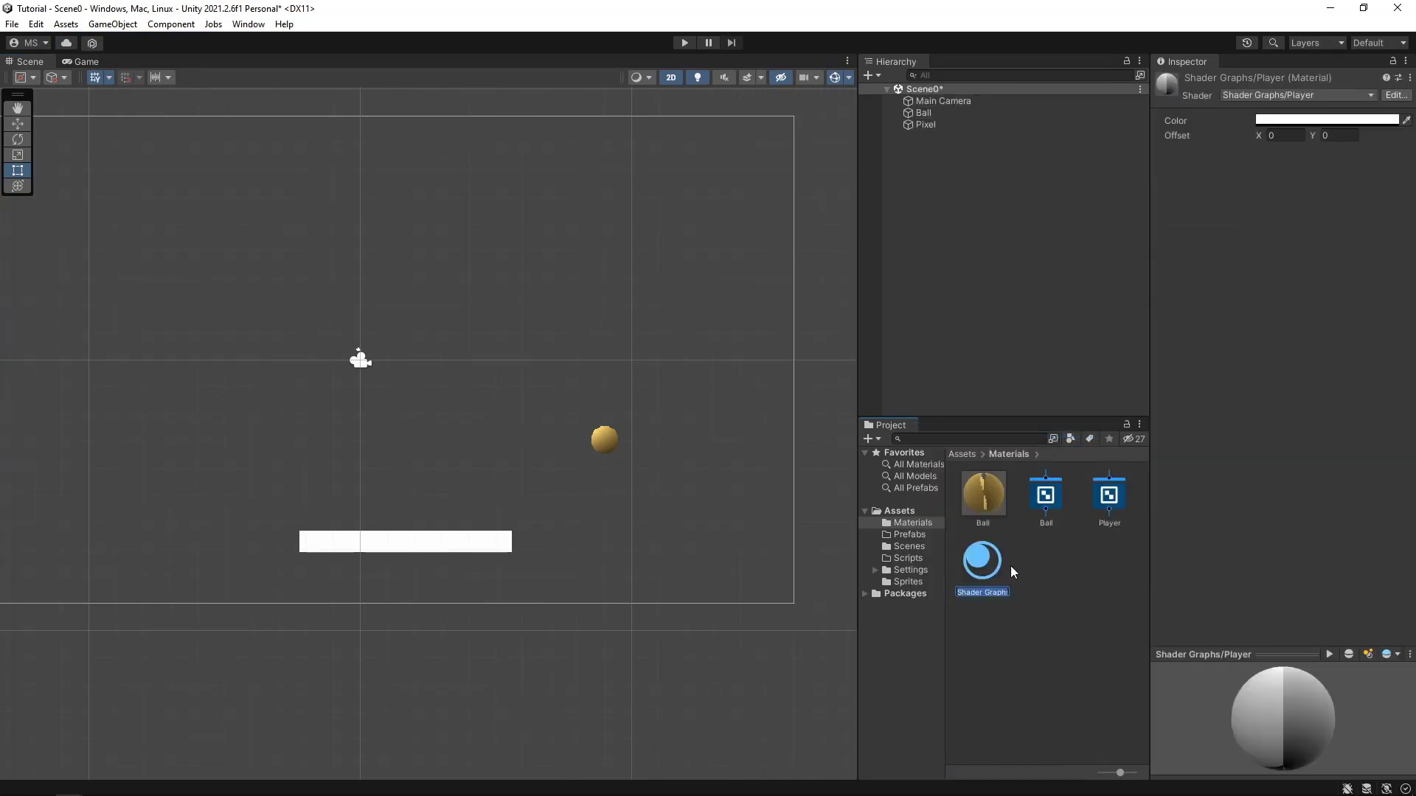
type("Player")
key("Return")
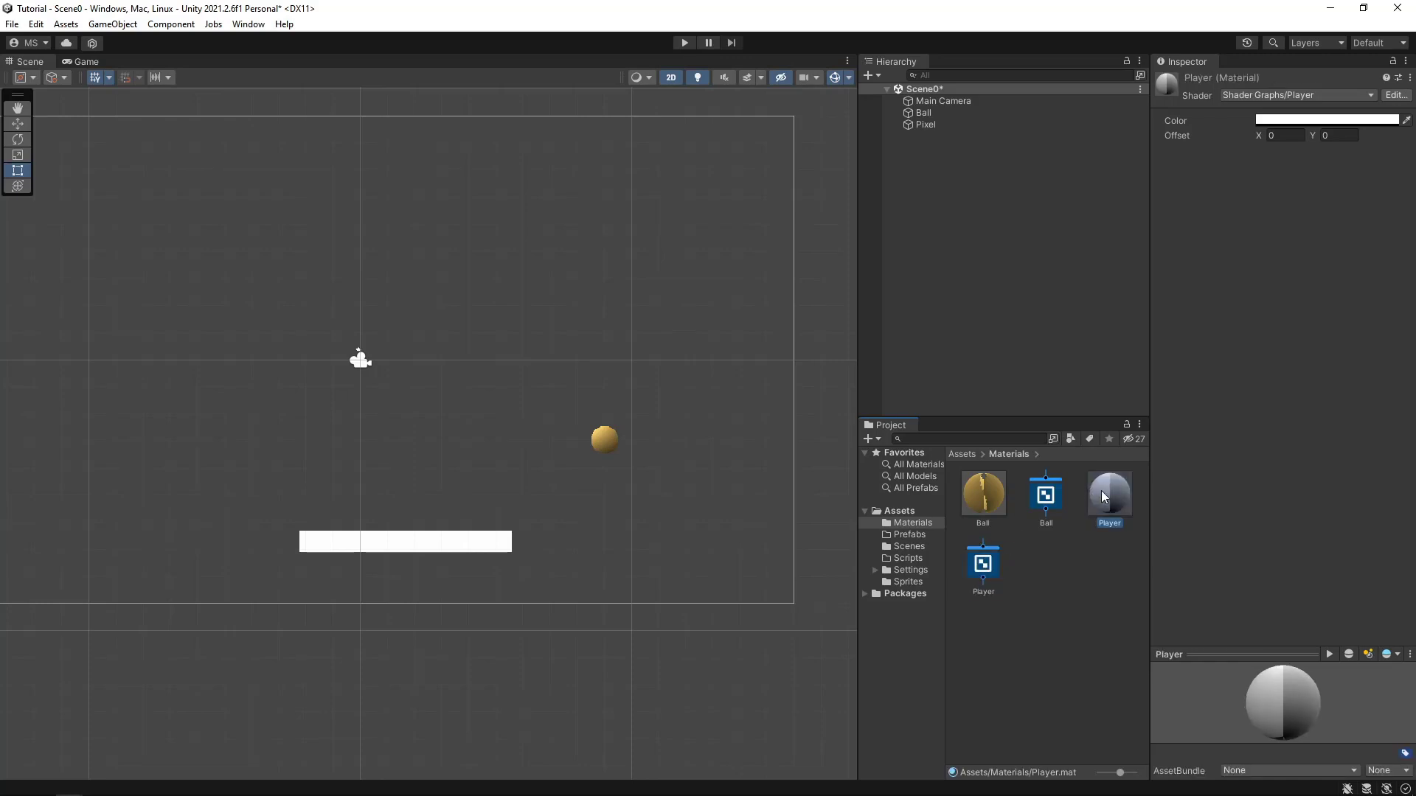
mouse_move(1104, 496)
left_mouse_down()
mouse_move(391, 566)
mouse_move(362, 542)
left_mouse_up()
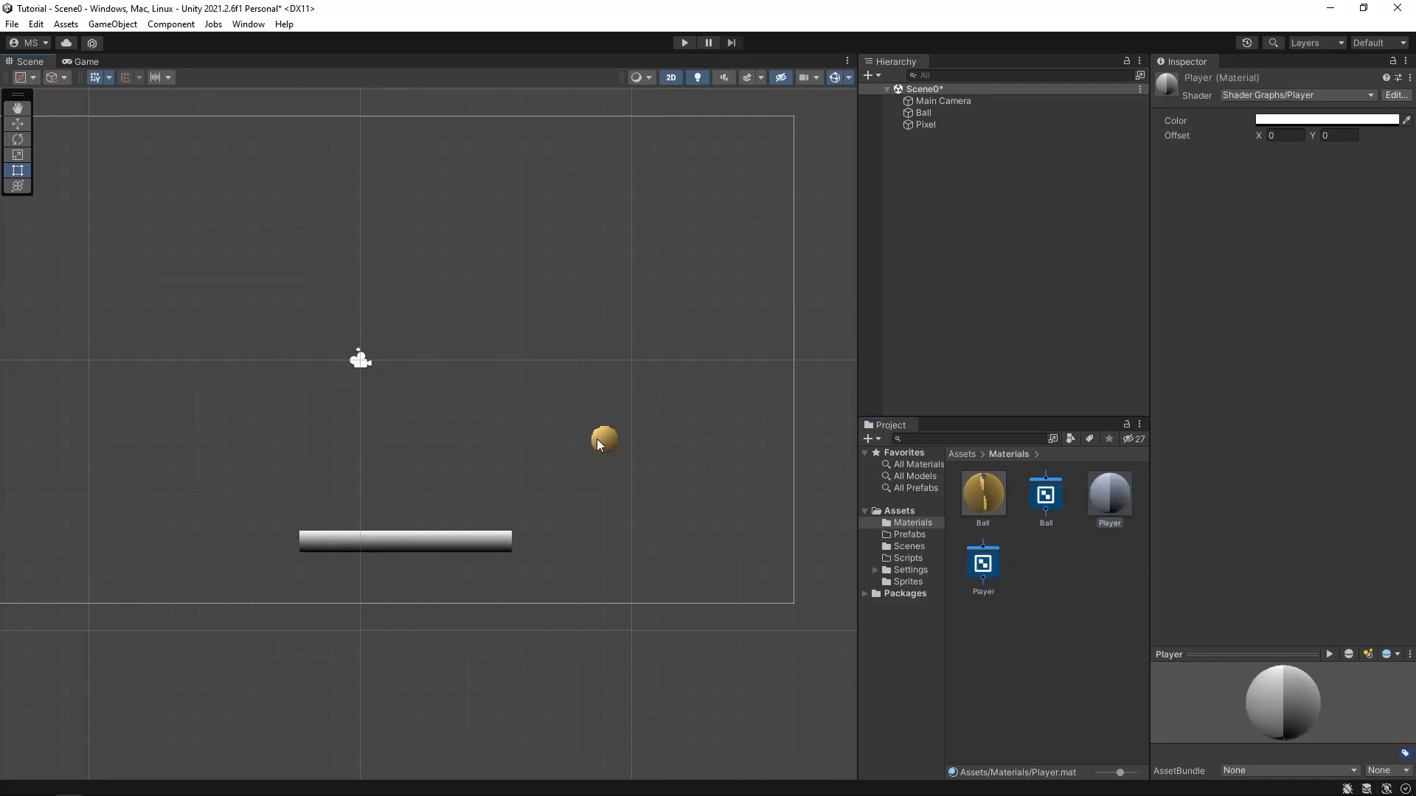
Tint the Player material pinkish-red (FF7575) and set its Offset Y to 0.42
left_click(1290, 122)
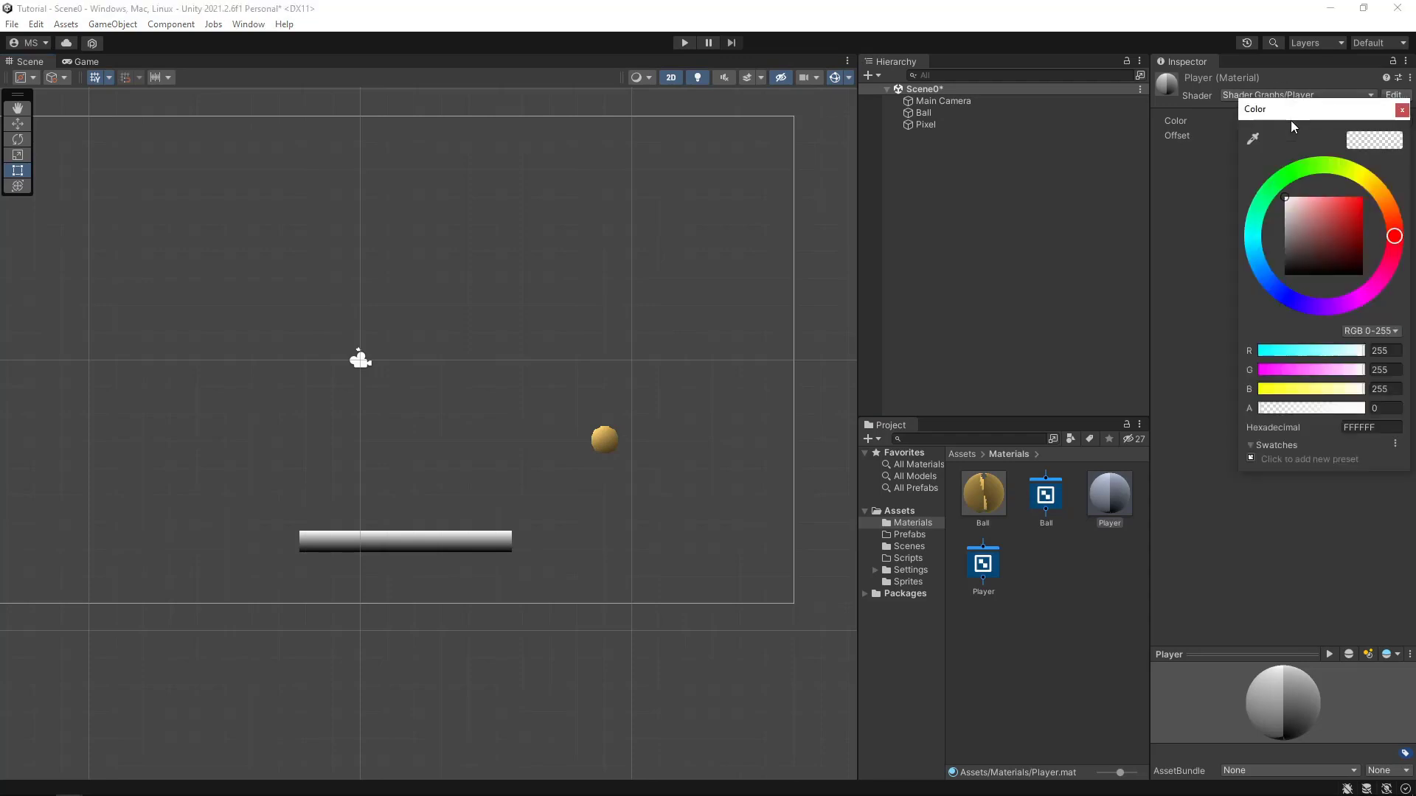
left_click_drag(1361, 236, 1327, 188)
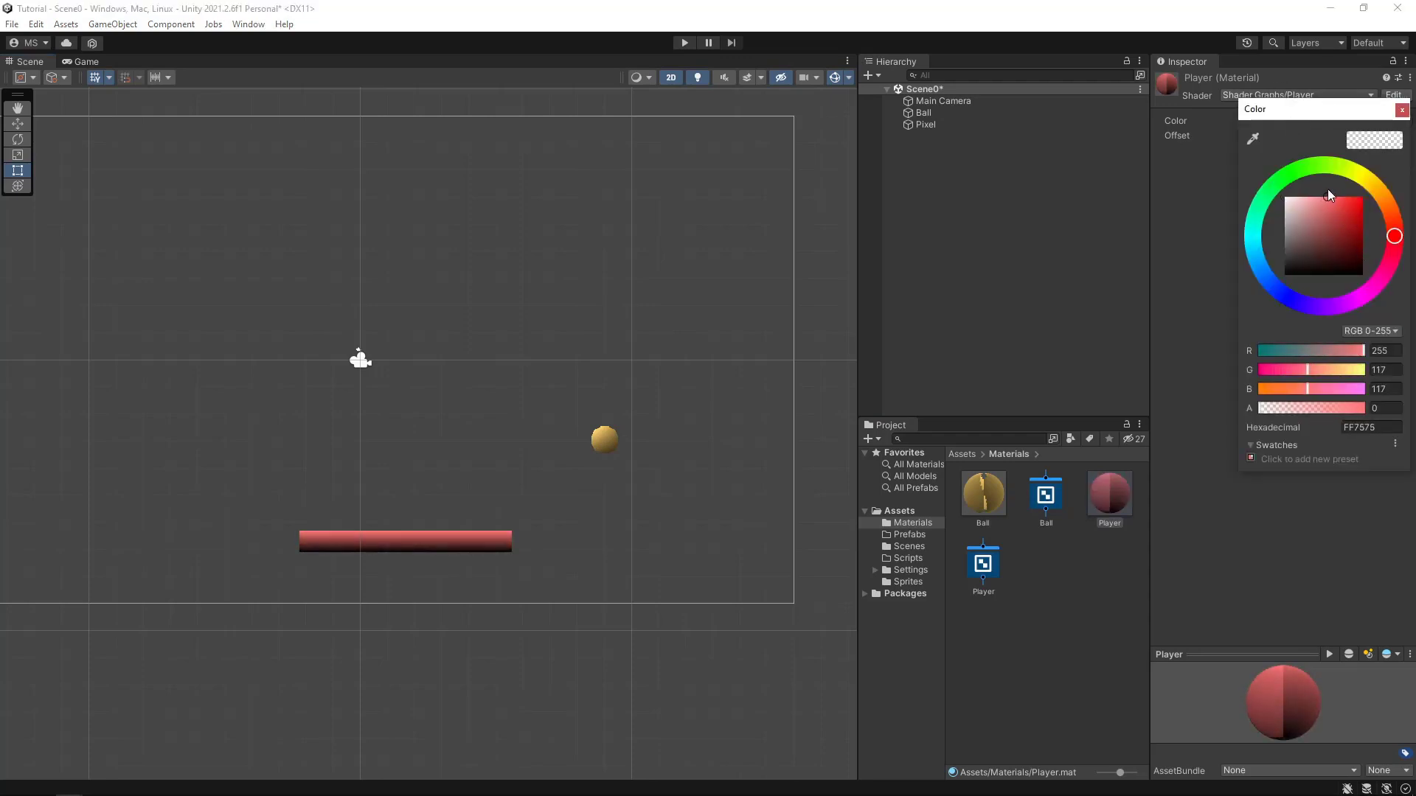
left_click(1157, 121)
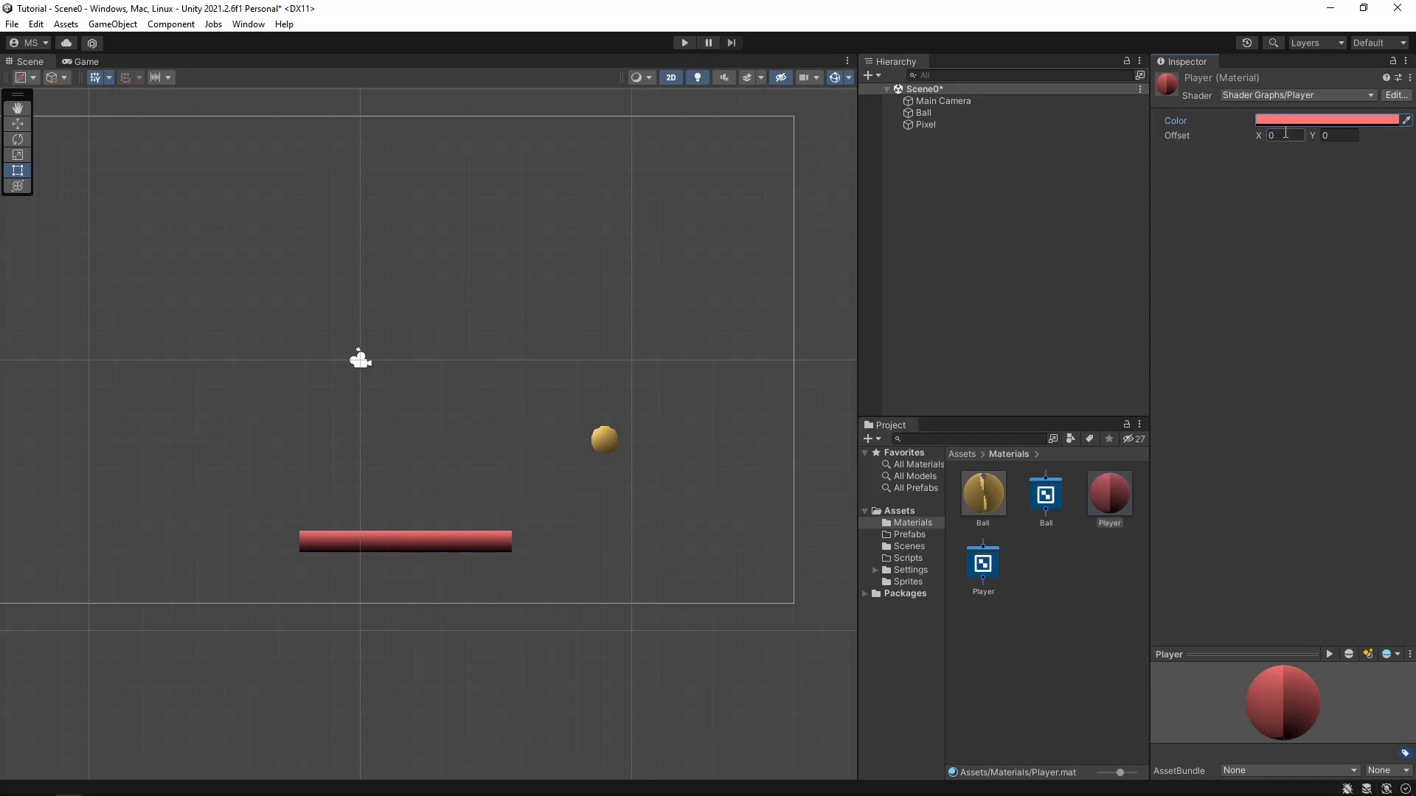
left_click(1325, 136)
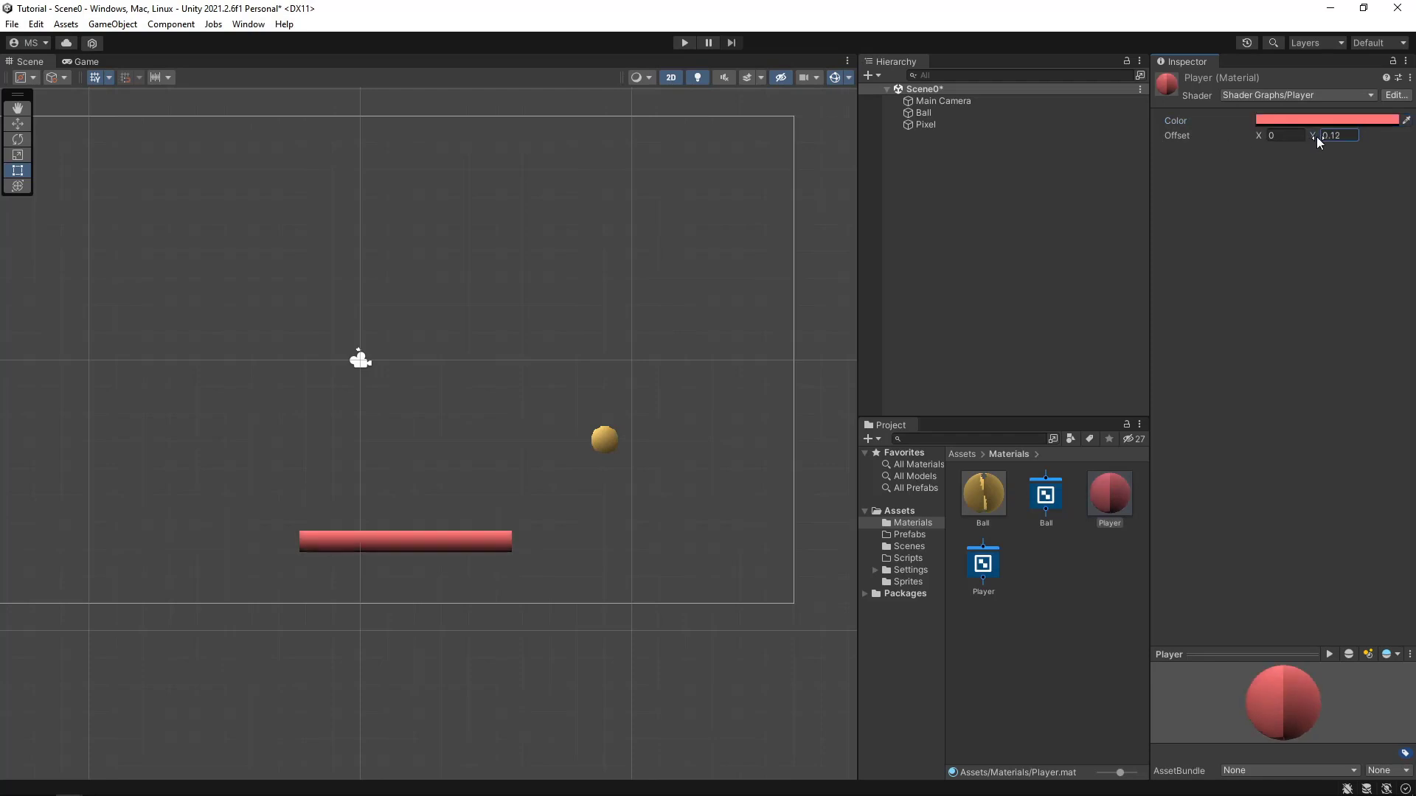
type("0.45")
key("BackSpace")
type("2")
key("Return")
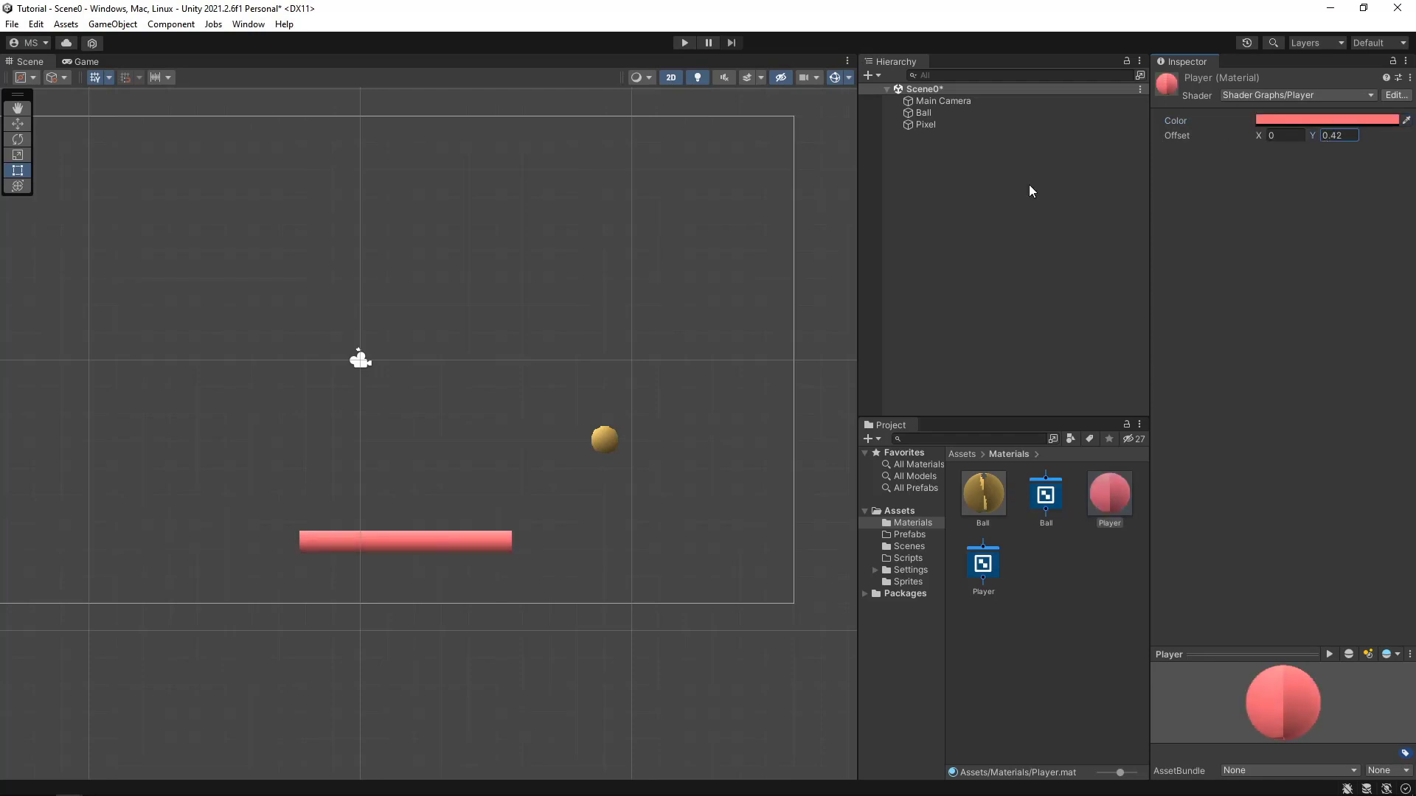
scroll(389, 356, "down", 1)
middle_click_drag(389, 357, 445, 392)
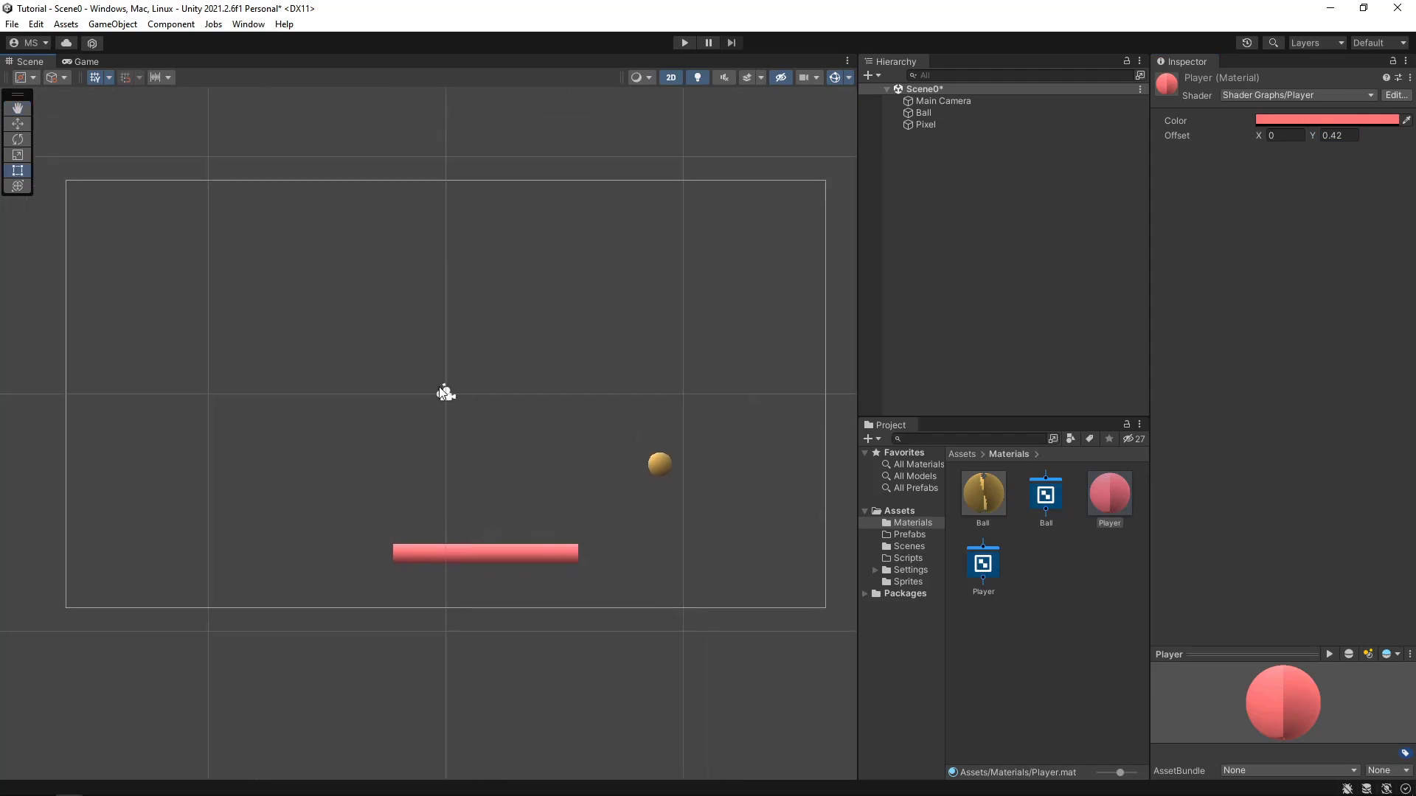